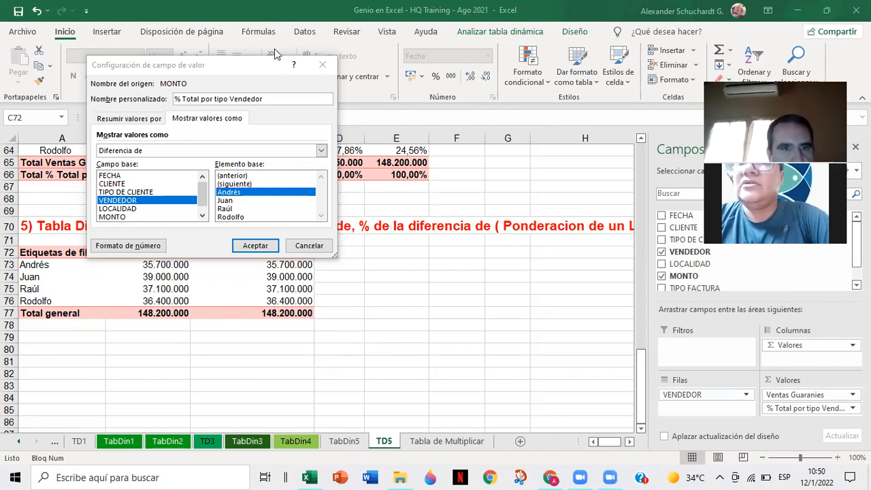
double_click(259, 64)
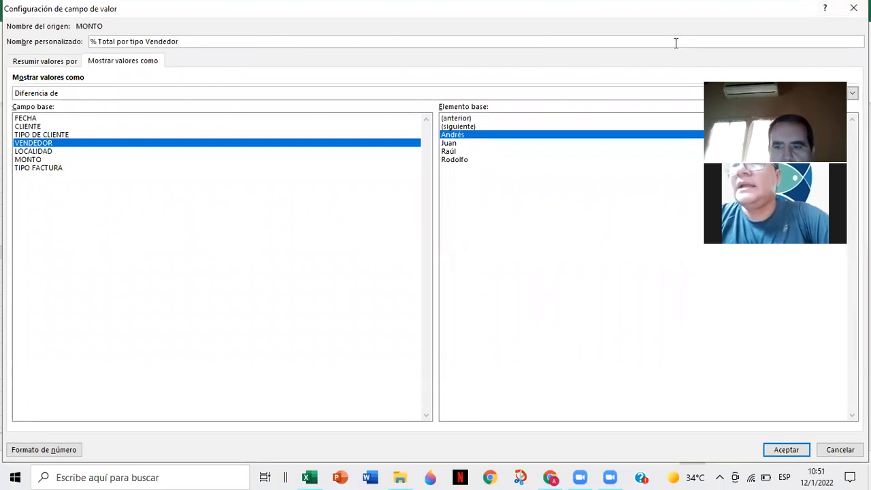
click(823, 446)
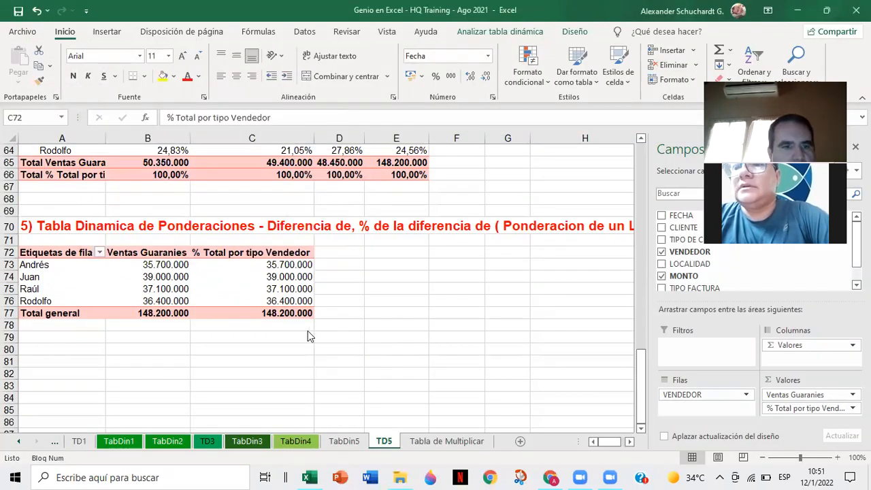
click(154, 255)
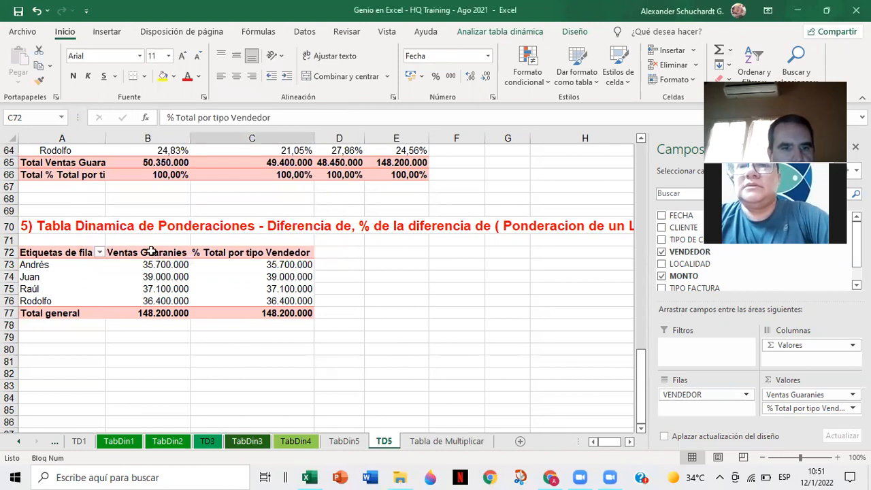
double_click(154, 255)
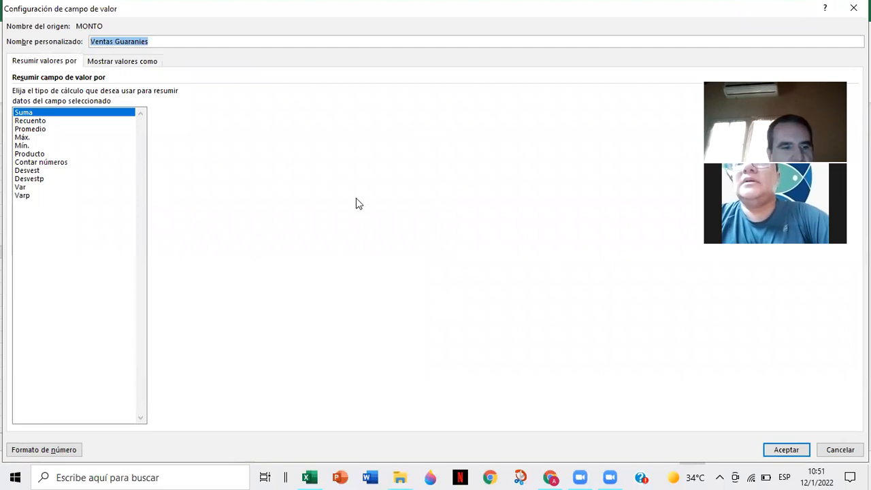
click(115, 61)
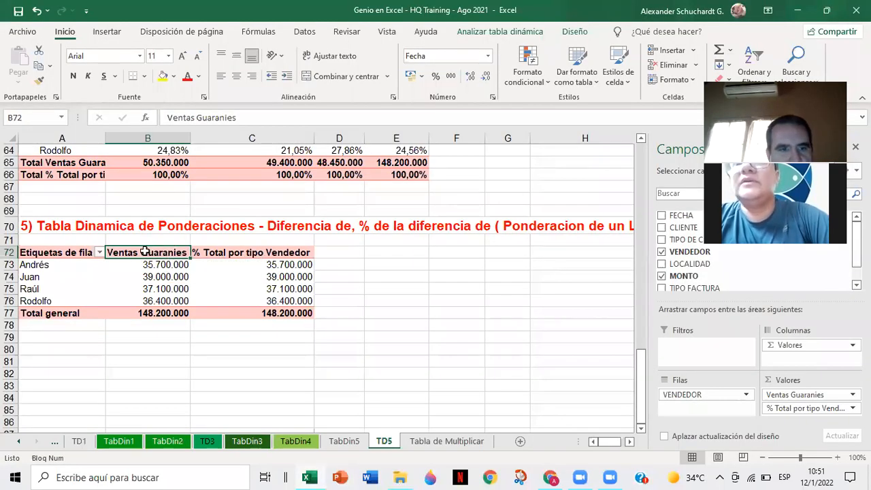
double_click(145, 252)
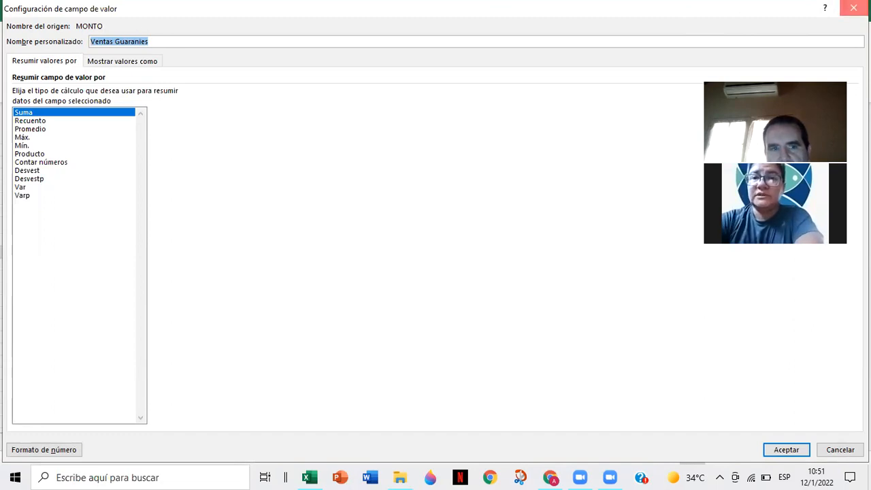
click(853, 8)
right_click(126, 253)
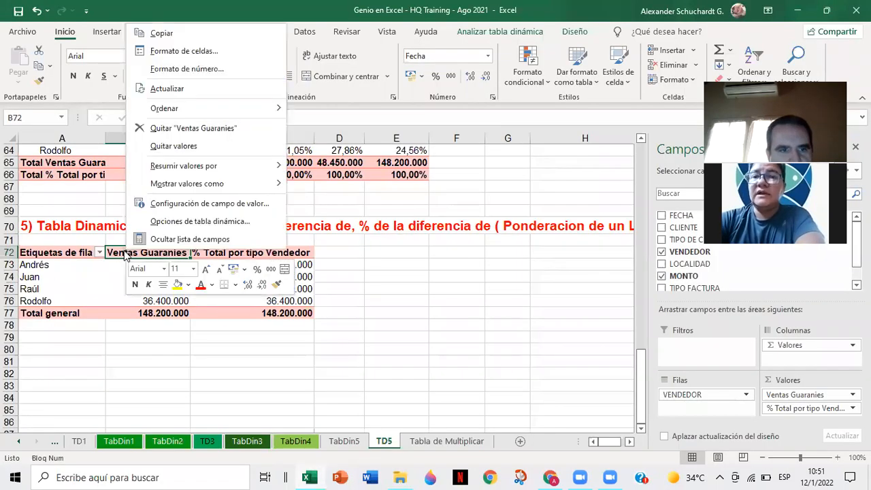
click(132, 254)
double_click(132, 254)
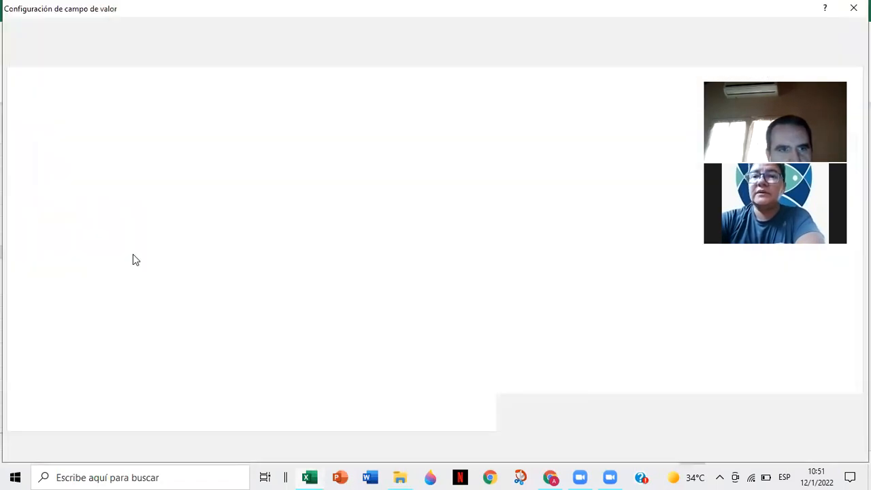
double_click(149, 13)
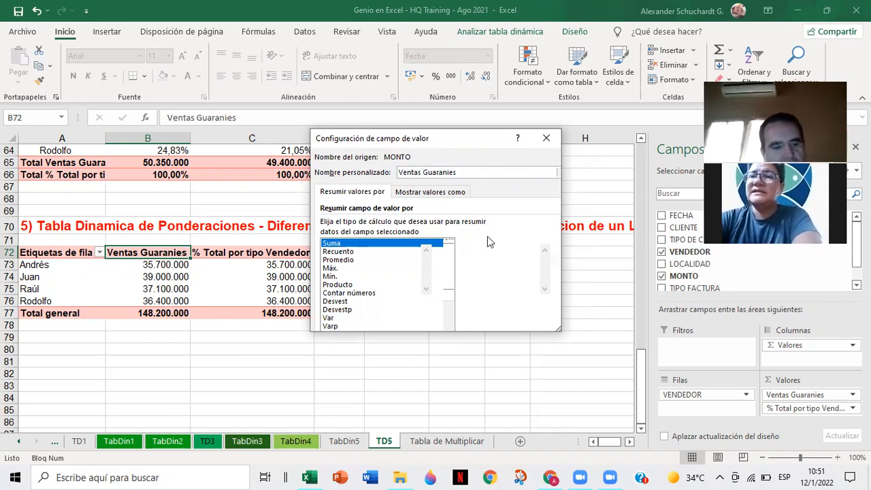
key(Escape)
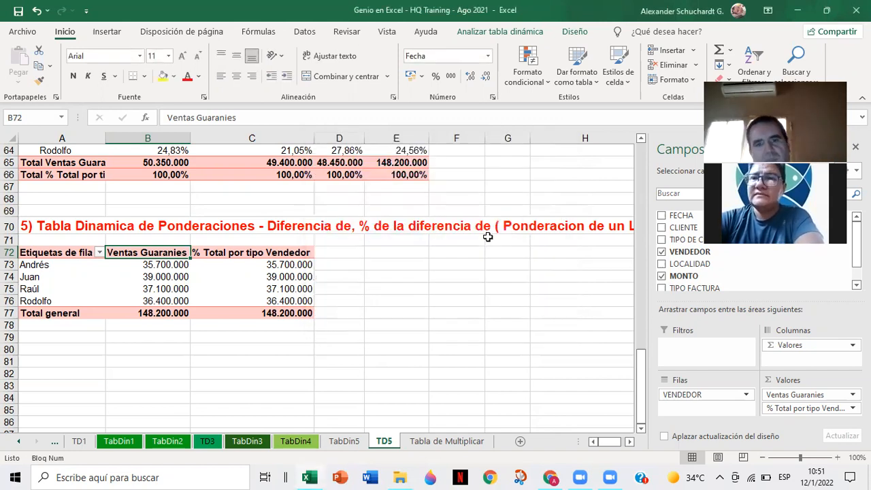
Check which calculation the Ventas Guaranies value field uses to show its values, and leave its settings as they are.
double_click(163, 252)
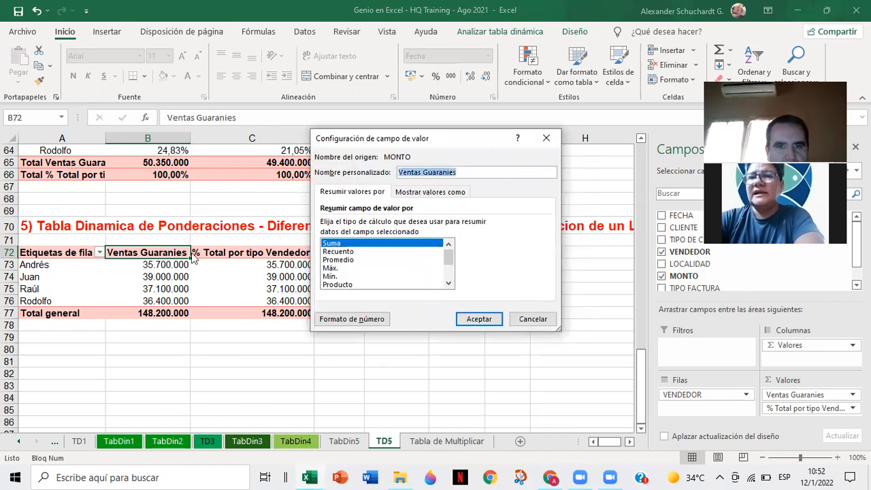
click(409, 193)
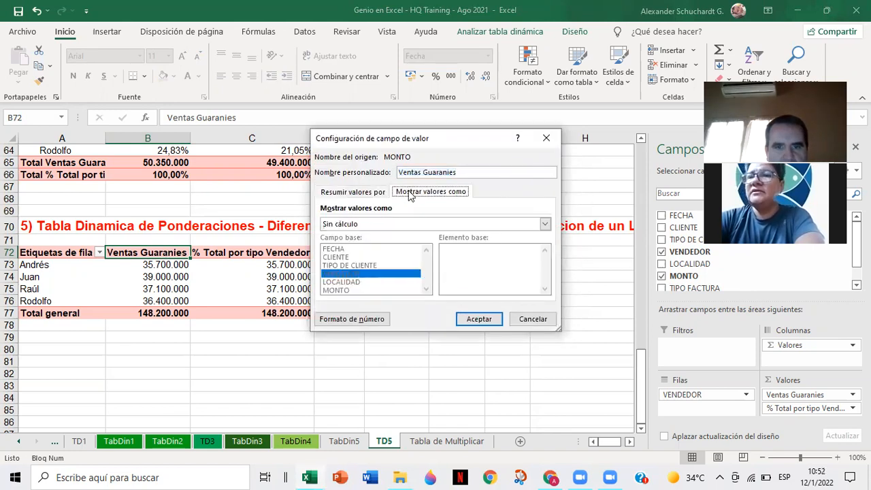
click(530, 321)
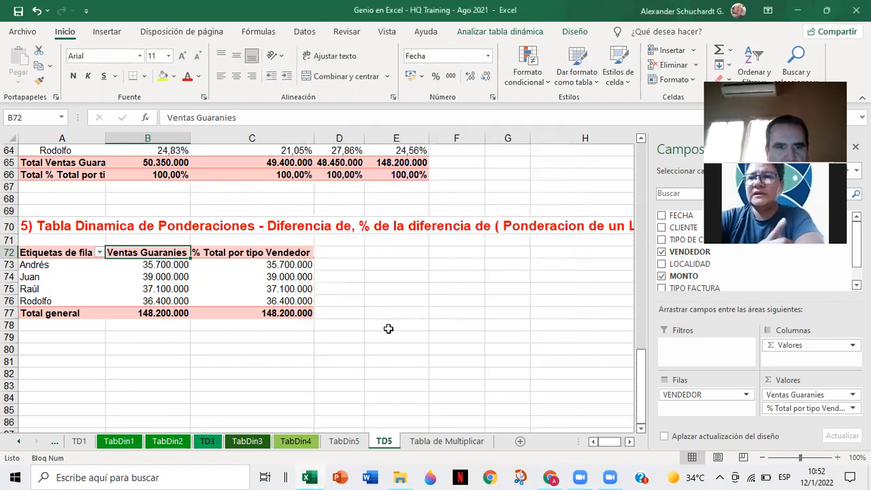
Show the "% Total por tipo Vendedor" values as "Diferencia de", with VENDEDOR as base field and the third-listed salesperson as base item.
double_click(285, 253)
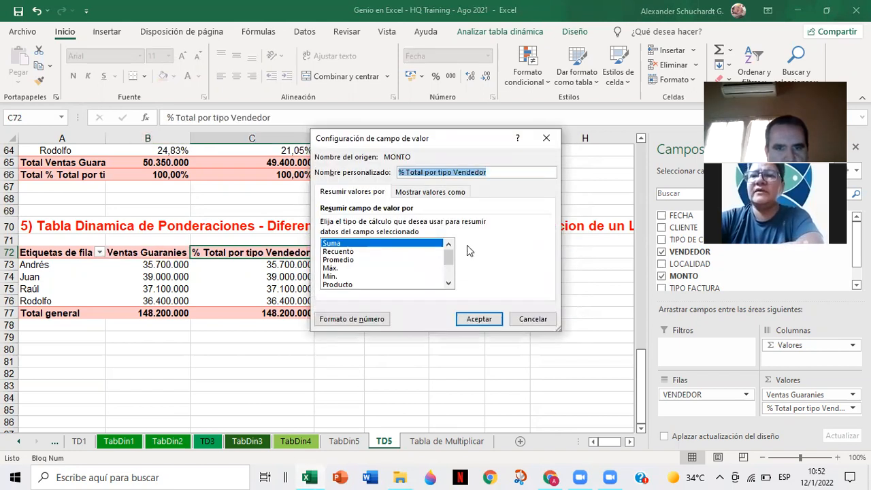
click(445, 192)
click(496, 223)
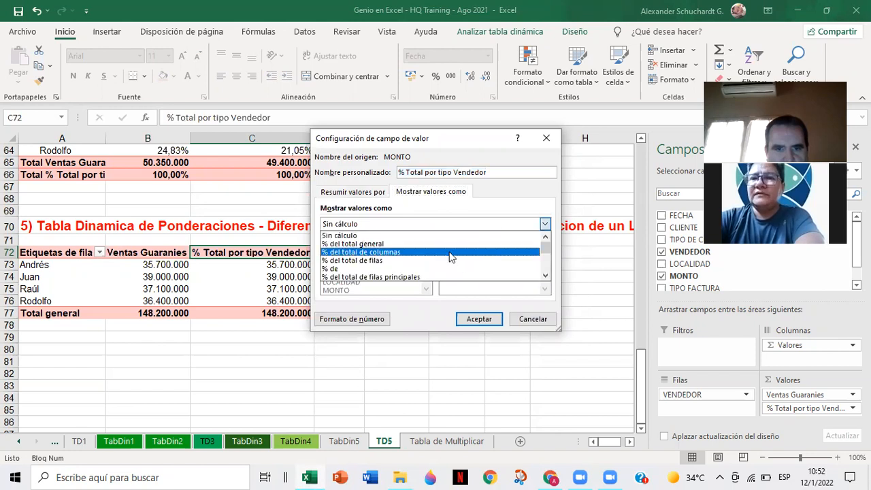
scroll(435, 264, down, 1)
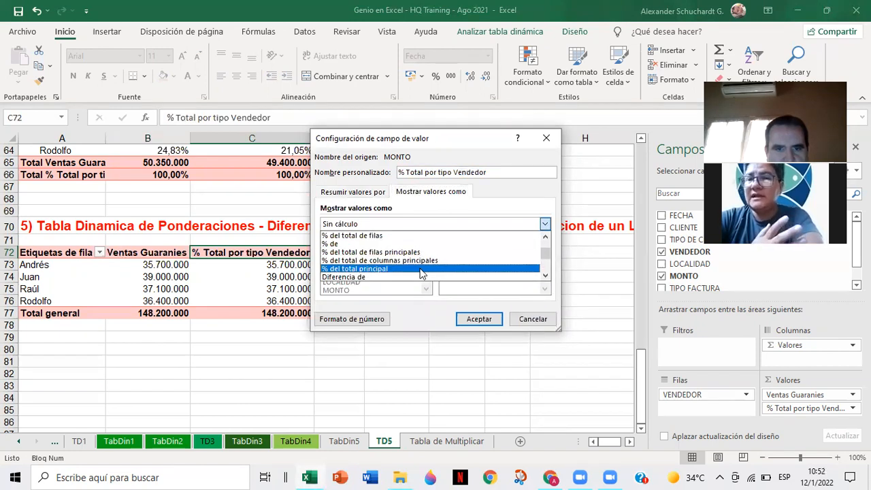
click(419, 278)
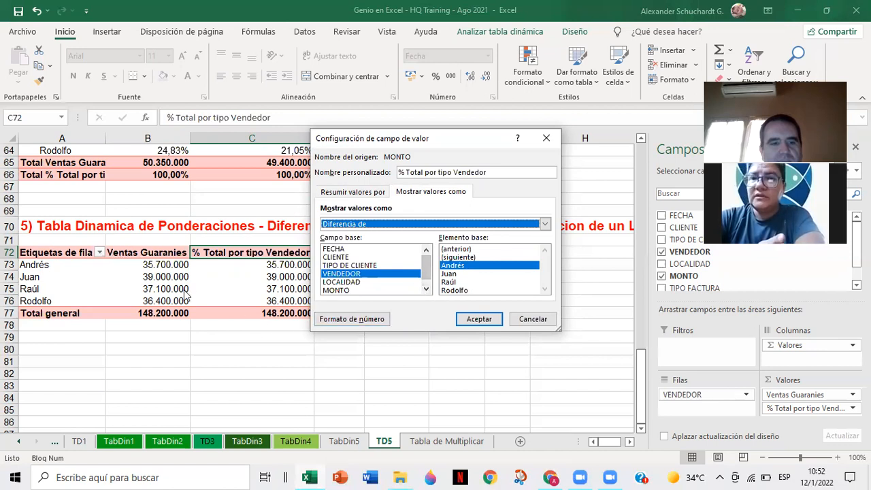
click(453, 281)
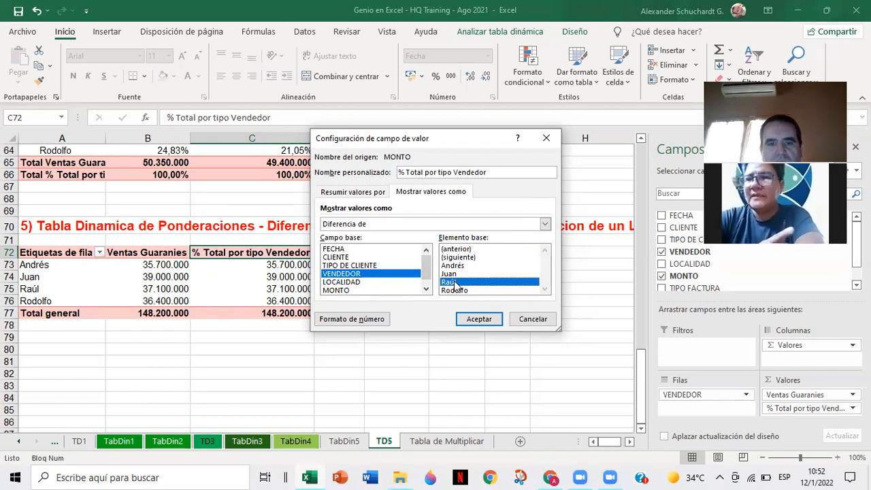
click(474, 320)
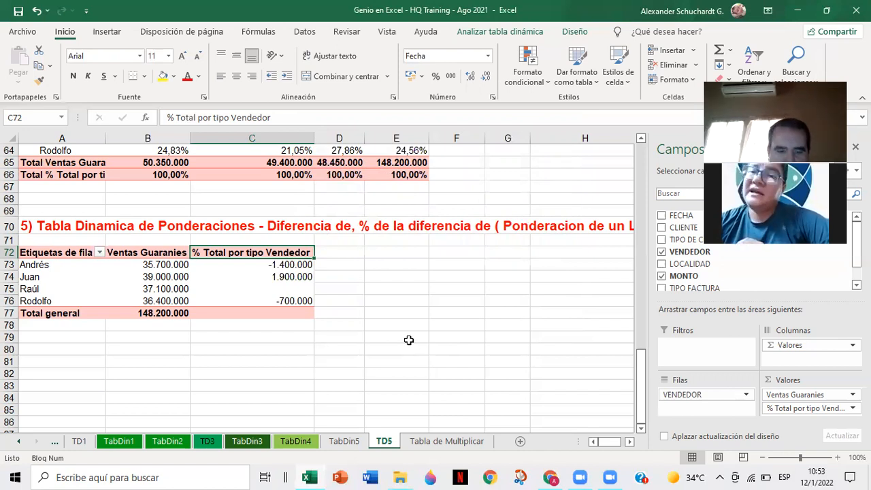
Rename the header in C72 as "Diferencia entre" plus the base salesperson's first name and "y los demas".
text(di)
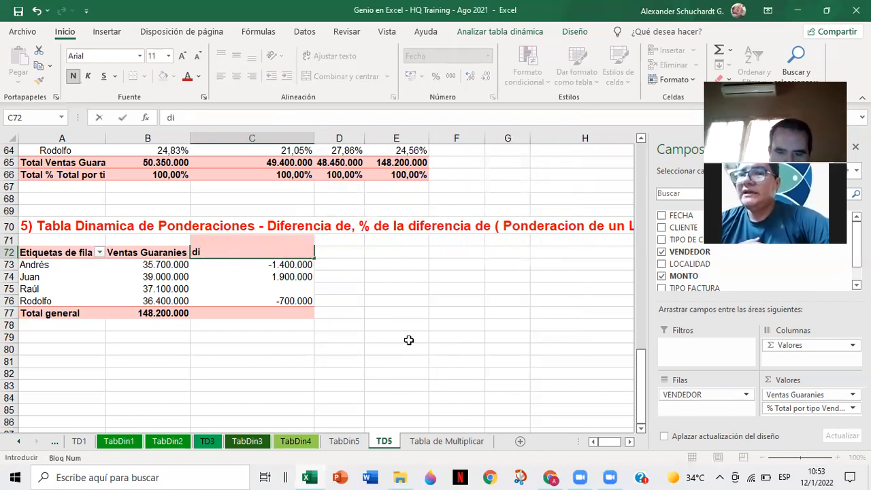
key(BackSpace)
key(BackSpace)
text(Diferenca¿)
key(BackSpace)
key(BackSpace)
key(BackSpace)
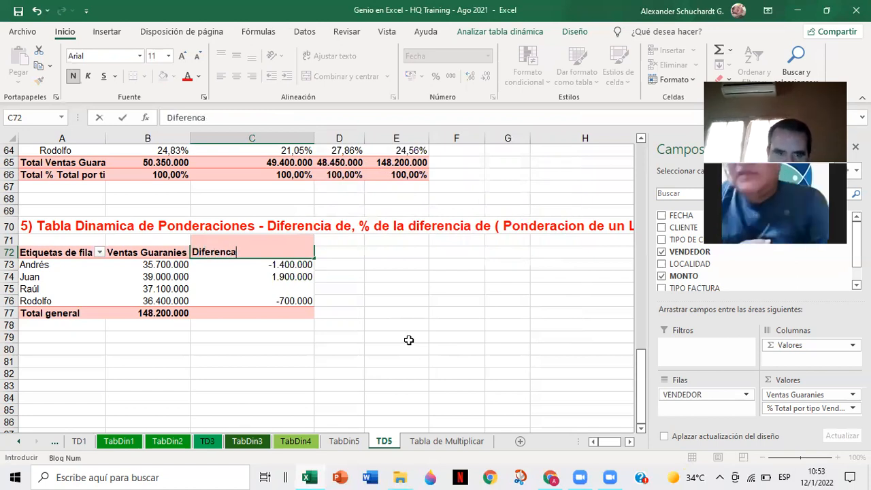
text(cia e)
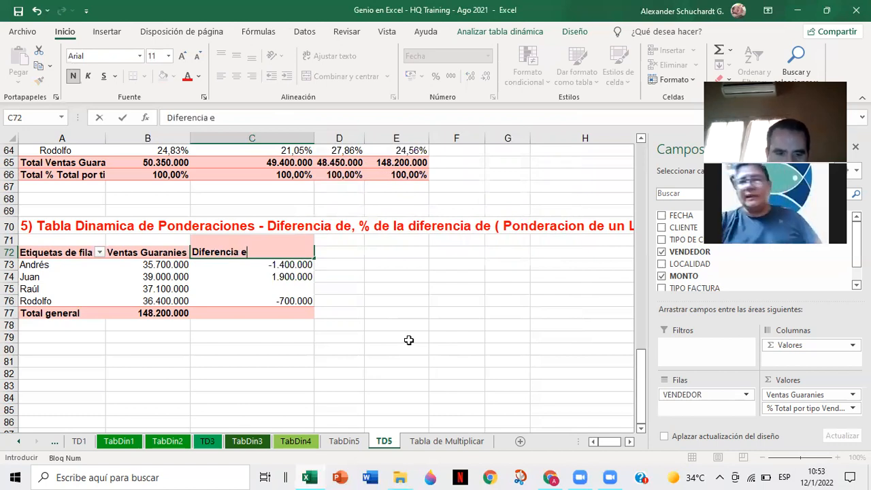
text(ntre Raul)
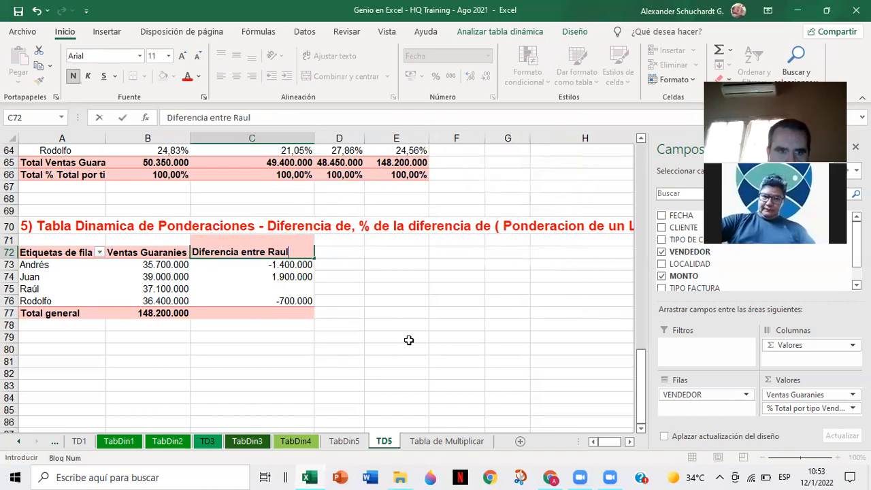
text(y los demas)
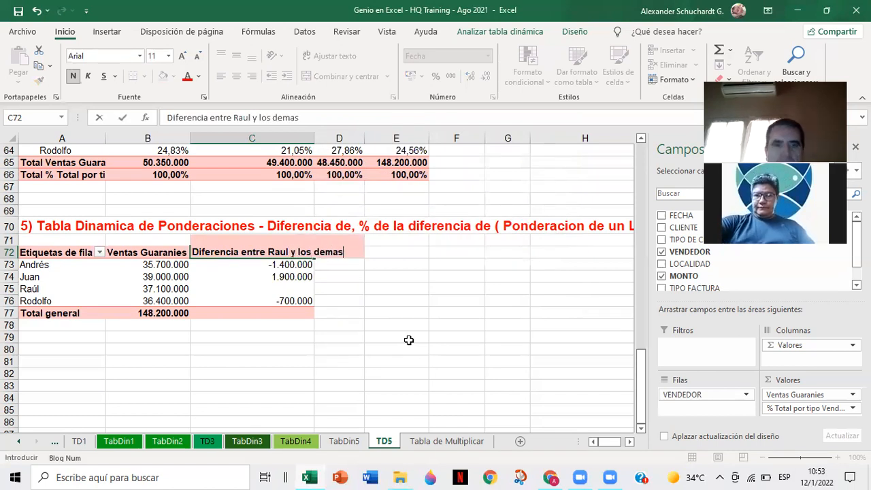
click(286, 364)
Widen column C so that the full header of the difference column fits.
click(287, 246)
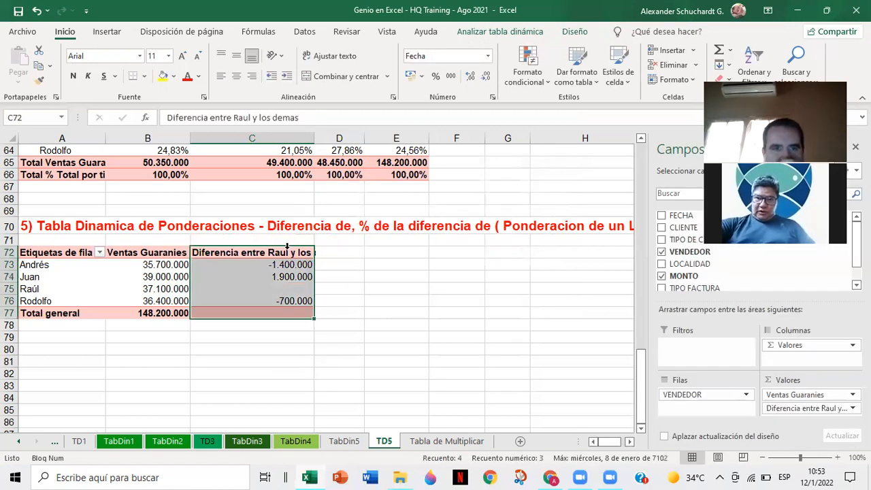
drag(313, 136, 388, 140)
click(333, 349)
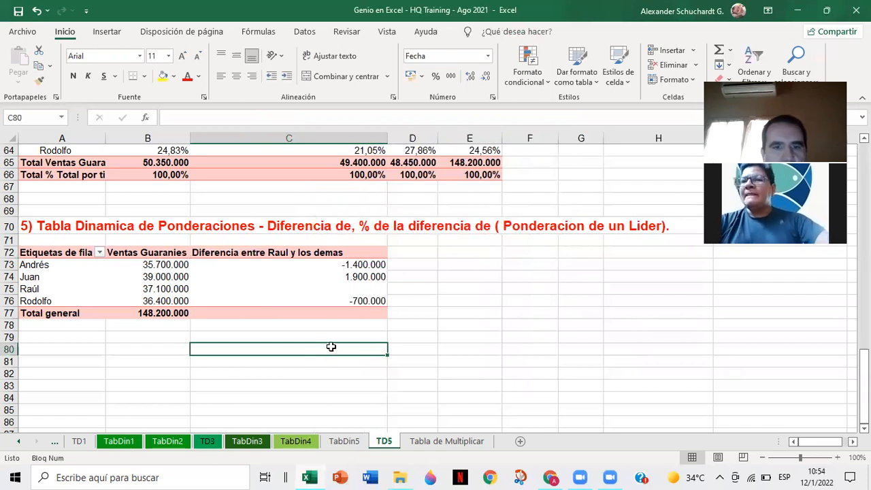
Add the MONTO field once more to the values of the section 5 pivot table, as a third value column.
click(318, 252)
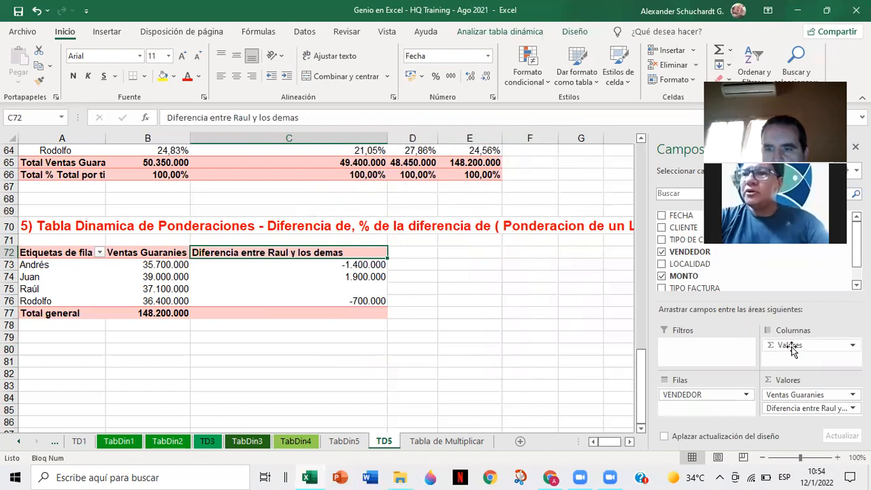
mouse_move(684, 275)
mouse_down()
mouse_move(769, 400)
mouse_move(789, 408)
mouse_up()
click(414, 264)
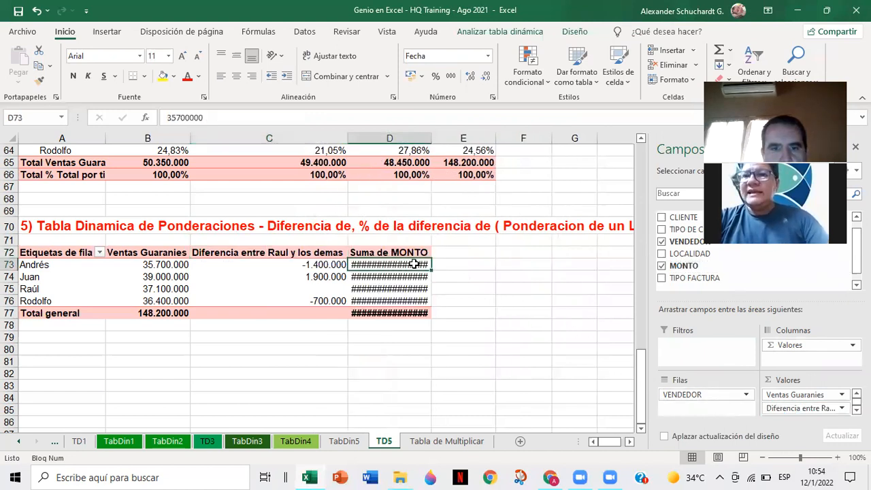
Check the number format applied to the Suma de MONTO values without changing it.
right_click(390, 267)
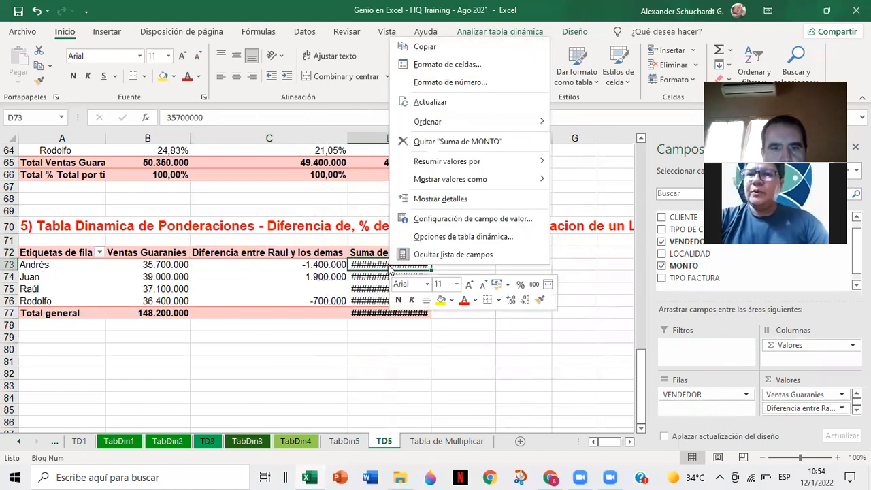
click(442, 82)
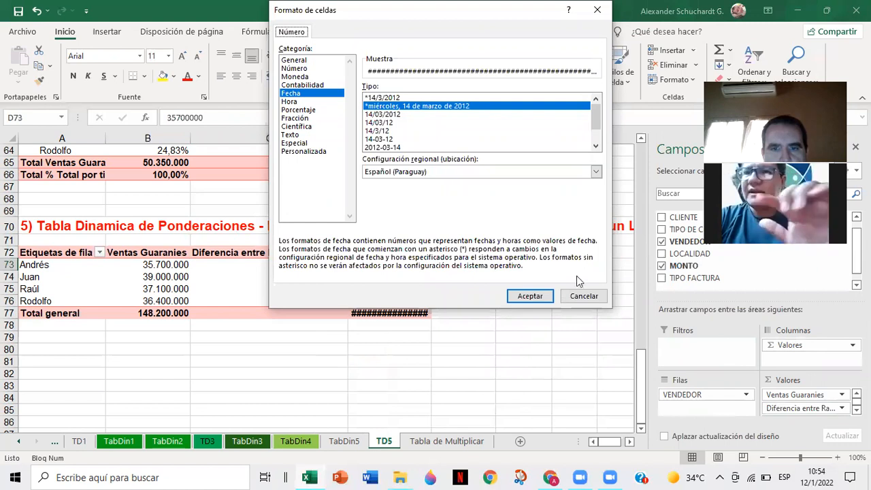
click(579, 300)
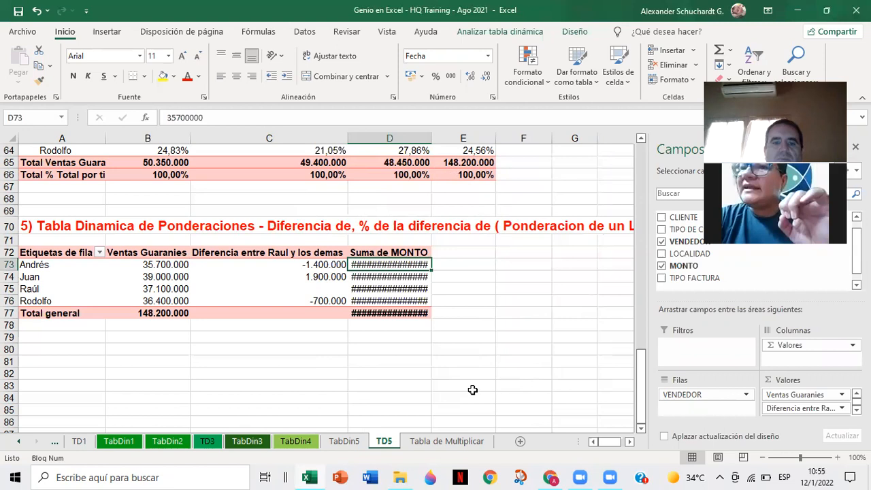
Show the third MONTO value column as "% de la diferencia de" with base field VENDEDOR and the salesperson in row 75 as base item.
double_click(398, 255)
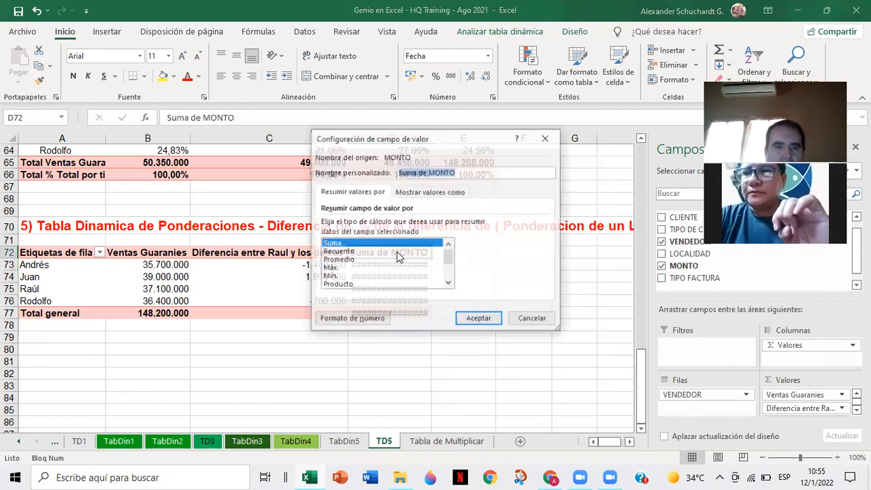
click(415, 192)
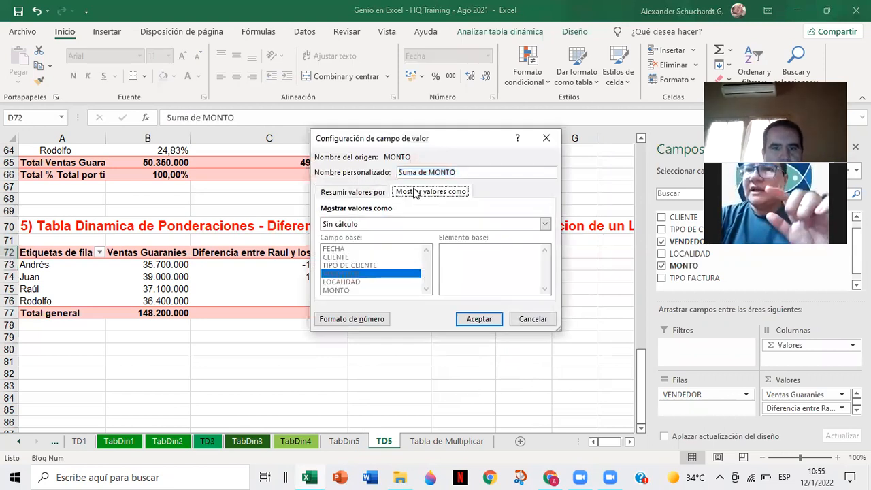
click(442, 225)
scroll(439, 239, down, 2)
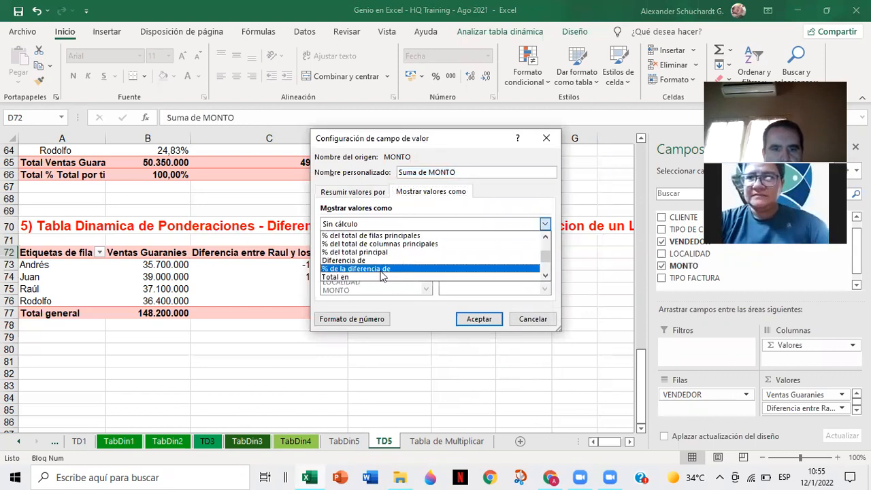
click(436, 276)
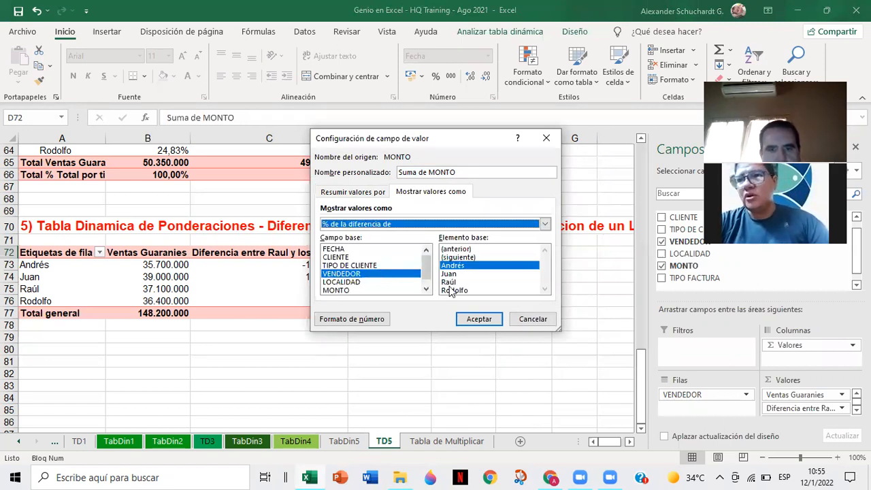
click(453, 282)
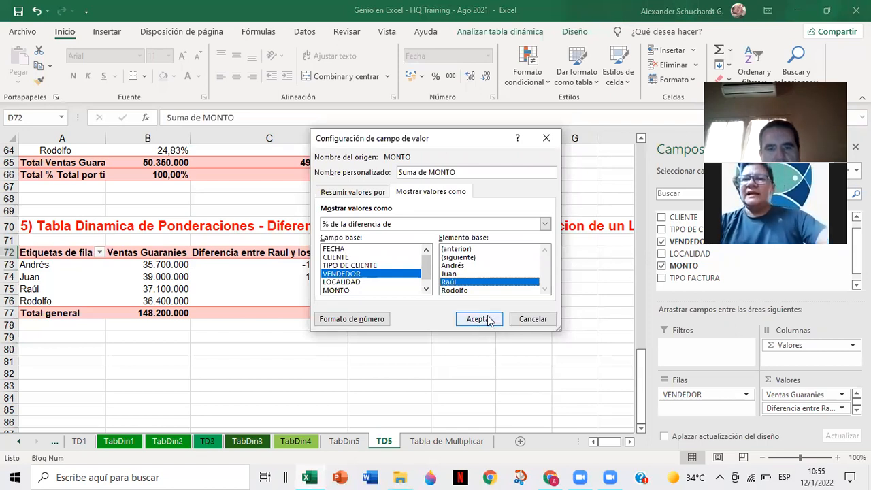
click(478, 319)
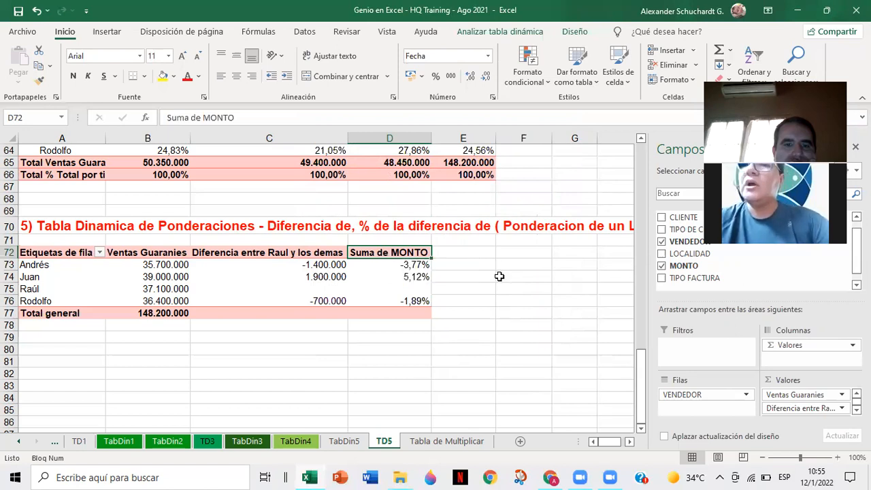
Check the value field settings and number format of the percentage difference values in D73:D76 without changing them.
double_click(413, 252)
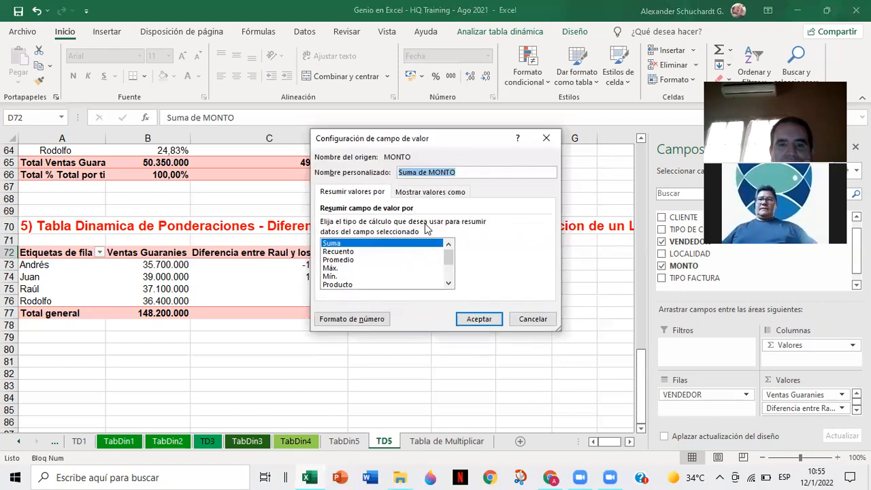
click(531, 318)
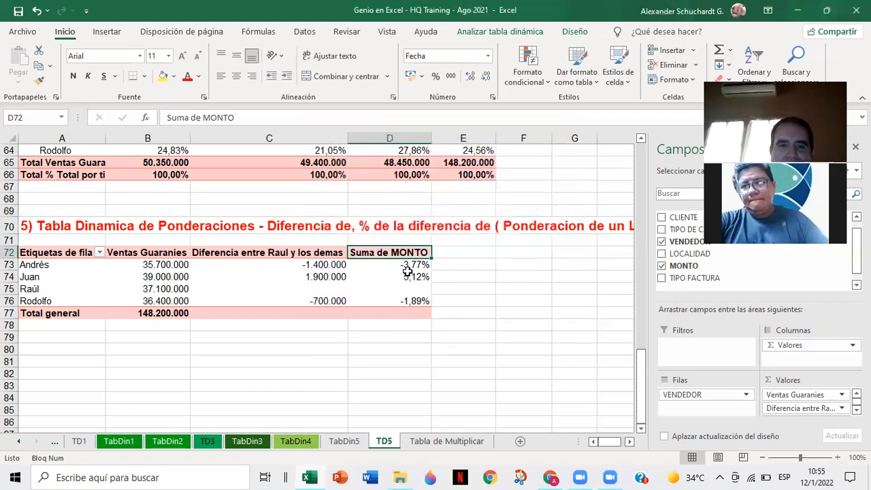
drag(400, 264, 408, 297)
right_click(406, 276)
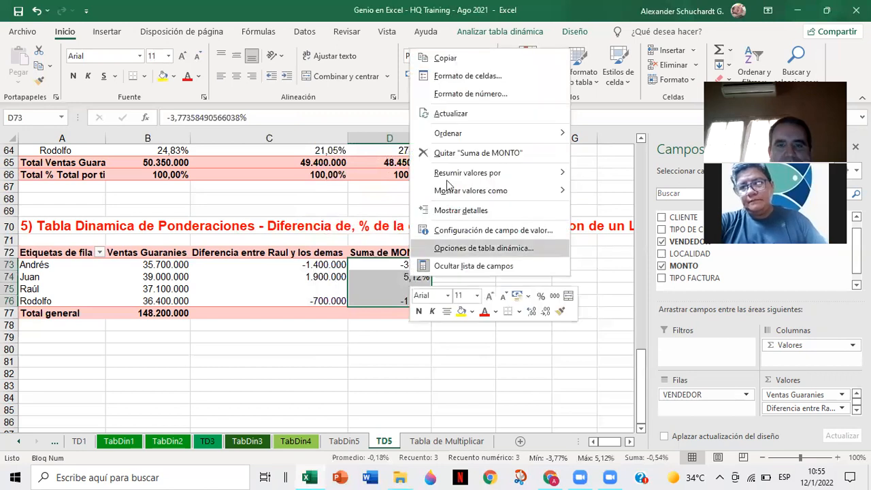
click(467, 95)
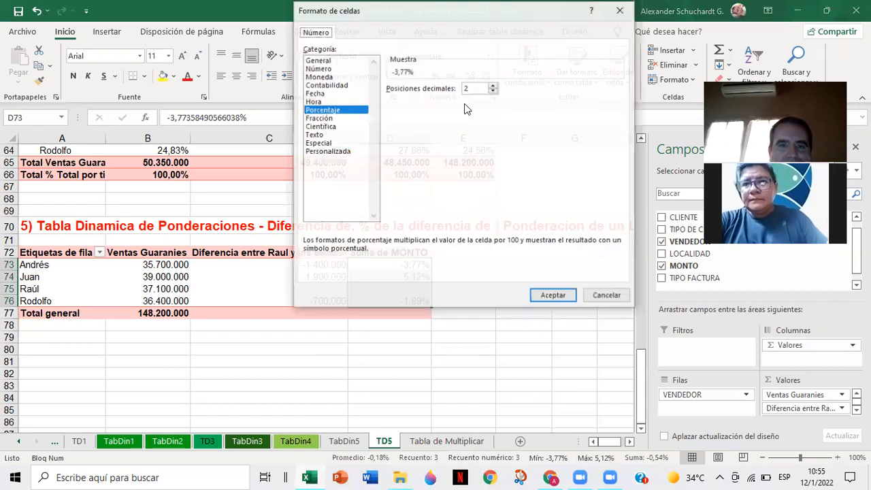
click(602, 298)
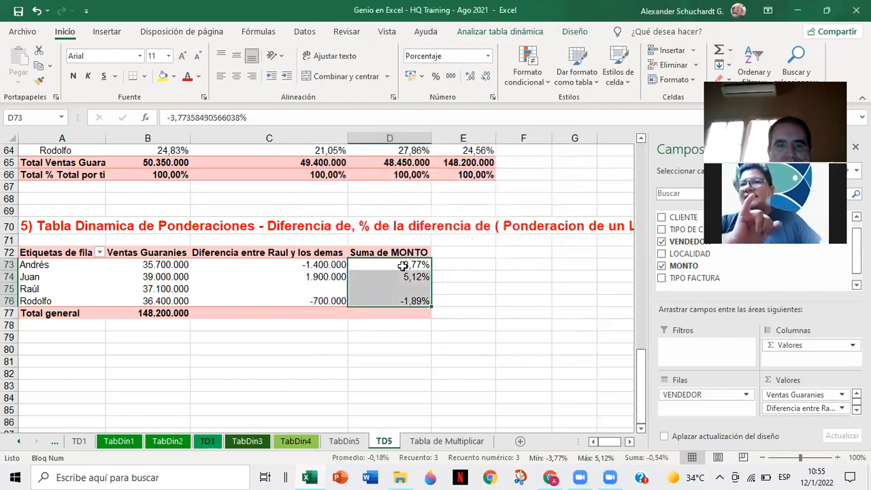
right_click(402, 266)
click(454, 72)
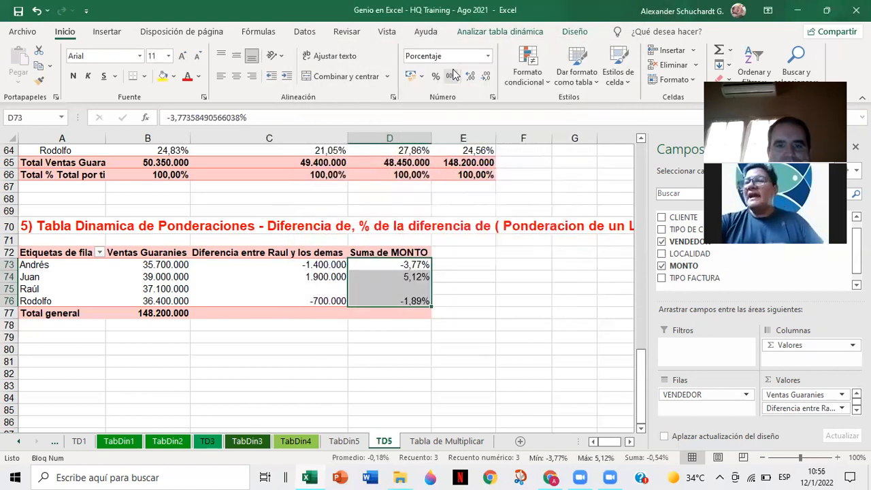
click(600, 299)
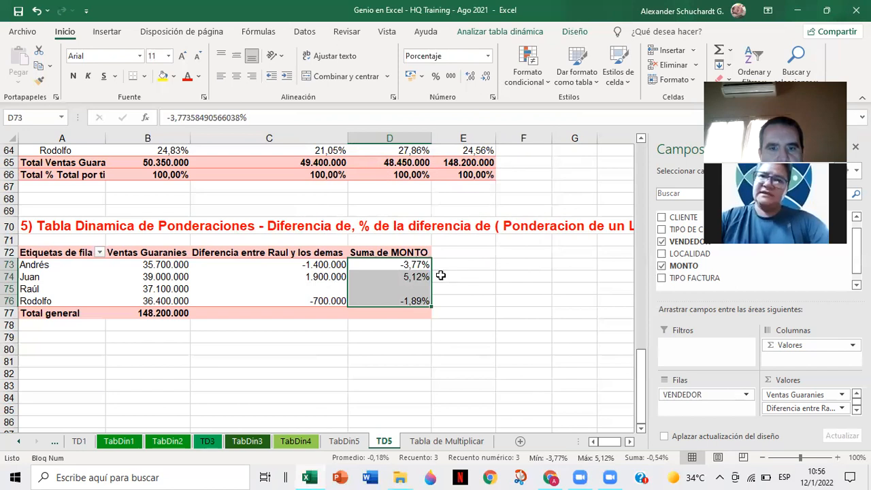
Apply a "less than 0" conditional format with "Texto rojo" to the difference and percentage values in C73:D76.
drag(332, 265, 396, 301)
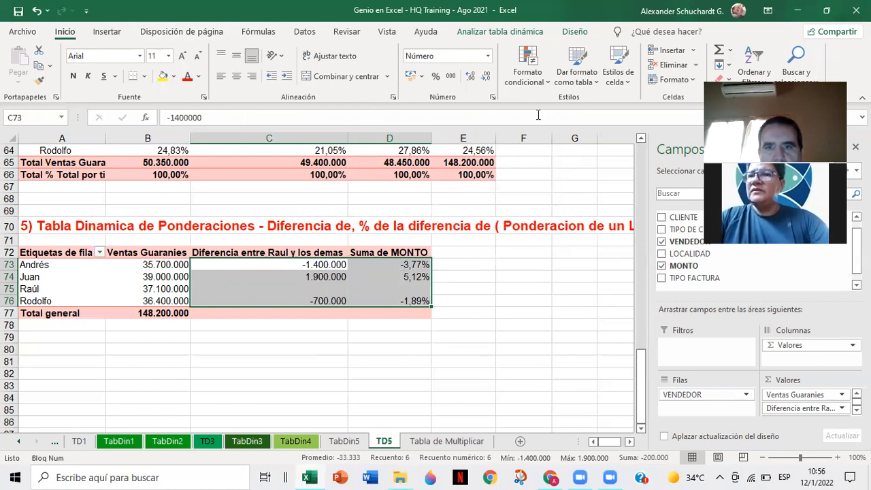
click(537, 78)
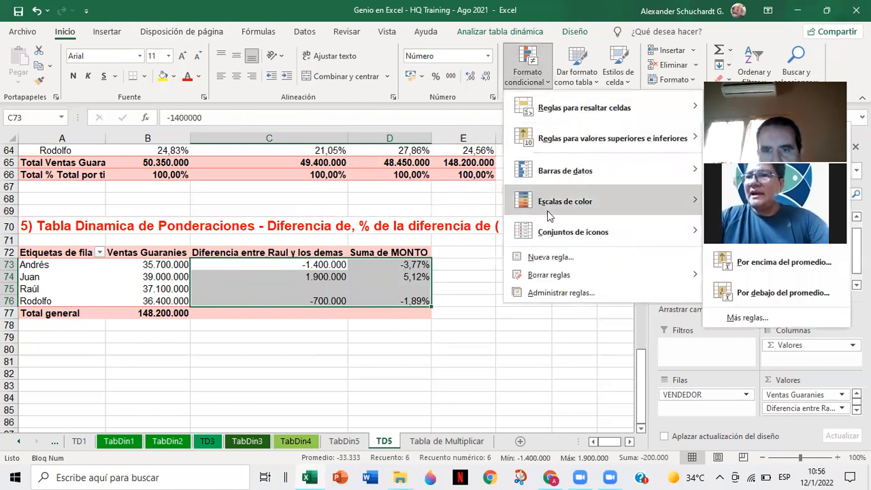
mouse_move(564, 173)
mouse_move(572, 115)
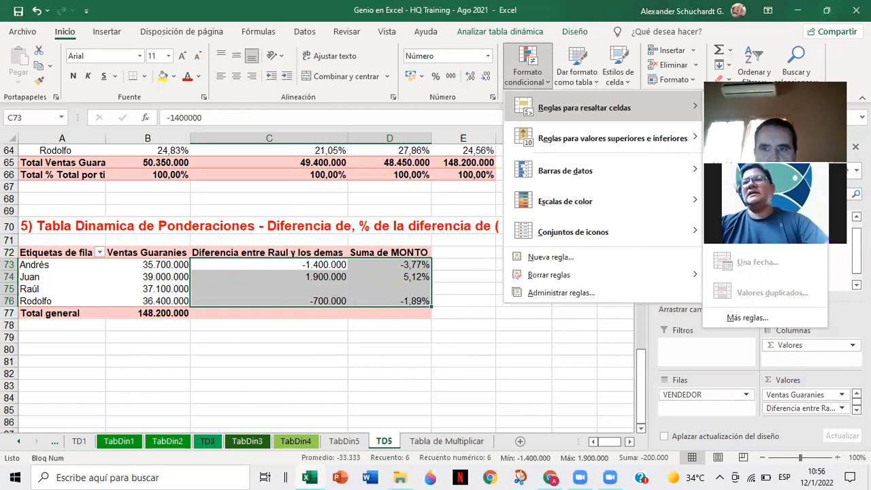
click(756, 138)
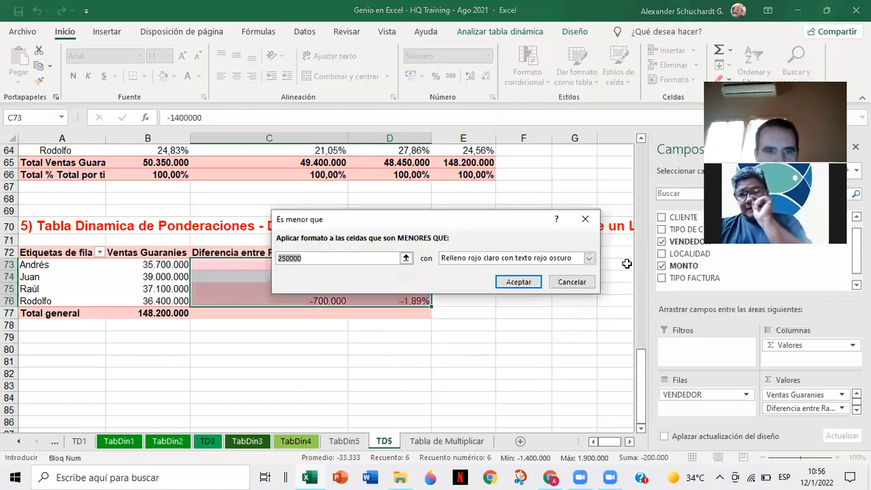
text(0)
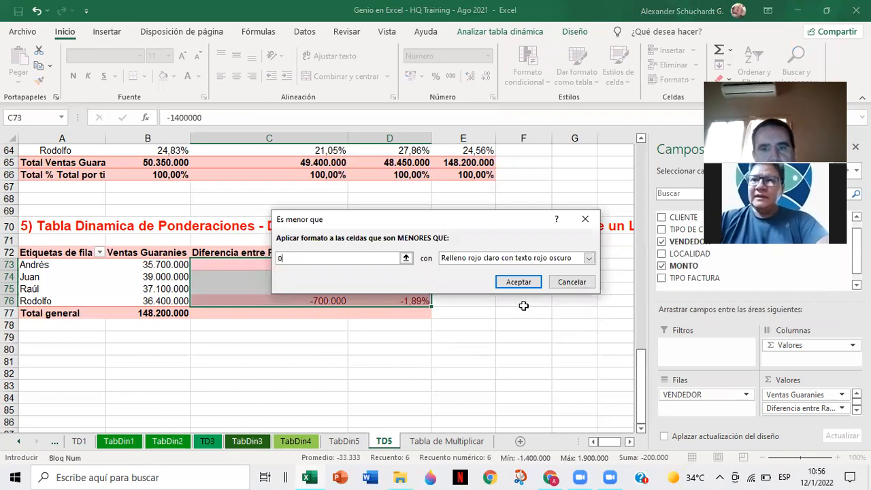
click(589, 261)
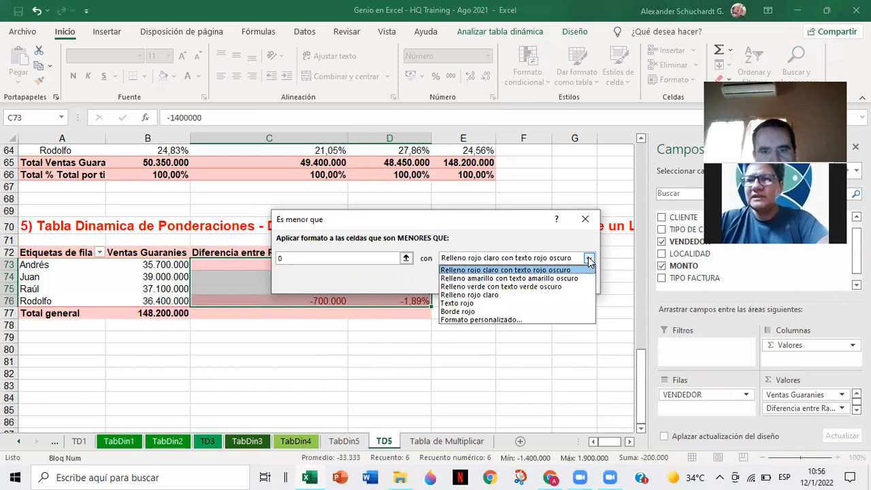
click(534, 307)
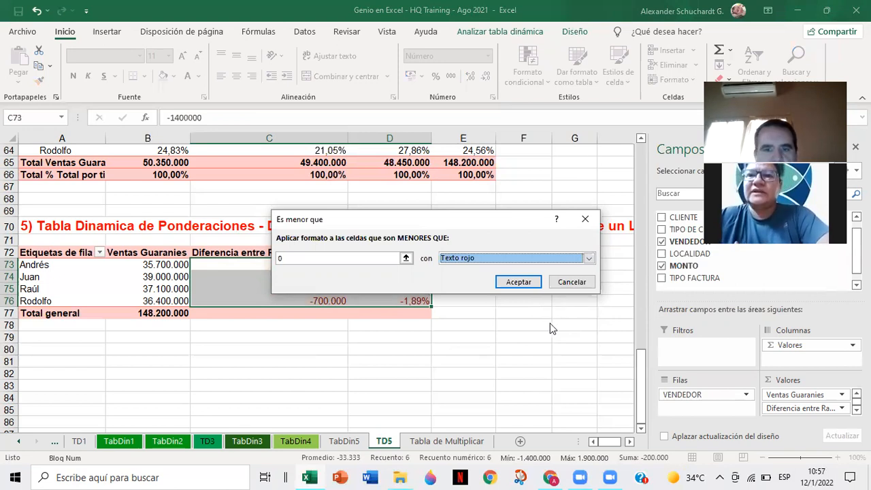
click(519, 281)
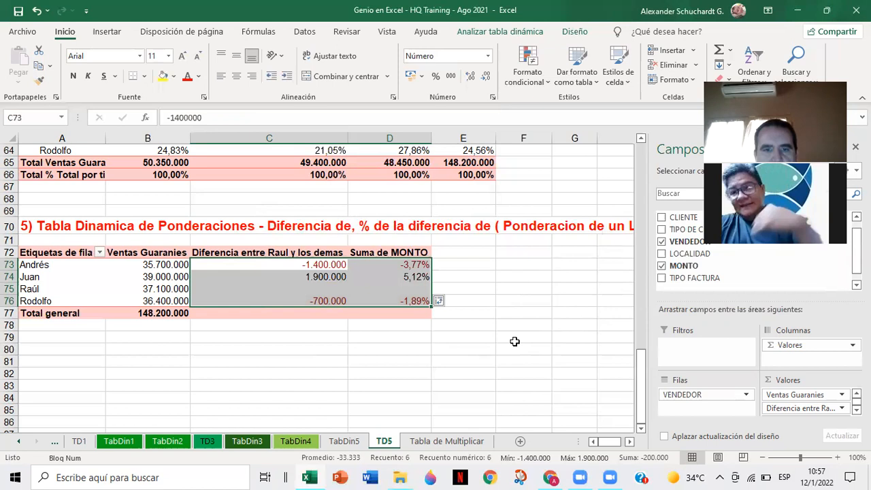
click(460, 354)
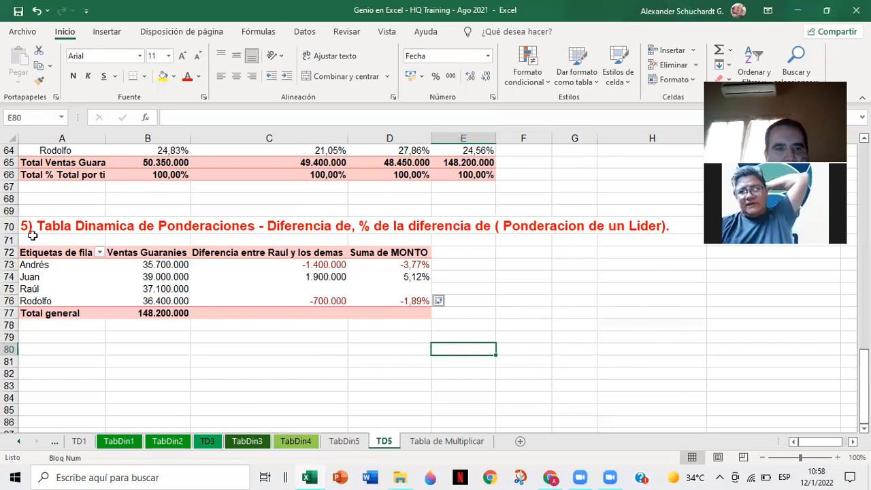
Copy the section 5 title and pivot table in A70:D77 and paste them at A81.
drag(28, 225, 608, 311)
double_click(608, 310)
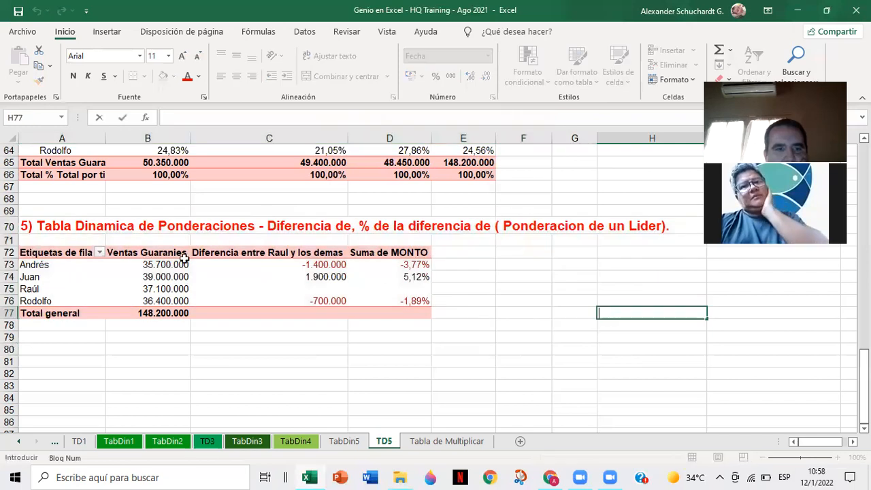
drag(91, 229, 405, 312)
key(ctrl+c)
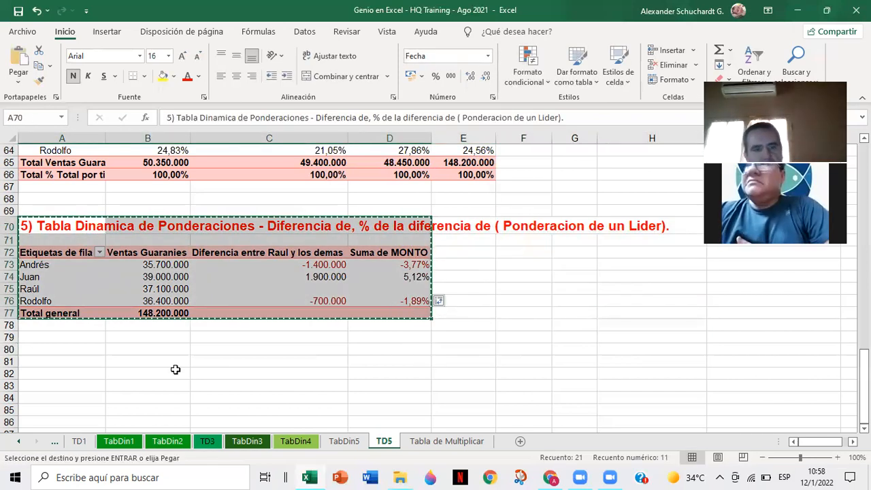
click(55, 362)
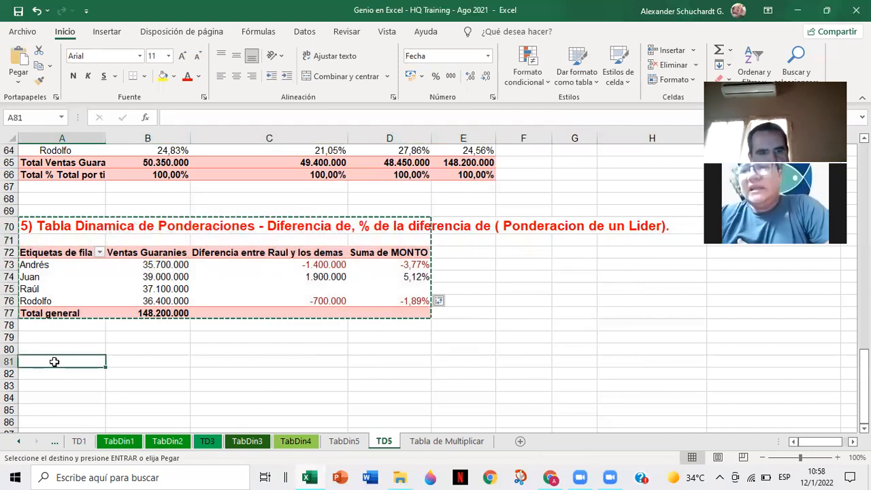
key(ctrl+v)
scroll(192, 344, down, 1)
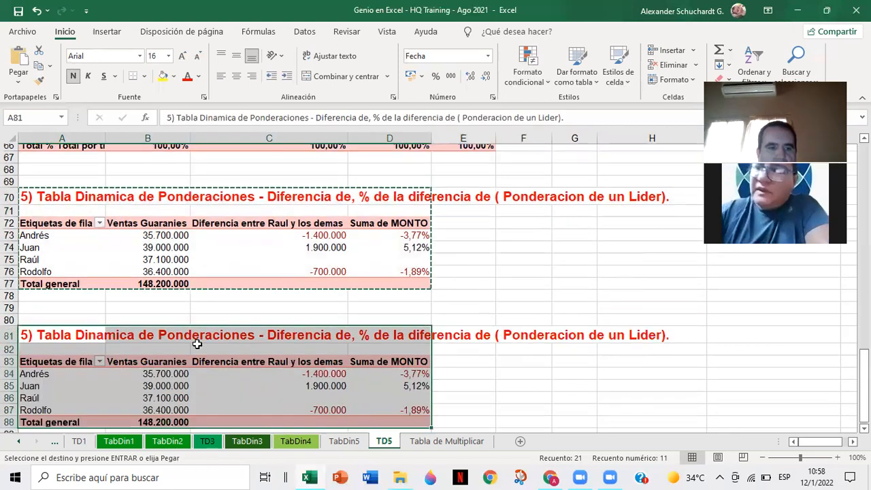
key(Escape)
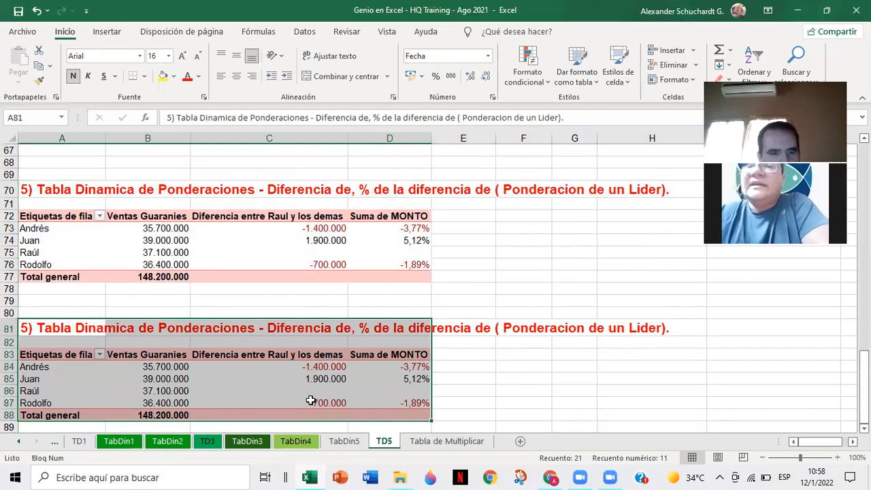
Renumber the copied section title in A81 as 6).
mouse_move(310, 400)
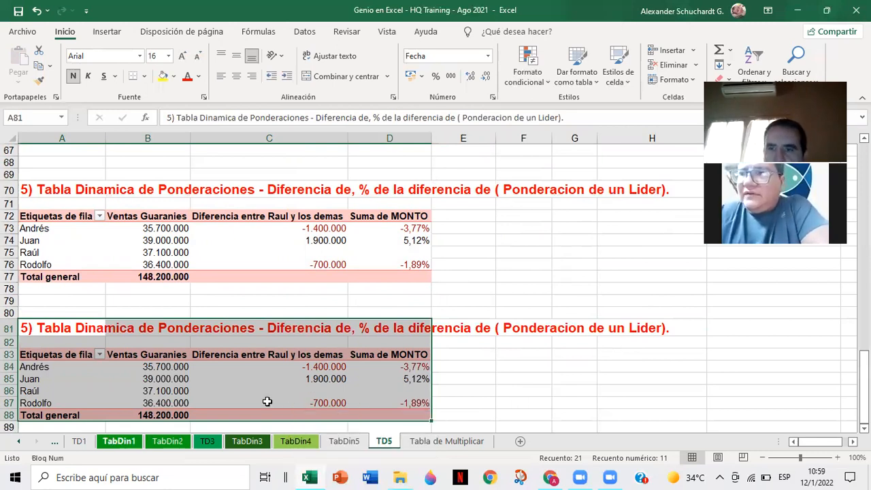
scroll(200, 355, down, 1)
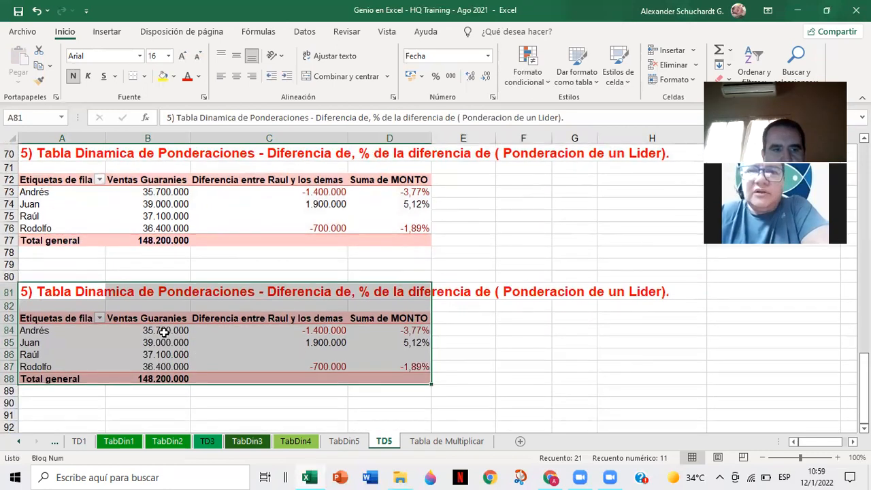
click(172, 117)
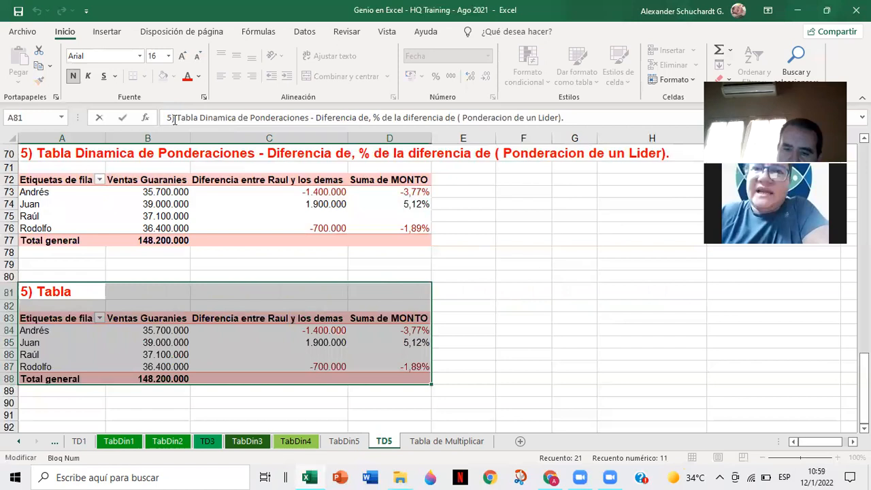
key(BackSpace)
text(6)
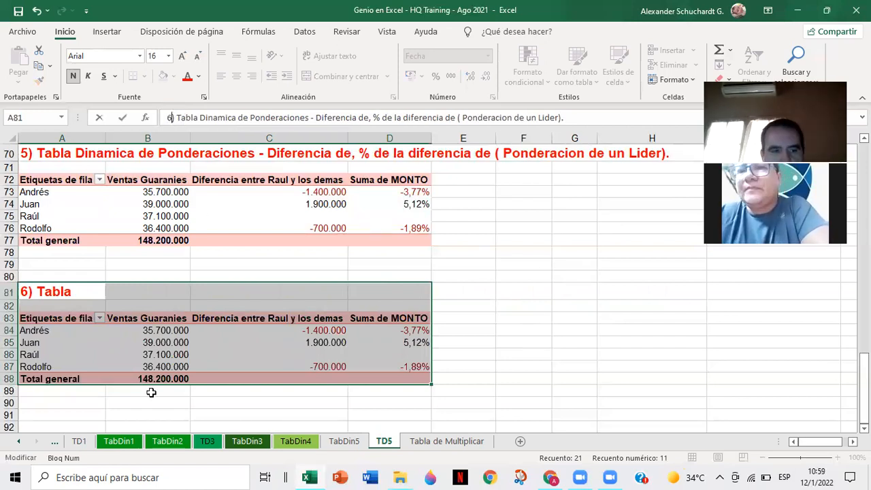
click(150, 414)
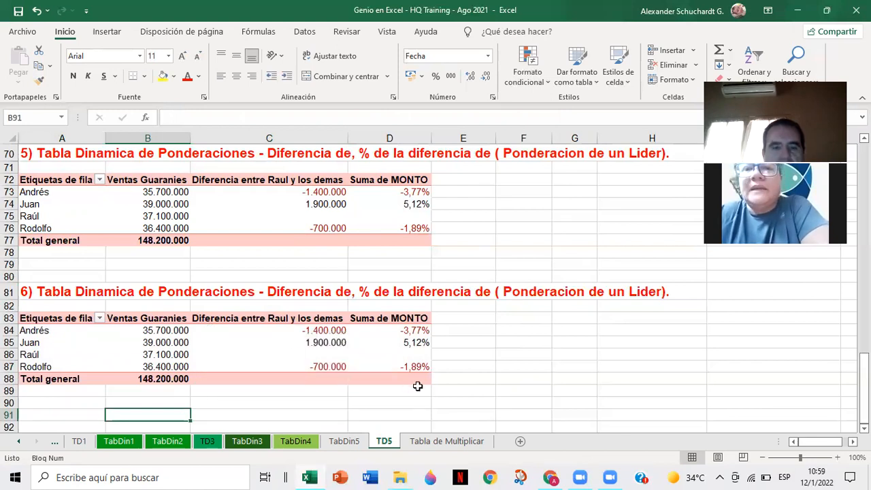
Replace "de Ponderaciones" with "Campos Calculados" in the section 6 title in A81.
click(49, 288)
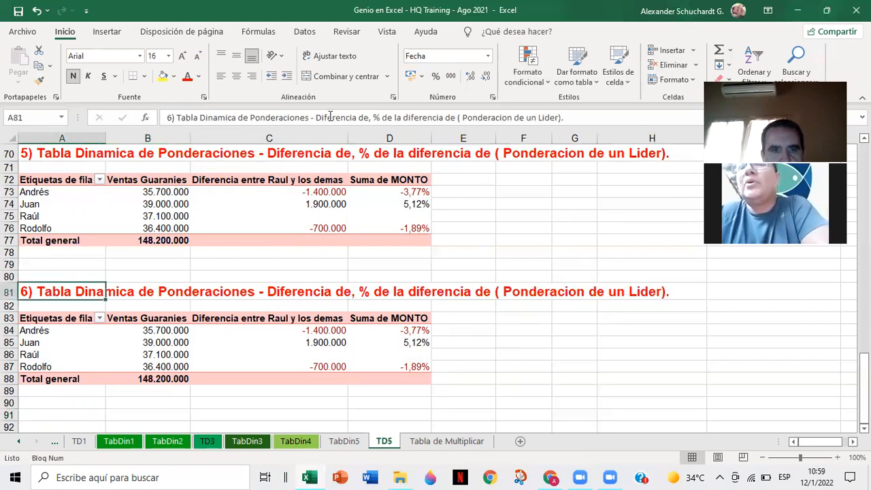
click(311, 119)
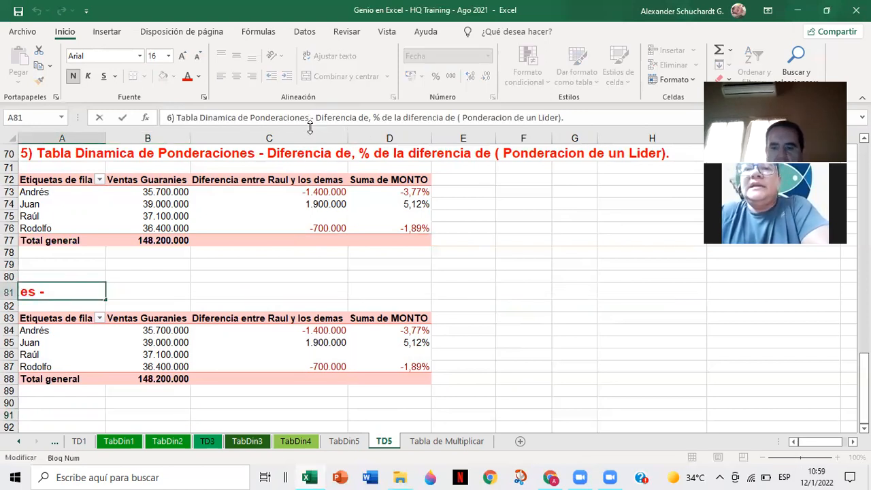
key(BackSpace)
key(BackSpace)
key(BackSpace)
key(BackSpace)
key(BackSpace)
key(BackSpace)
key(BackSpace)
key(BackSpace)
key(BackSpace)
key(BackSpace)
key(BackSpace)
key(BackSpace)
key(BackSpace)
key(BackSpace)
key(BackSpace)
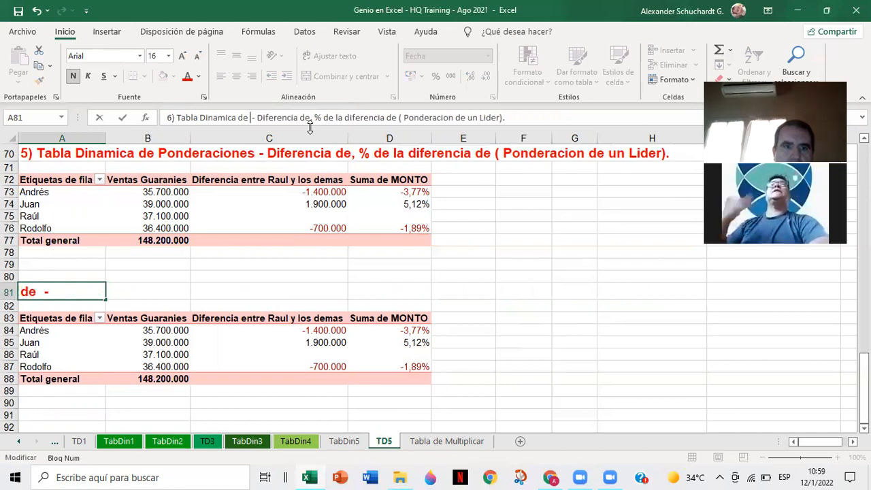
key(BackSpace)
text(CAm)
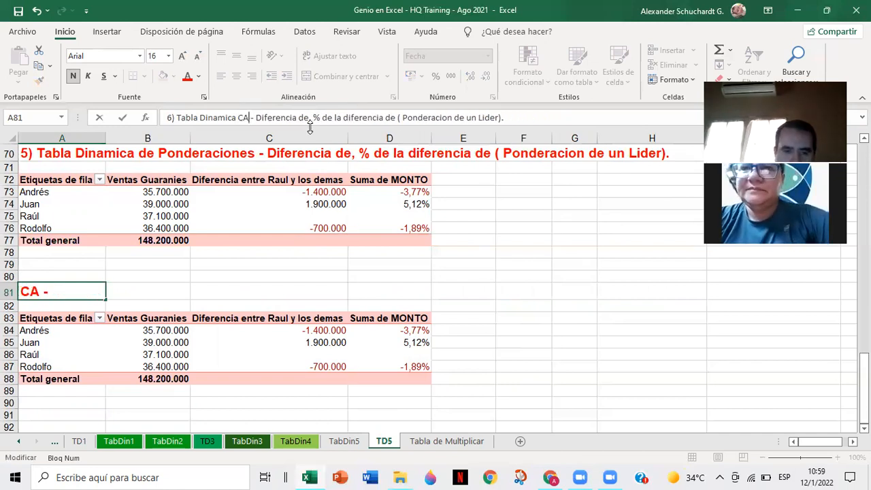
text(pos Ca)
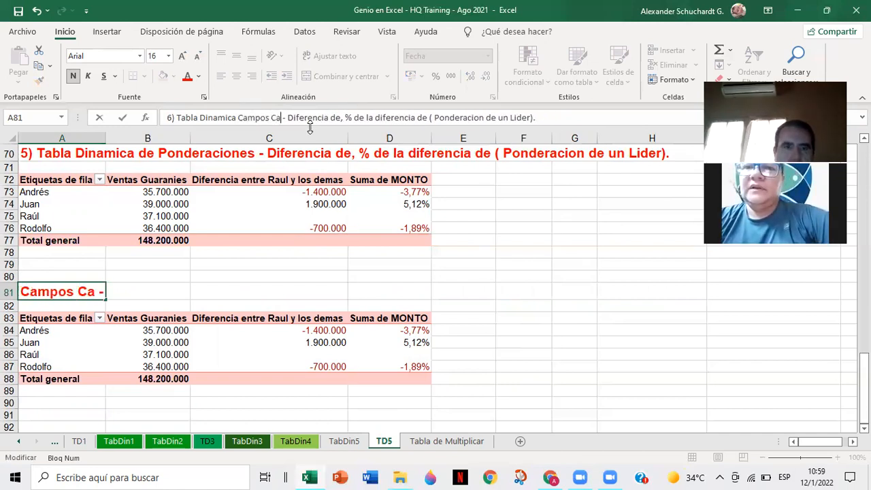
text(lculados)
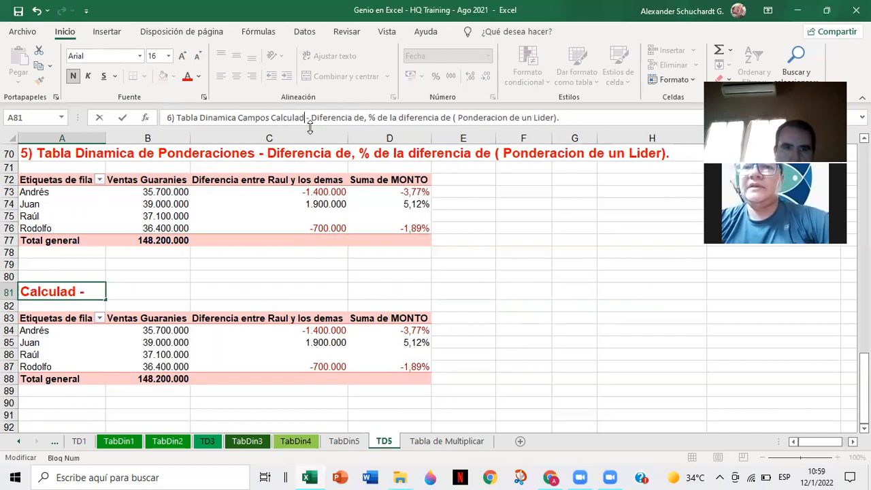
Replace the text after the dash in the A81 title with "(Formulas Personalizada por el Usuario)".
click(569, 117)
key(BackSpace)
key(BackSpace)
key(BackSpace)
key(BackSpace)
key(BackSpace)
key(BackSpace)
key(BackSpace)
key(BackSpace)
key(BackSpace)
key(BackSpace)
key(BackSpace)
key(BackSpace)
key(BackSpace)
key(BackSpace)
key(BackSpace)
key(BackSpace)
key(BackSpace)
key(BackSpace)
key(BackSpace)
key(BackSpace)
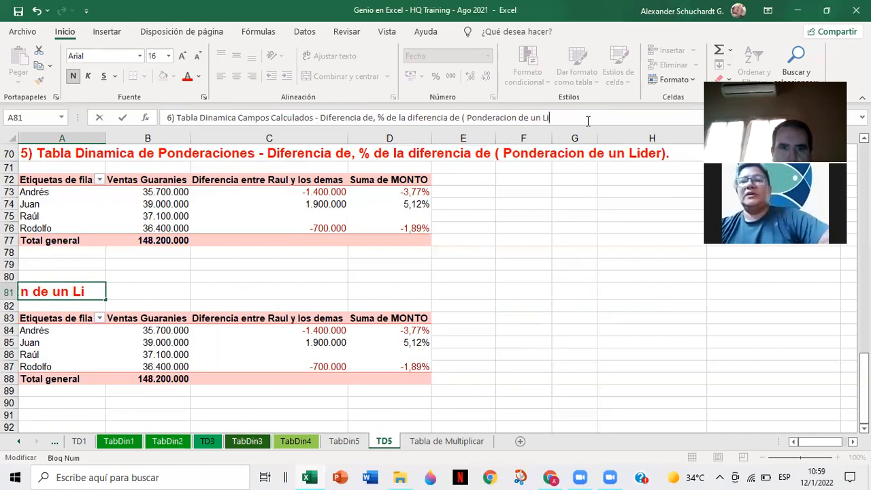
key(BackSpace)
key(BackSpace)
key(BackSpace)
key(BackSpace)
key(BackSpace)
key(BackSpace)
key(BackSpace)
key(BackSpace)
key(BackSpace)
key(BackSpace)
key(BackSpace)
key(BackSpace)
key(BackSpace)
key(BackSpace)
key(BackSpace)
key(BackSpace)
key(BackSpace)
key(BackSpace)
key(BackSpace)
key(BackSpace)
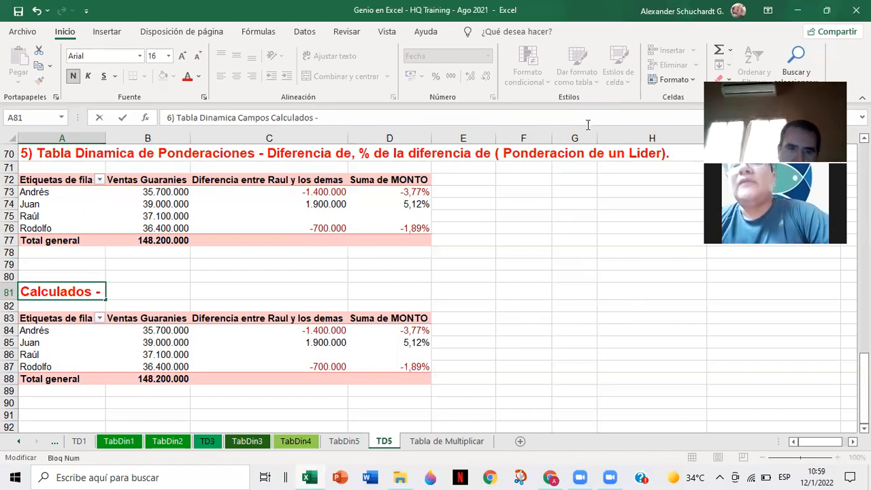
text((F)
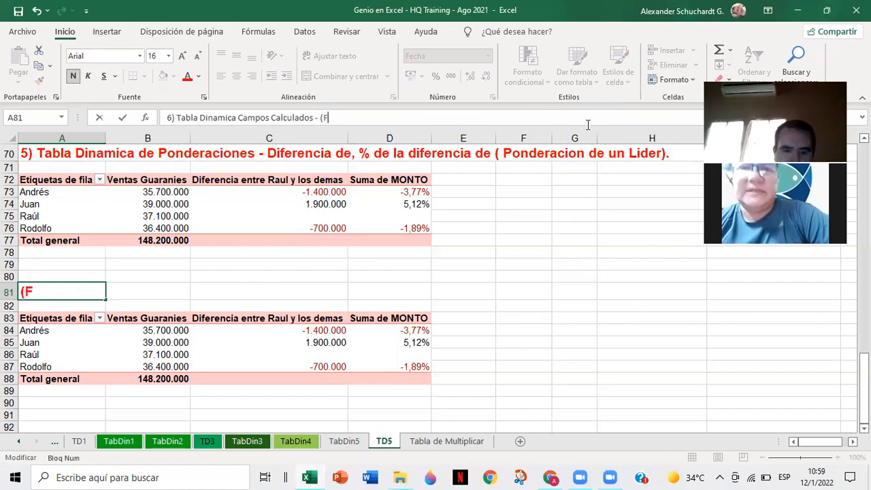
text(ormulas Pe)
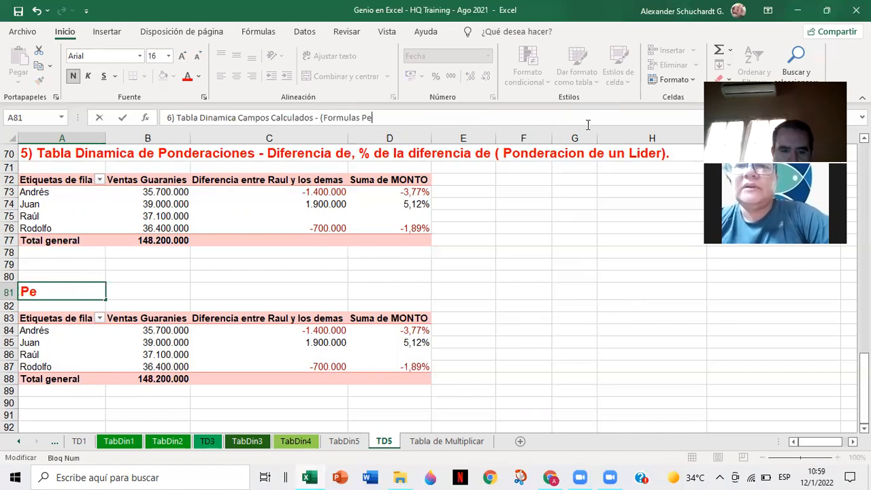
text(rsonaliza)
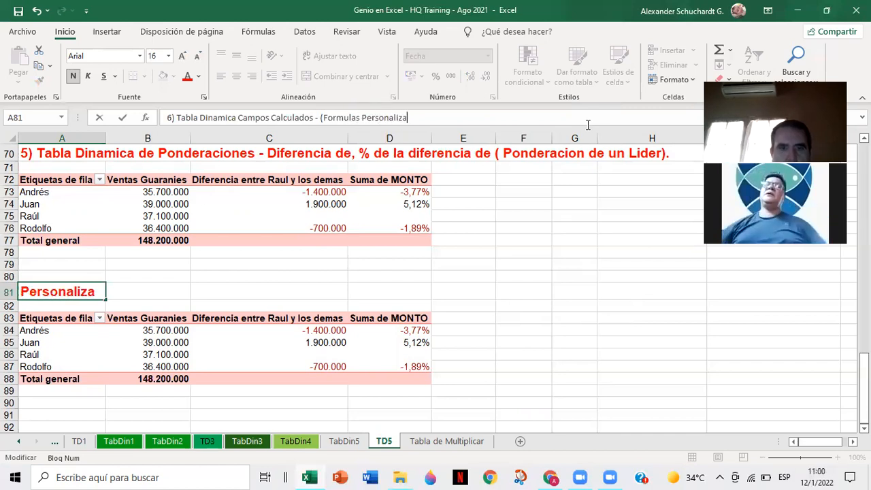
text(da por el )
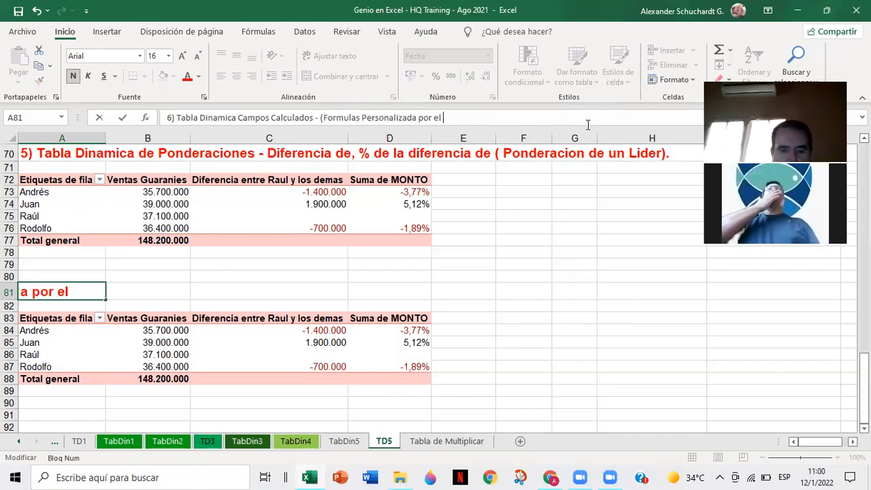
text(Usuar)
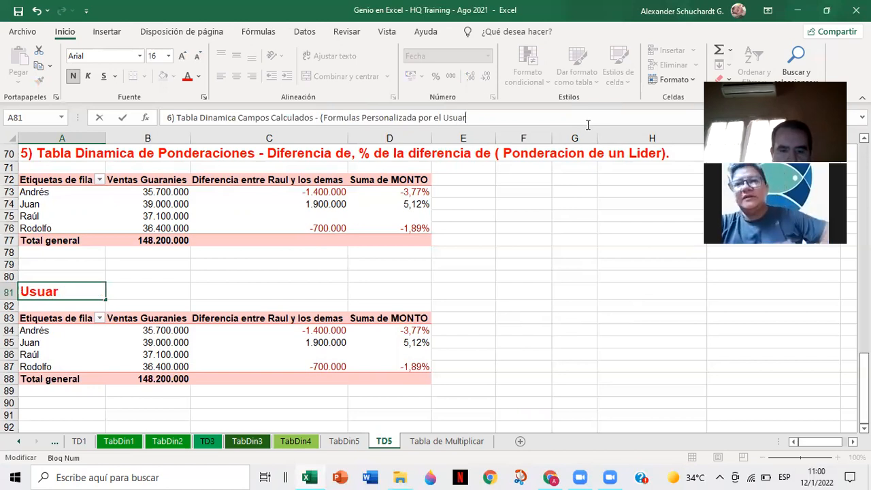
text(io))
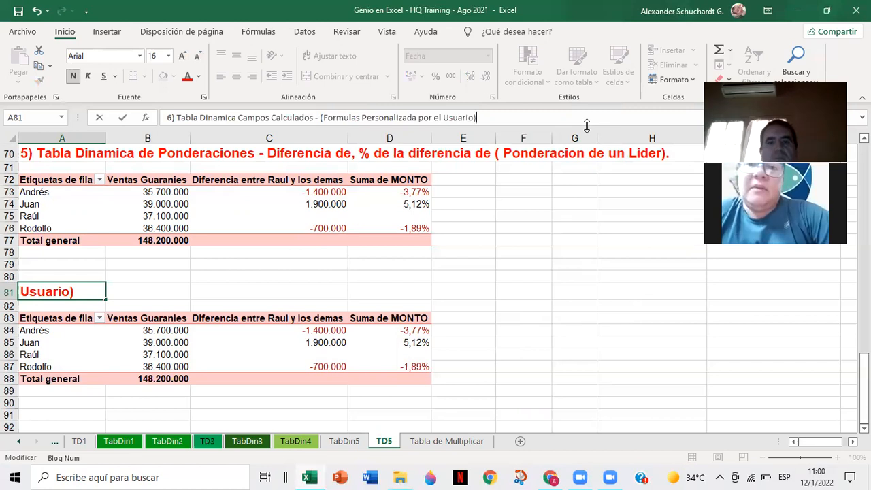
click(517, 269)
Append "Comision 10%, Ventas restando Comision, Iva 10%, Venta Neta" to the end of the section 6 title in A81.
scroll(510, 332, down, 1)
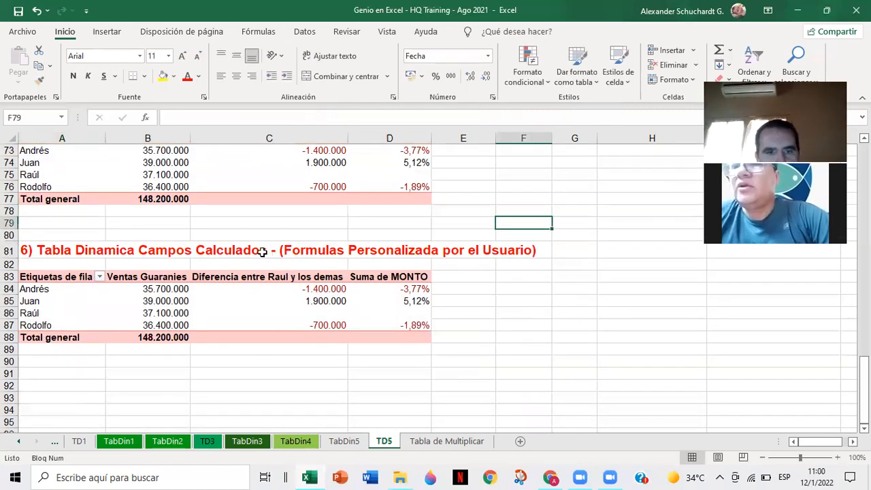
click(28, 252)
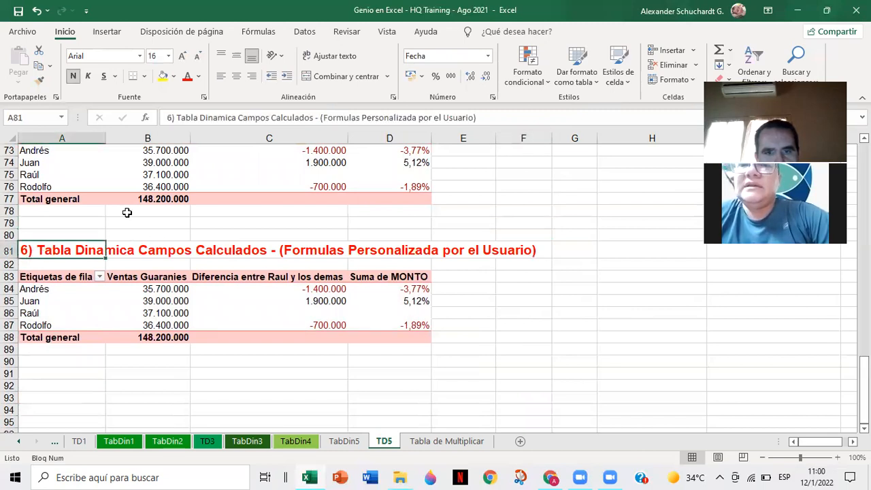
click(501, 119)
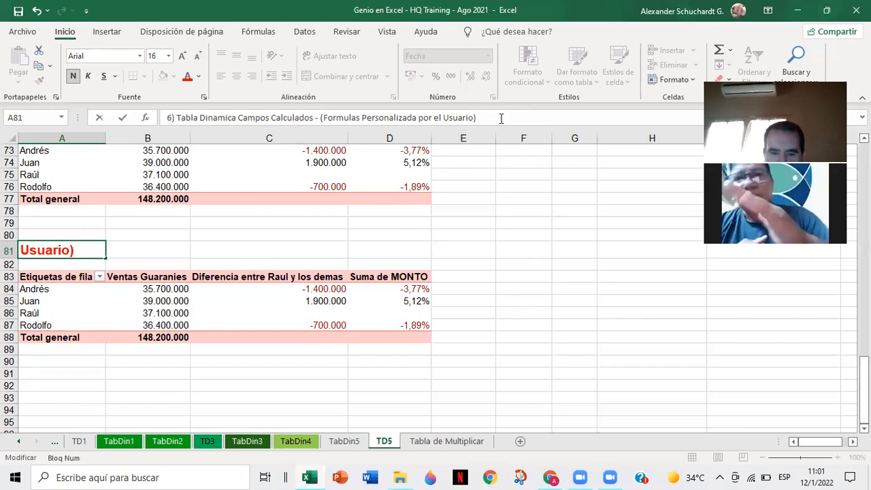
text(C)
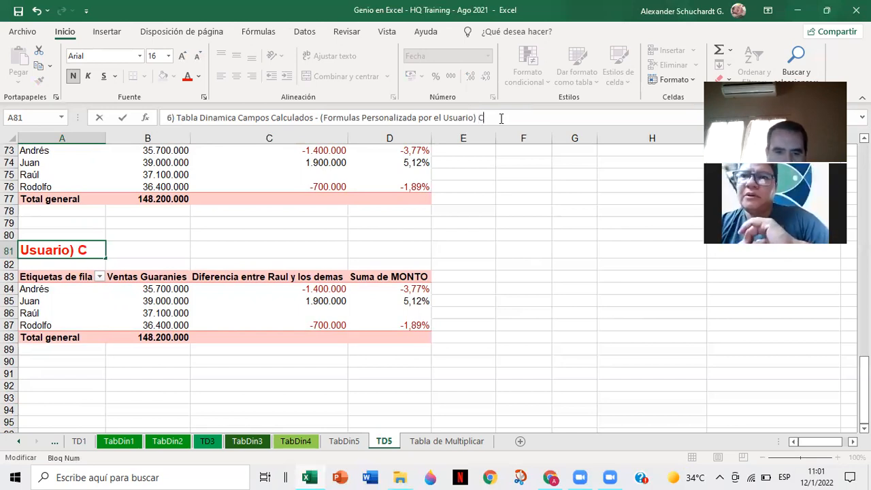
text(omision)
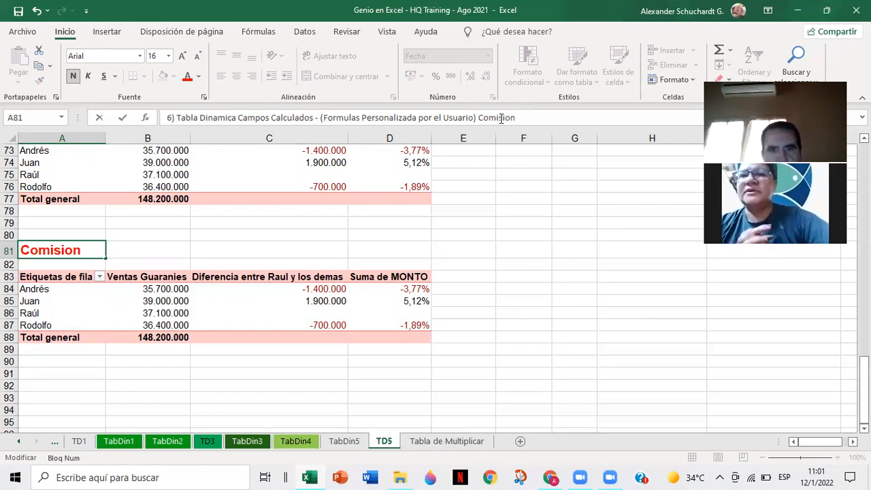
text(1)
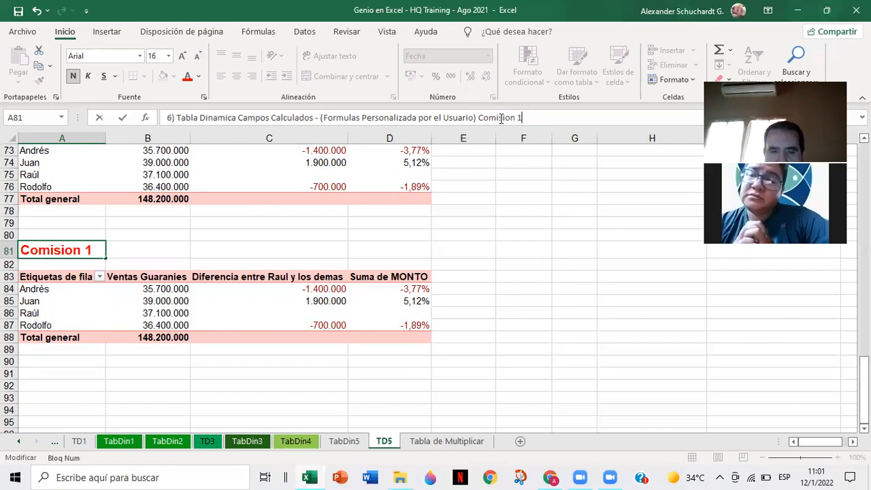
text(0%,)
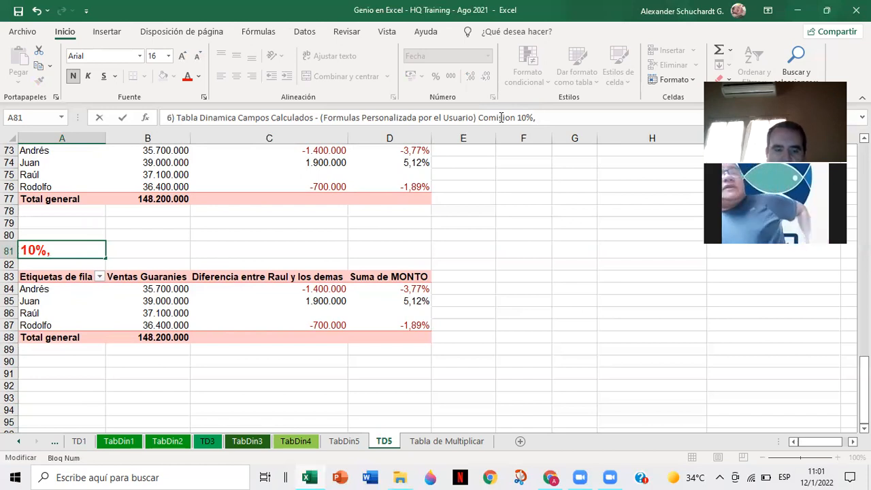
text(Ventas)
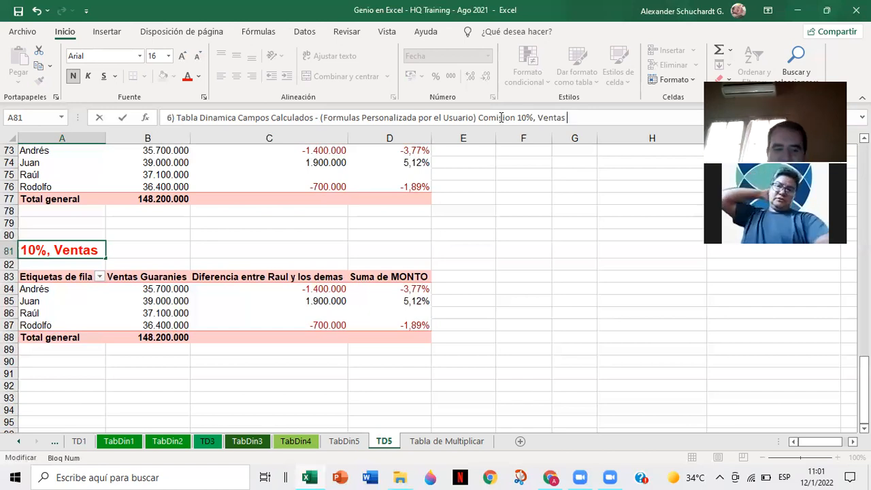
text(resta)
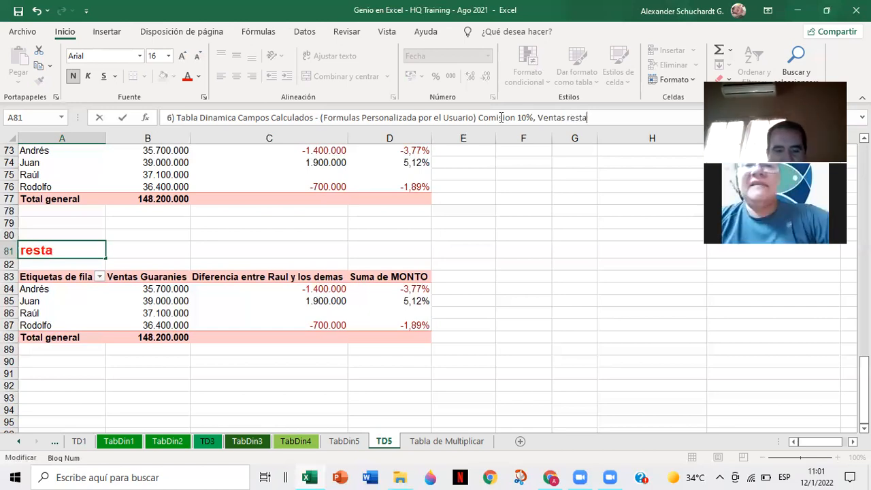
text(ndo Comis)
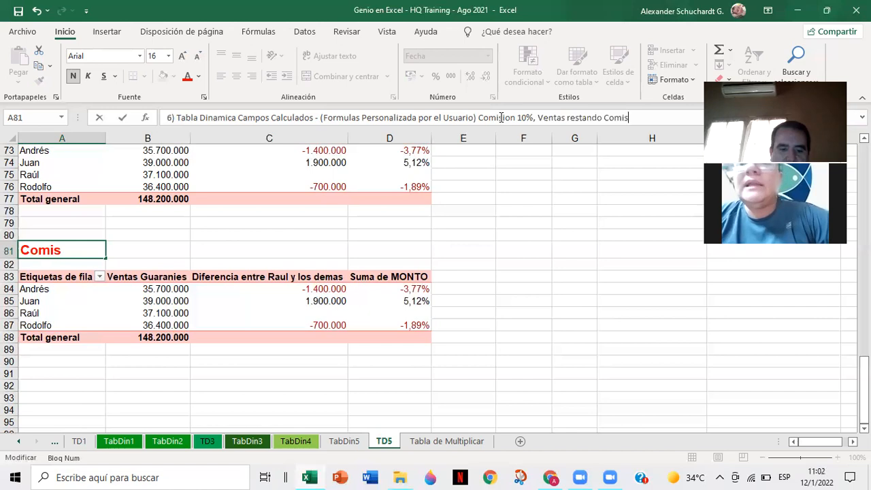
text(ion)
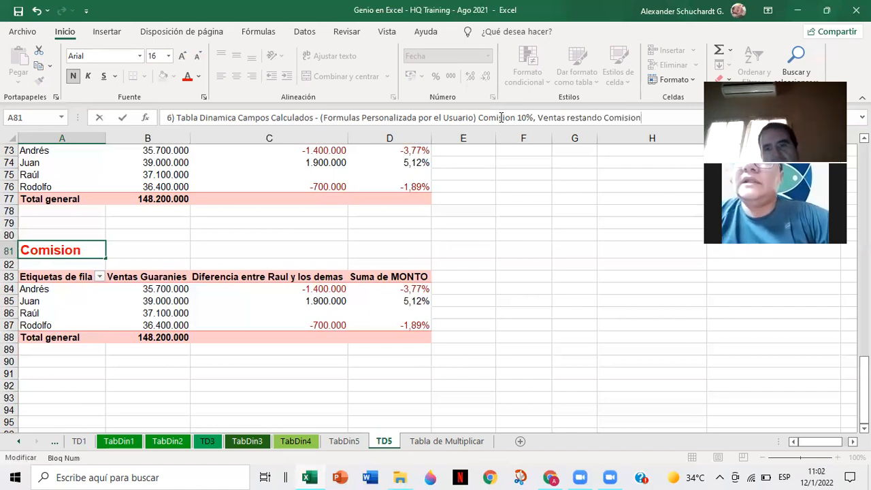
text(,)
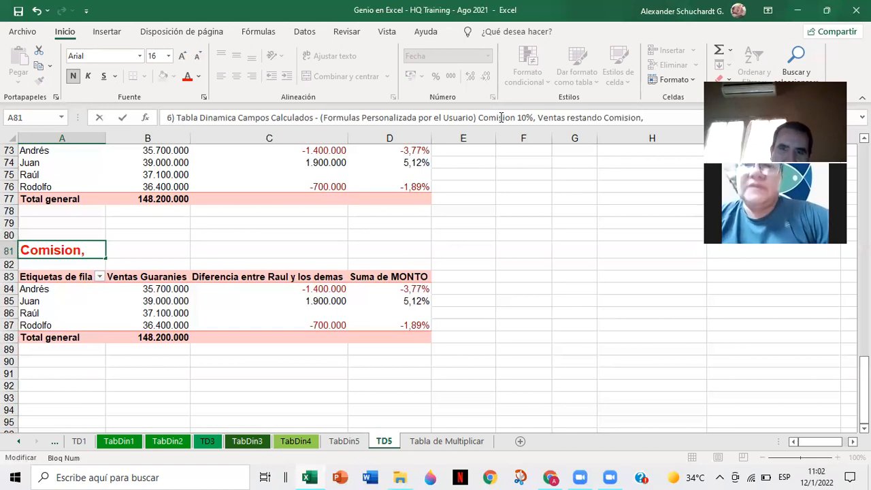
text(Iva)
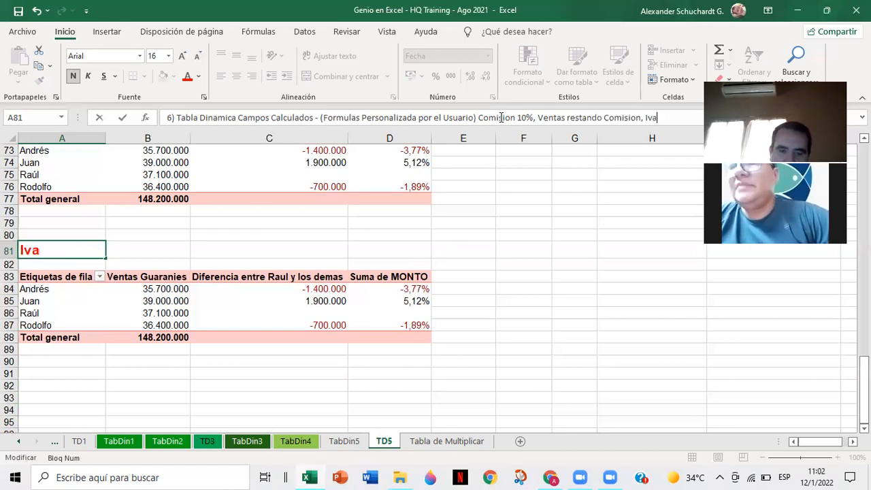
text( 10%)
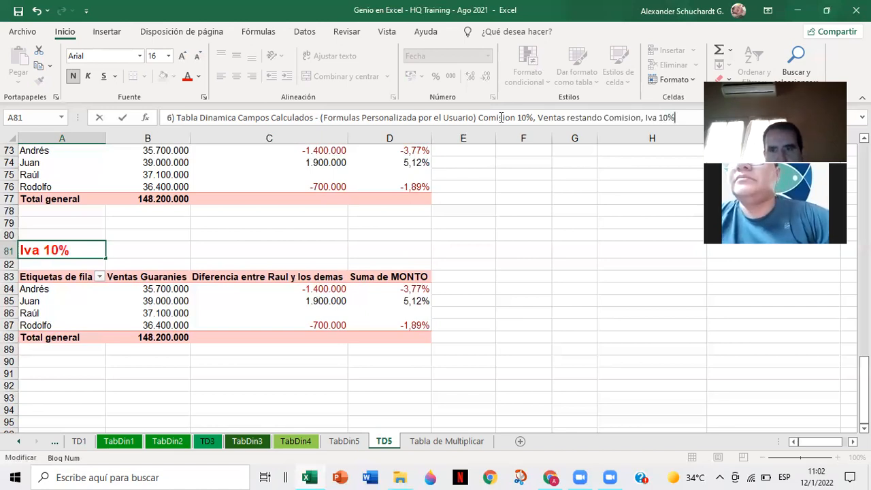
text(,)
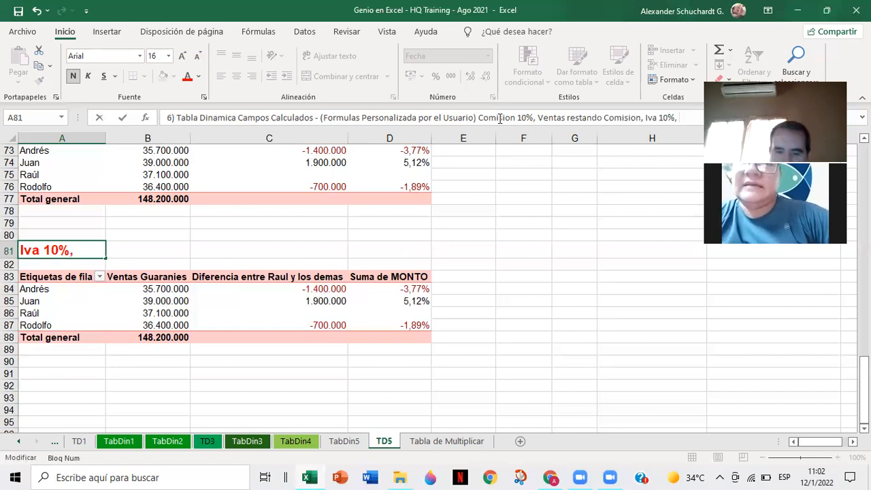
text(Venta Neta)
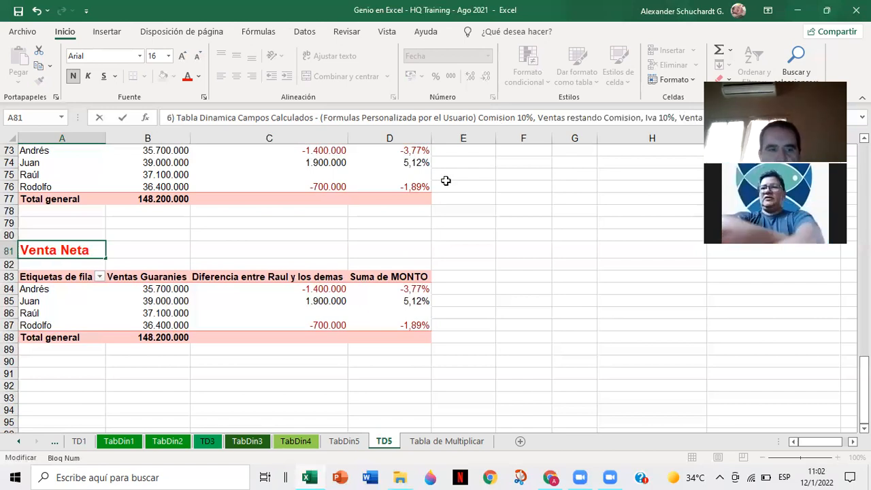
click(271, 376)
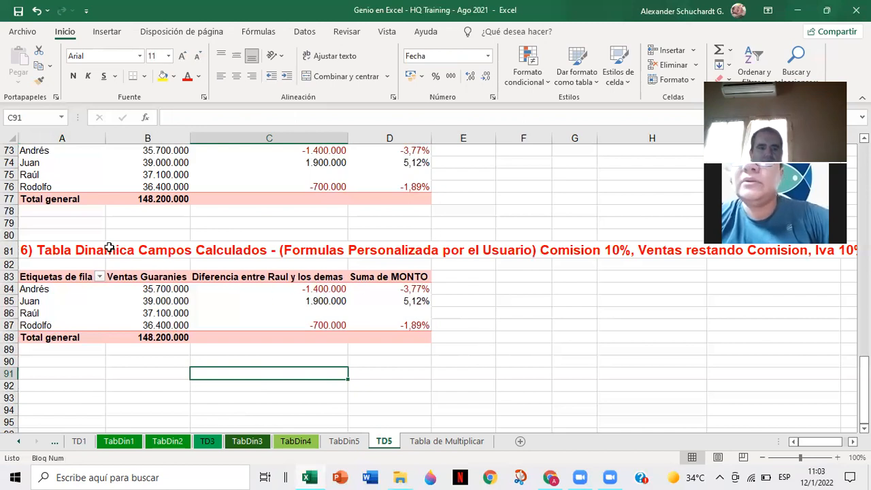
Examine the summary functions and show-values-as options available for the Ventas Guaranies field in the section 6 pivot table.
double_click(162, 277)
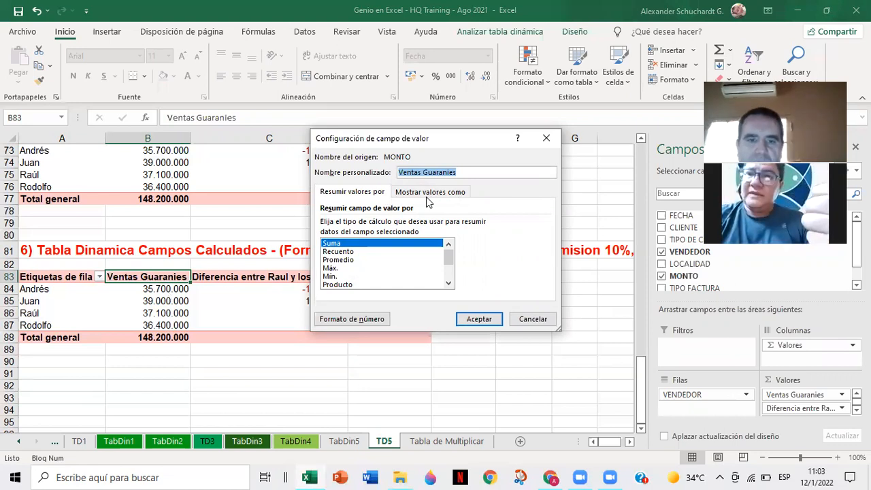
mouse_move(447, 264)
mouse_down()
mouse_move(446, 285)
mouse_move(447, 250)
mouse_up()
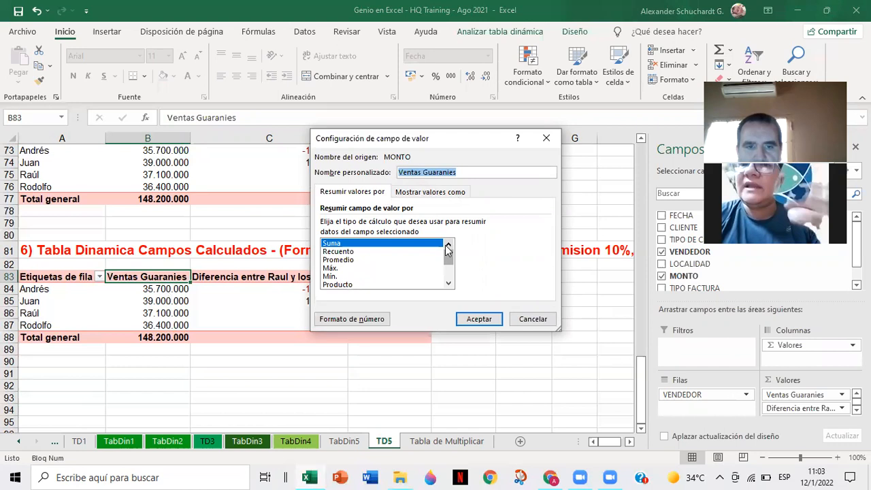
click(431, 193)
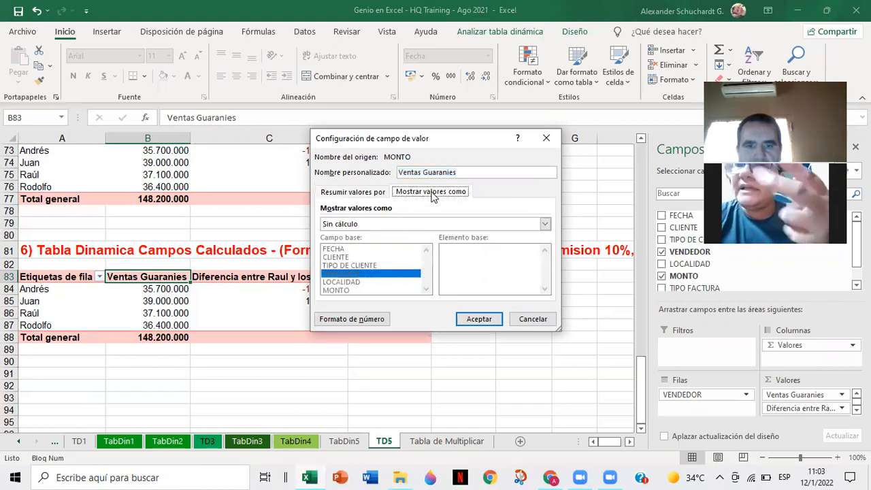
click(435, 225)
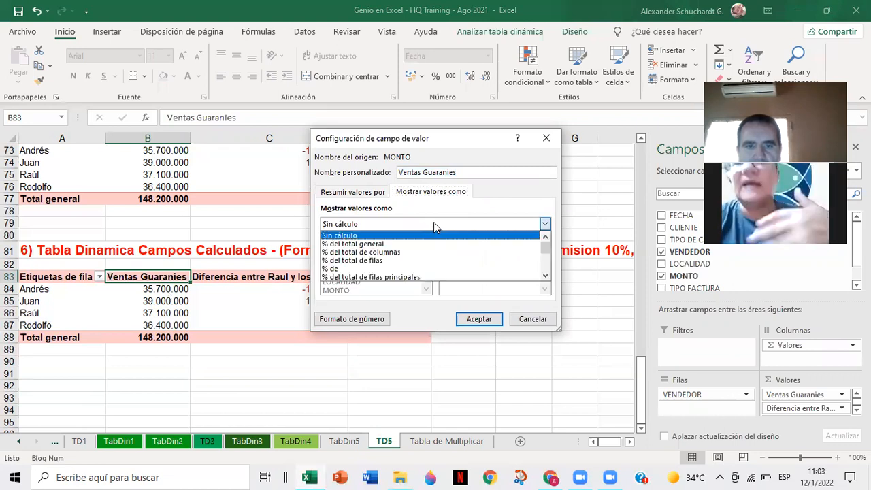
click(433, 223)
click(433, 223)
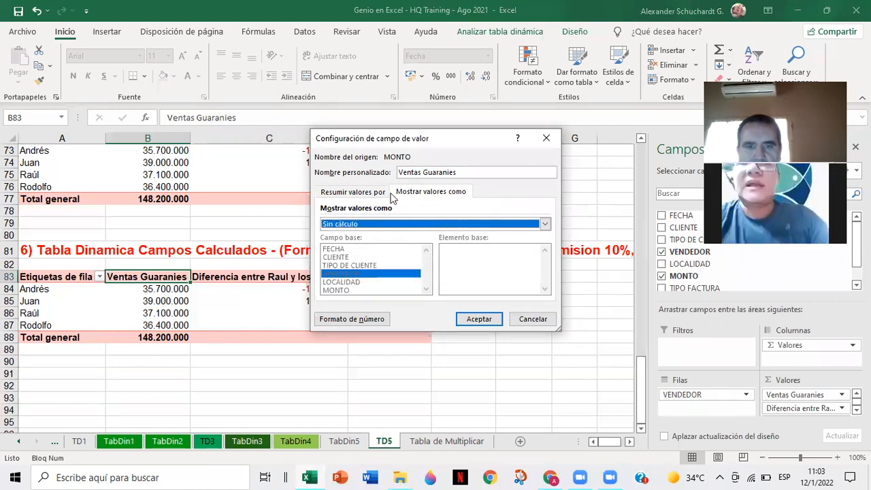
click(362, 195)
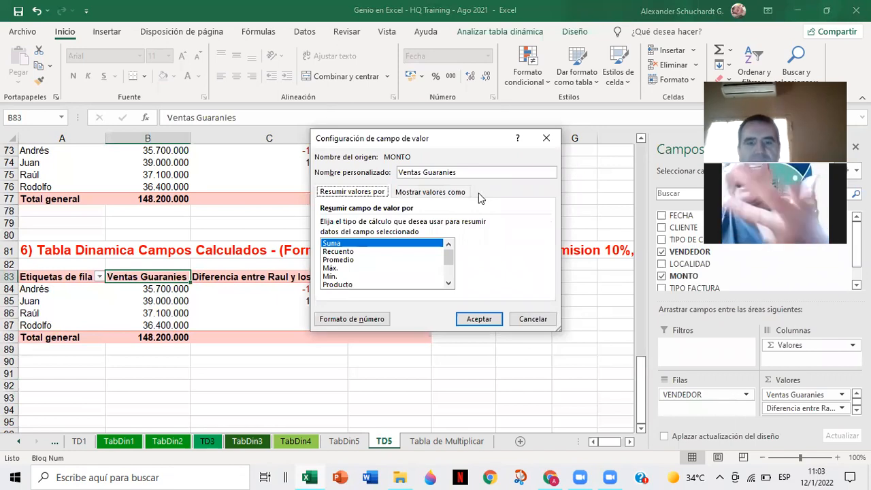
click(531, 319)
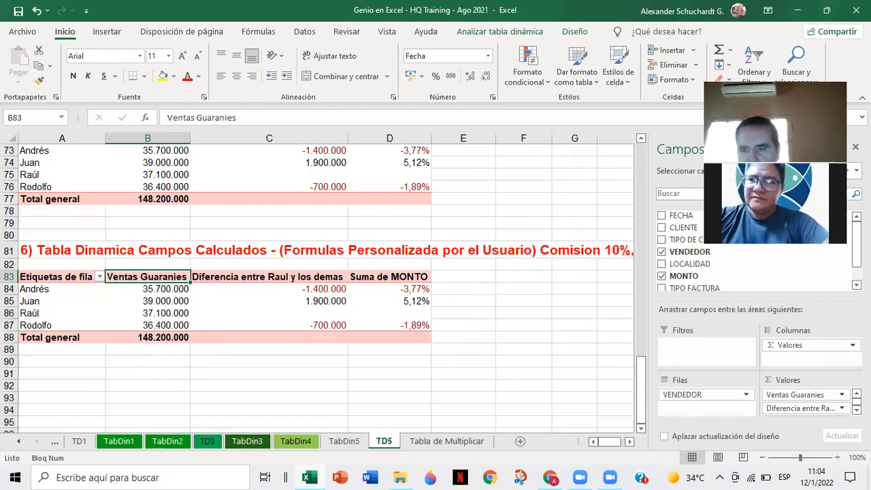
Remove the difference field and the Suma de MONTO percentage field from the values of the section 6 pivot table.
drag(808, 406, 552, 407)
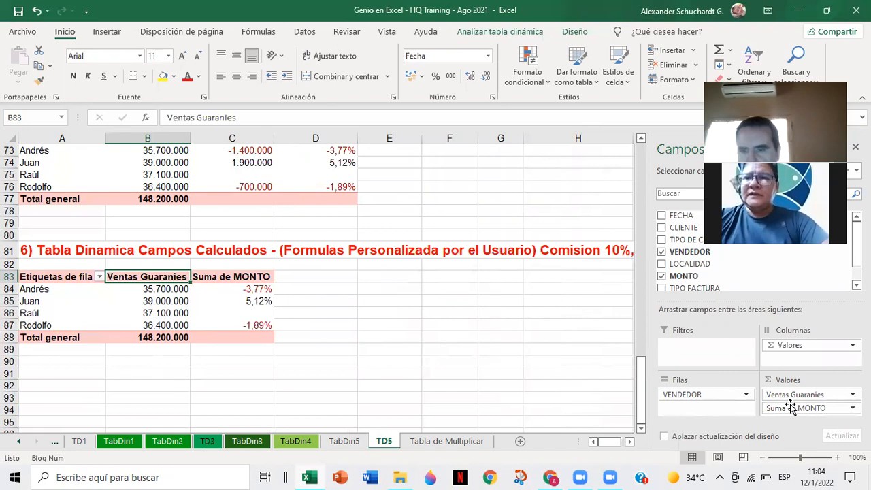
drag(790, 406, 470, 389)
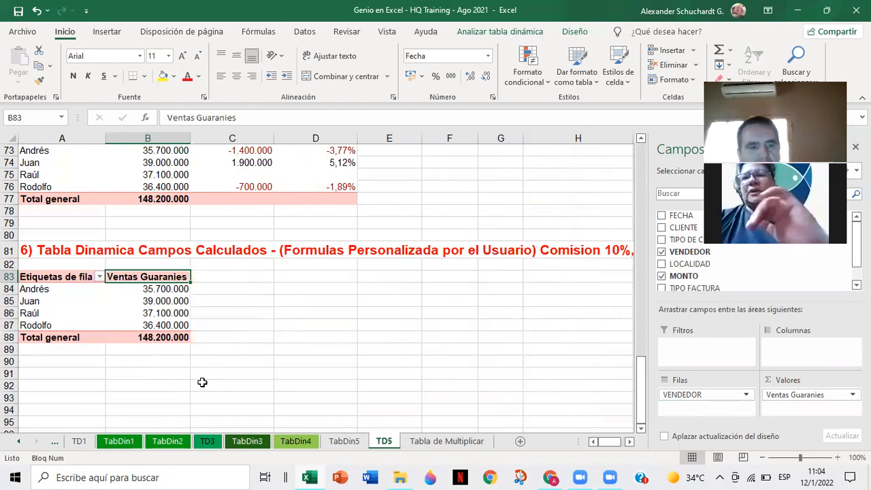
click(167, 367)
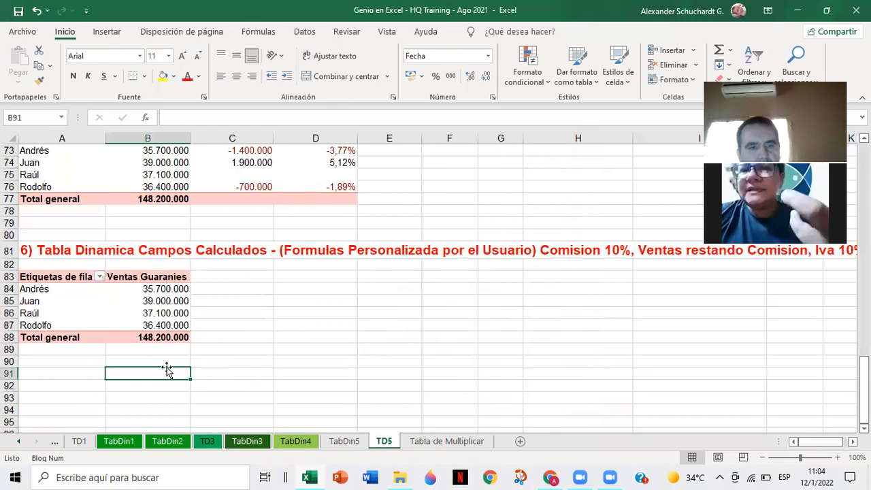
Rename the row label header in A83 of the section 6 pivot table as Vendedores.
click(159, 304)
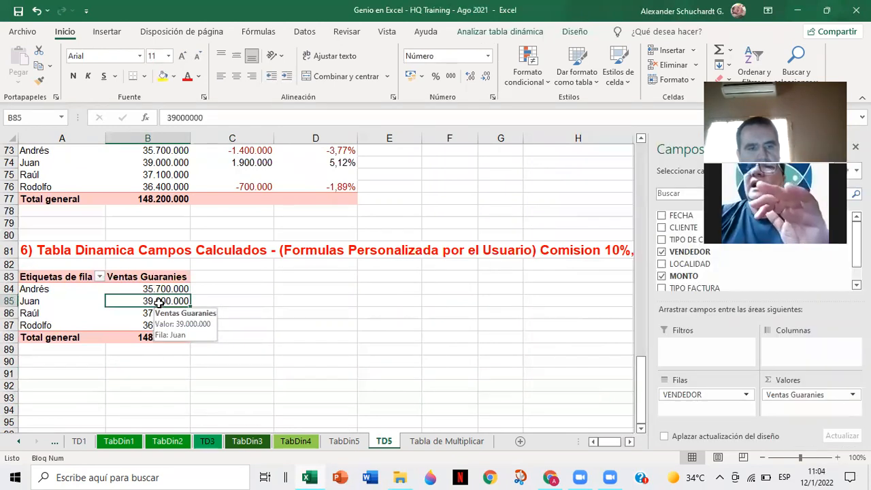
click(53, 279)
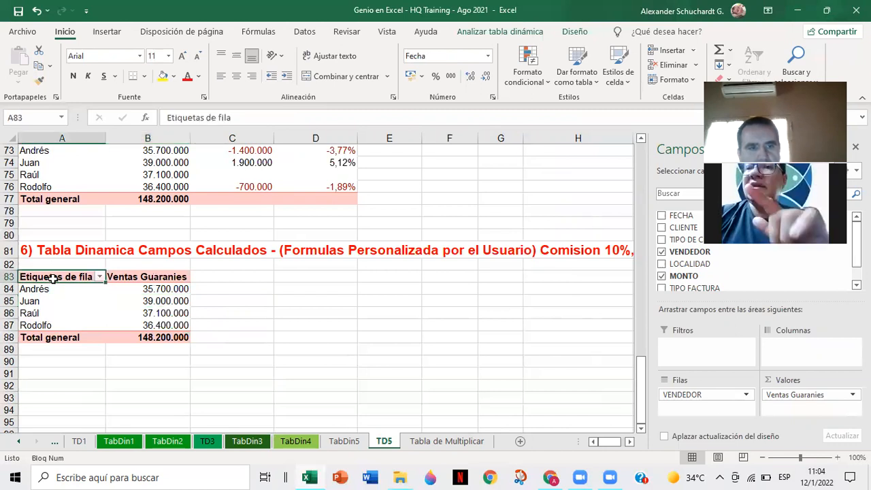
drag(239, 117, 147, 121)
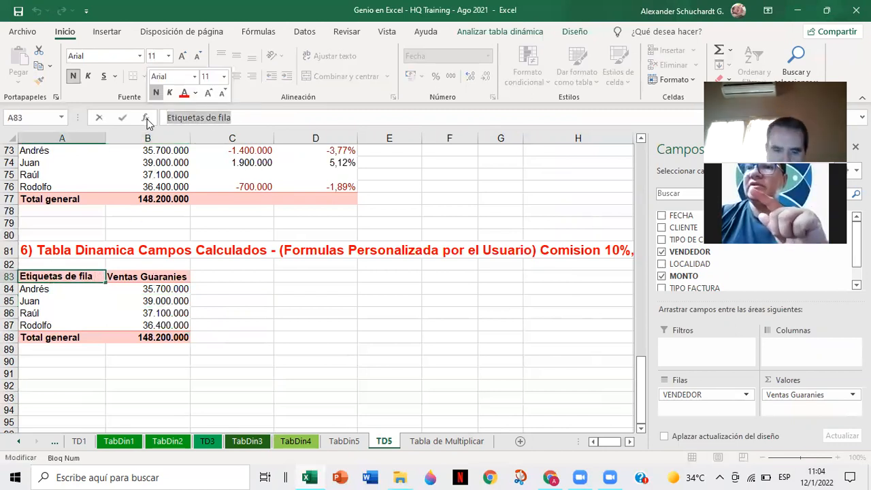
text(Vendedores)
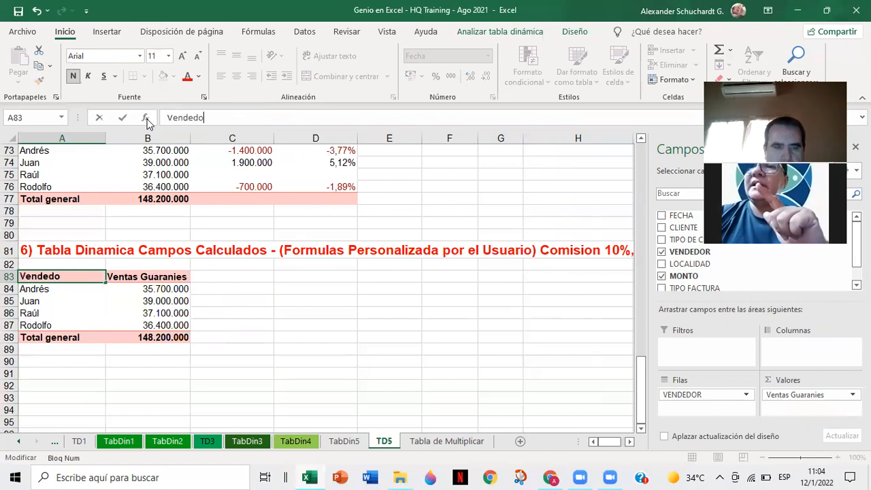
click(348, 341)
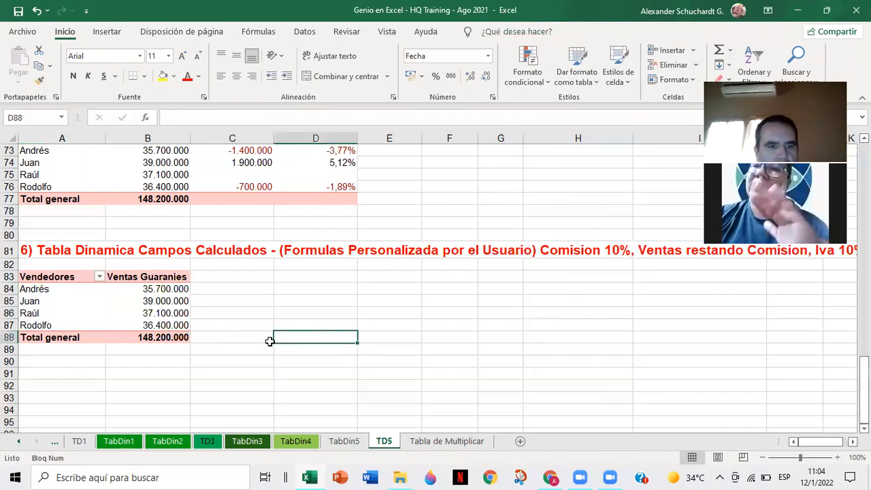
Start inserting a calculated field in the section 6 pivot table and name it Comision 10%.
click(151, 325)
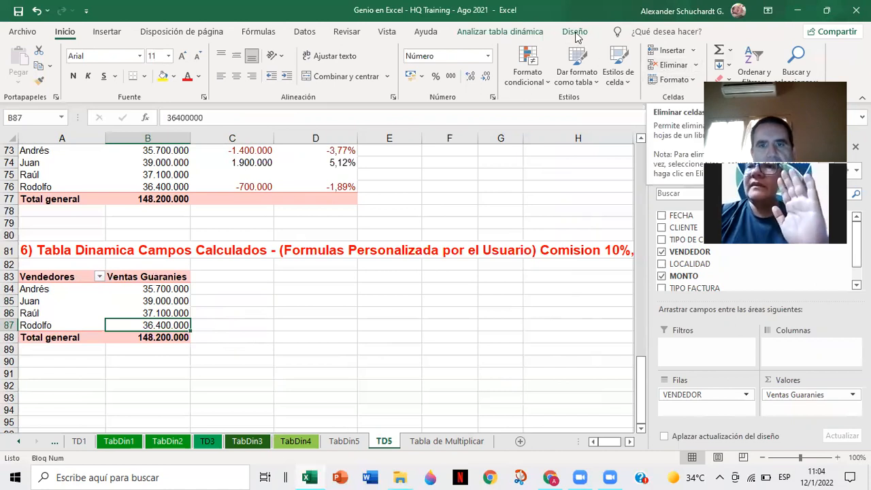
click(574, 33)
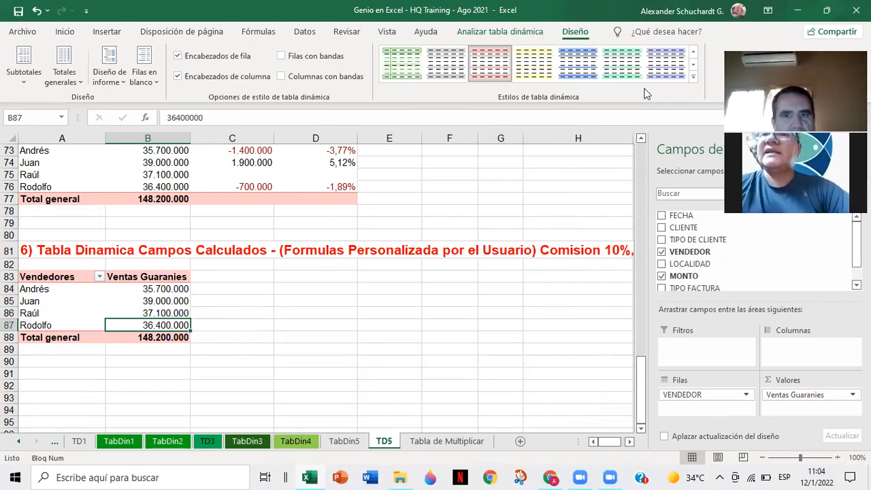
click(523, 38)
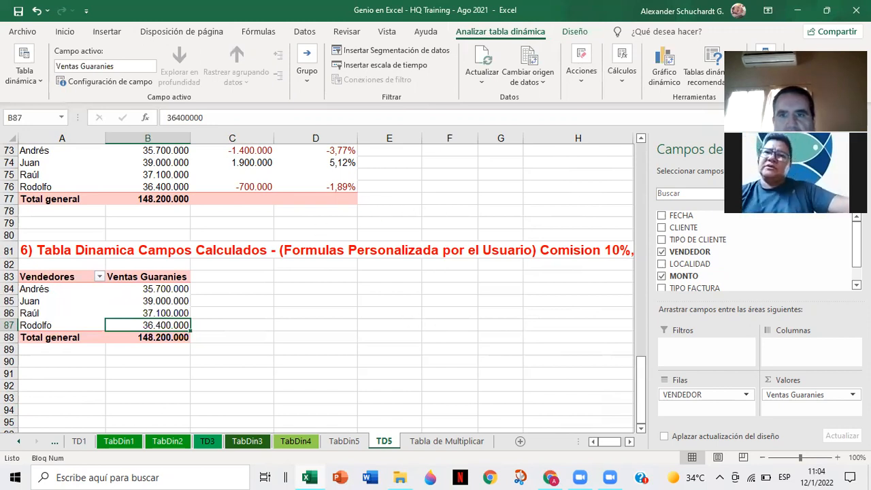
click(624, 81)
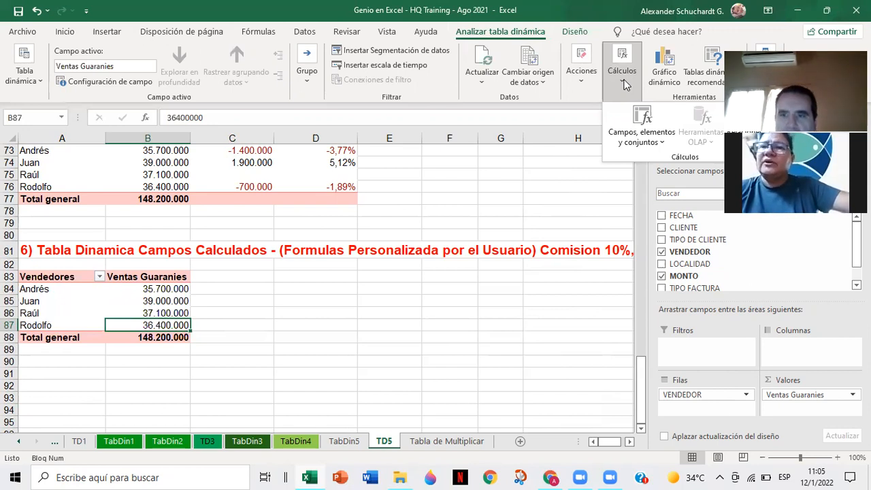
click(654, 144)
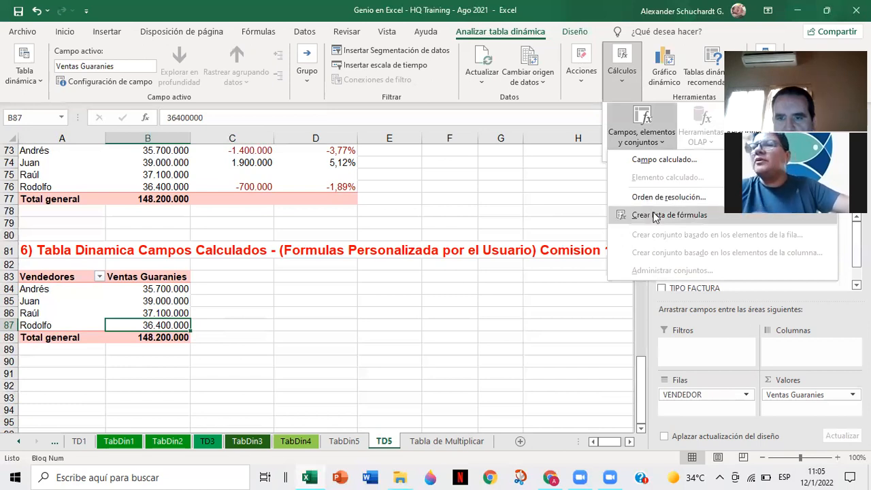
click(660, 158)
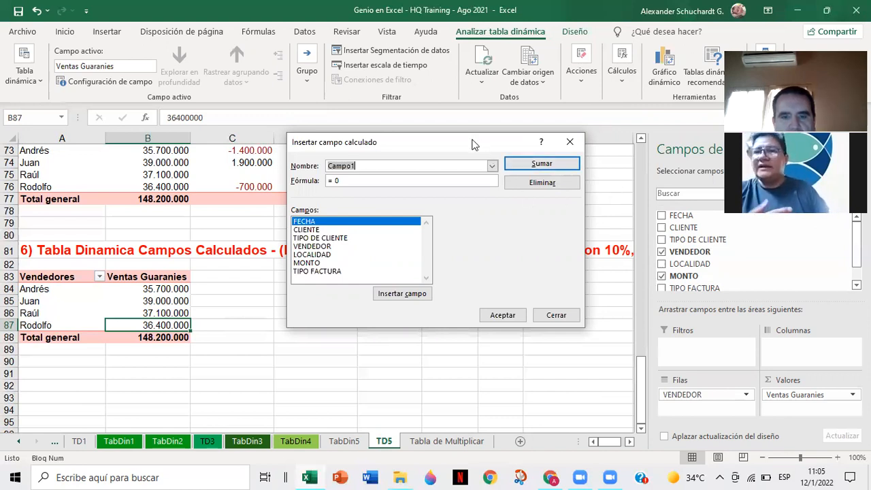
drag(472, 139, 448, 269)
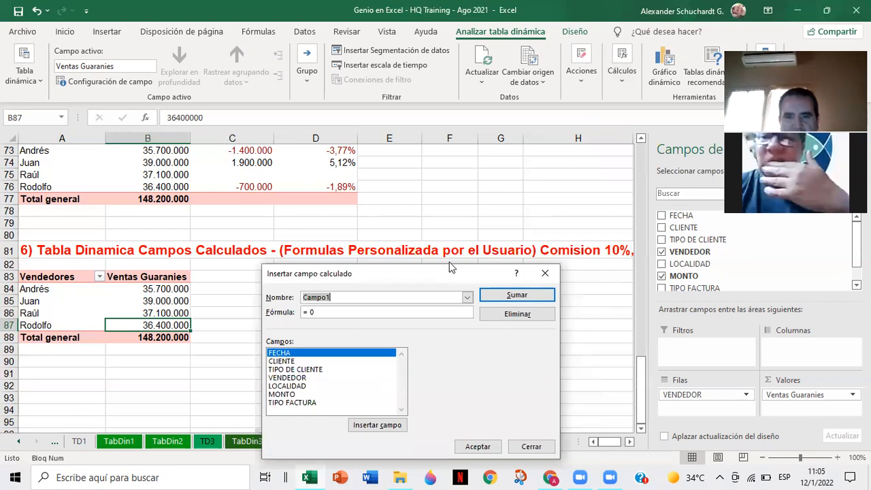
text(C)
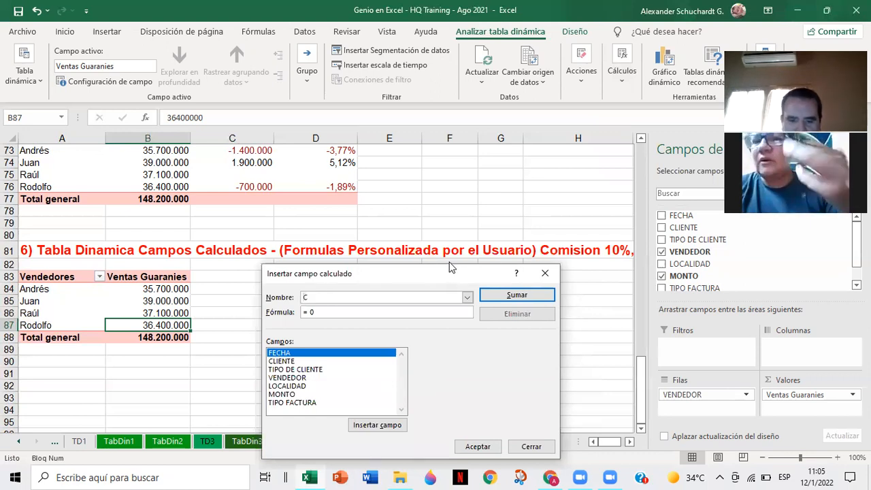
text(omision)
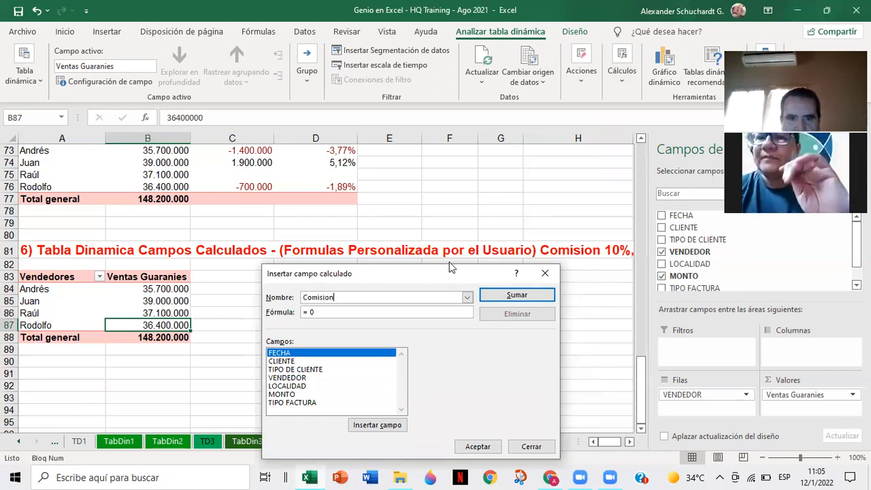
text( 10)
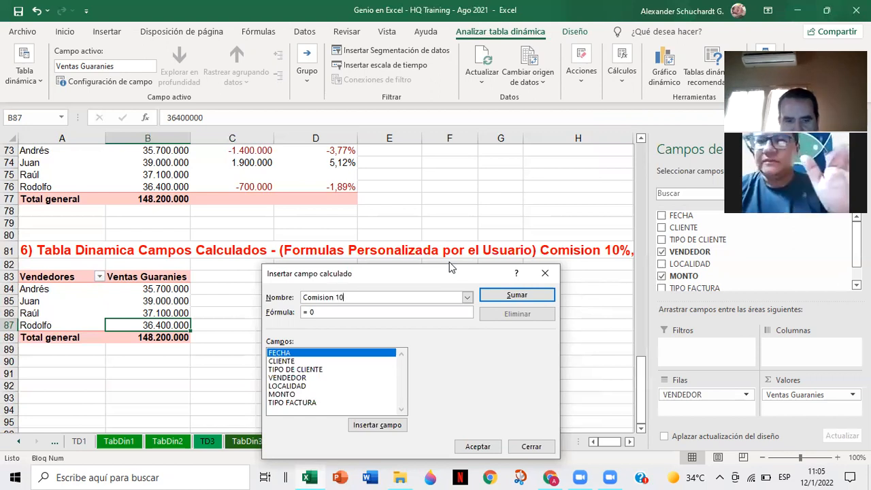
text(%)
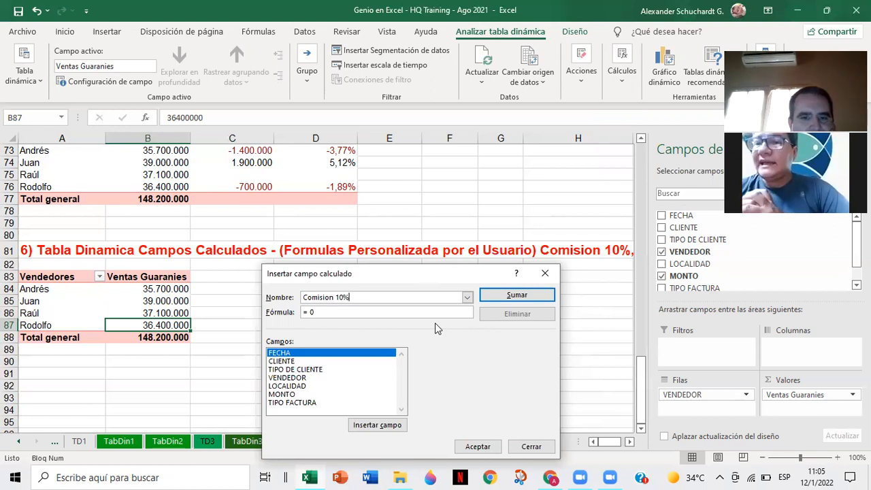
Insert the MONTO field into the Comision 10% formula and remove the default 0 so that it reads =MONTO.
click(401, 313)
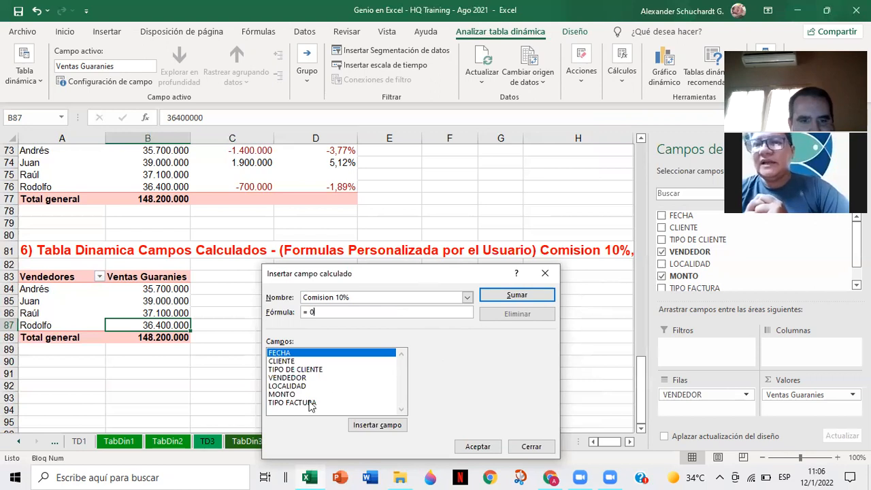
click(281, 394)
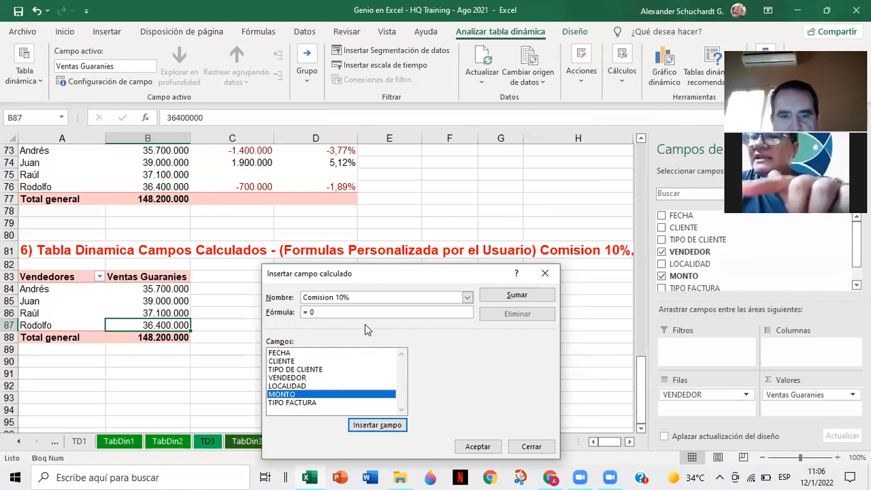
click(374, 427)
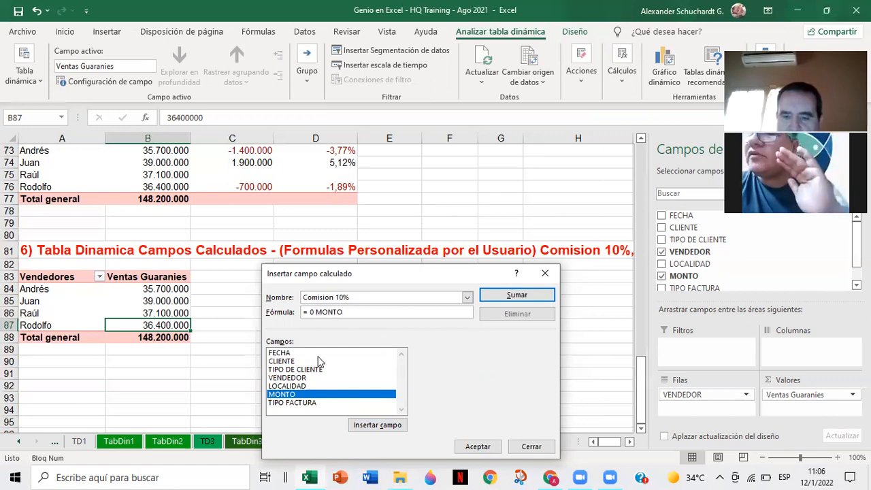
key(BackSpace)
key(BackSpace)
key(BackSpace)
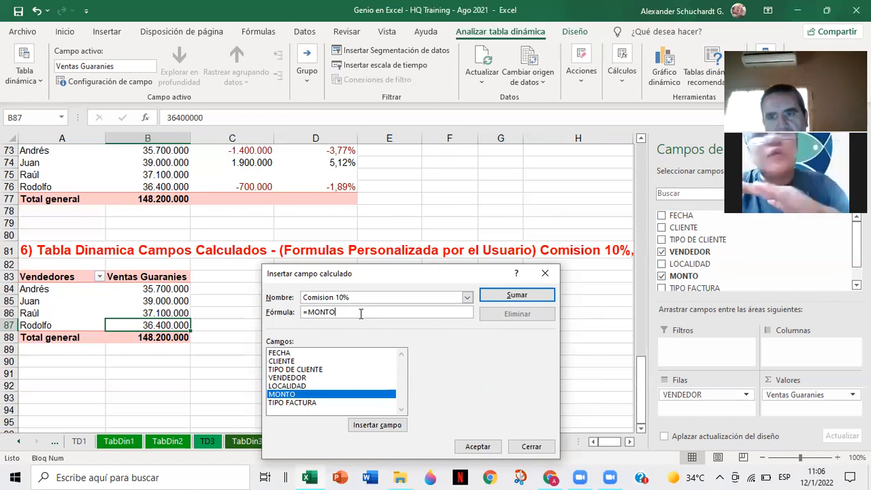
Clear the Comision 10% formula and insert the MONTO field into it again.
drag(359, 314, 293, 316)
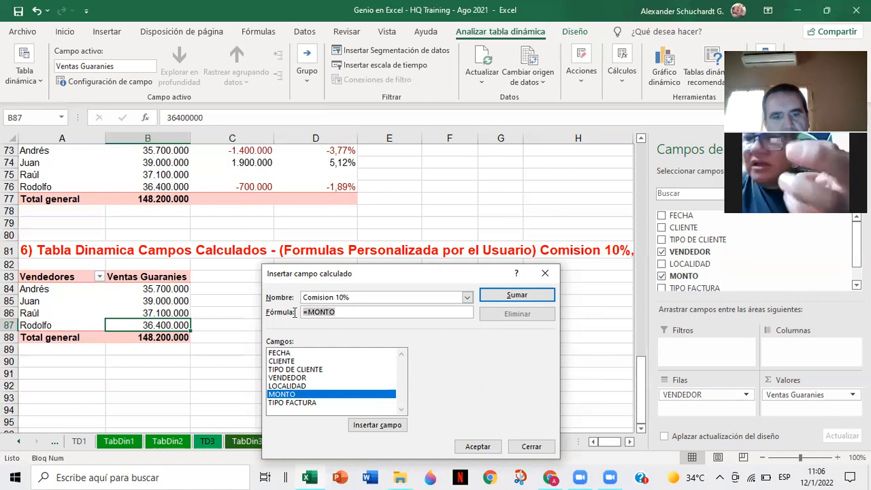
key(BackSpace)
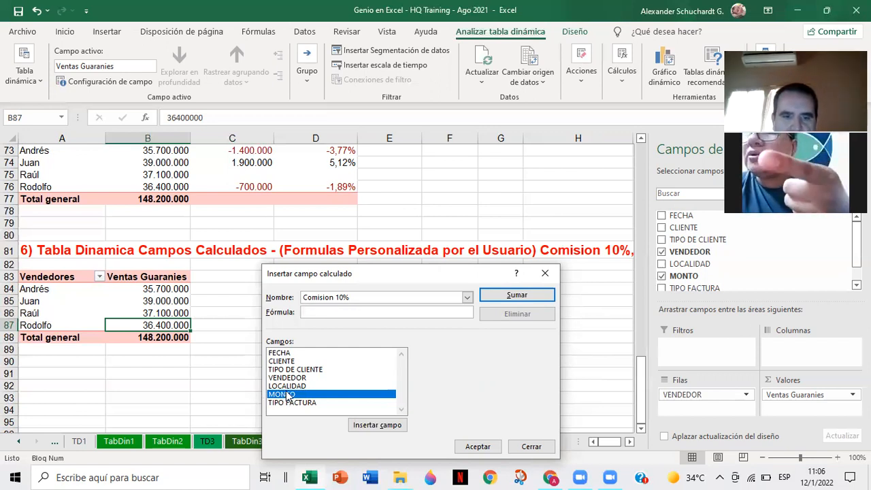
click(359, 429)
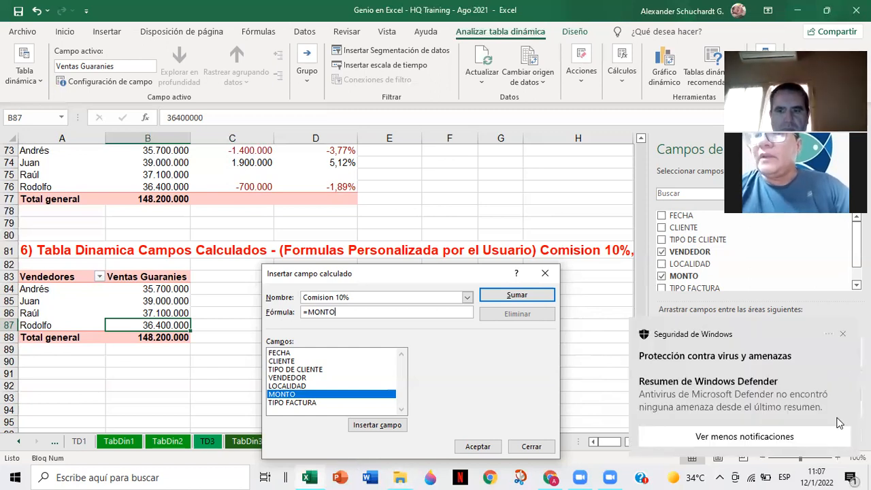
Complete the Comision 10% formula as =MONTO*10% and add the calculated field to the section 6 pivot table.
click(841, 335)
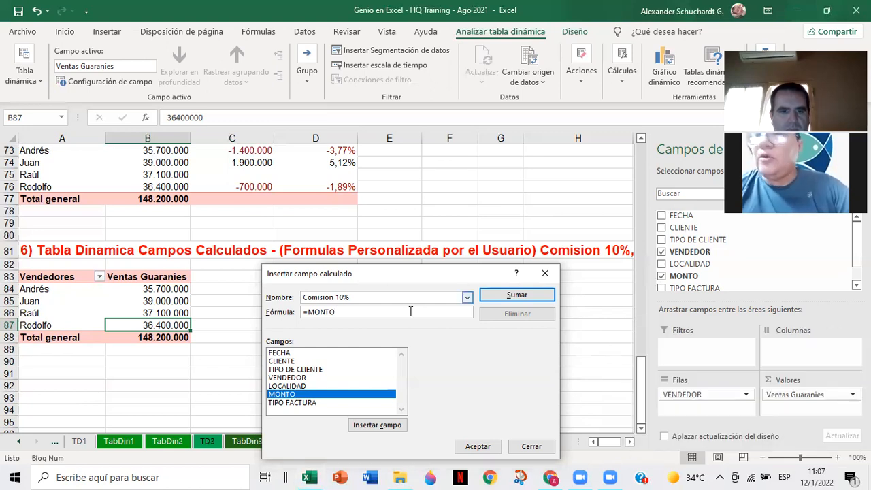
text(*1)
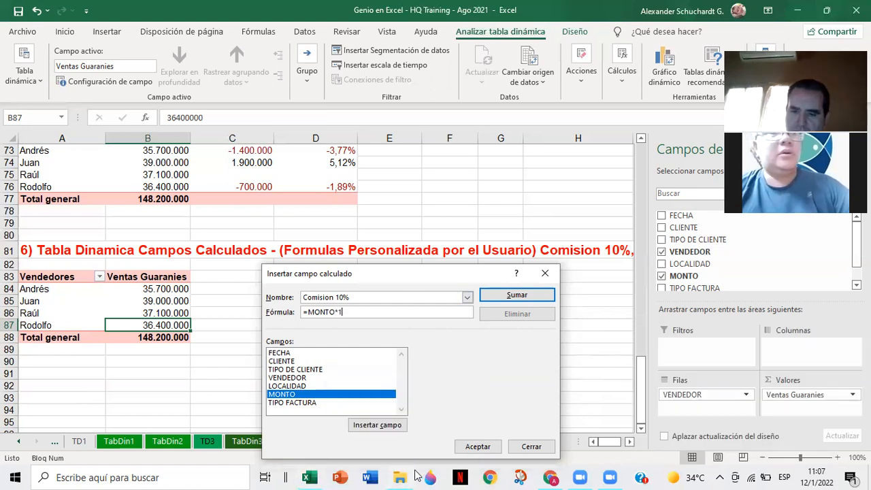
text(0%)
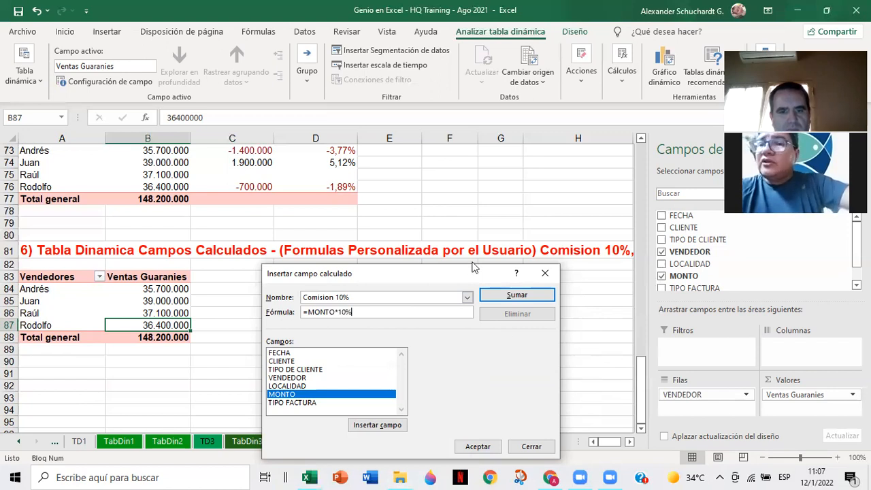
drag(475, 270, 474, 210)
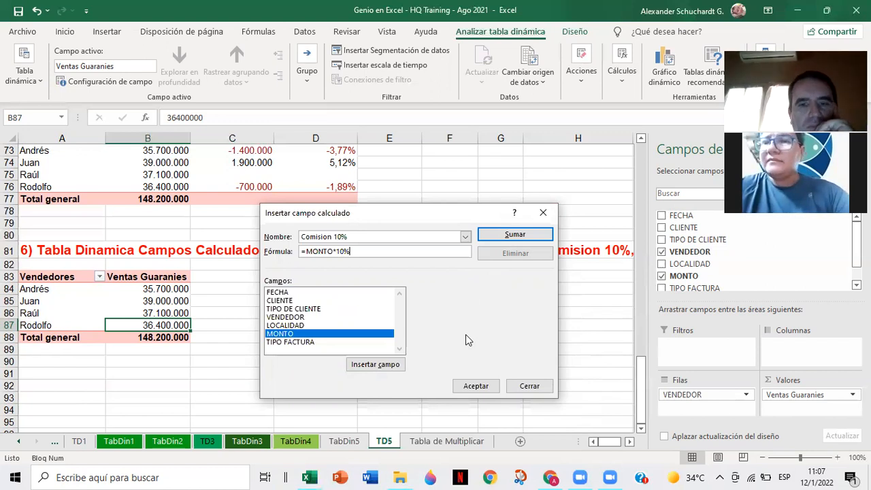
click(515, 234)
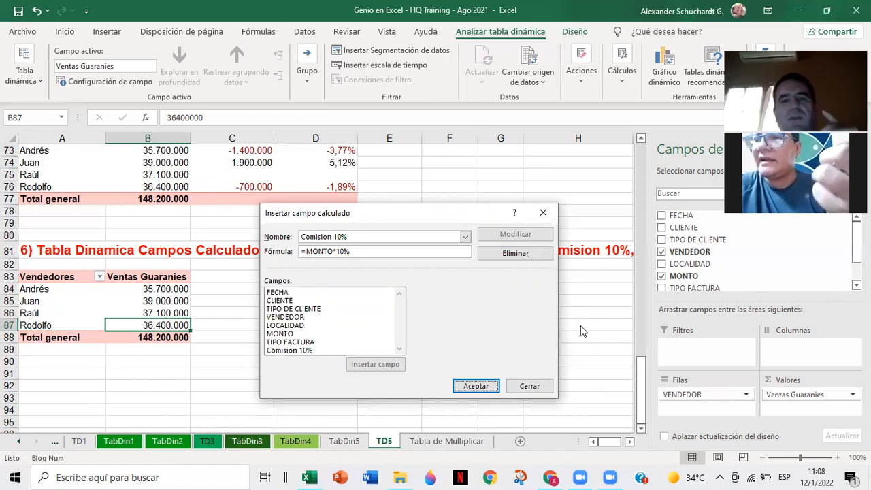
click(475, 385)
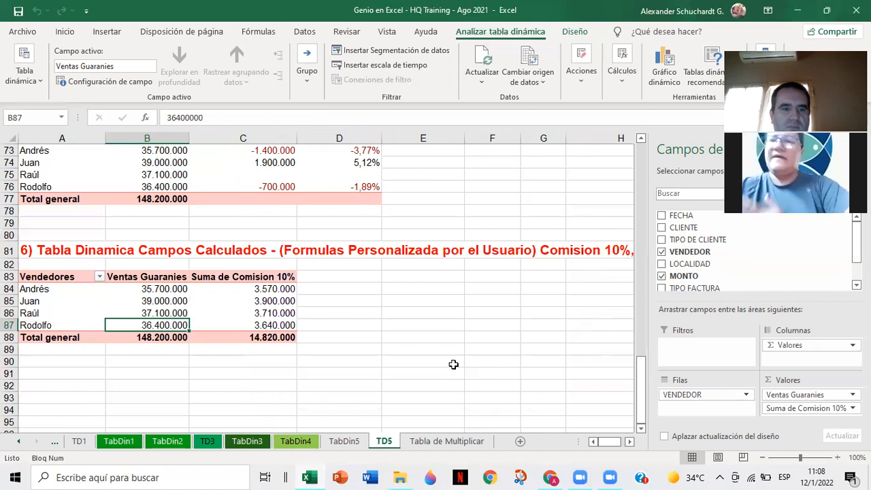
Delete the Suma de prefix from the commission header in C83, leaving Comision 10% with its leading space.
click(251, 277)
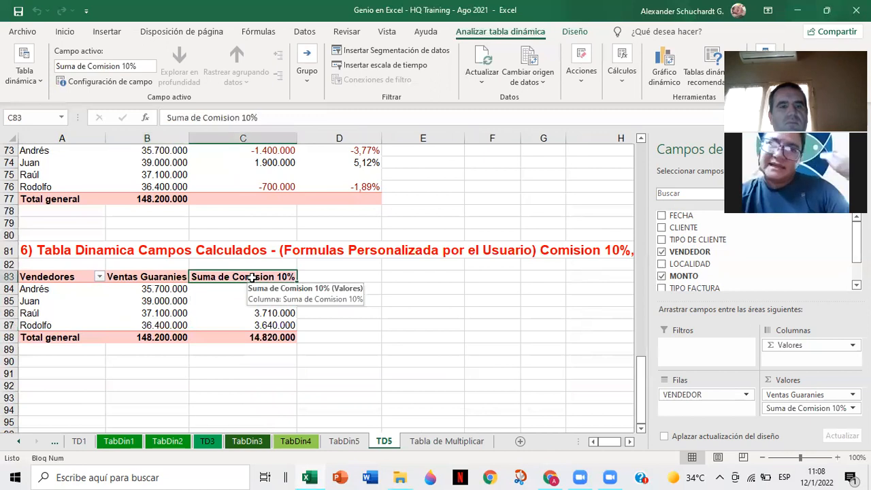
click(199, 117)
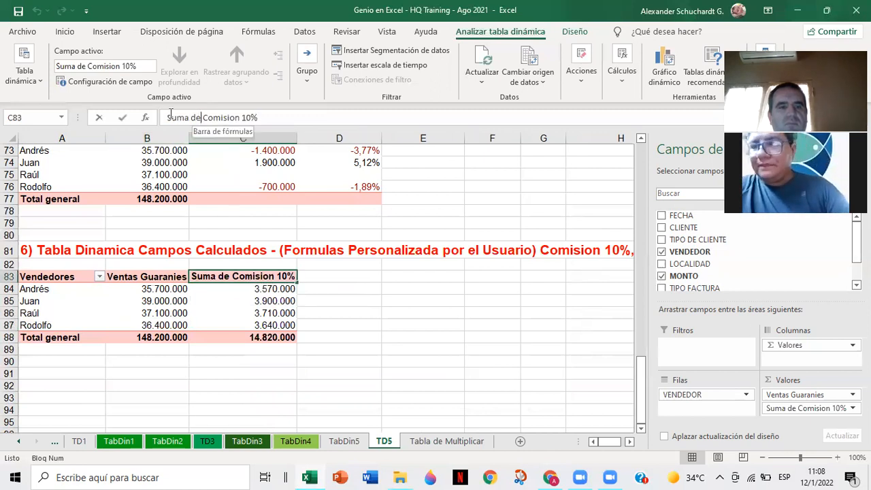
shift+click(158, 116)
key(BackSpace)
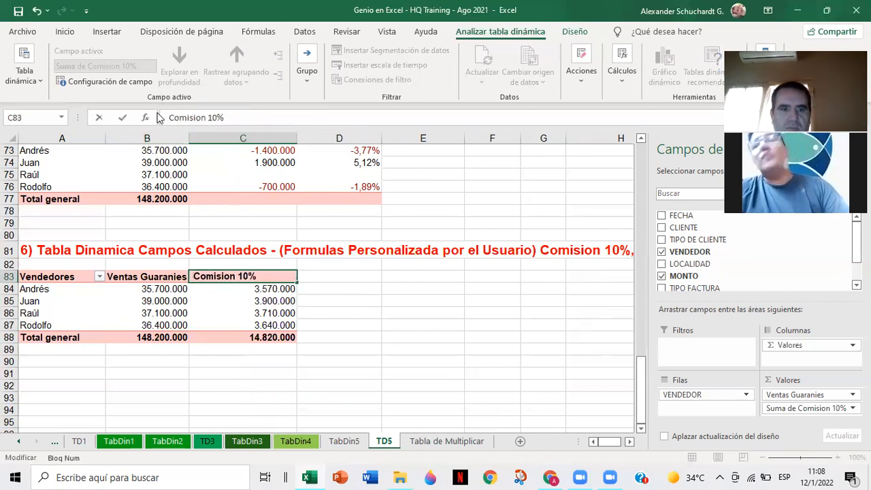
click(192, 399)
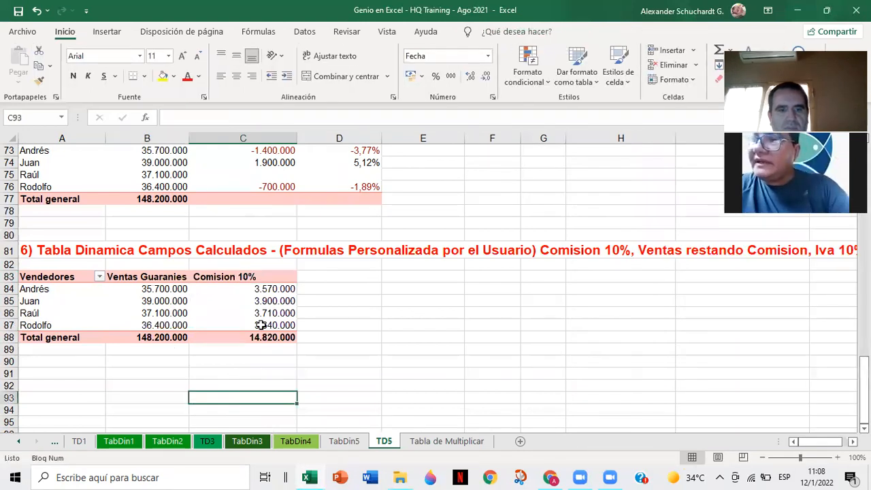
Undo the last rename of the commission header in C83.
click(261, 325)
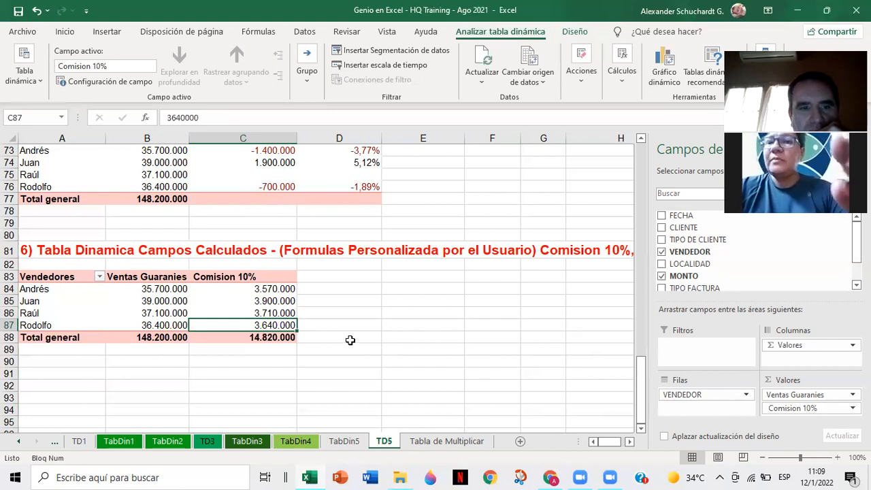
click(242, 275)
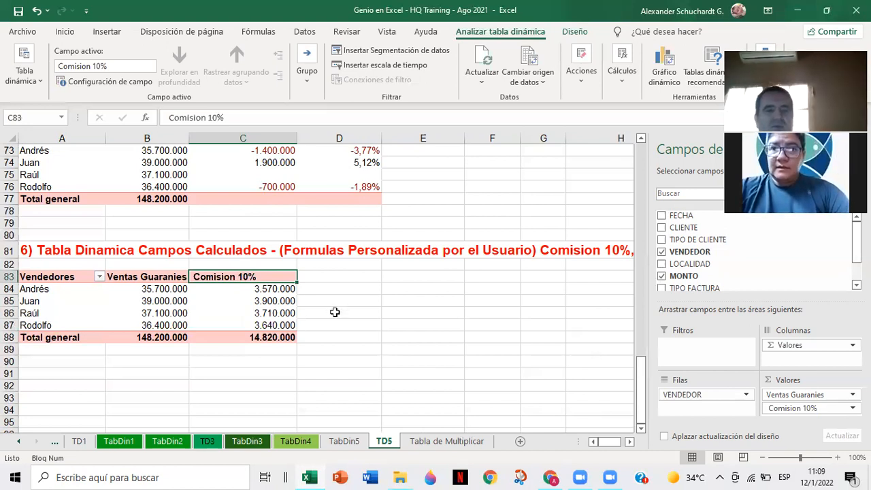
key(ctrl+z)
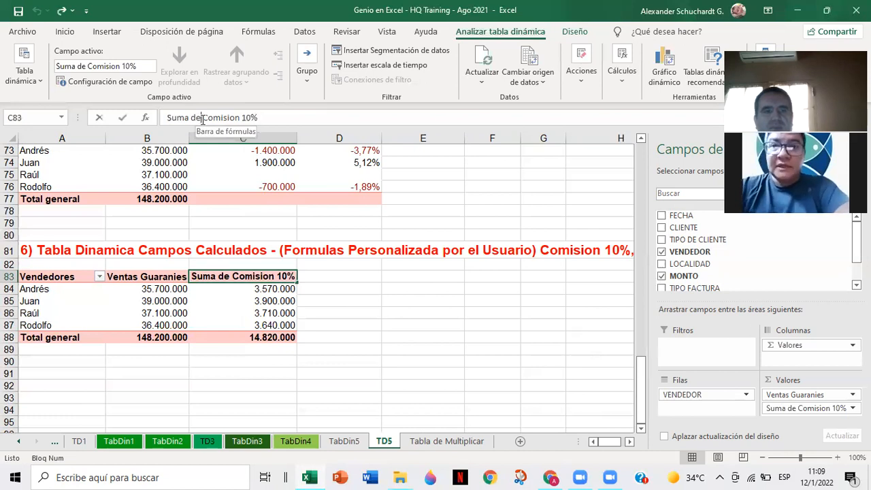
Rename the Suma de Comision 10% header in C83 as Comision 10%, keeping a leading space.
drag(202, 118, 166, 117)
key(BackSpace)
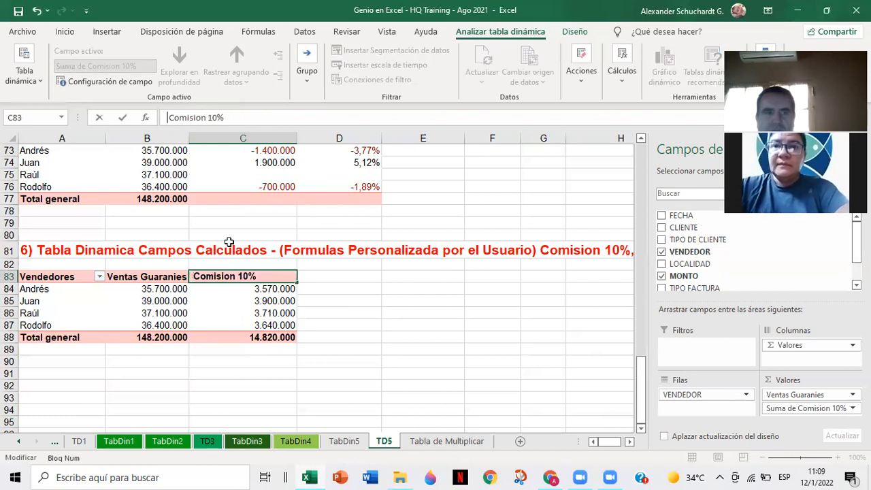
click(219, 365)
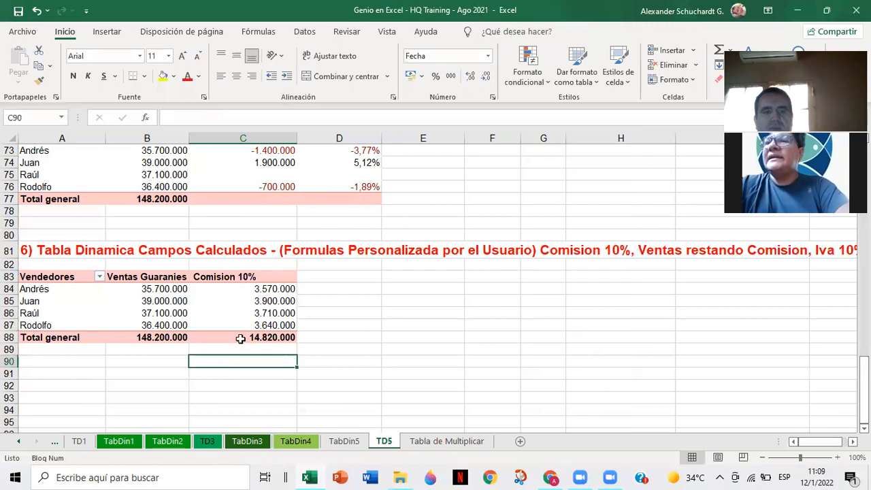
Try to rename the commission header in C83 as Comision 10% without the leading space.
mouse_move(252, 311)
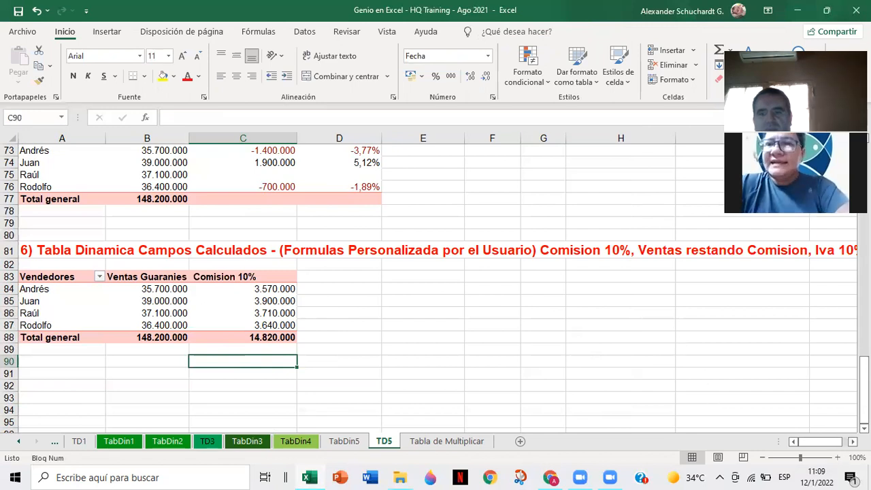
scroll(436, 286, right, 1)
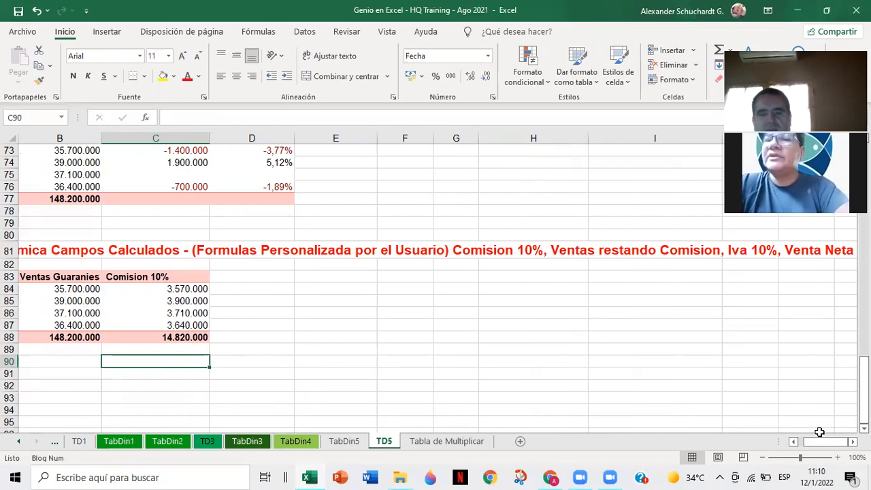
scroll(819, 432, left, 1)
click(244, 279)
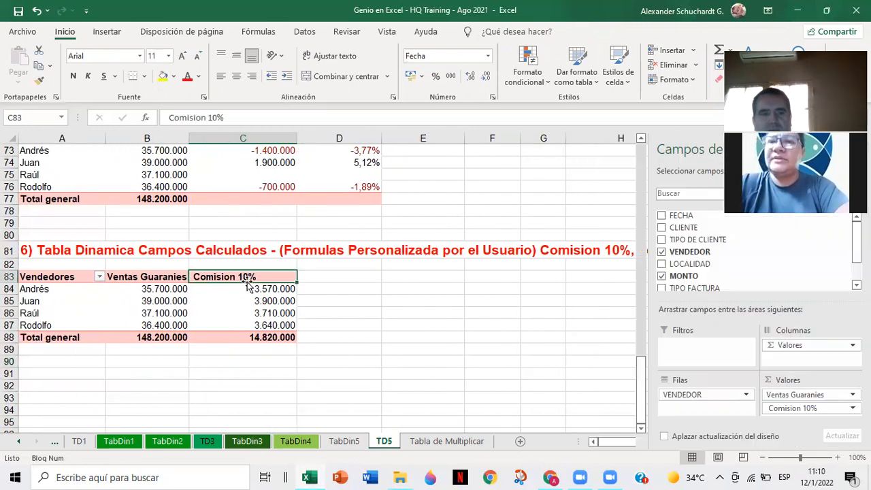
click(208, 118)
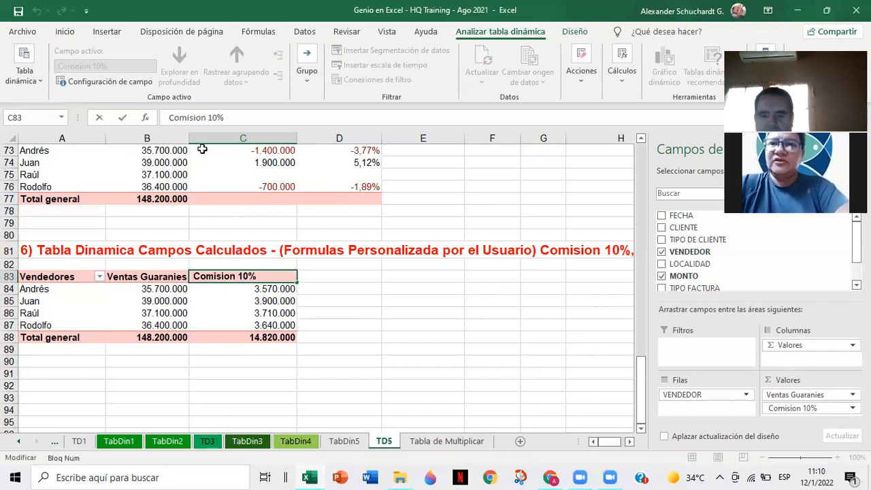
key(BackSpace)
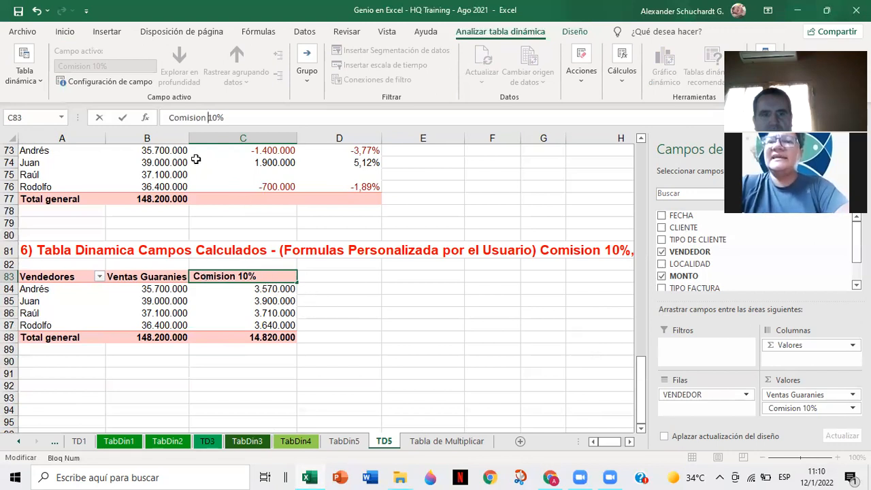
click(171, 118)
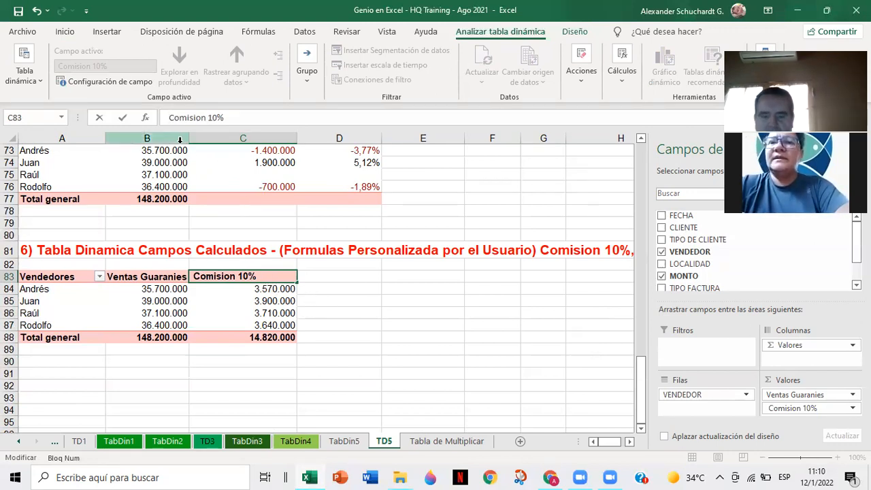
key(Escape)
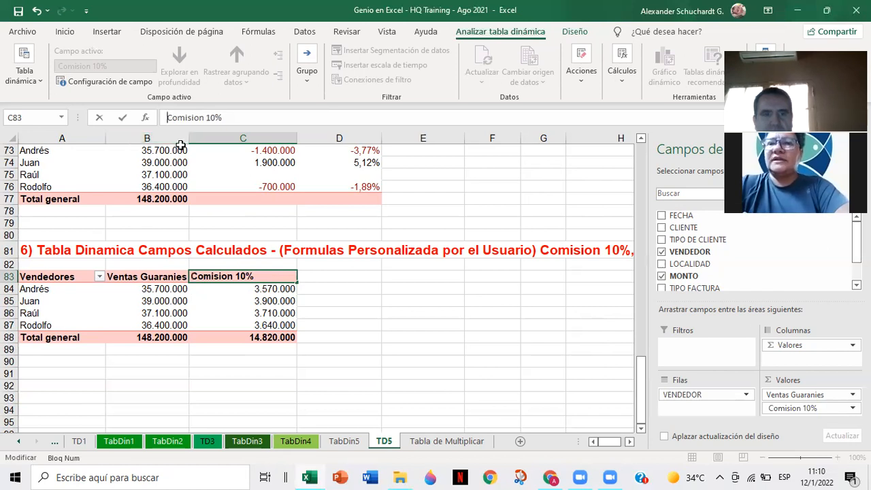
key(Return)
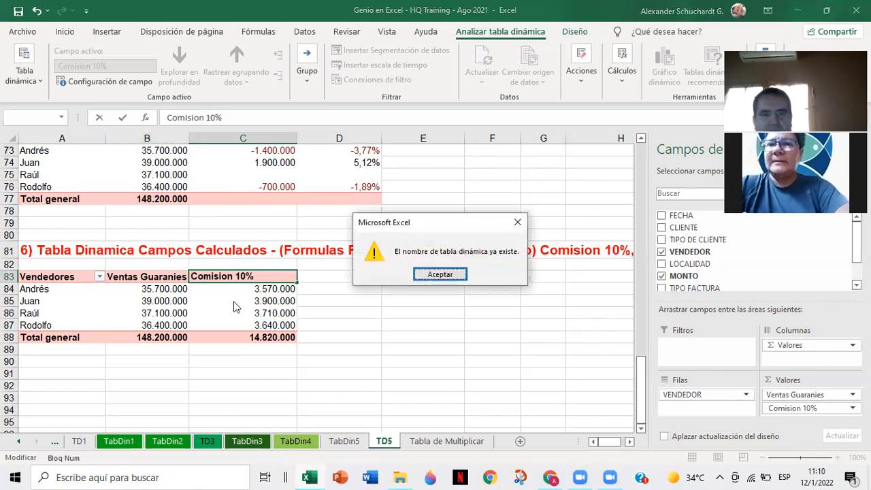
click(440, 274)
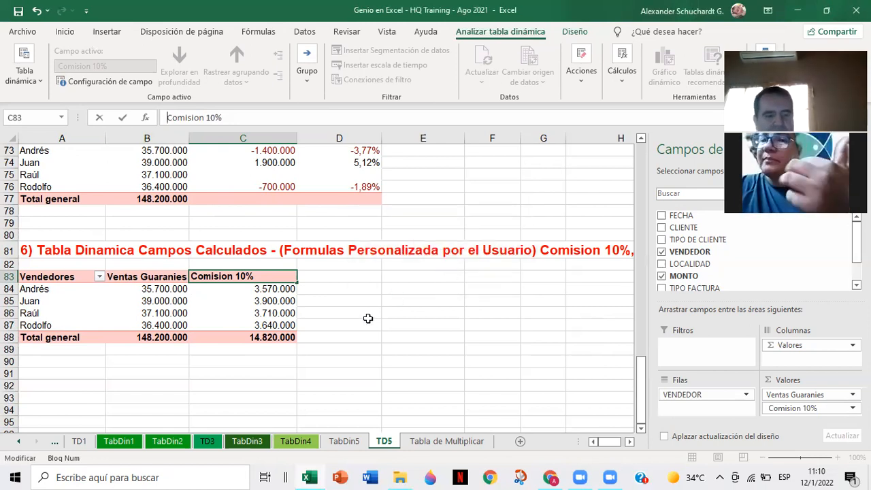
Restore the leading space before Comision 10% in the C83 header.
key(BackSpace)
key(BackSpace)
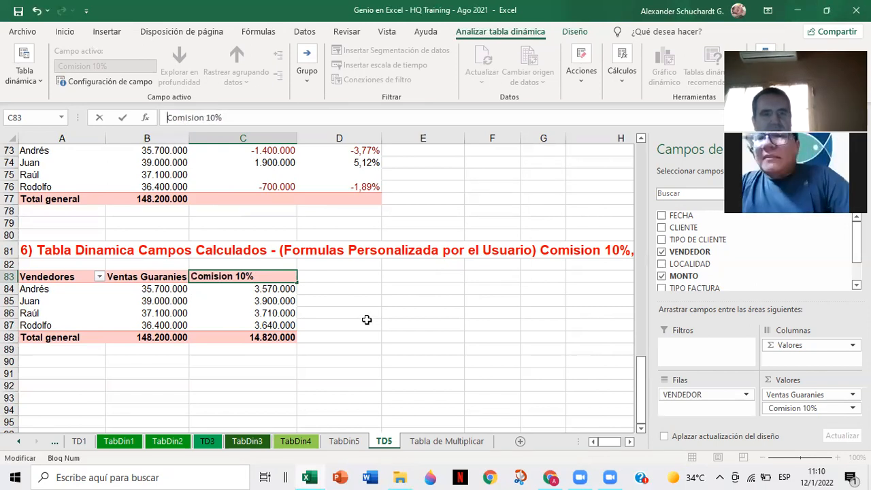
key(BackSpace)
key(BackSpace)
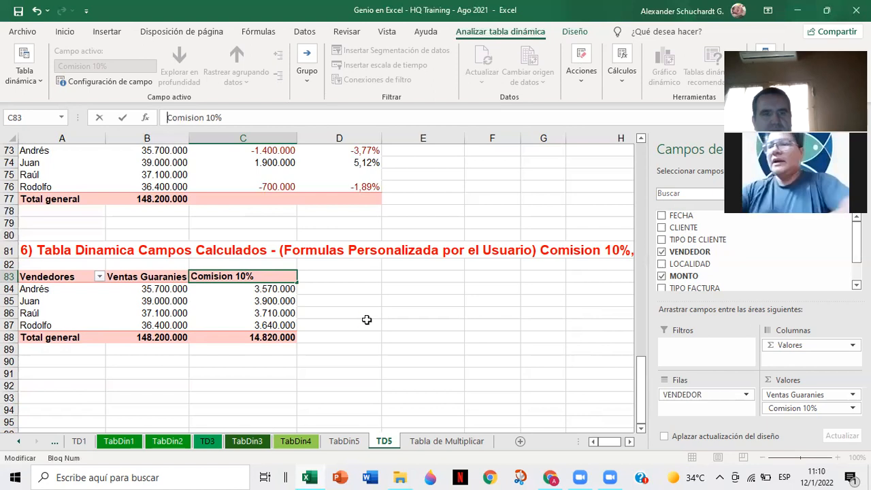
key(BackSpace)
key(BackSpace)
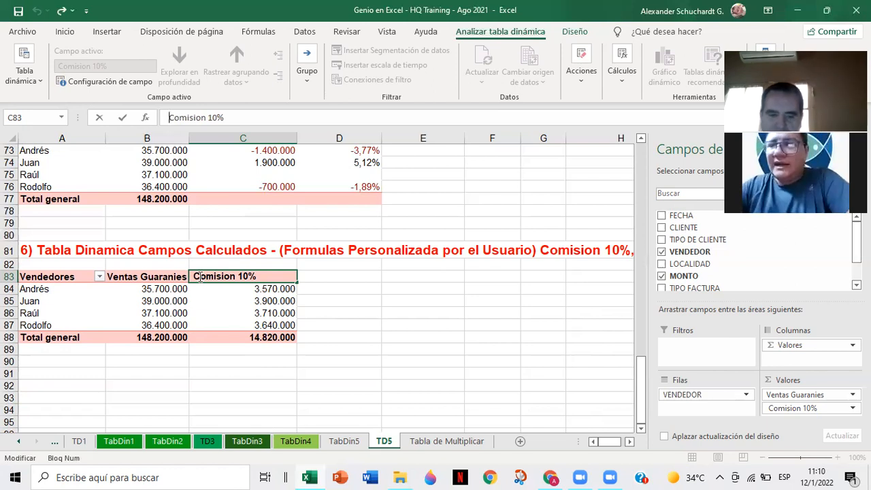
Rename the commission column header in C83 of the section 6 pivot table as Calculo Comision 10%.
text(Acl)
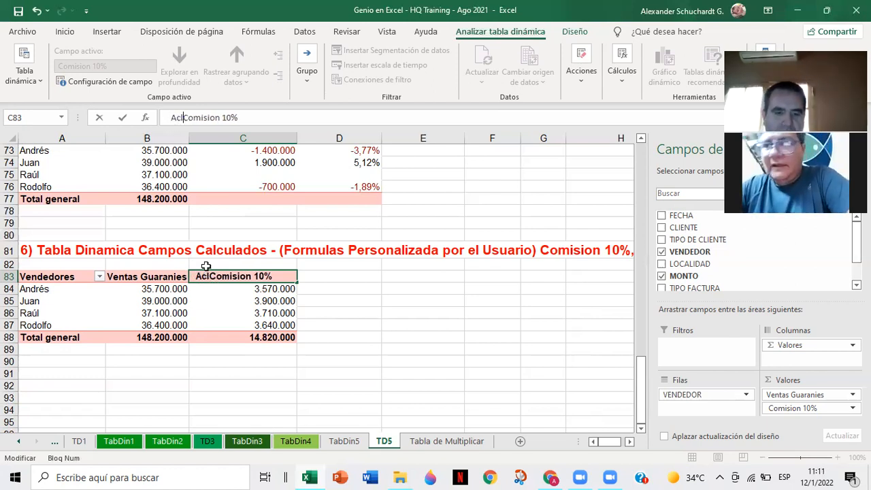
text(culo)
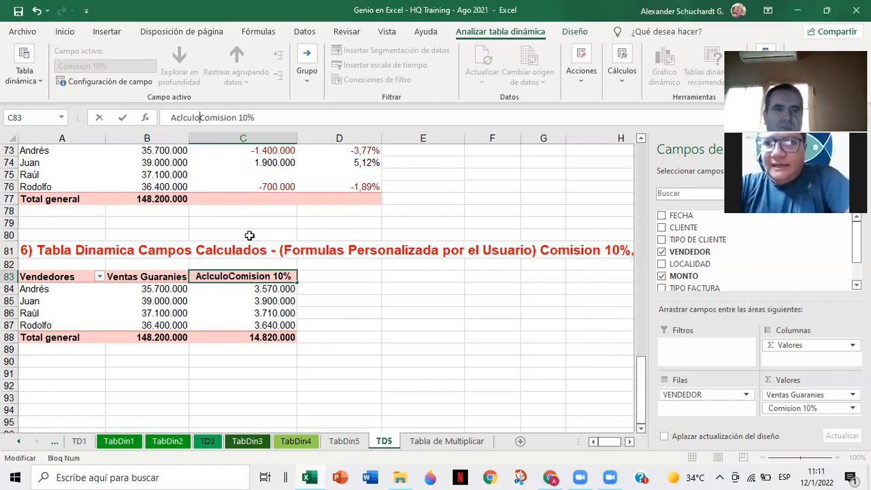
key(BackSpace)
key(BackSpace)
key(BackSpace)
key(BackSpace)
key(BackSpace)
key(BackSpace)
key(BackSpace)
text(Calculo)
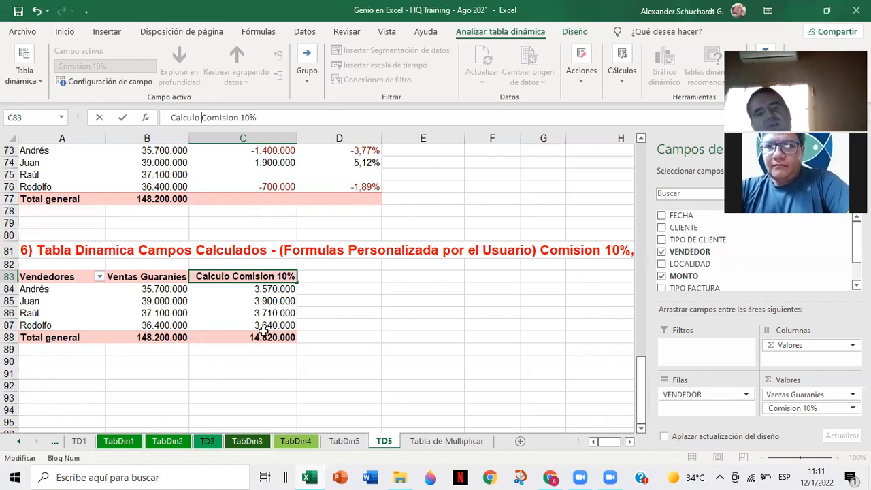
click(249, 361)
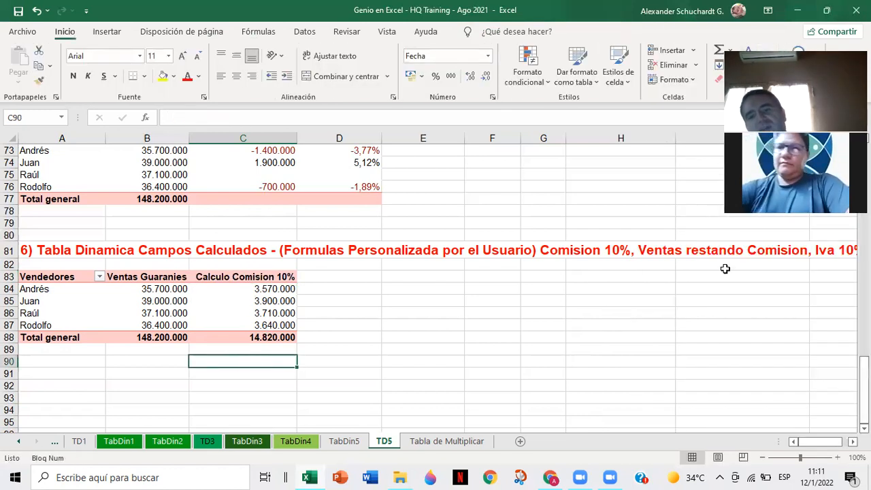
click(208, 312)
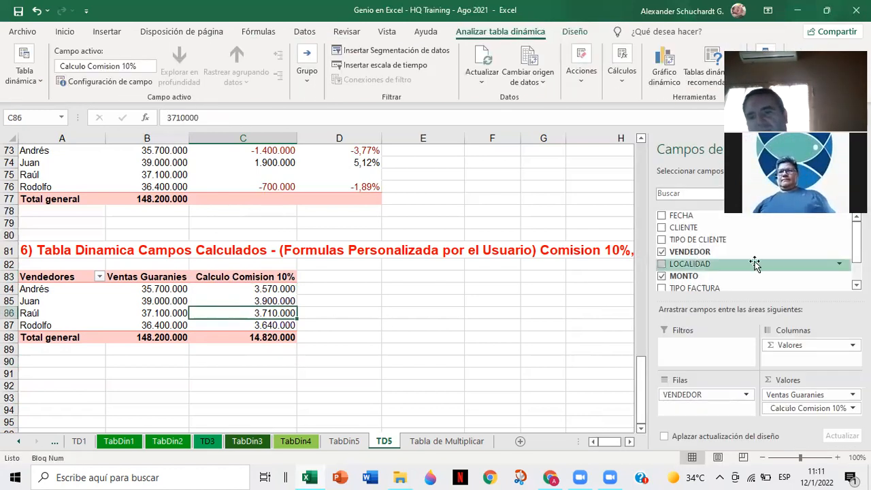
Enter a formula in D84 that multiplies the pivot table's Ventas Guaranies value from B84 by 10%.
scroll(714, 272, down, 1)
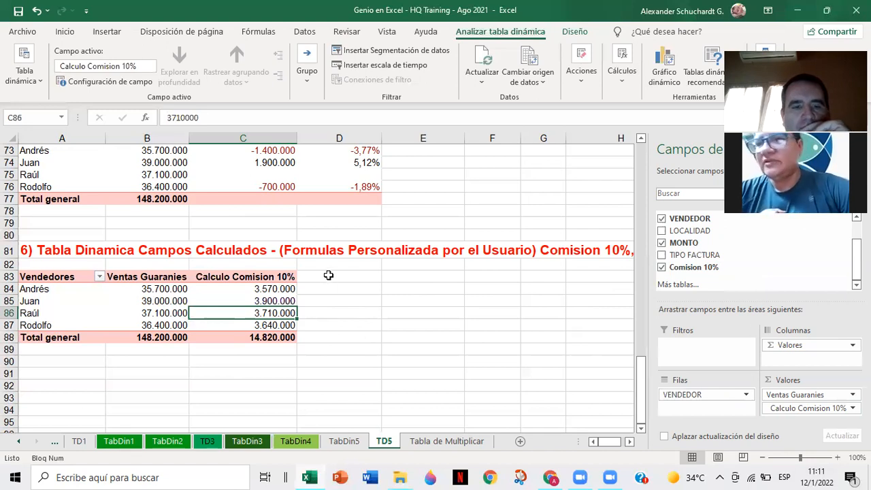
click(289, 291)
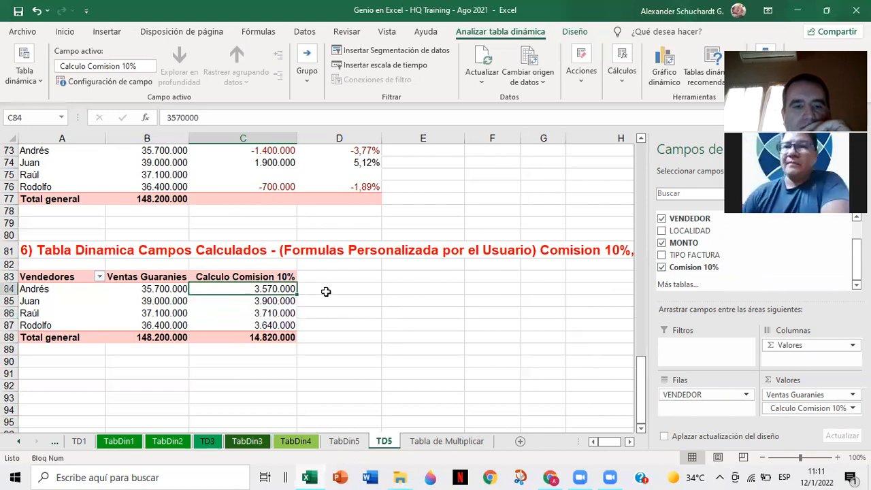
click(325, 291)
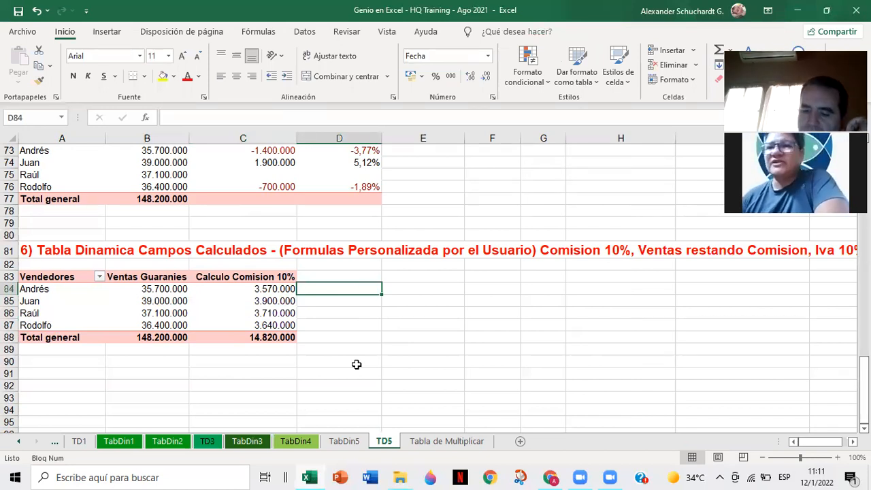
text(+)
key(Left)
key(Left)
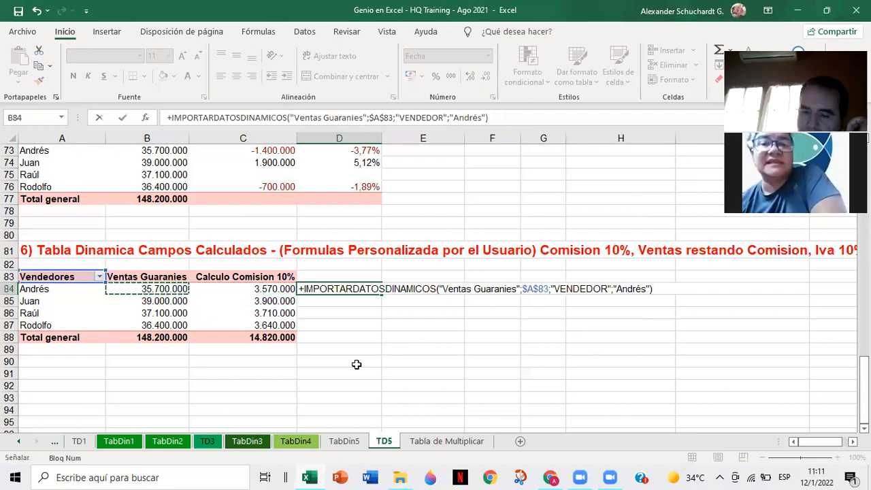
text(*10)
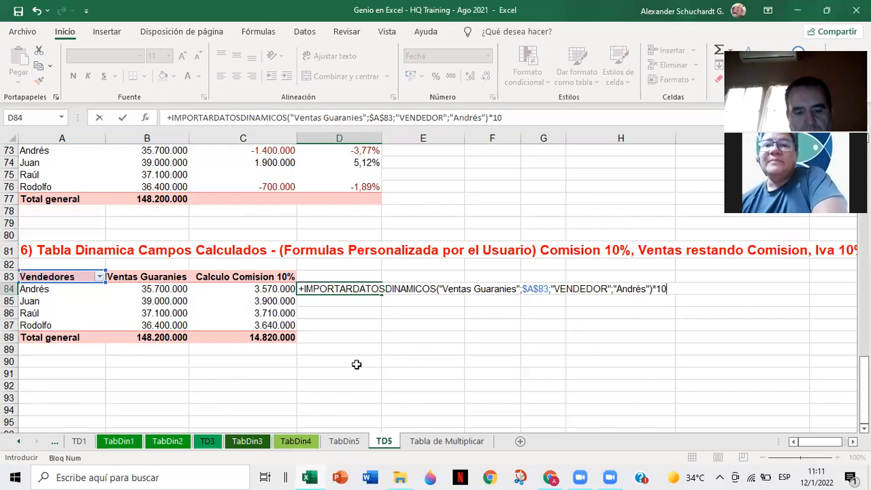
key(Return)
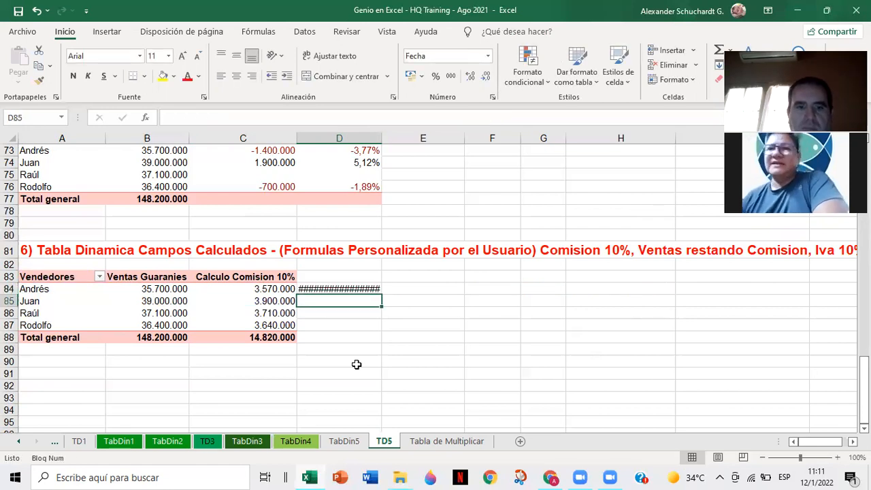
Format D84 as a number with 0 decimals and a thousands separator.
click(348, 290)
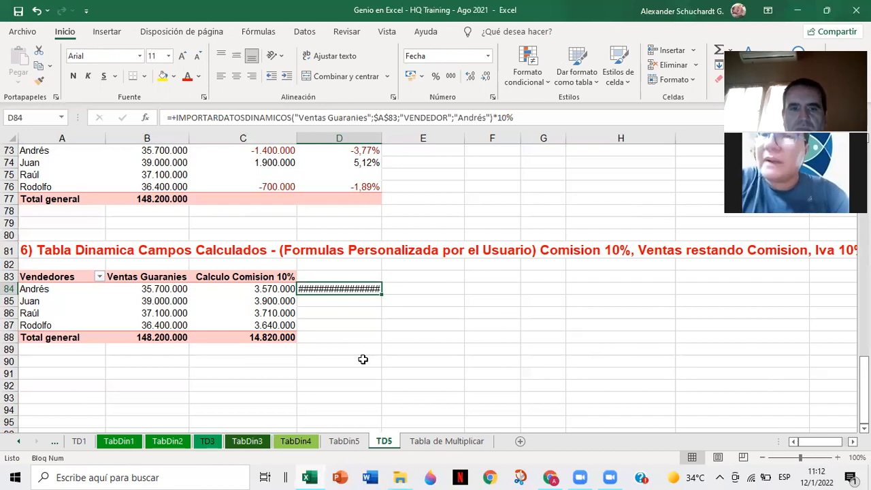
right_click(338, 292)
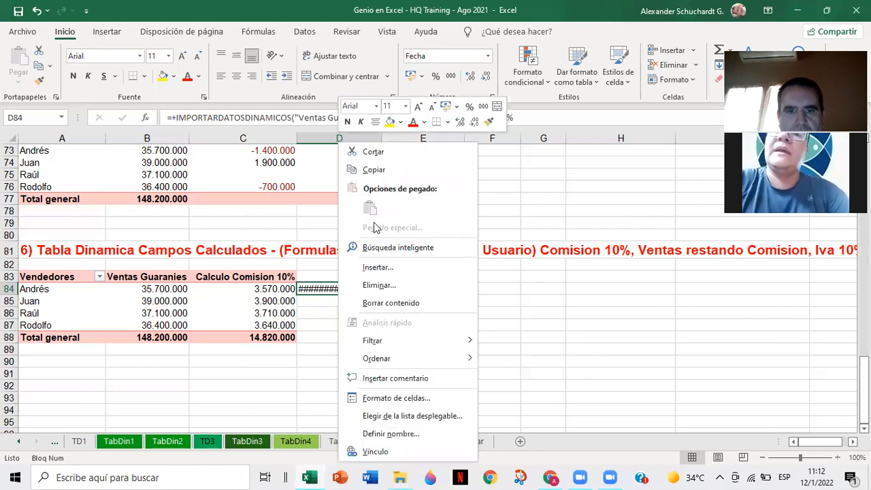
click(320, 287)
right_click(323, 292)
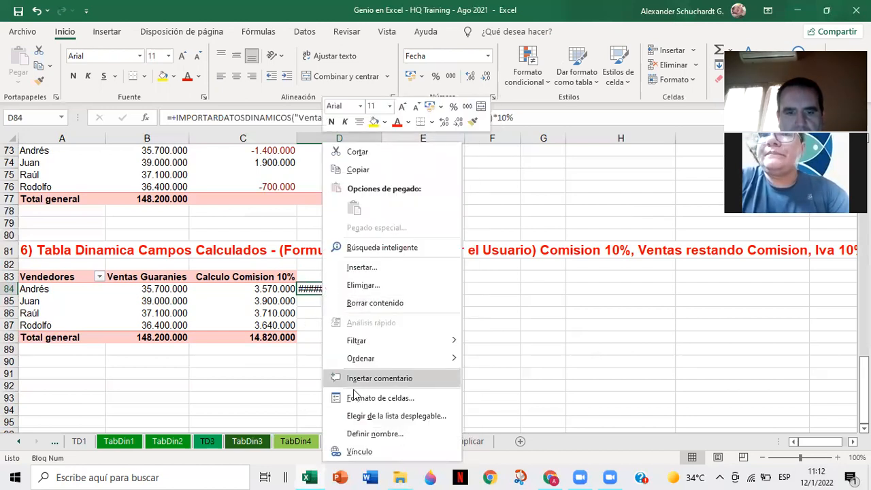
click(356, 399)
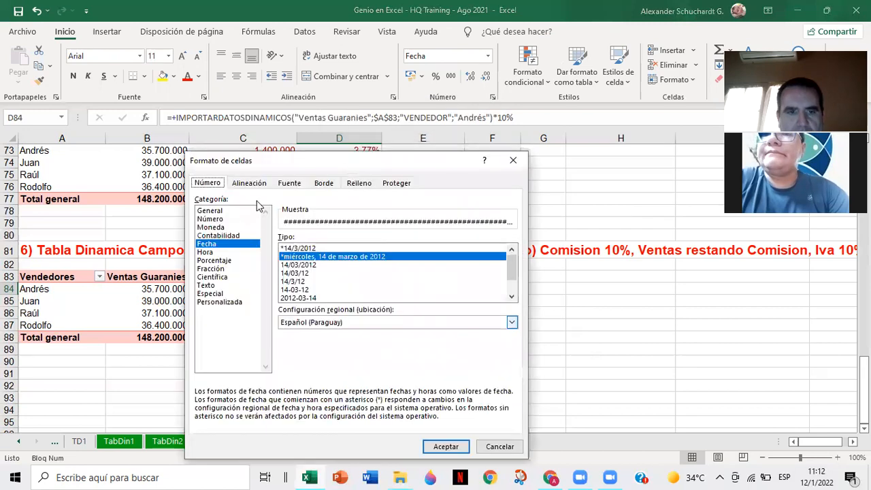
click(210, 219)
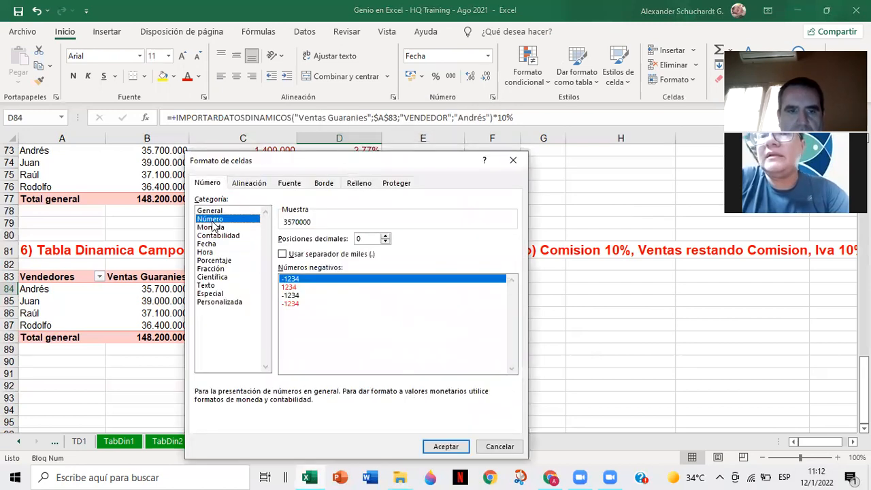
click(281, 254)
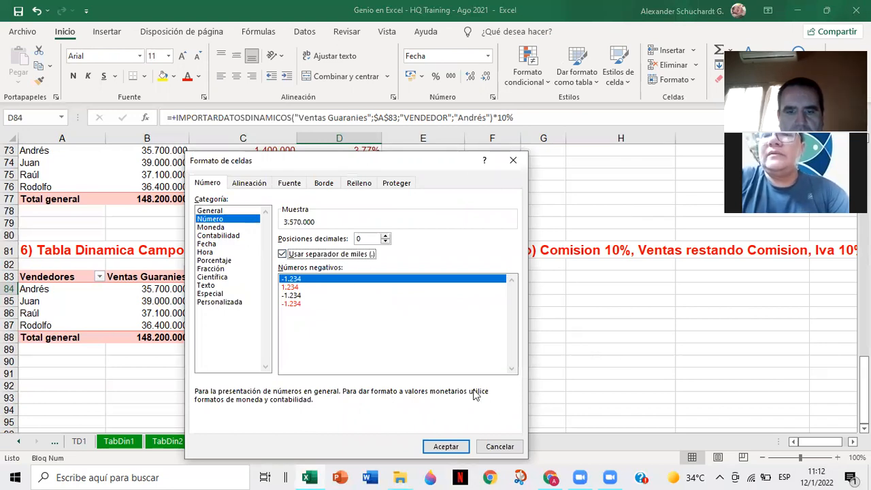
click(446, 446)
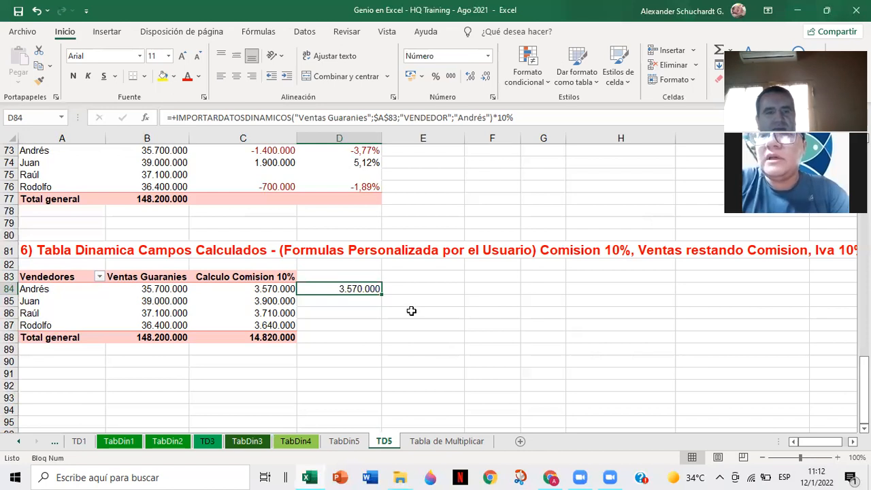
Copy the D84 formula with its fixed seller name down through D87.
key(ctrl+c)
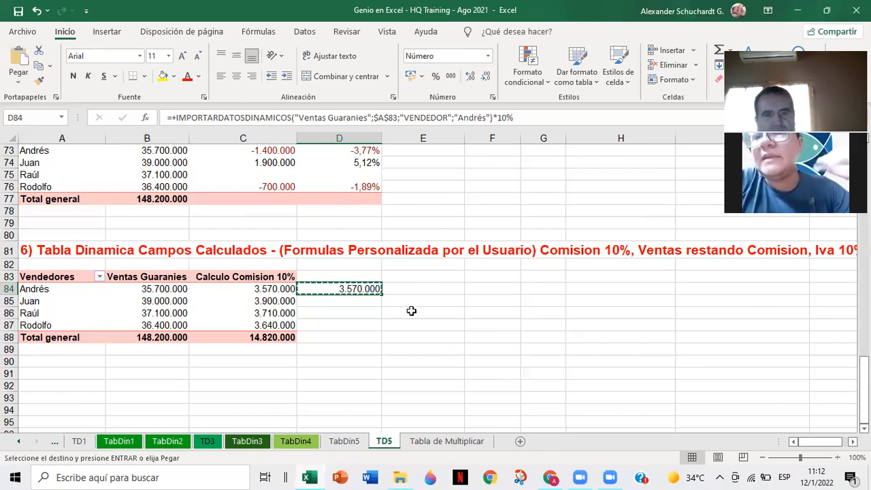
key(shift+Down)
key(shift+Down)
key(shift+Down)
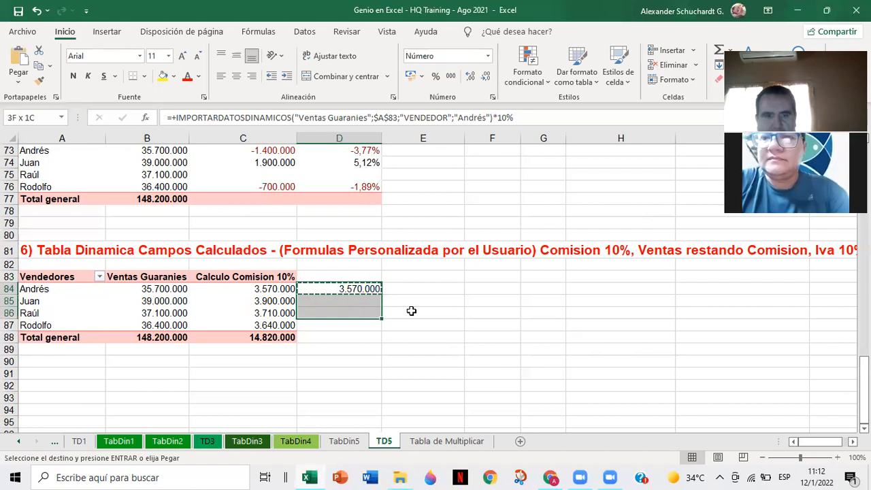
key(Return)
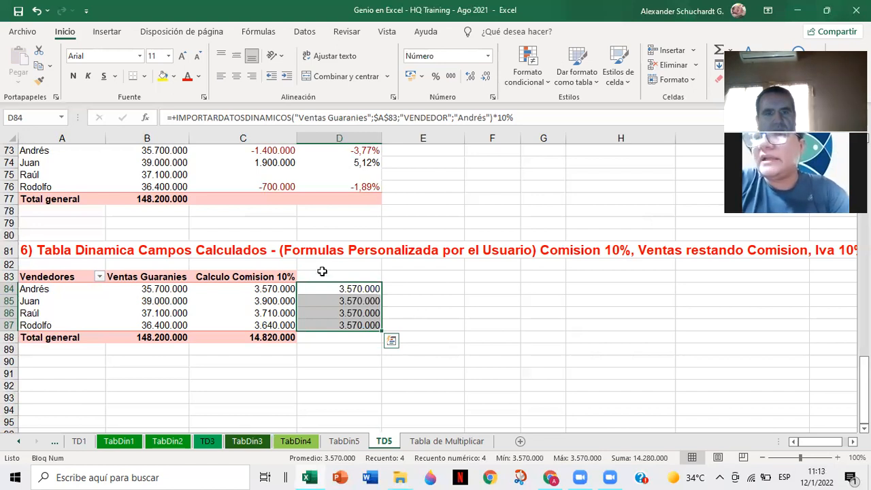
Replace the fixed seller name in the D84 IMPORTARDATOSDINAMICOS formula with a reference to cell A84.
click(356, 291)
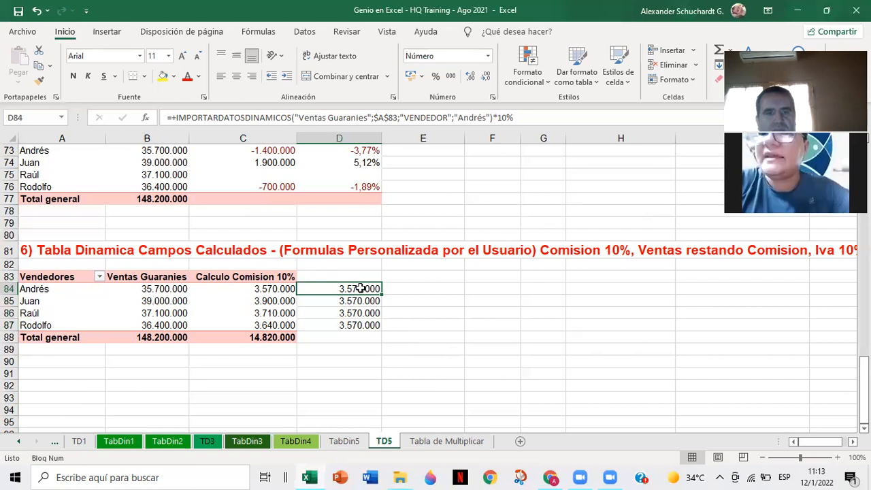
double_click(361, 289)
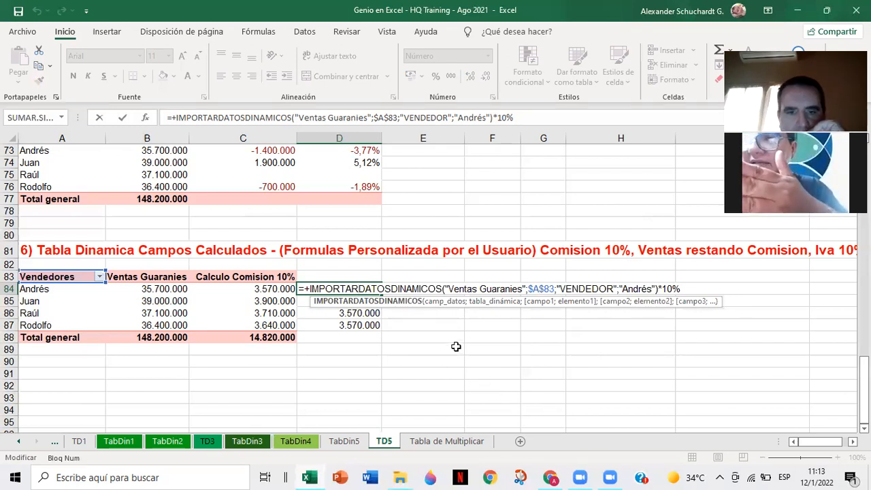
click(650, 289)
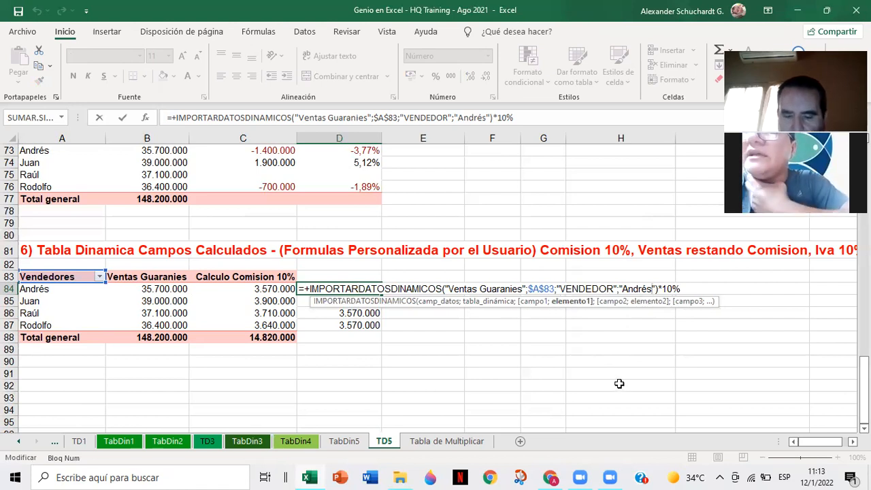
key(BackSpace)
key(BackSpace)
key(BackSpace)
key(BackSpace)
key(BackSpace)
key(BackSpace)
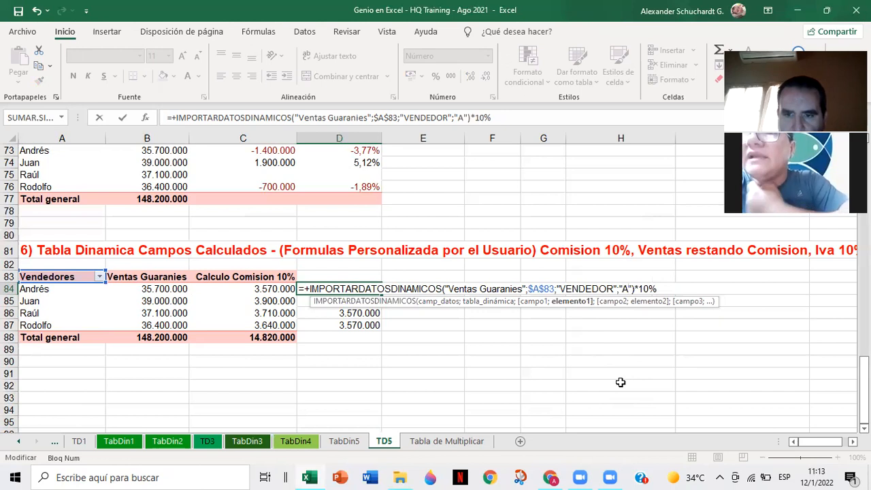
key(BackSpace)
key(Delete)
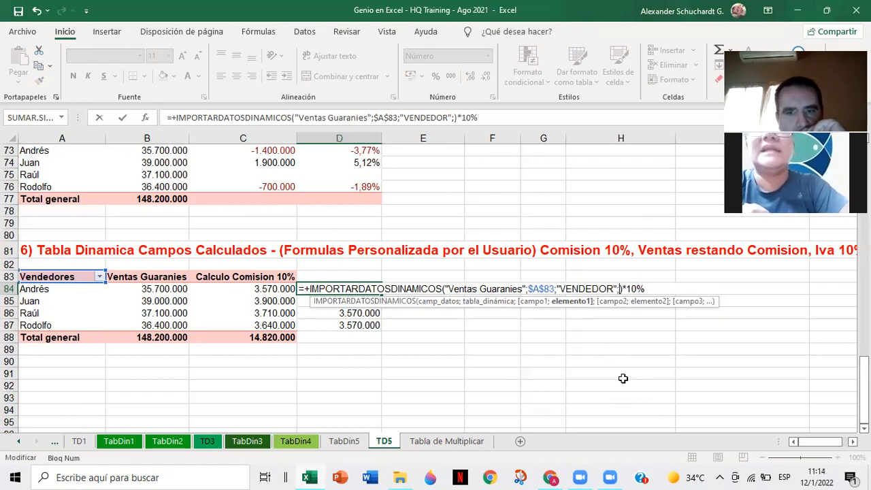
click(62, 288)
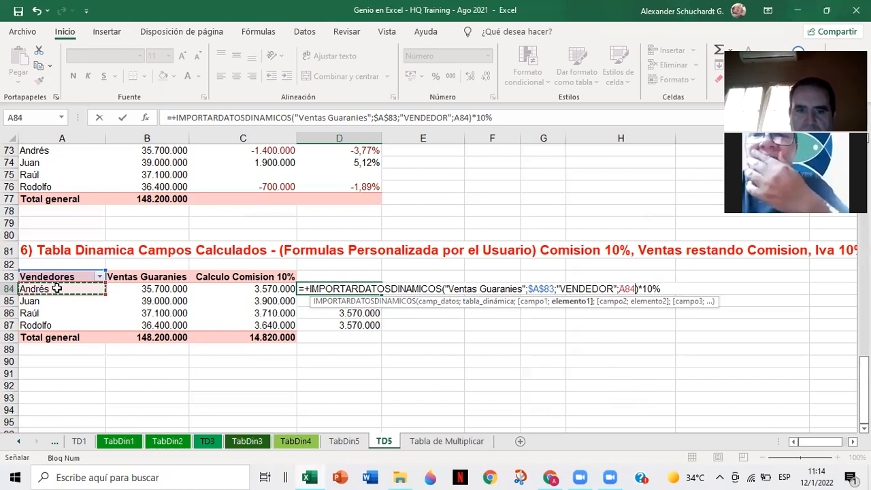
key(Return)
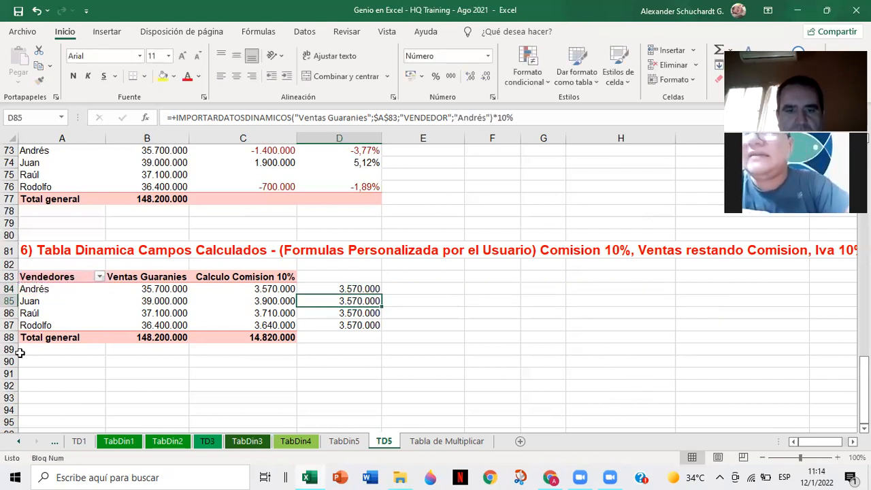
Copy the D84 formula with the A84 reference down to the other sellers through D87.
click(350, 289)
key(ctrl+c)
key(shift+Down)
key(shift+Down)
key(shift+Down)
key(Return)
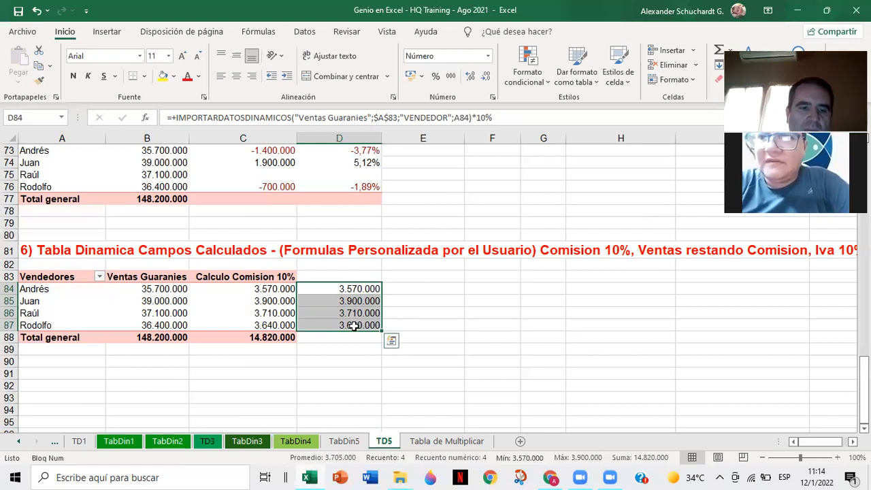
Try to extend the D87 commission formula into the Total general row at D88, and clear D88 again.
click(354, 326)
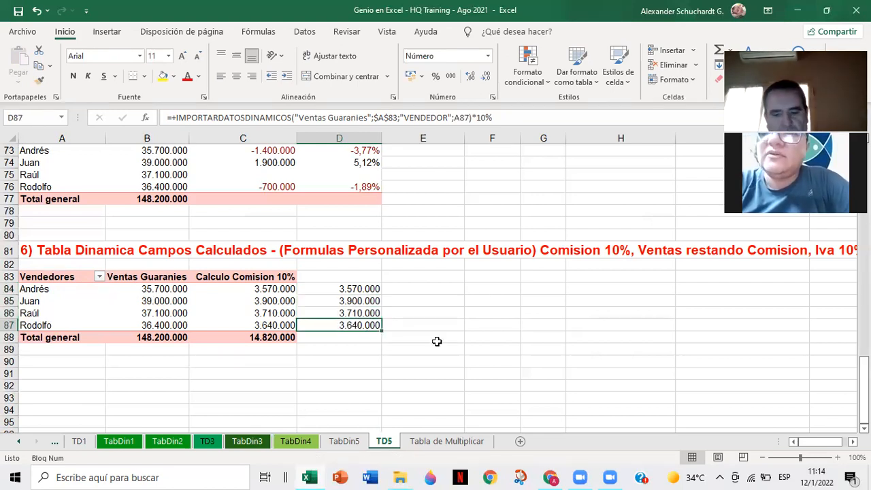
key(ctrl+c)
key(shift+Down)
key(Return)
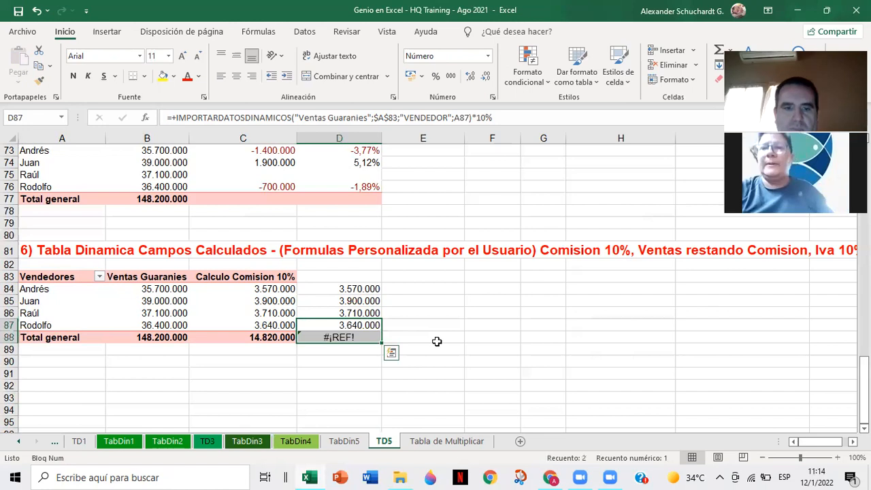
click(358, 338)
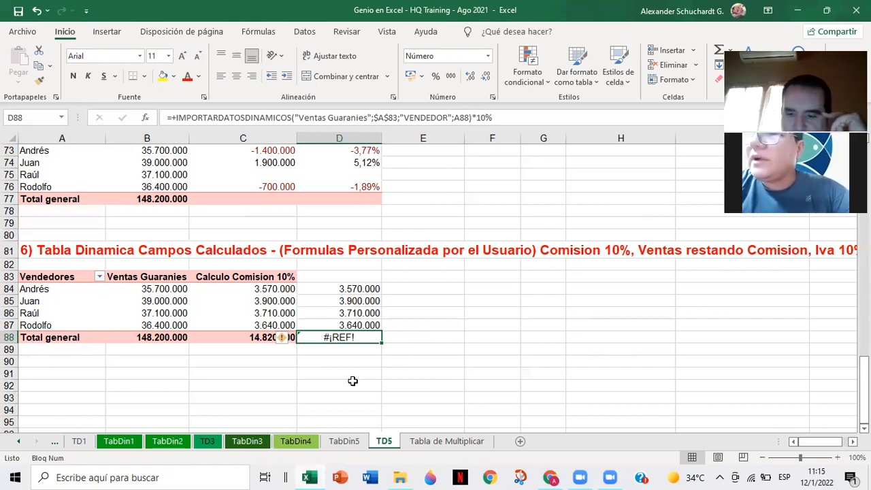
key(BackSpace)
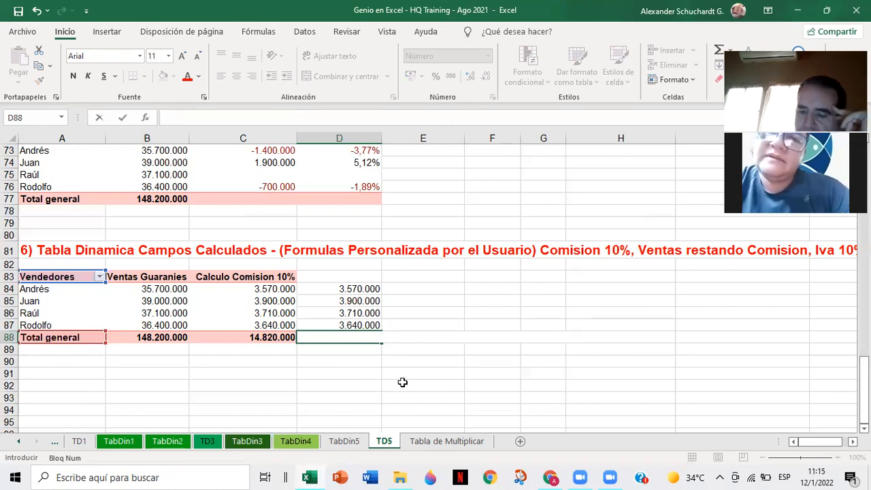
key(Return)
Enter a formula in D88 multiplying the Total general sales value from B88 by 10%, and compare it with the D84 formula.
click(357, 338)
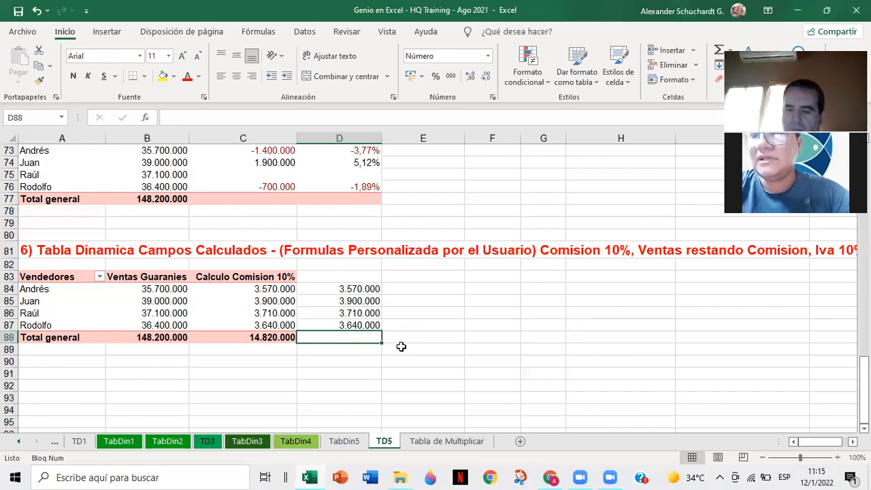
text(+)
key(Left)
key(Left)
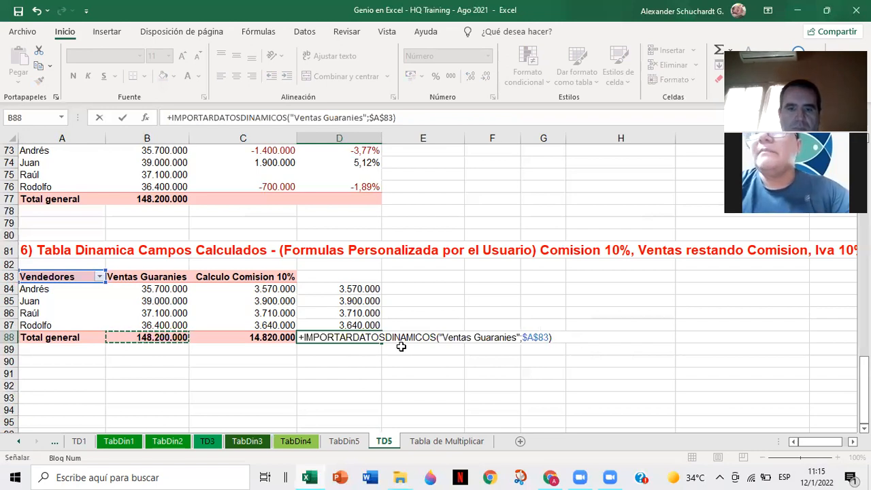
text(*)
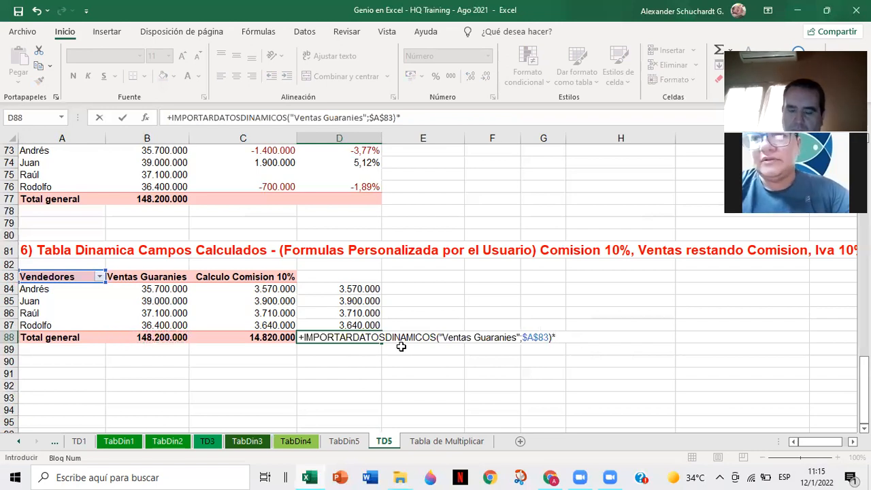
text(10)
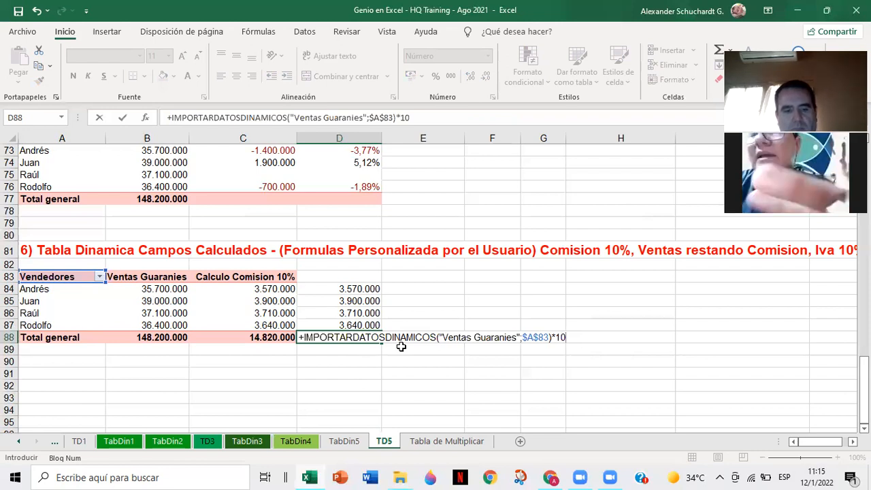
text(%)
key(Return)
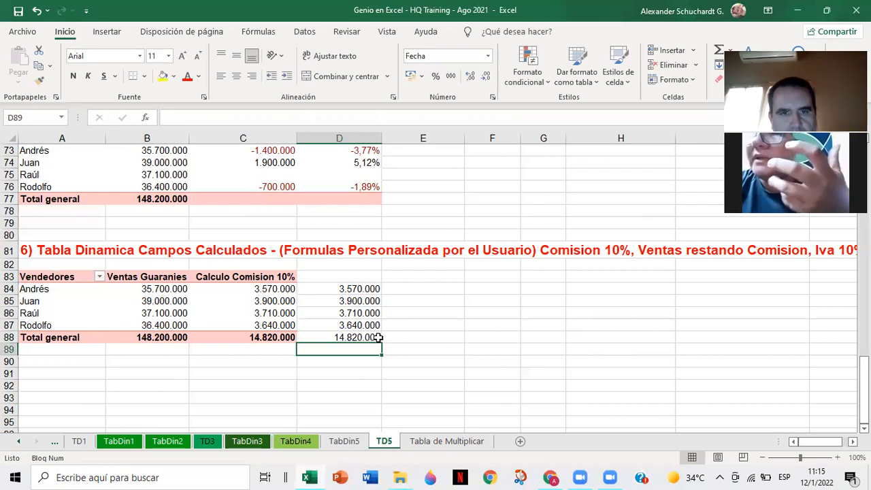
click(378, 337)
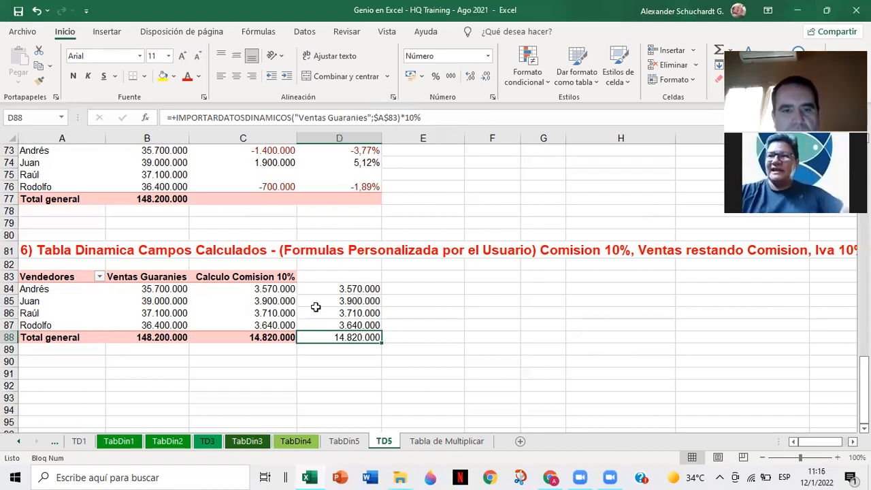
click(333, 290)
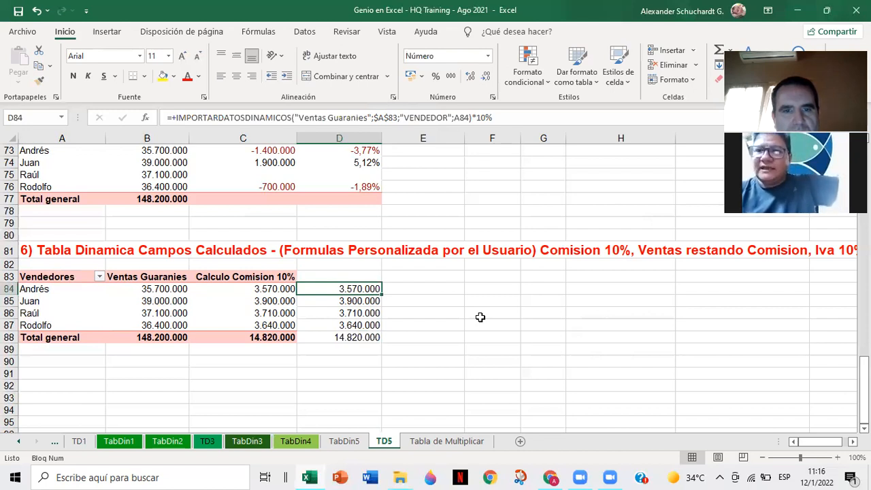
Enter the formula +B84*10% in cell E84 and format the result as a number with thousands separators.
click(430, 292)
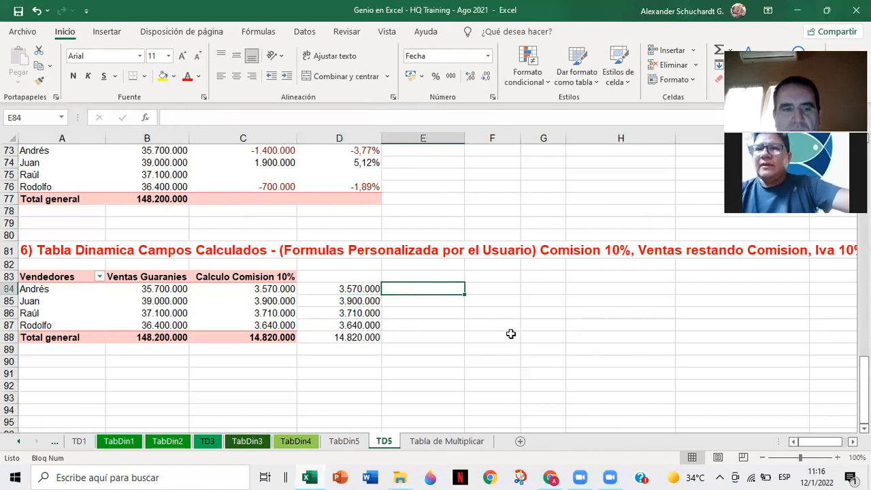
text(+)
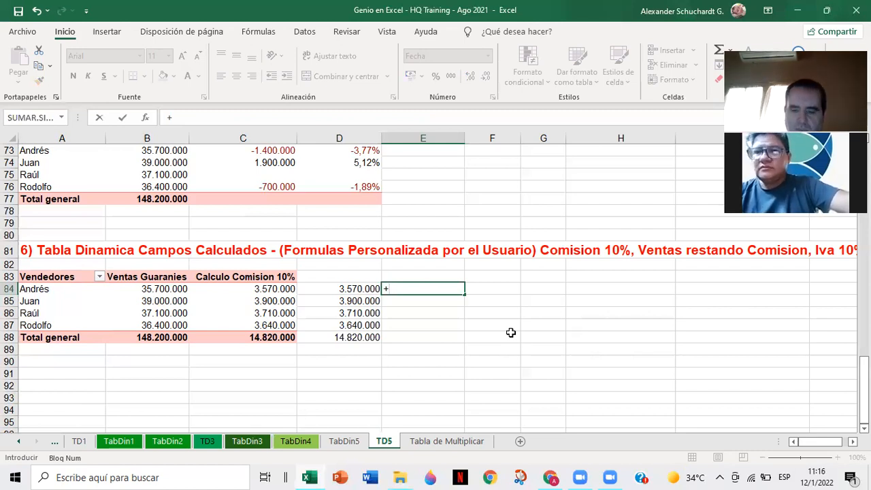
text(b8)
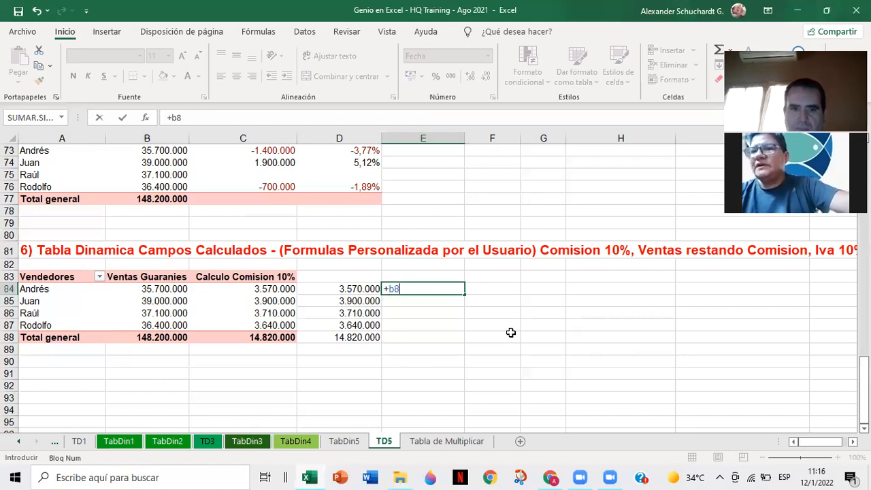
text(4*1)
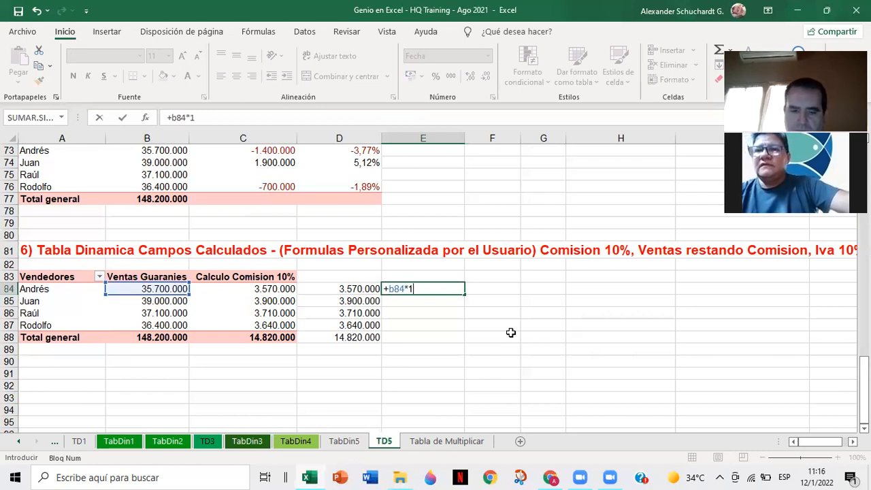
text(0%)
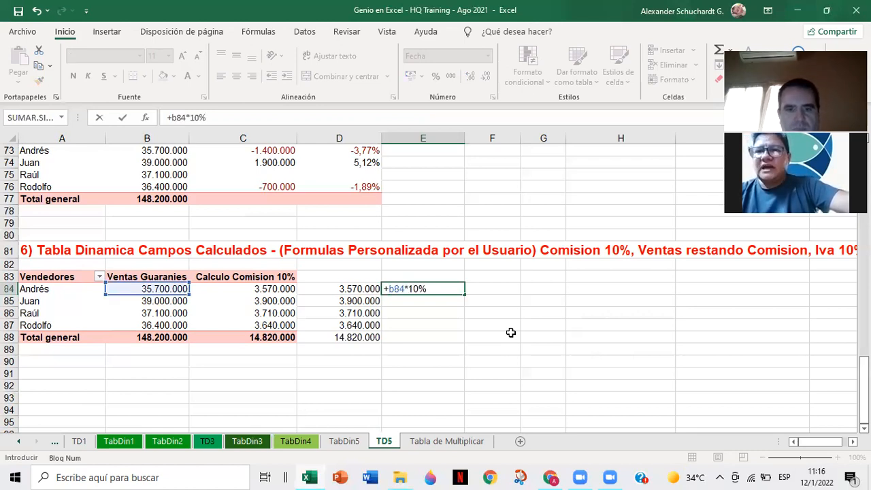
key(Return)
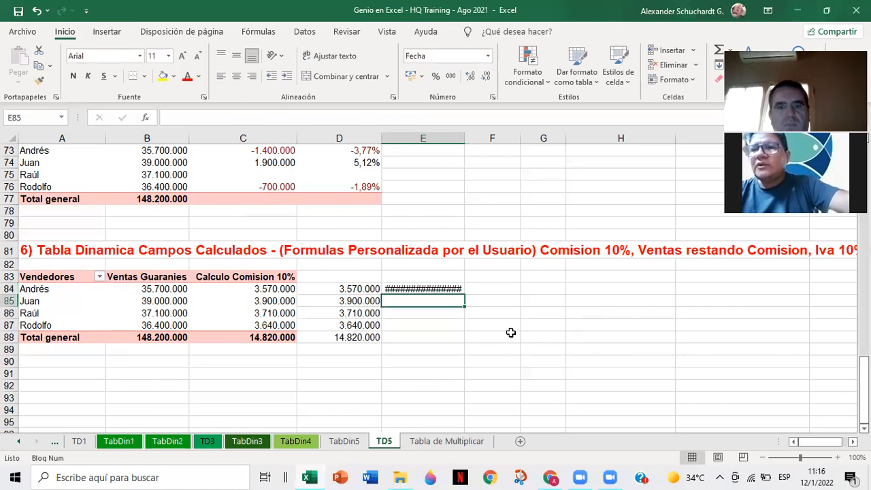
click(447, 288)
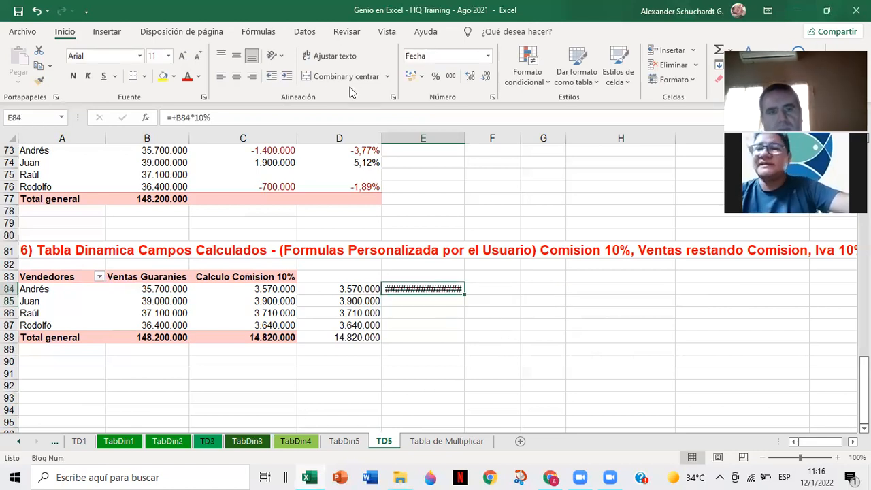
click(451, 76)
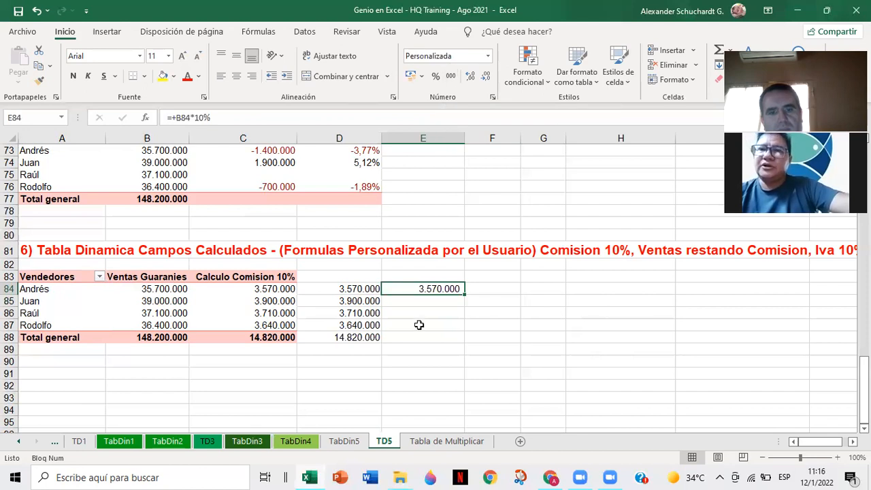
Copy the E84 formula down through the Total general row to E88.
click(427, 300)
click(432, 288)
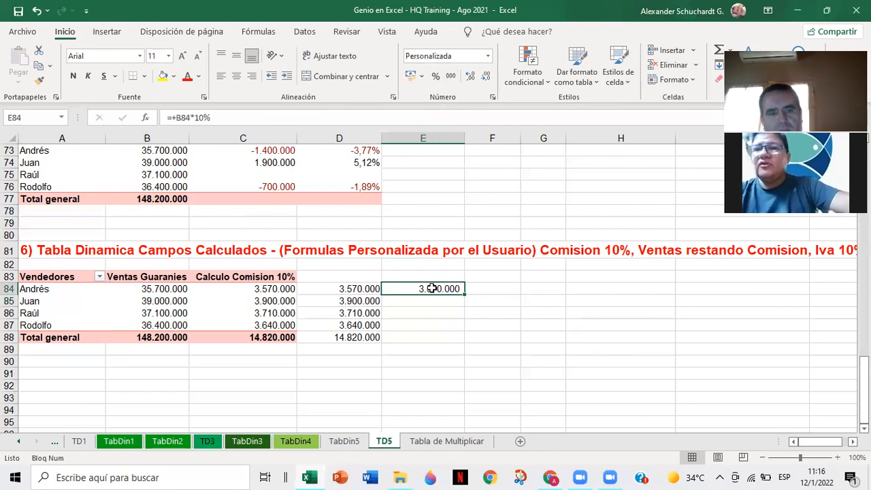
key(ctrl+c)
key(shift+Down)
key(shift+Down)
key(shift+Down)
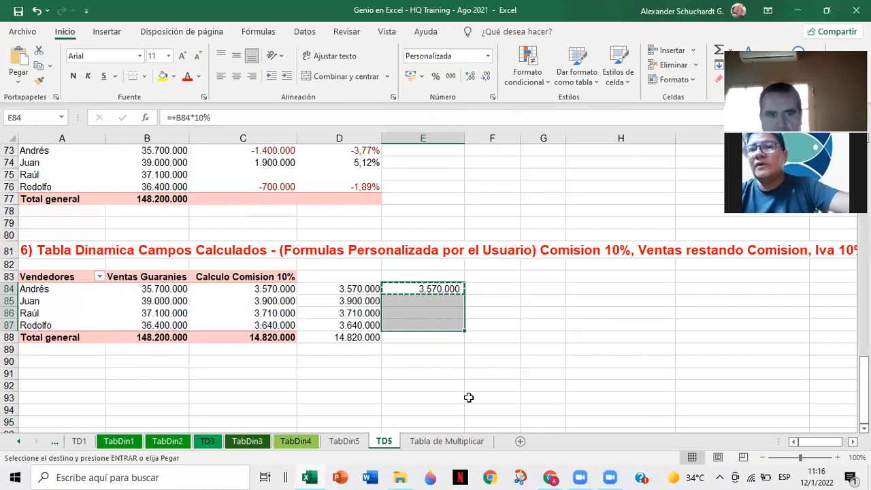
key(shift+Down)
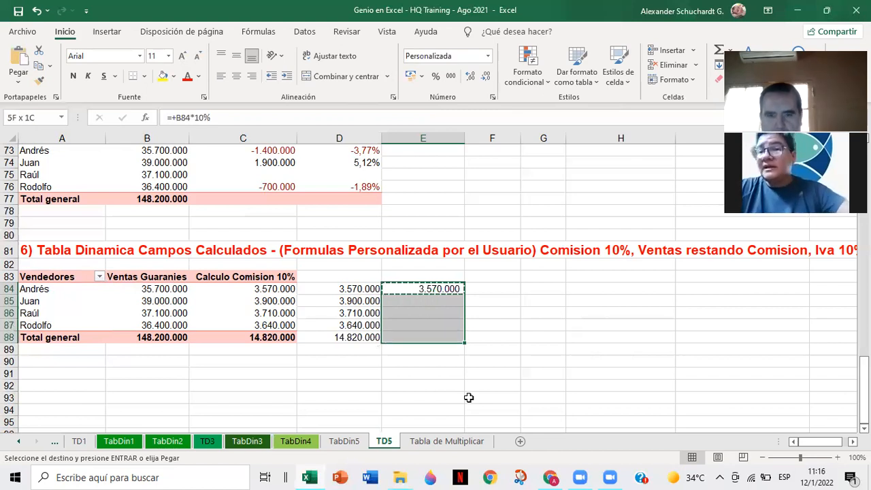
key(Return)
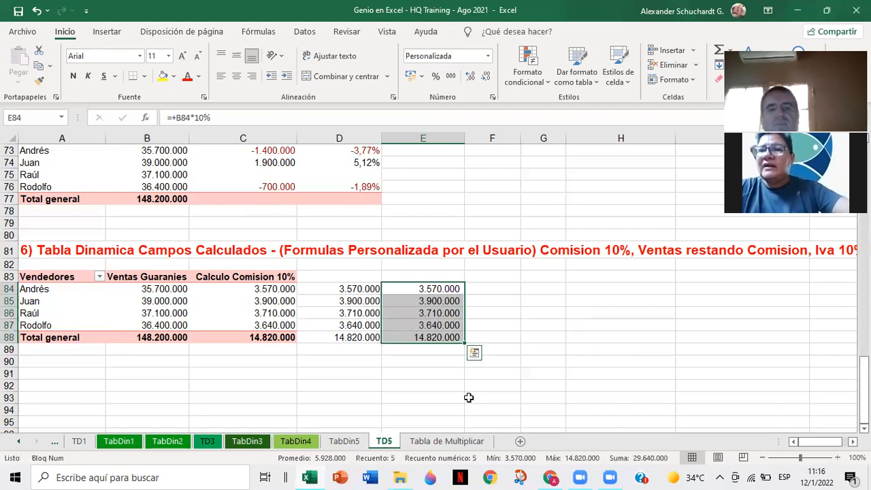
click(439, 361)
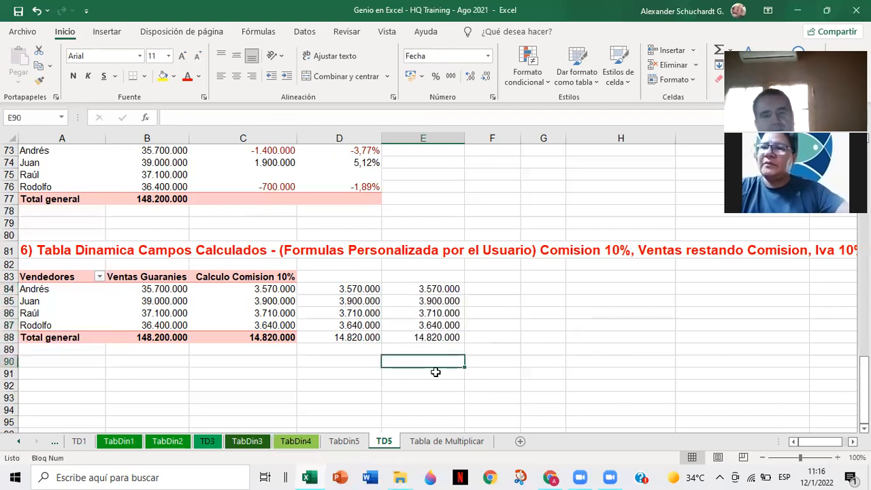
Compare the formulas in E84 and D84, and open the help article on the IMPORTARDATOSDINAMICOS function.
click(442, 293)
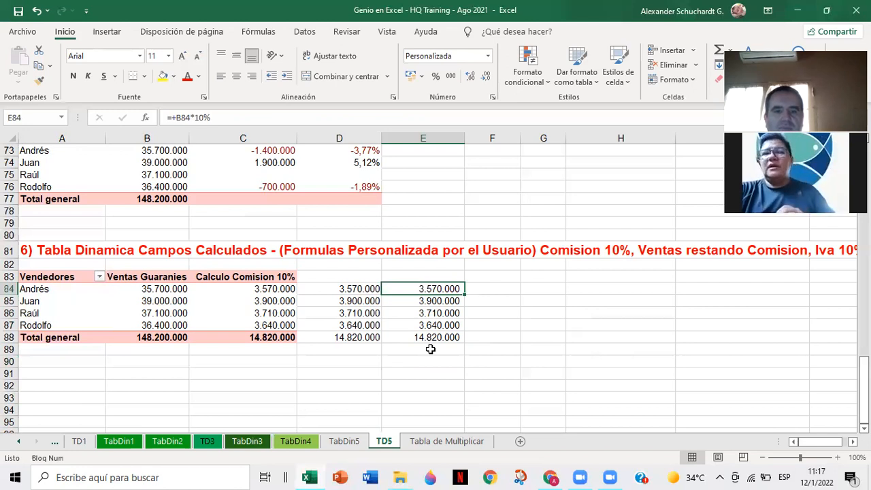
click(364, 290)
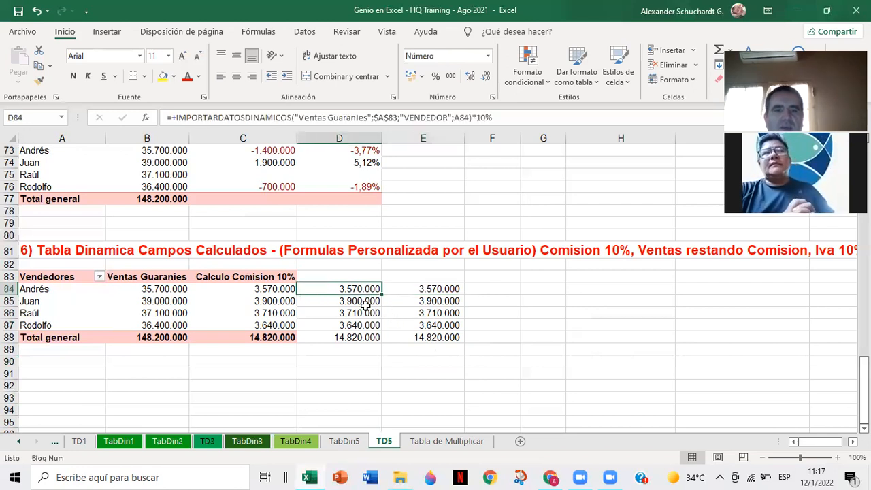
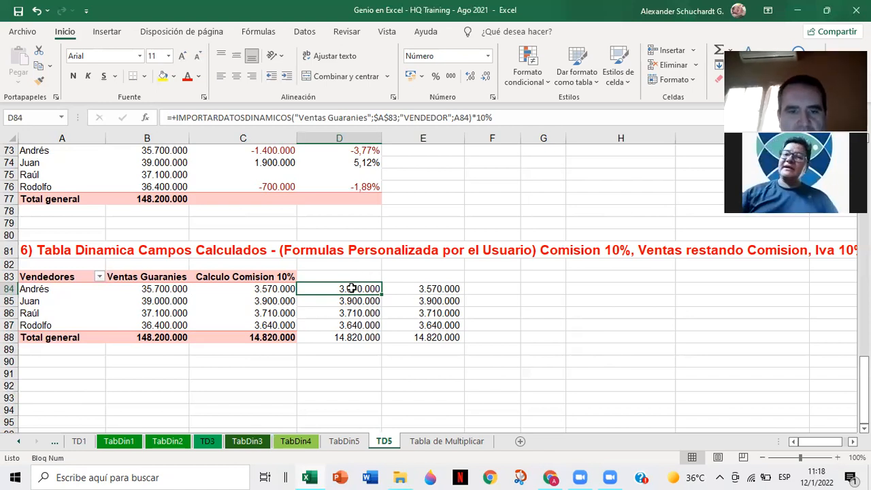
double_click(351, 288)
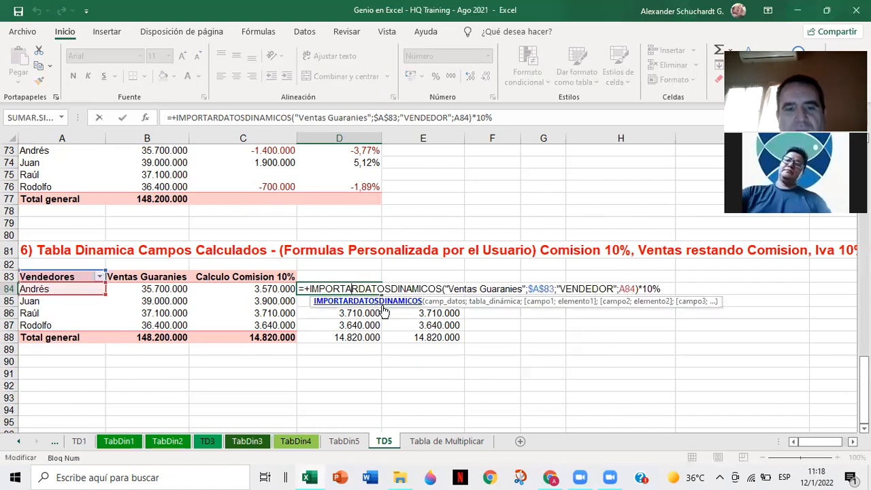
click(383, 309)
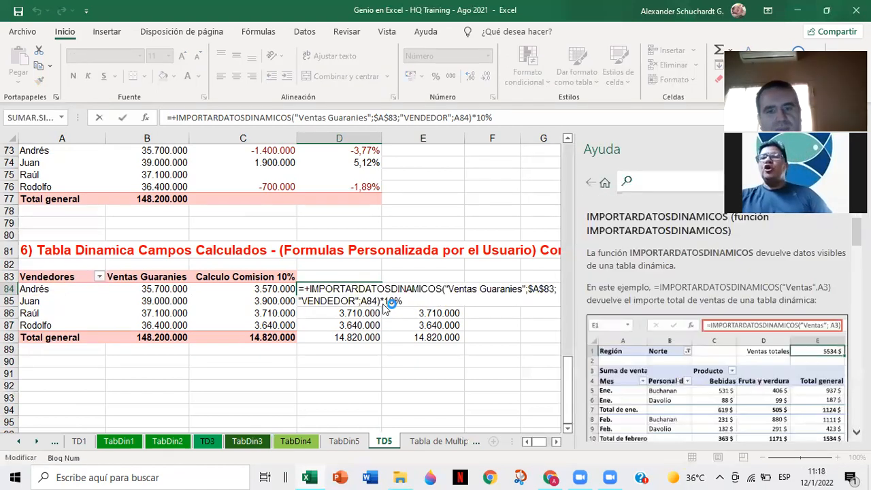
click(395, 371)
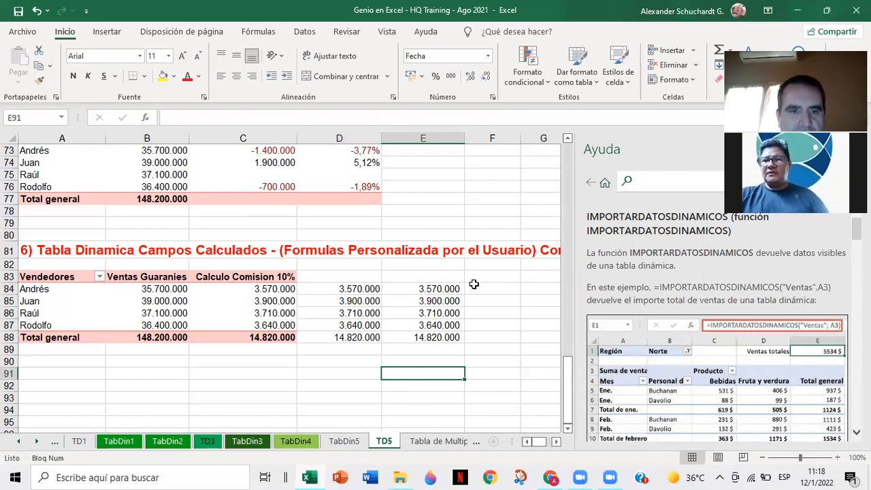
Select the Calculo Comision 10% header in C83 and close the pivot table field list and the function help.
click(258, 277)
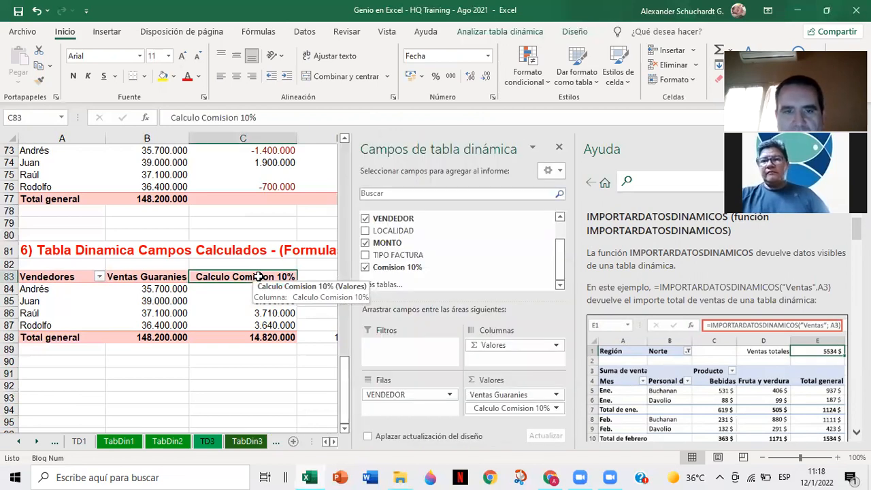
click(559, 147)
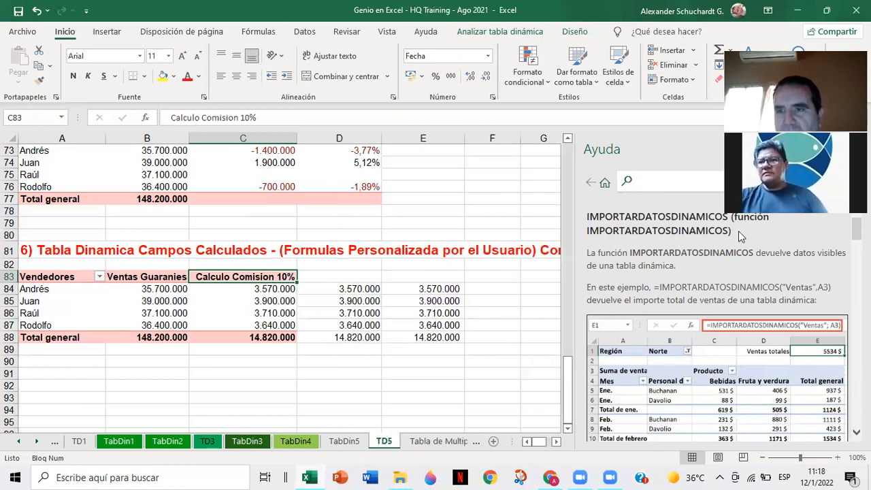
click(855, 147)
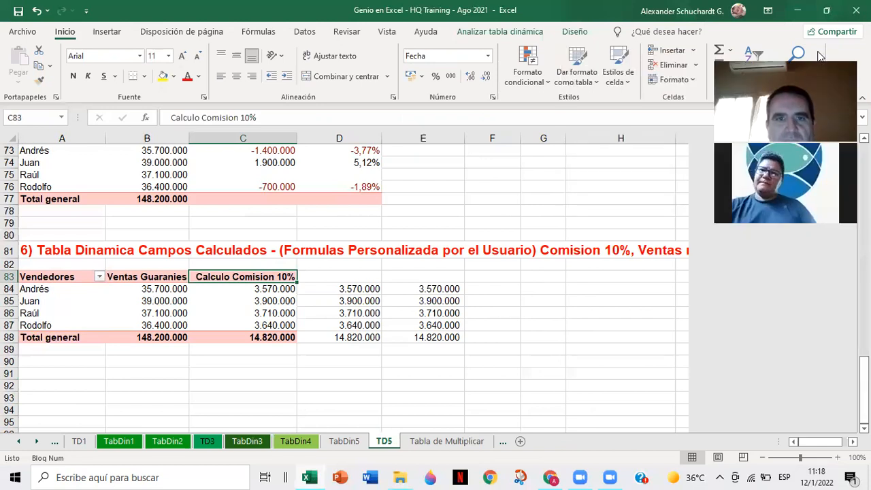
Start a new calculated field in the section 6 pivot table and name it "Ventas REstando Comision".
click(484, 32)
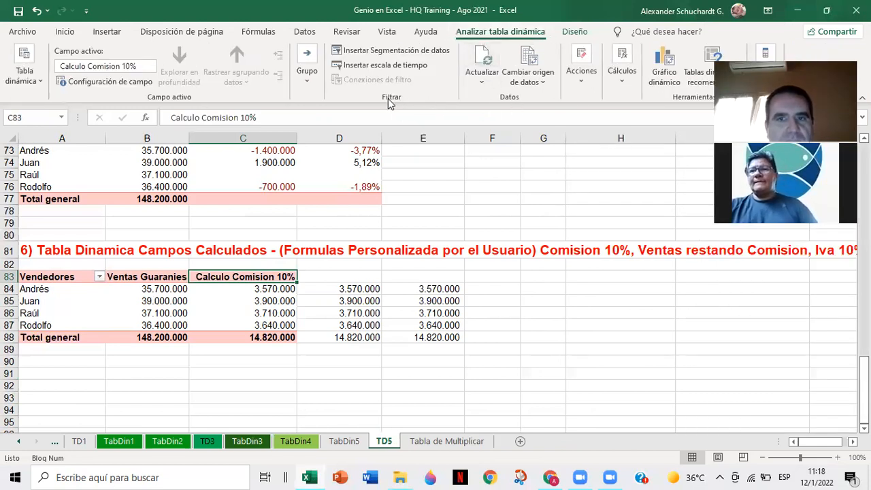
click(621, 71)
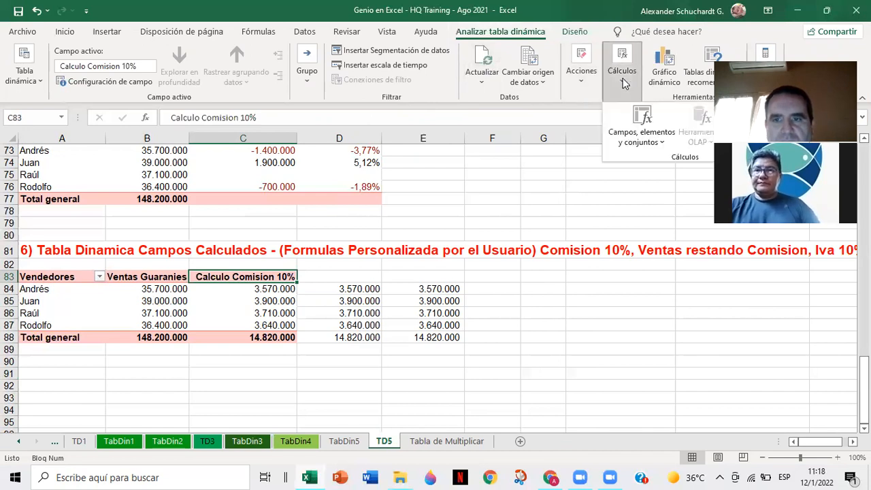
click(624, 136)
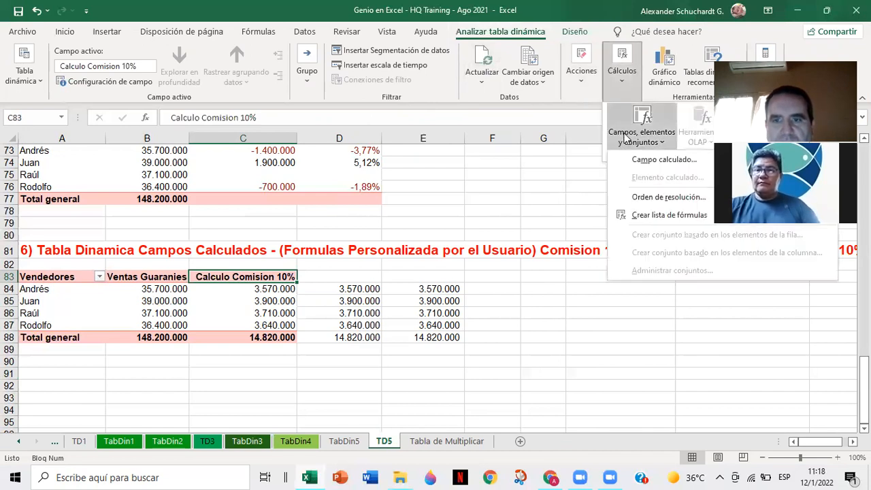
click(653, 159)
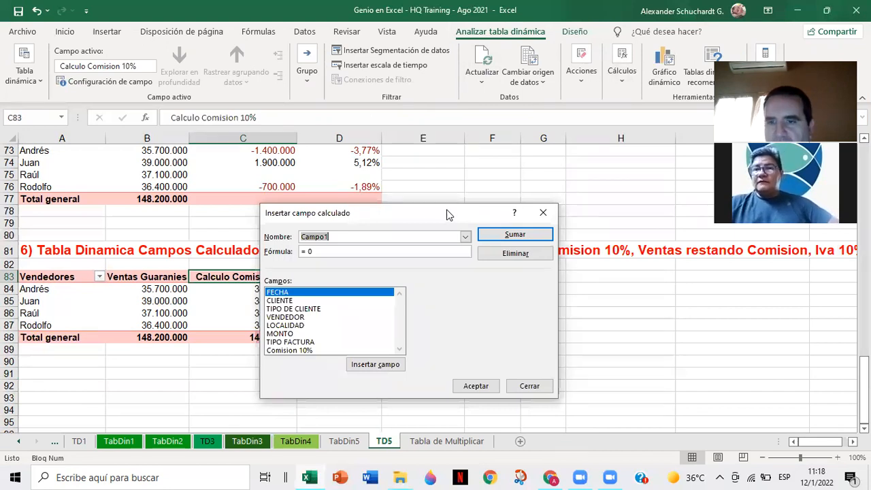
drag(447, 215, 586, 287)
text(Ventas REs)
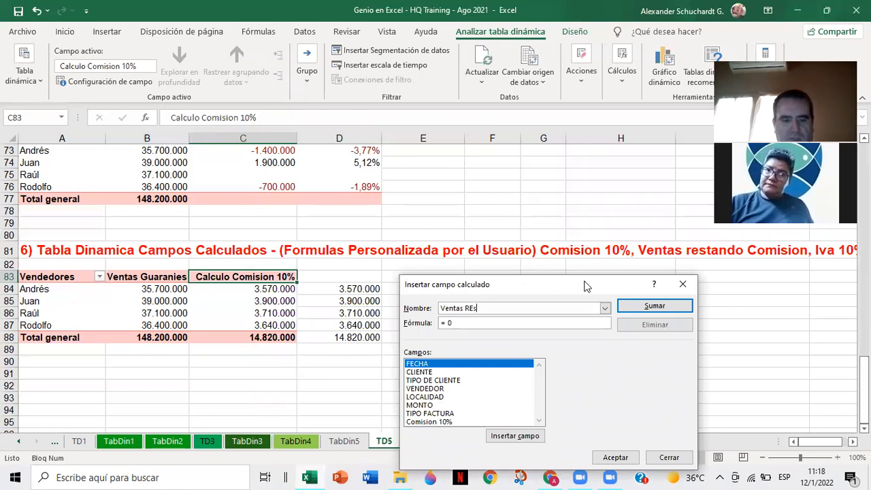
text(tando Comis)
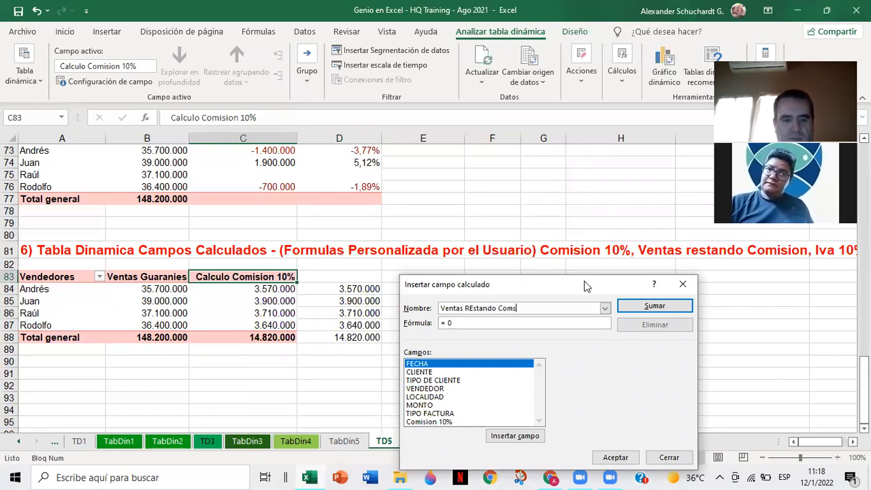
key(BackSpace)
key(BackSpace)
text(ision)
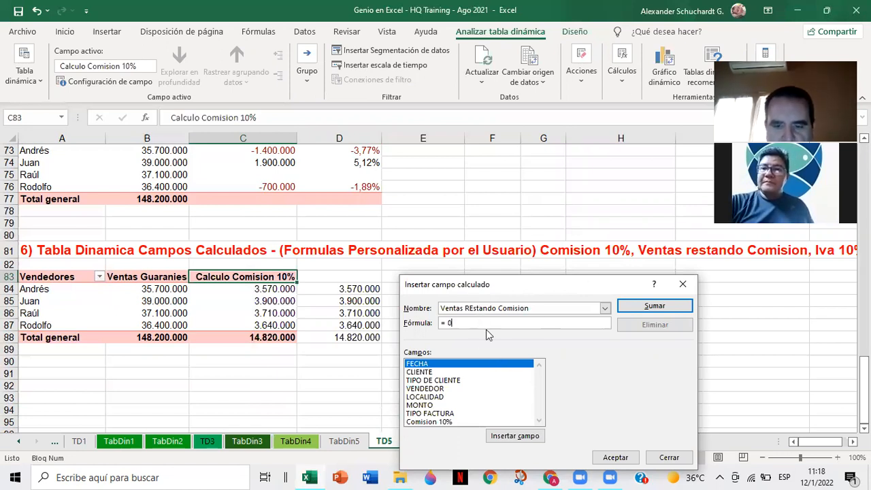
Define the Ventas REstando Comision formula as MONTO minus 'Comision 10%' and add the calculated field.
key(BackSpace)
key(BackSpace)
key(BackSpace)
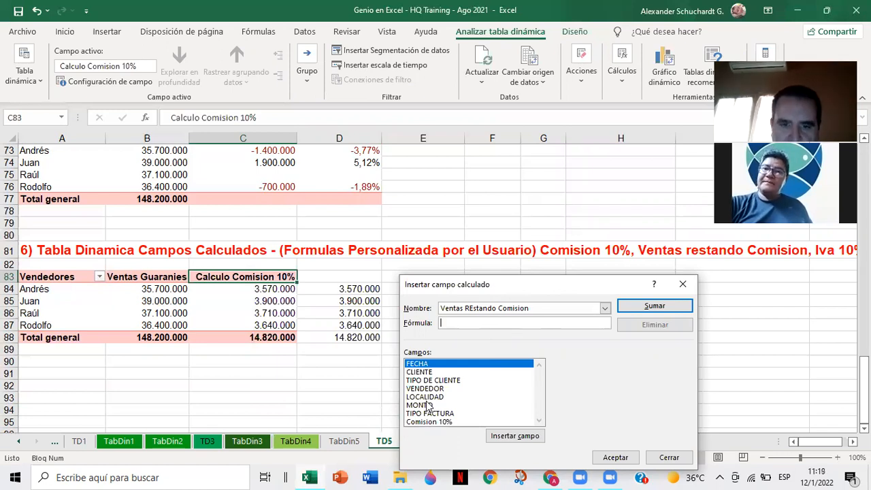
click(428, 405)
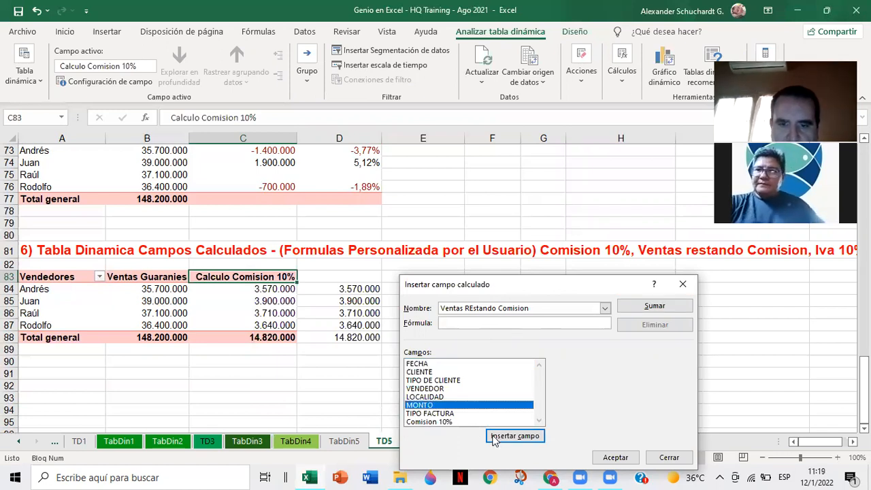
click(515, 436)
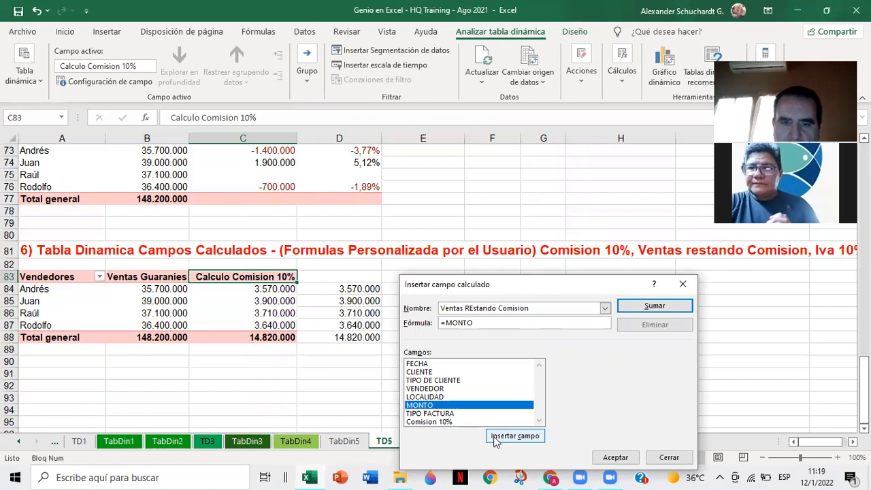
text(-)
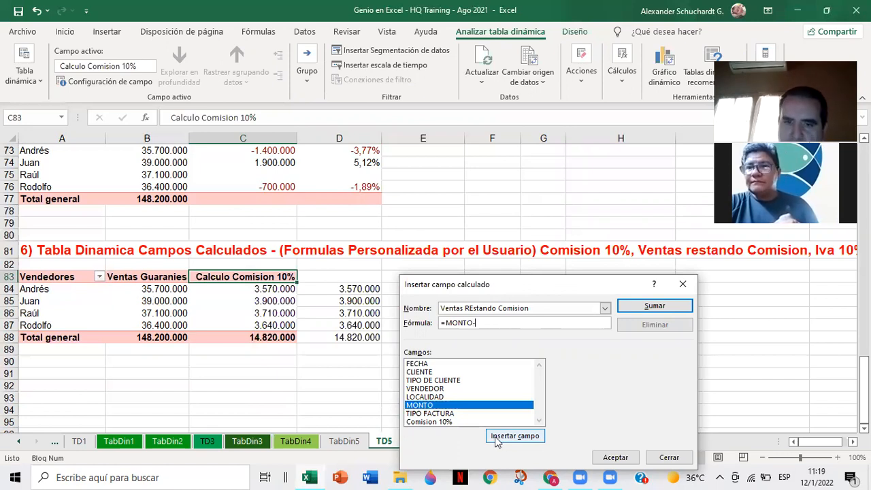
click(447, 422)
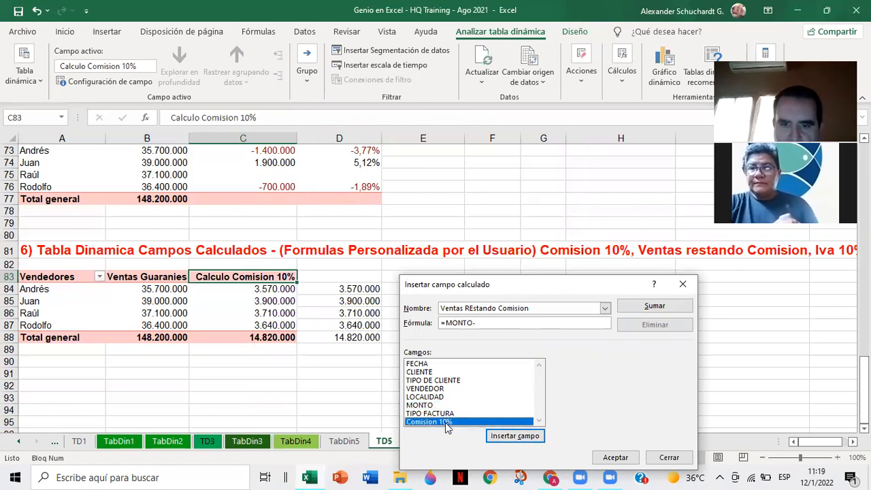
click(500, 439)
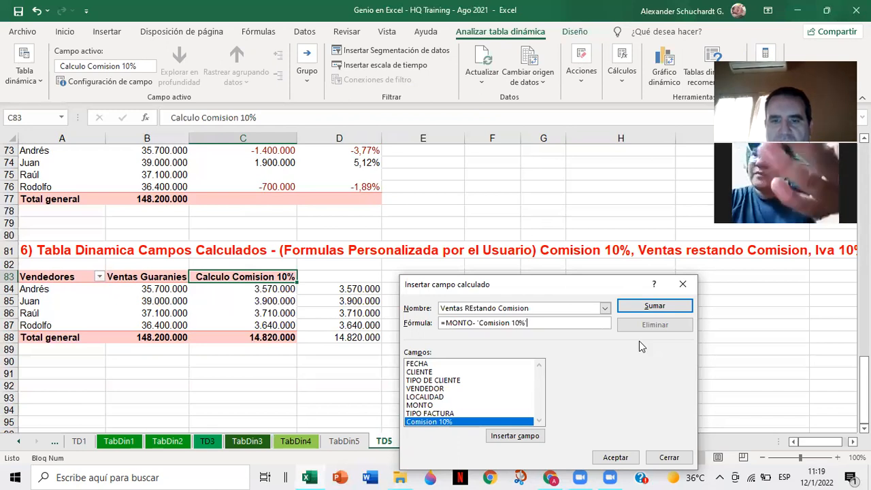
click(649, 305)
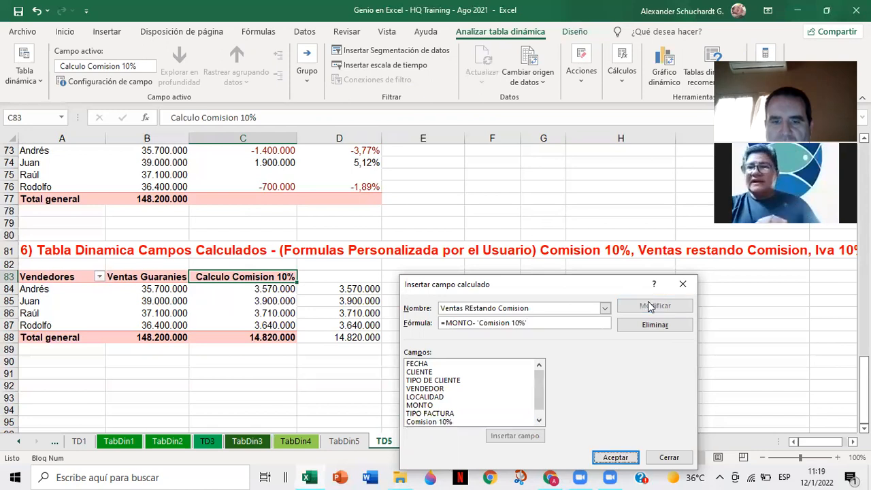
drag(538, 401, 538, 413)
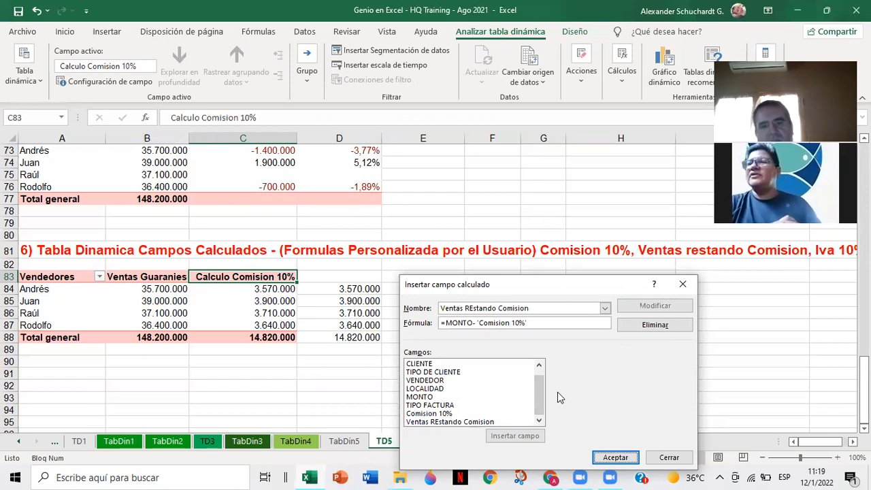
Replace the calculated field name with "Iva 10%" to start another field.
click(551, 324)
click(559, 308)
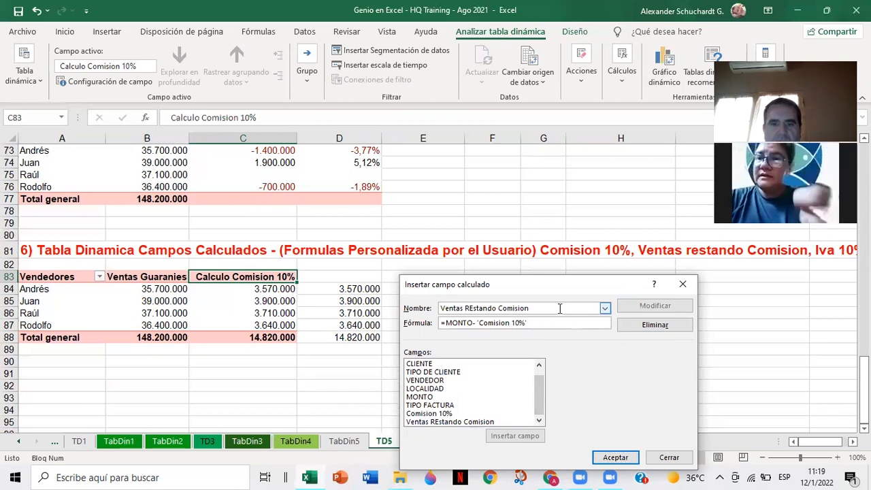
key(BackSpace)
key(BackSpace)
key(BackSpace)
key(BackSpace)
key(BackSpace)
key(BackSpace)
key(BackSpace)
key(BackSpace)
key(BackSpace)
key(BackSpace)
key(BackSpace)
key(BackSpace)
key(BackSpace)
key(BackSpace)
key(BackSpace)
key(BackSpace)
key(BackSpace)
key(BackSpace)
key(BackSpace)
key(BackSpace)
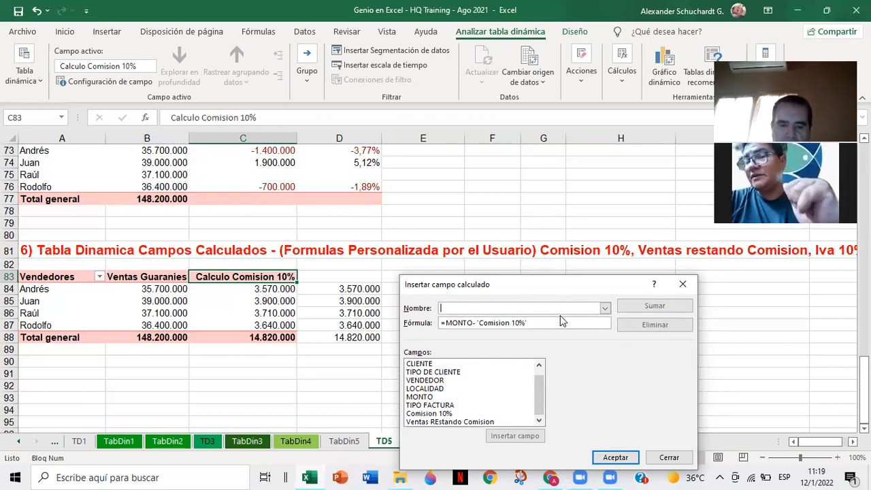
text(Iva 10)
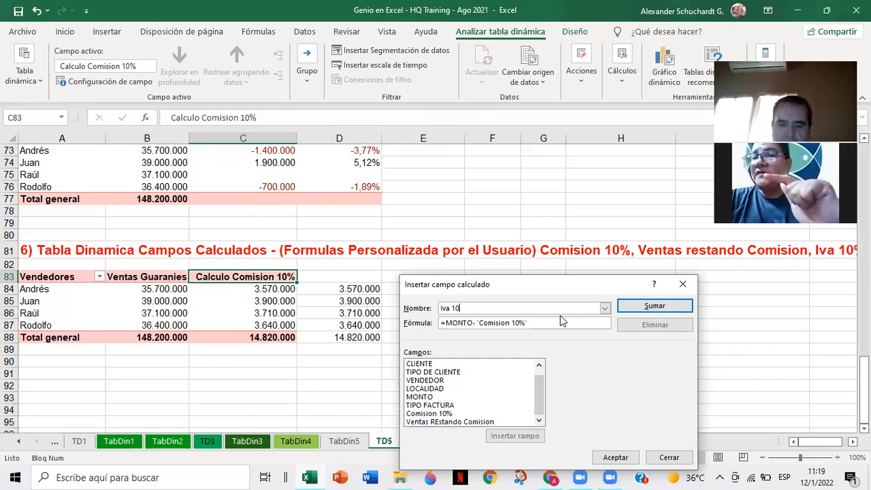
text(%)
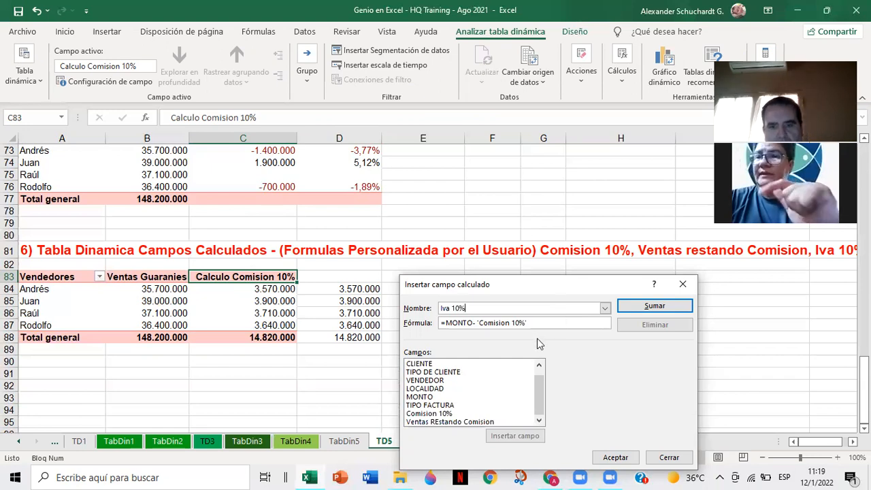
Replace the Iva 10% formula with ='Ventas REstando Comision'/11 and add the calculated field.
key(BackSpace)
key(BackSpace)
key(BackSpace)
key(BackSpace)
key(BackSpace)
key(BackSpace)
key(BackSpace)
key(BackSpace)
key(BackSpace)
key(BackSpace)
key(BackSpace)
key(BackSpace)
key(BackSpace)
key(BackSpace)
key(BackSpace)
key(BackSpace)
key(BackSpace)
key(BackSpace)
key(BackSpace)
key(BackSpace)
key(BackSpace)
key(BackSpace)
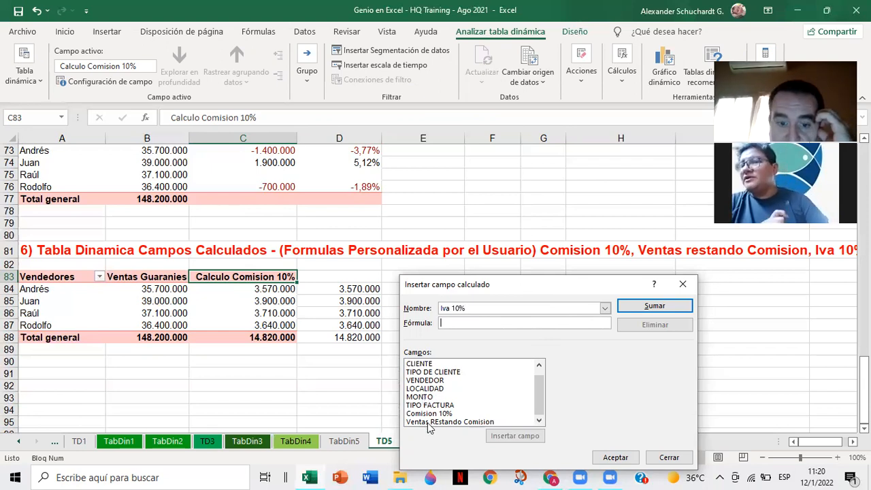
click(443, 422)
click(505, 437)
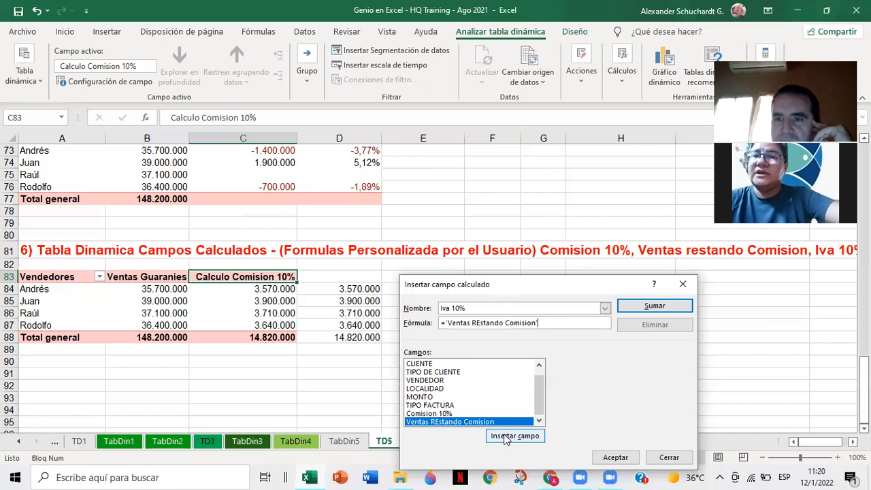
text(/)
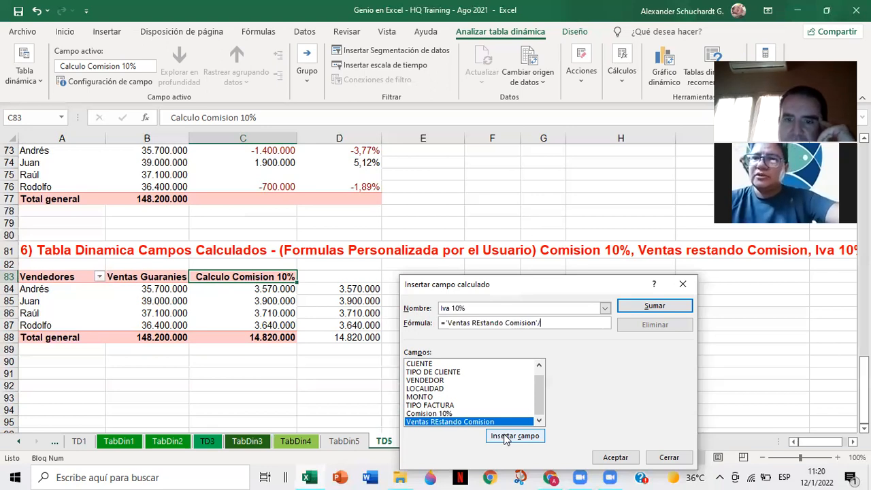
text(11)
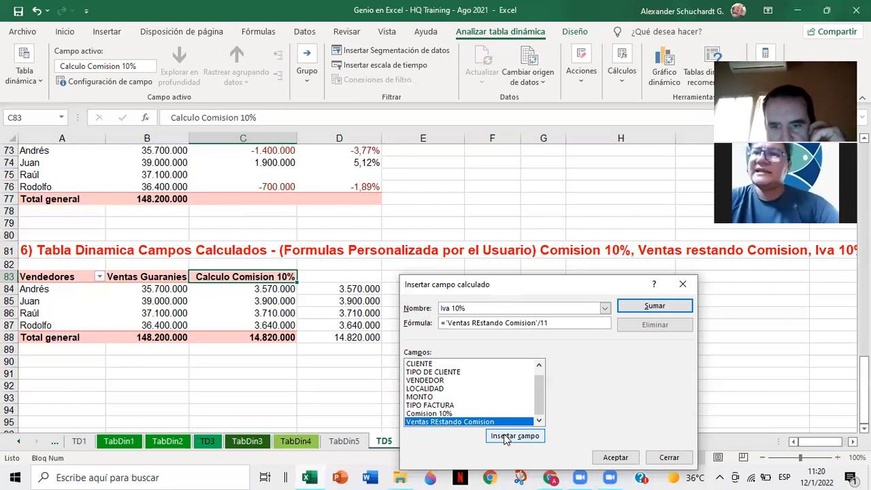
click(660, 307)
drag(534, 385, 534, 394)
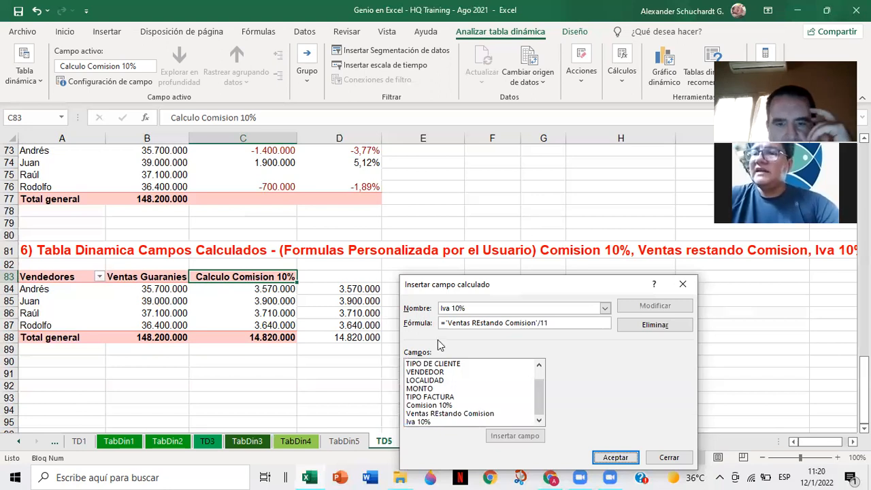
Replace the calculated field name with "Ventas Netas" to start another field.
click(564, 308)
key(BackSpace)
key(BackSpace)
key(BackSpace)
key(BackSpace)
key(BackSpace)
key(BackSpace)
key(BackSpace)
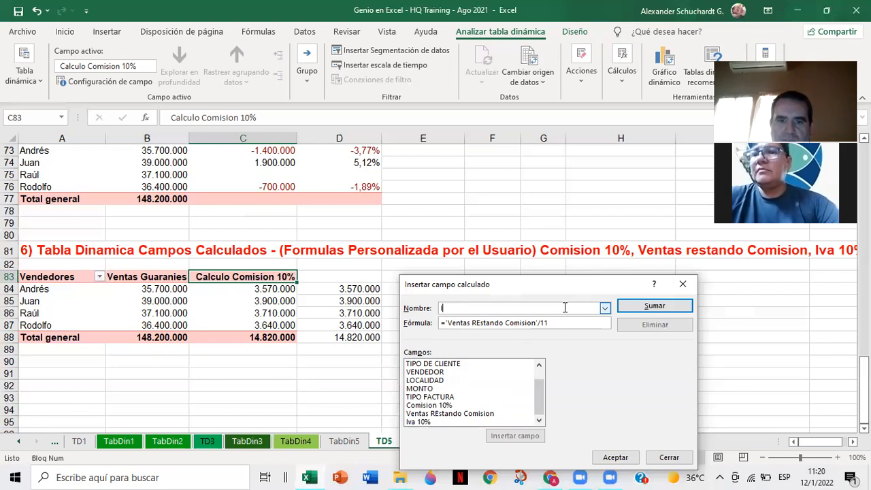
text(Venta)
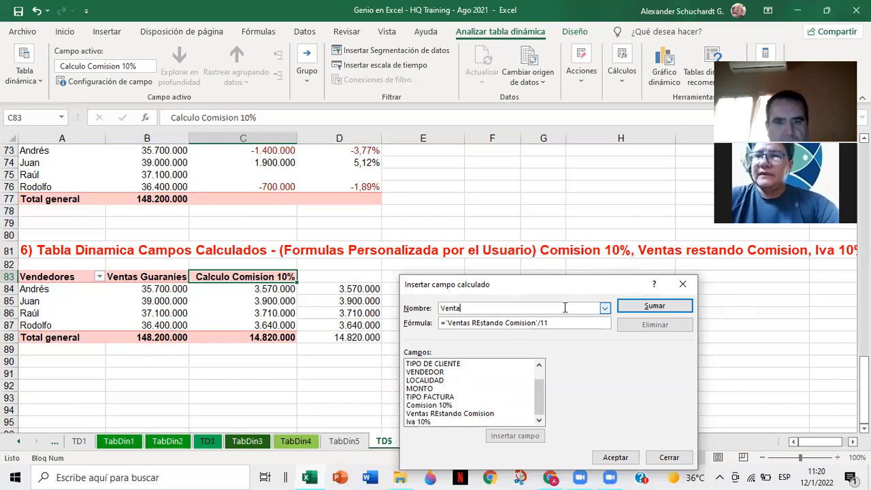
text(s Netas)
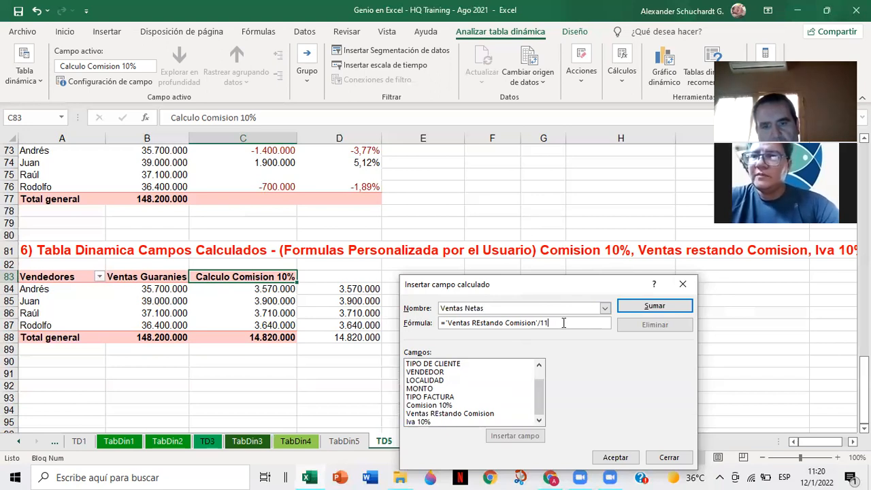
Set the Ventas Netas formula to ='Ventas REstando Comision'-'Iva 10%', add the field and accept the calculated fields.
key(BackSpace)
key(BackSpace)
key(BackSpace)
key(BackSpace)
key(BackSpace)
key(BackSpace)
key(BackSpace)
key(BackSpace)
key(BackSpace)
key(BackSpace)
key(BackSpace)
key(BackSpace)
key(BackSpace)
key(BackSpace)
key(BackSpace)
key(BackSpace)
key(BackSpace)
key(BackSpace)
key(BackSpace)
key(BackSpace)
key(BackSpace)
key(BackSpace)
key(BackSpace)
key(BackSpace)
key(BackSpace)
key(BackSpace)
key(BackSpace)
key(BackSpace)
key(BackSpace)
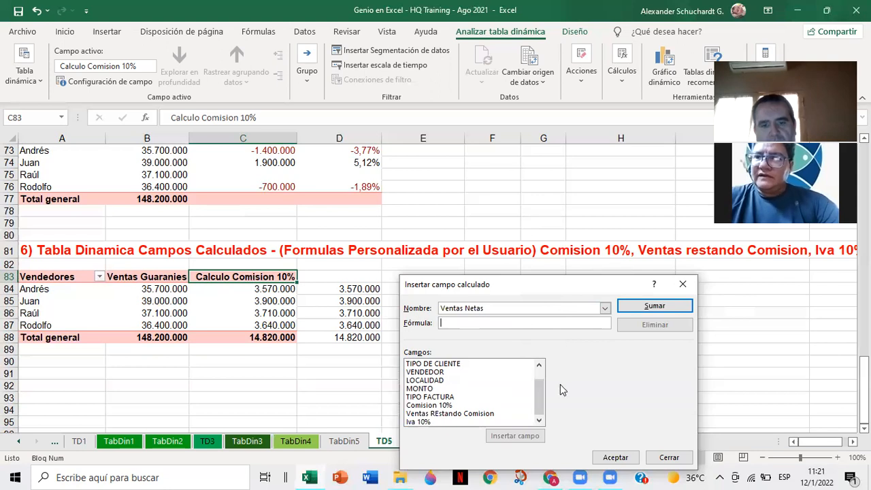
click(450, 415)
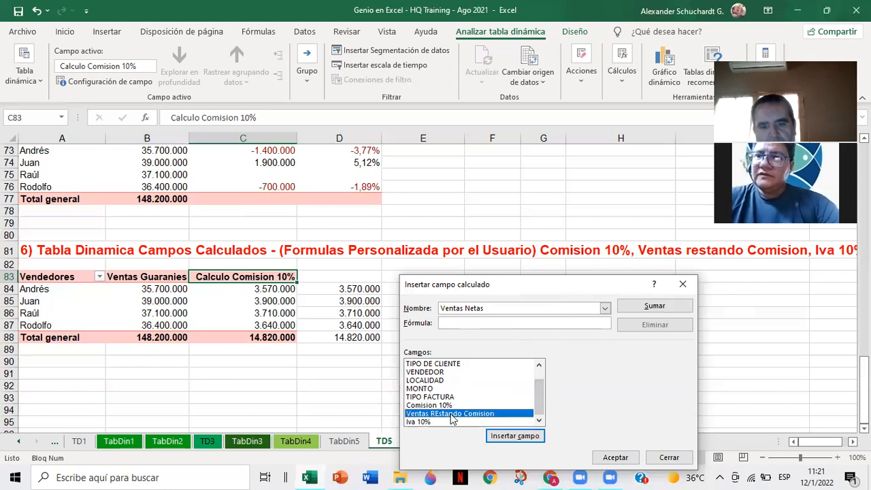
click(506, 436)
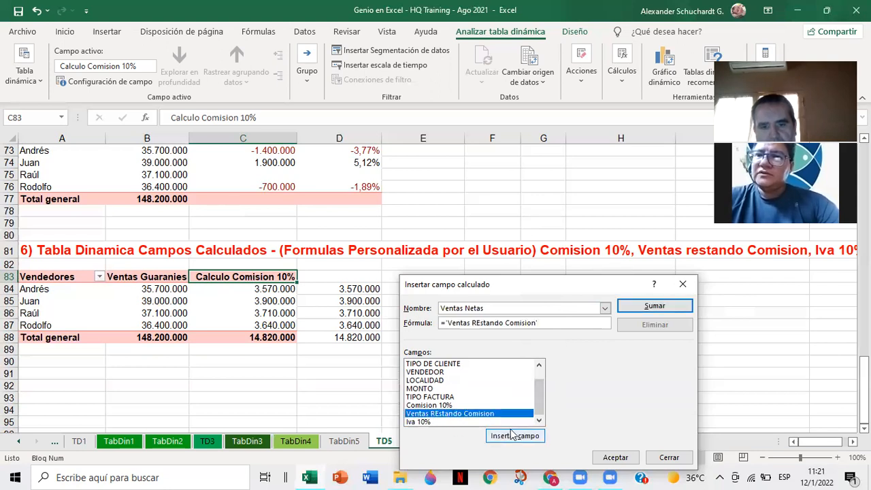
text(-)
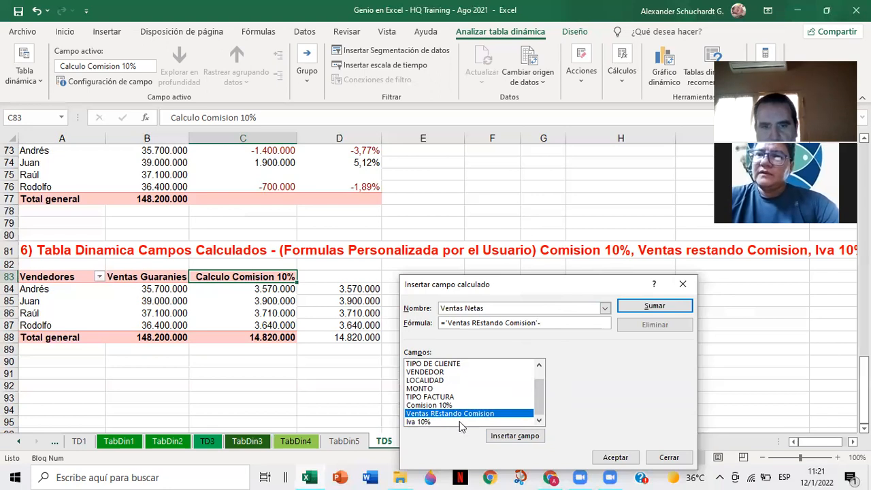
click(423, 421)
click(521, 435)
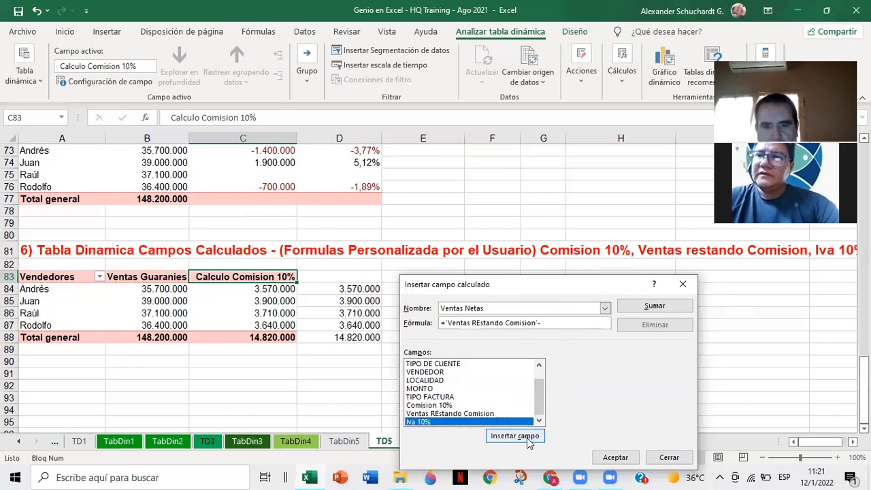
click(654, 306)
mouse_move(538, 388)
mouse_down()
mouse_move(535, 408)
mouse_move(546, 372)
mouse_up()
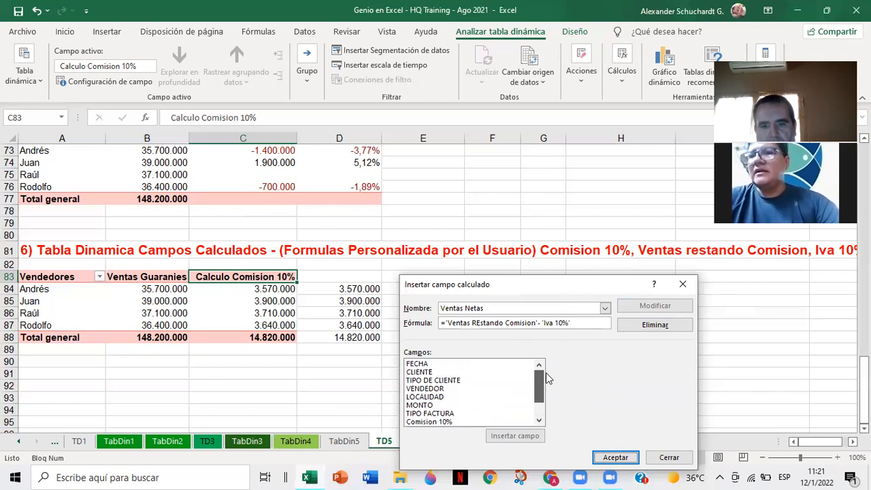
click(614, 457)
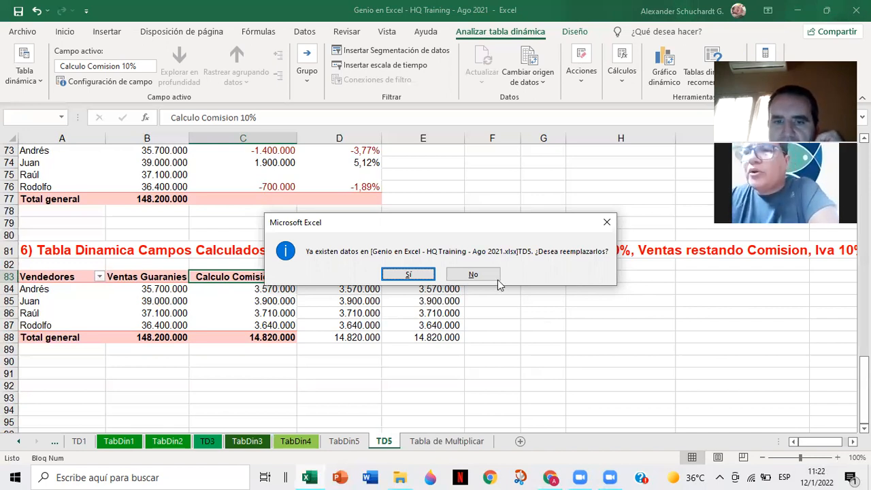
Decline replacing the existing data on sheet TD5.
click(472, 274)
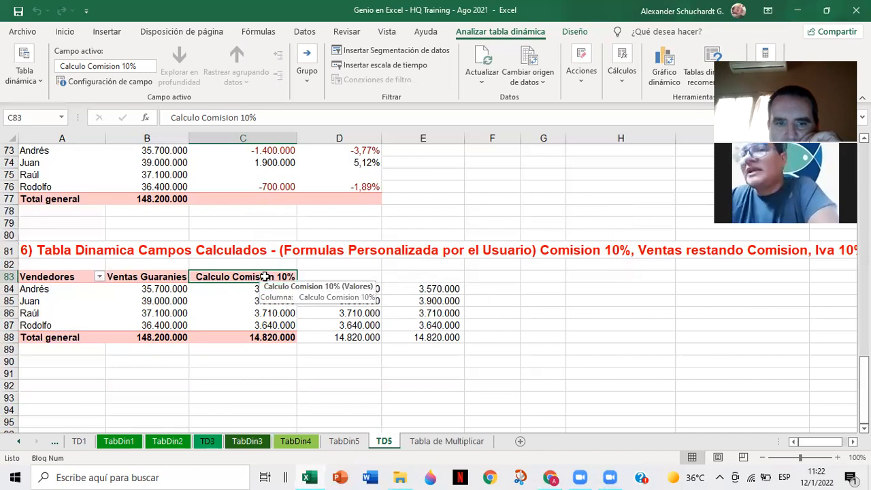
Examine the pivot table's headers in row 83 and the cells above the extra values in columns D and E.
click(257, 304)
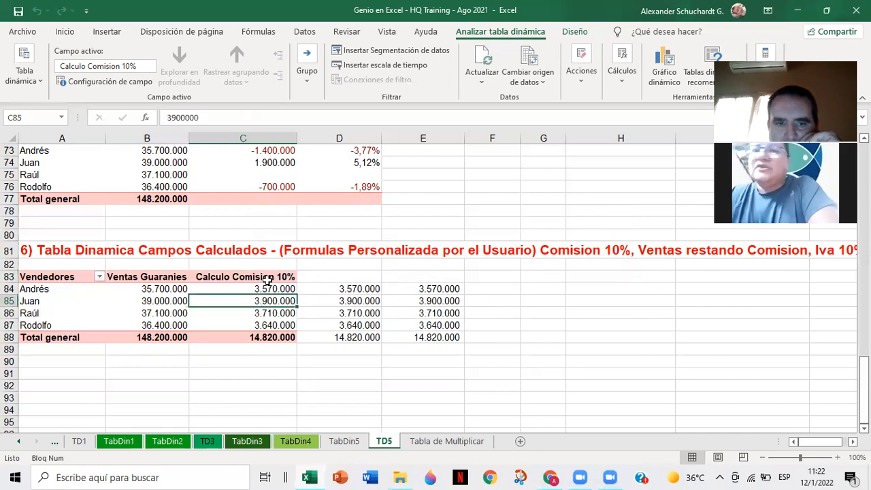
click(266, 278)
click(167, 278)
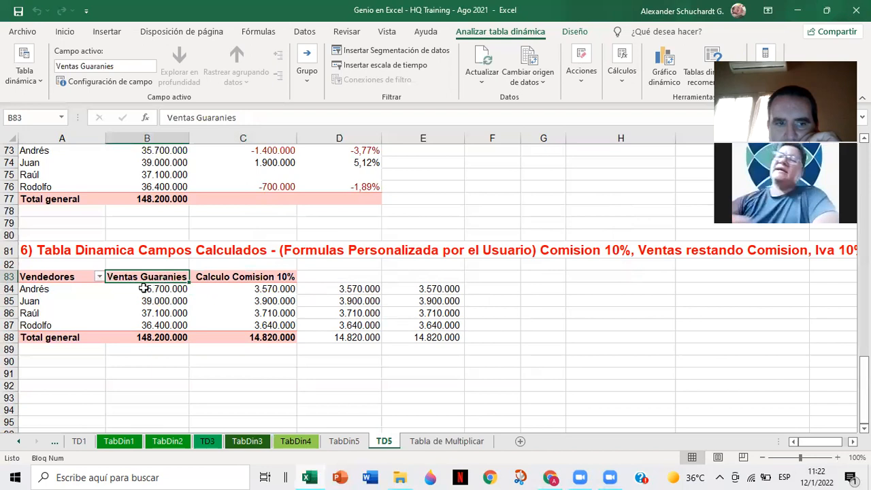
click(83, 275)
click(238, 278)
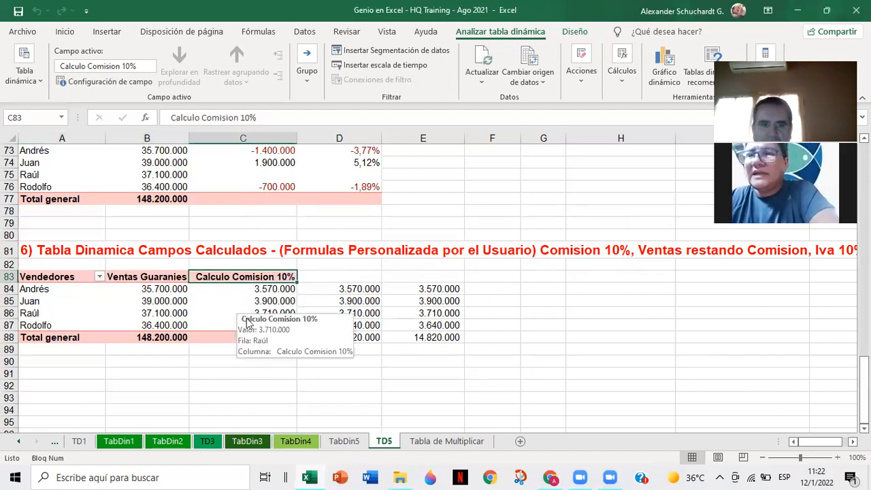
click(56, 336)
double_click(69, 280)
double_click(68, 276)
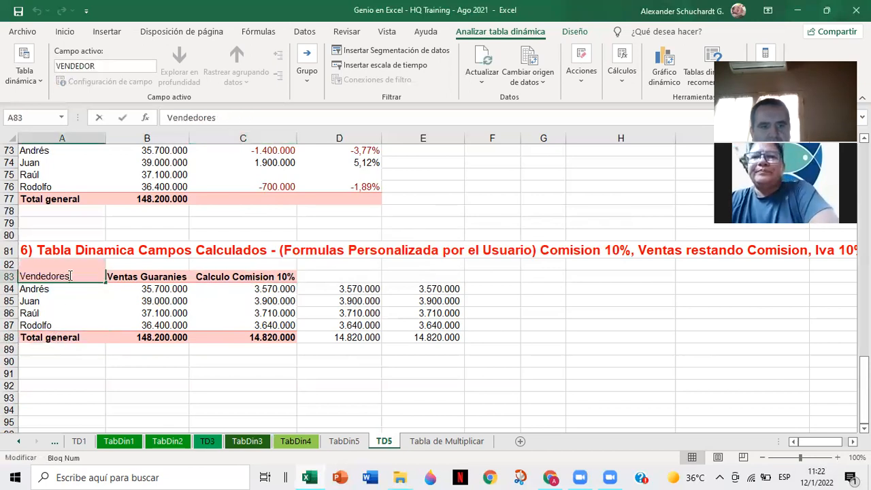
click(65, 291)
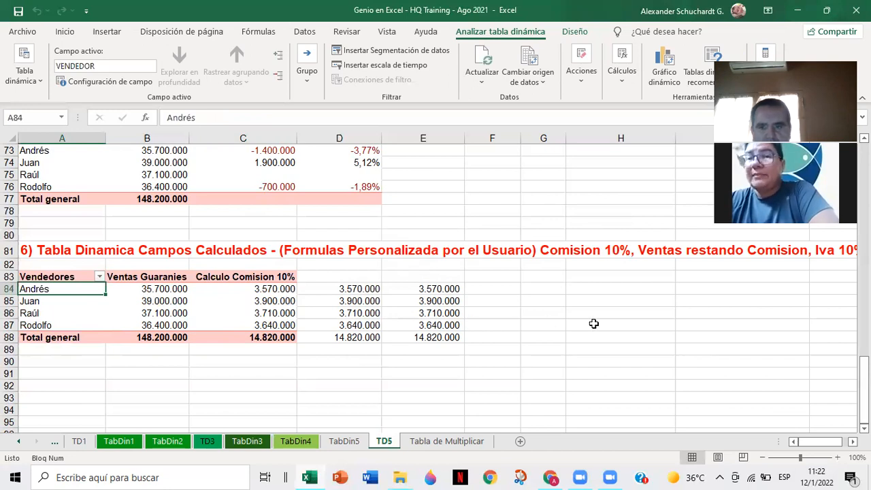
right_click(217, 276)
key(Escape)
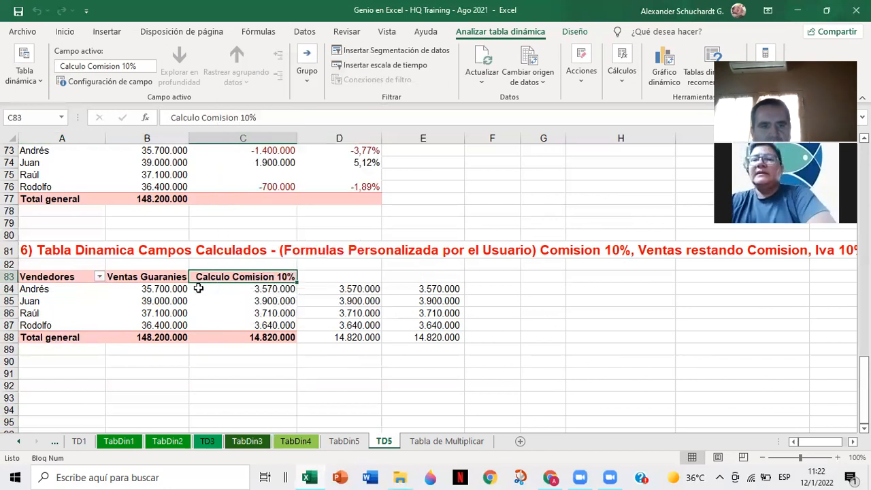
click(212, 275)
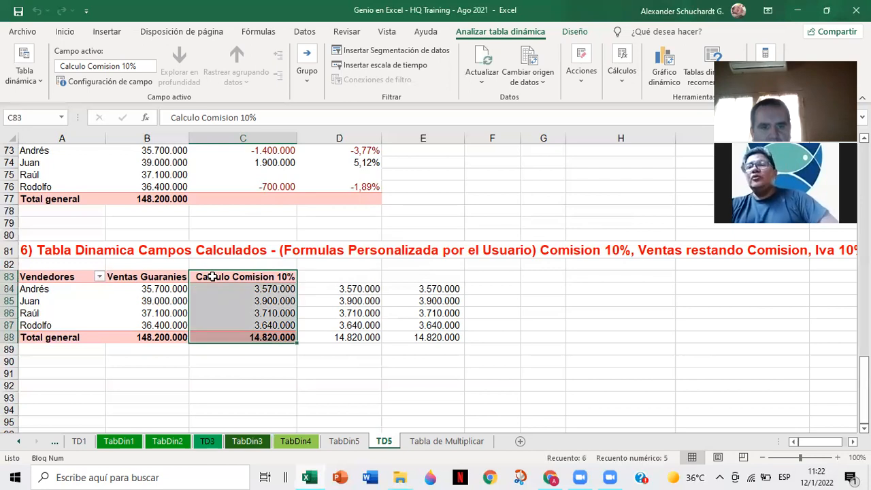
click(329, 276)
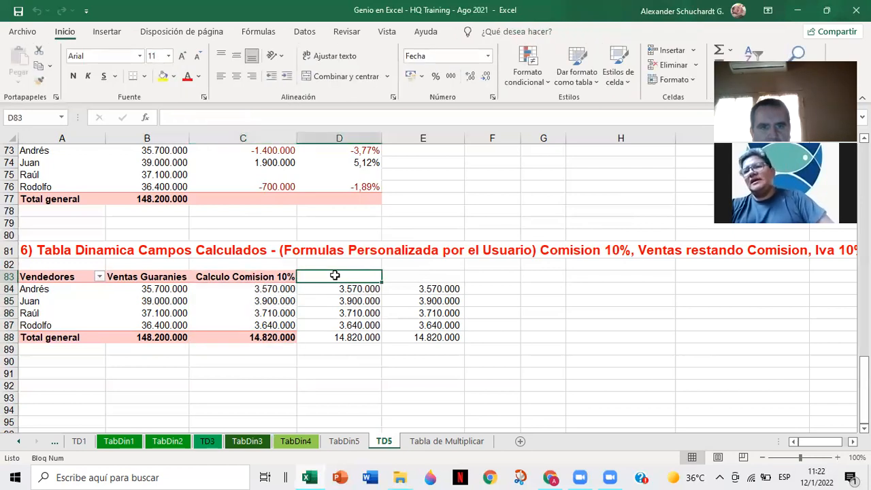
click(437, 278)
click(355, 277)
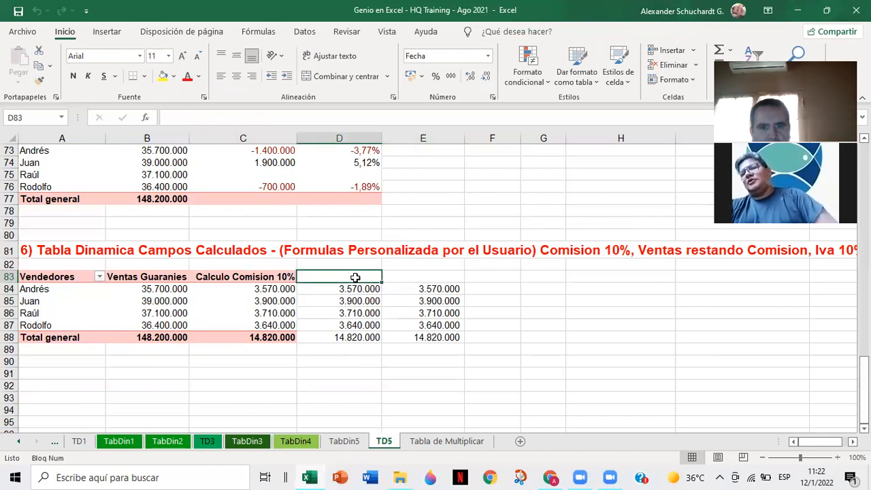
Move the commission values in D84:E88 out of the pivot table's way to the range starting at B90.
drag(355, 288, 423, 341)
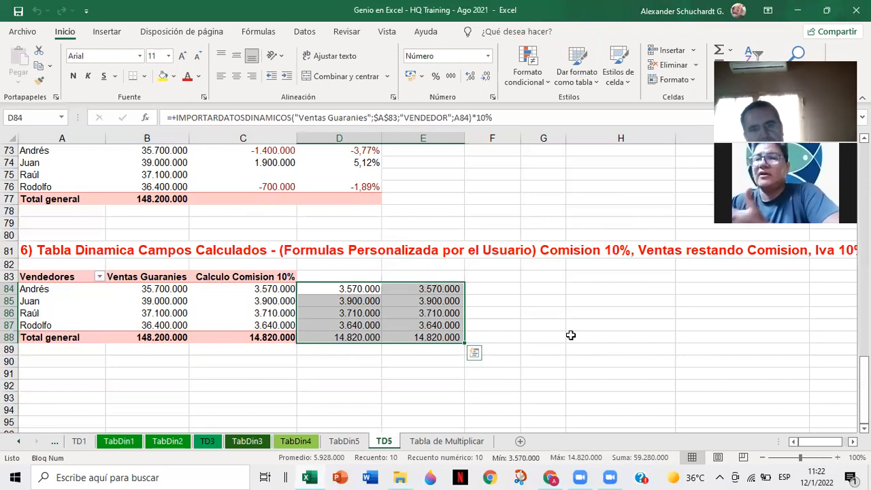
key(ctrl+c)
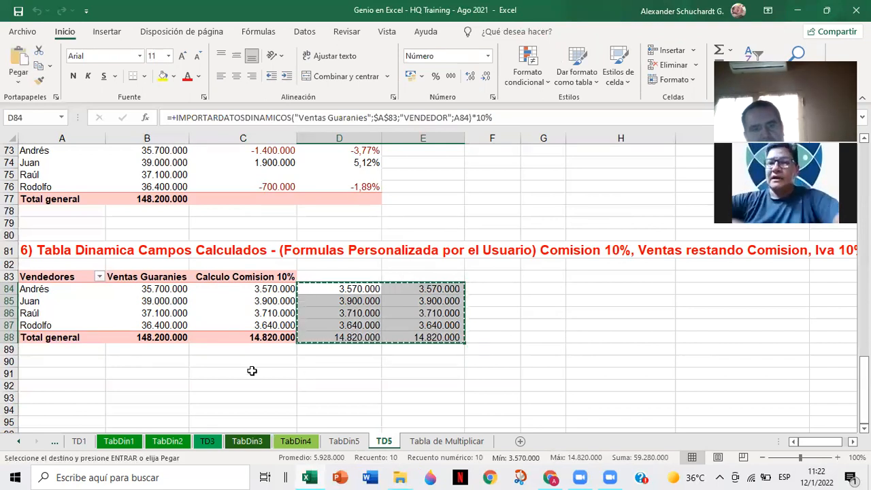
click(174, 360)
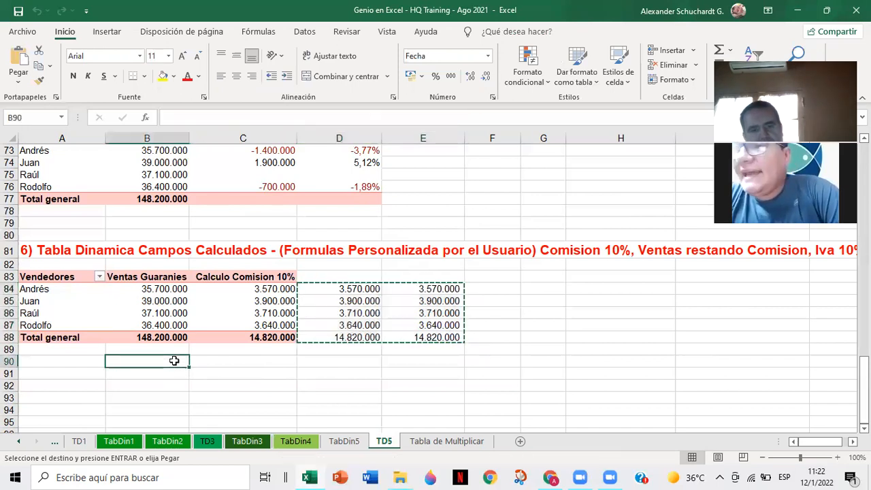
key(Return)
click(347, 374)
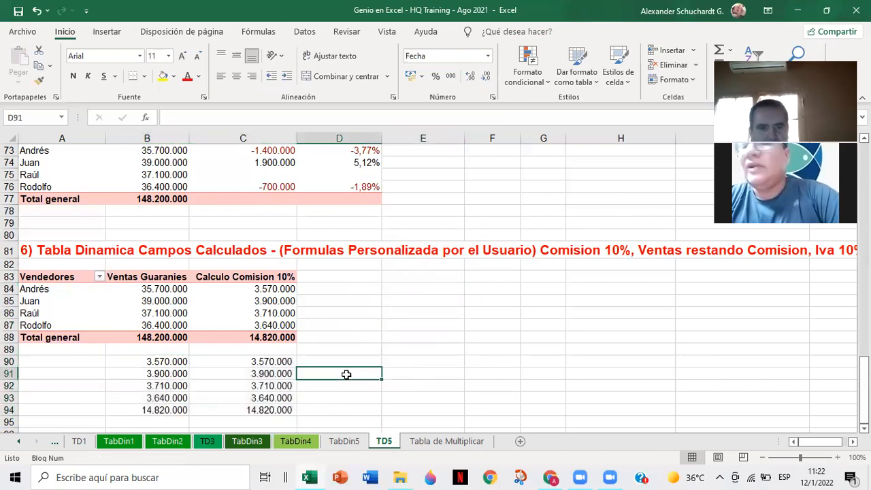
Show the field list for the pivot table containing the Calculo Comision 10% column.
click(269, 290)
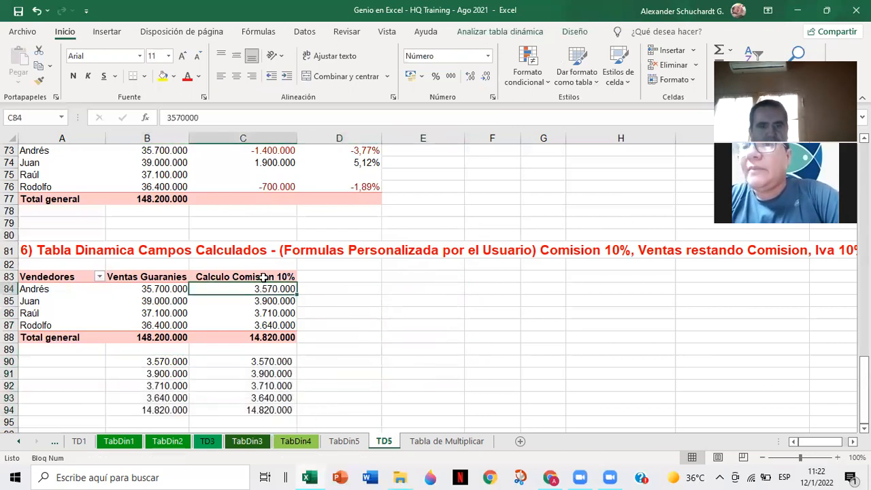
click(263, 277)
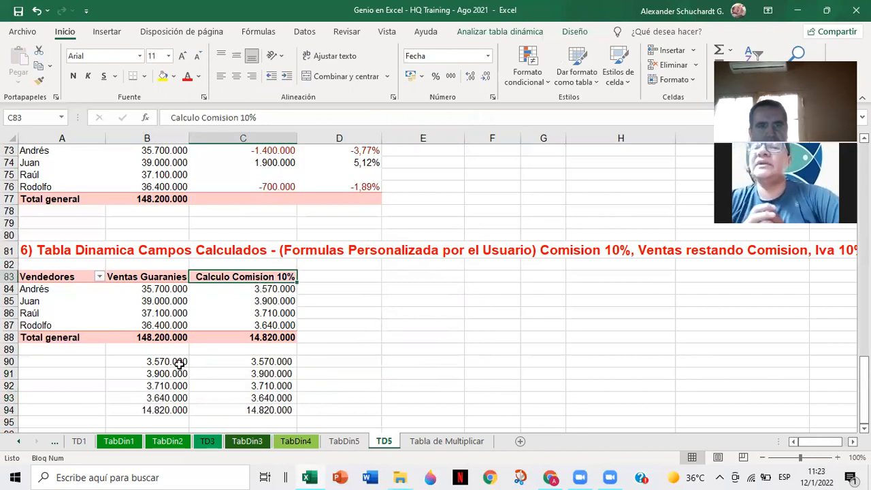
click(506, 32)
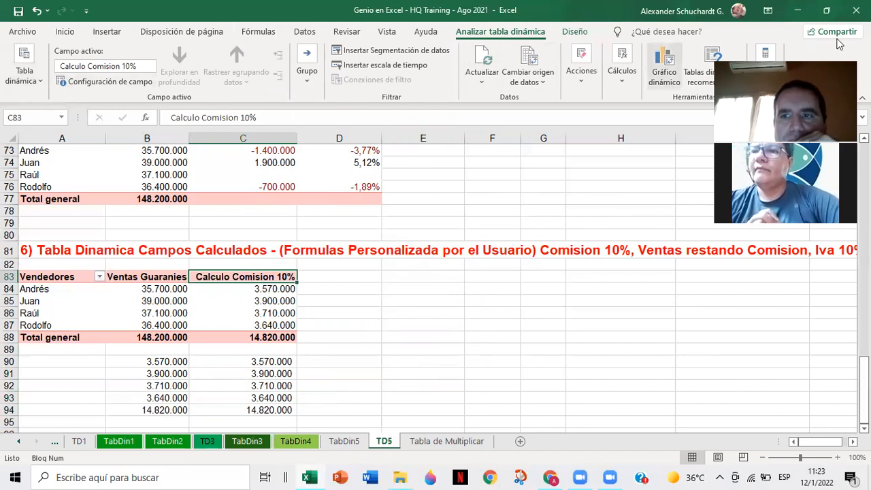
click(766, 76)
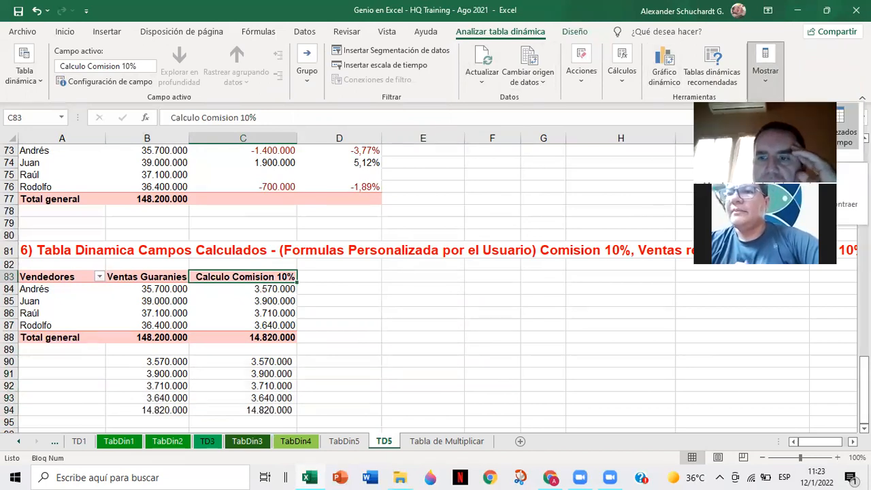
click(769, 126)
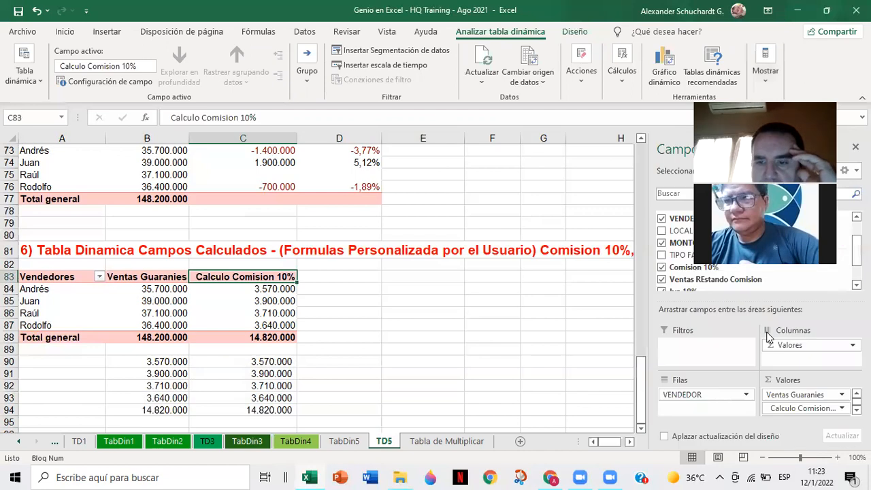
Check the calculated fields placed in the pivot table's Values area and refresh the pivot table.
scroll(748, 250, down, 1)
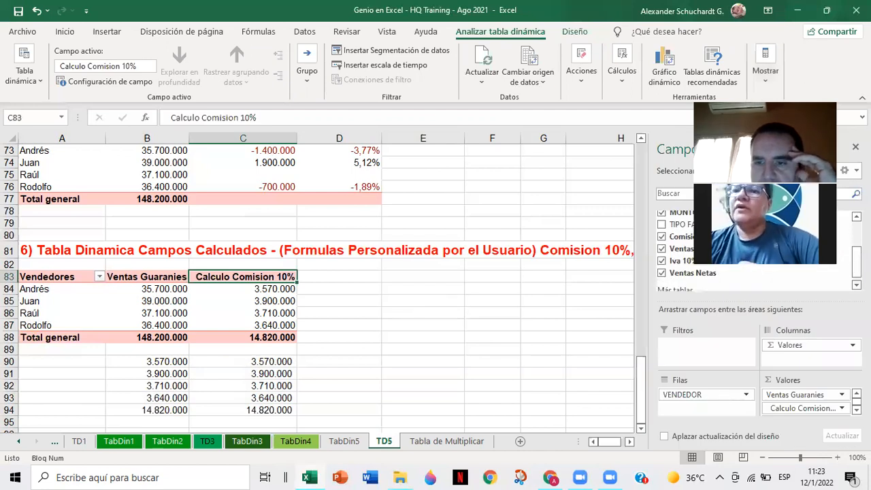
scroll(748, 250, down, 1)
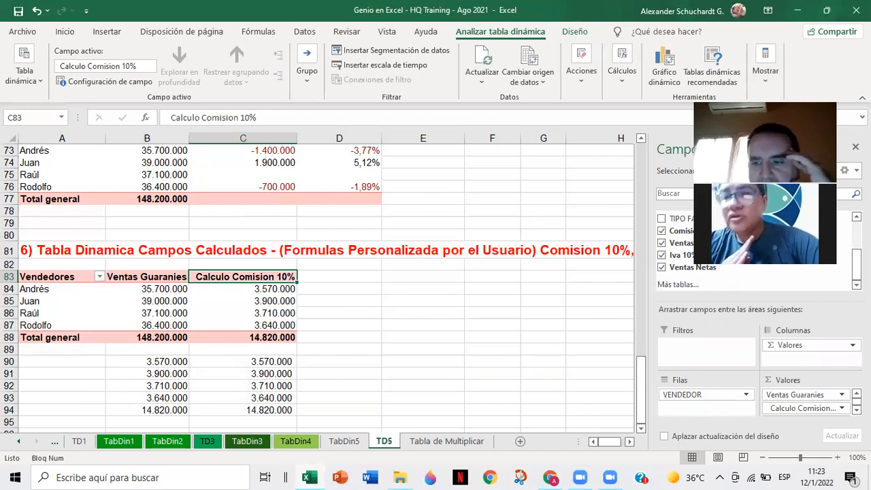
click(857, 409)
click(856, 409)
click(856, 410)
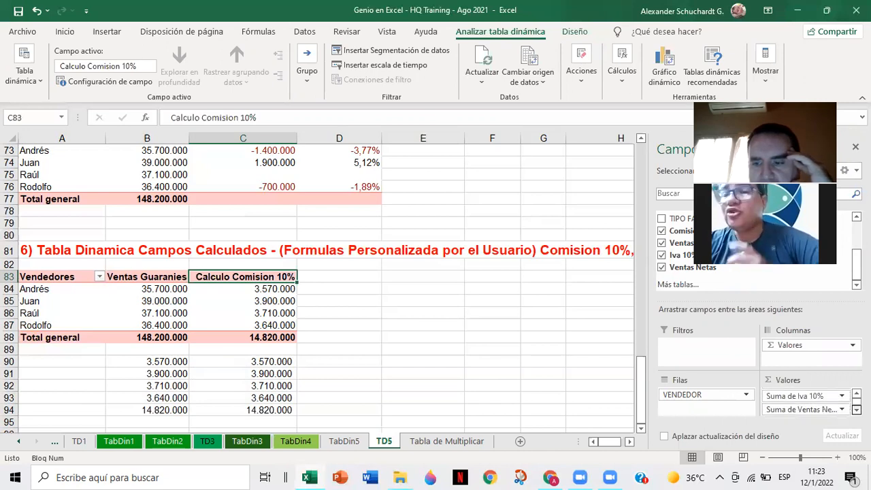
scroll(828, 402, up, 2)
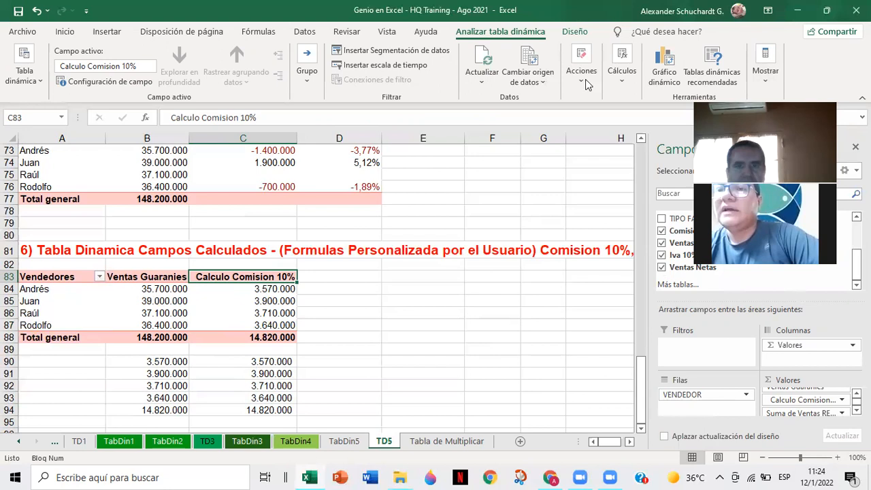
click(481, 77)
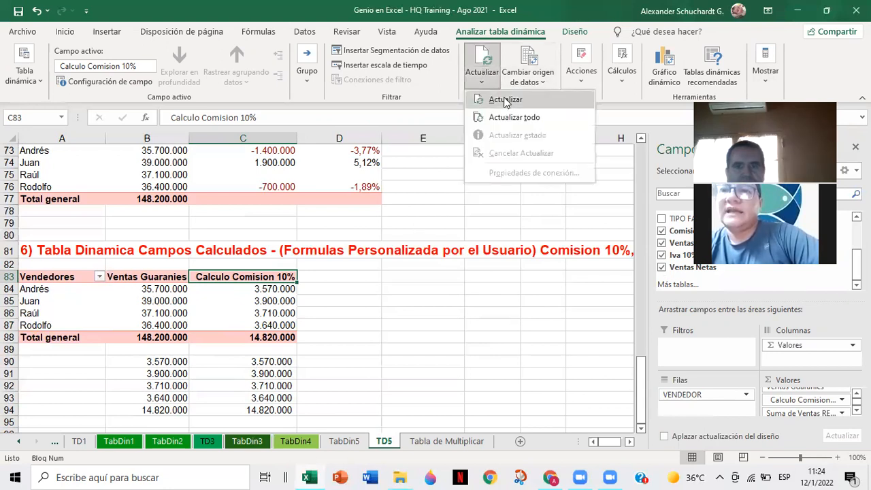
click(505, 101)
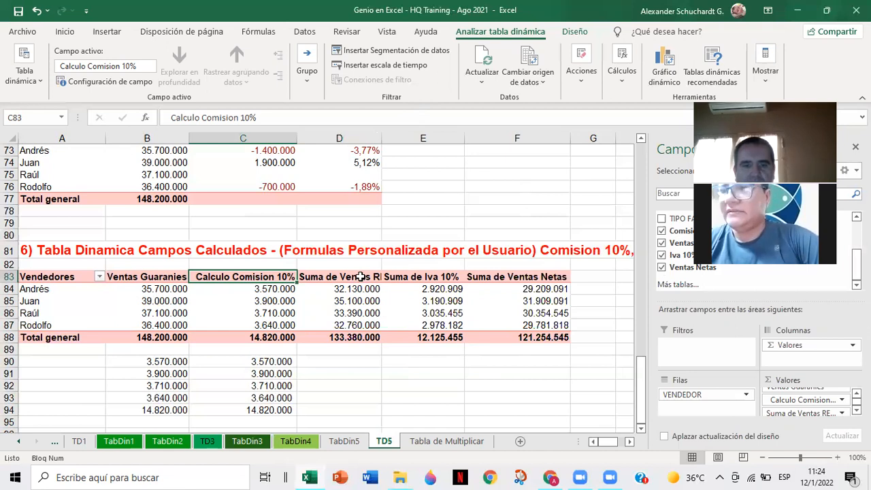
Try to replace all occurrences of "suma de " with nothing in the pivot headers D83:F83, including the trailing space.
drag(360, 276, 544, 276)
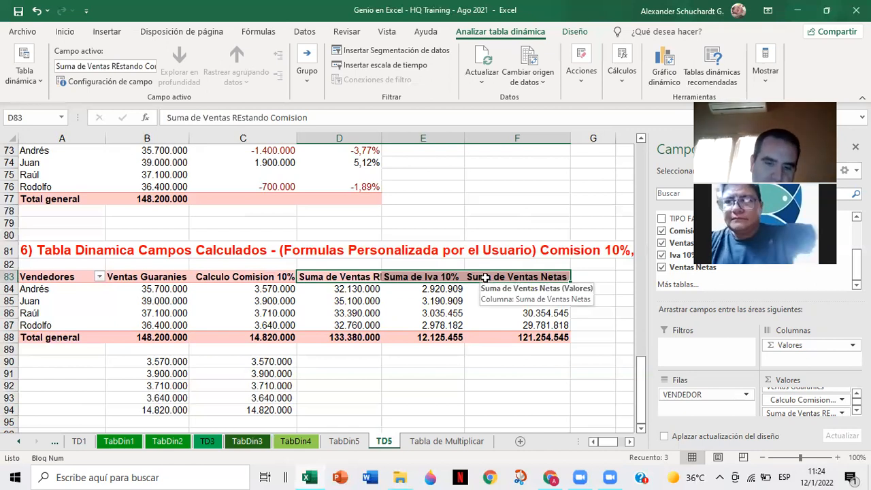
key(ctrl+l)
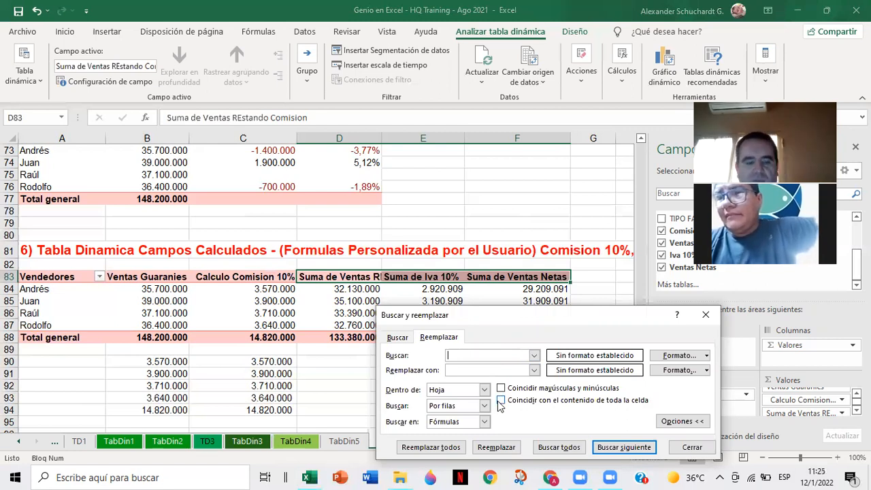
text(suma de)
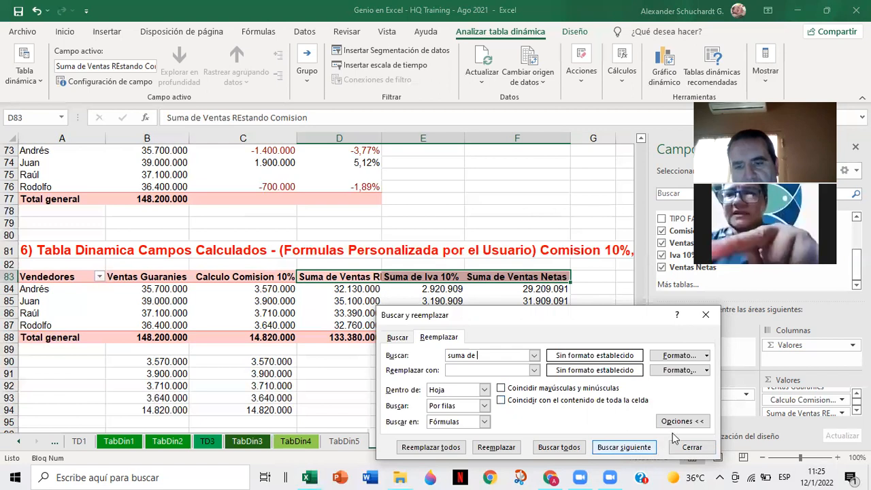
click(429, 447)
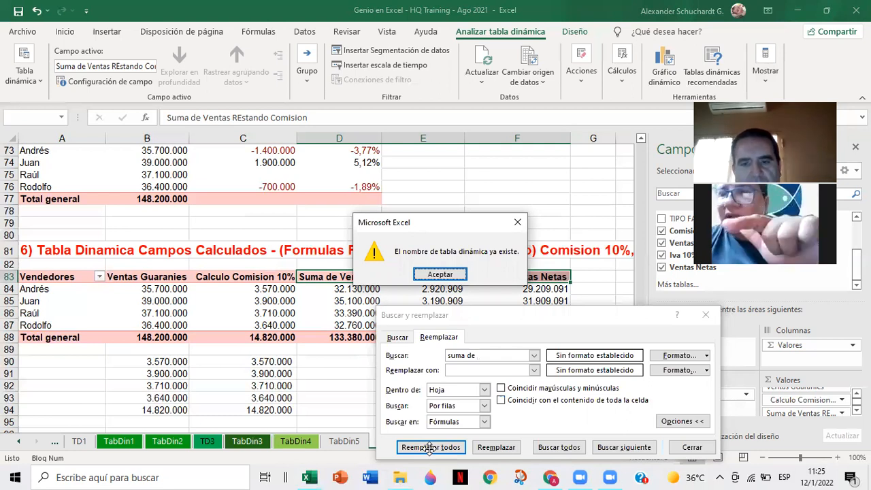
click(451, 279)
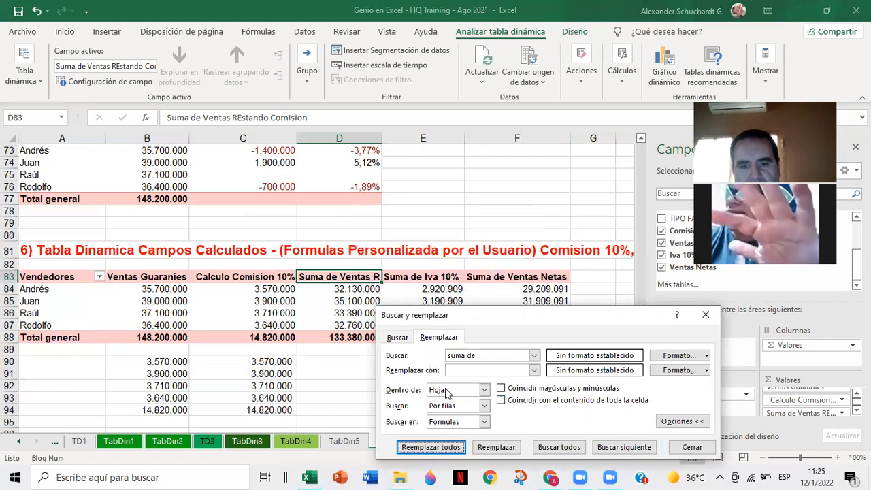
Remove the trailing space from the search text and replace every "suma de" with nothing.
click(496, 354)
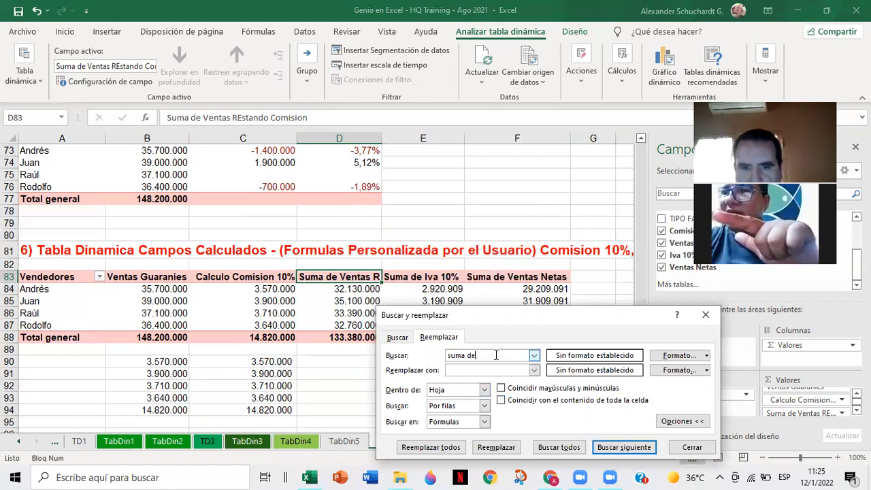
click(428, 447)
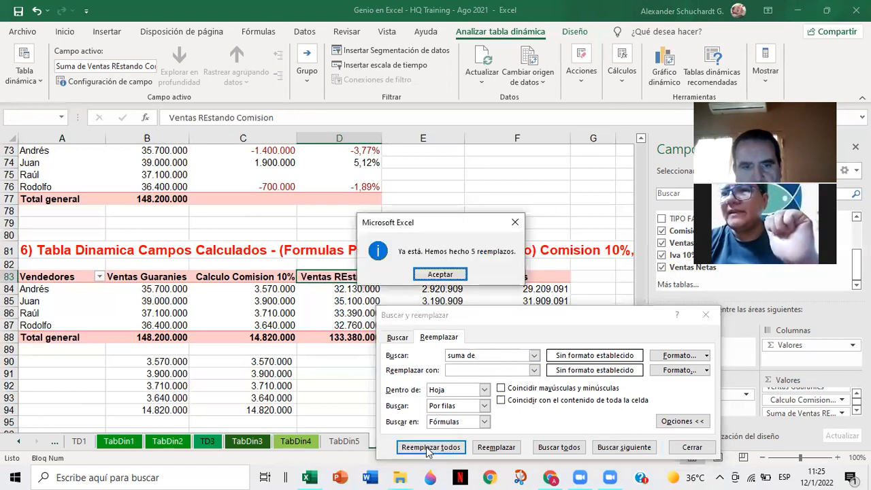
click(440, 275)
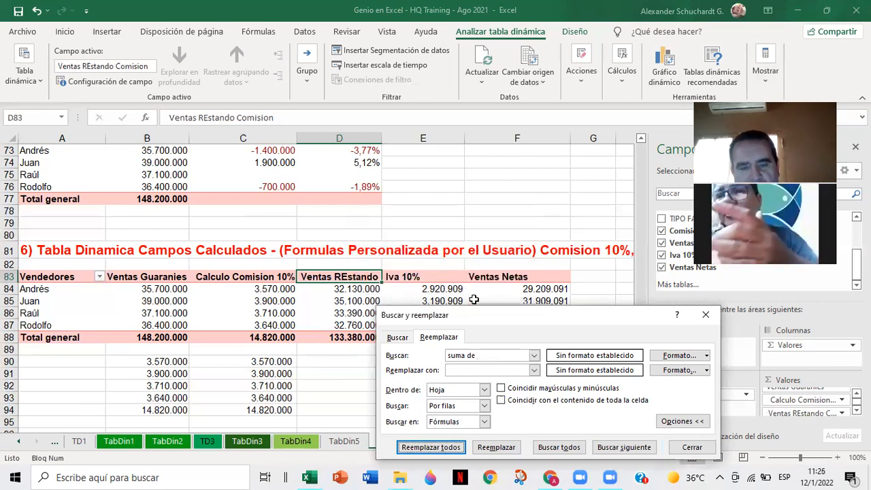
click(692, 447)
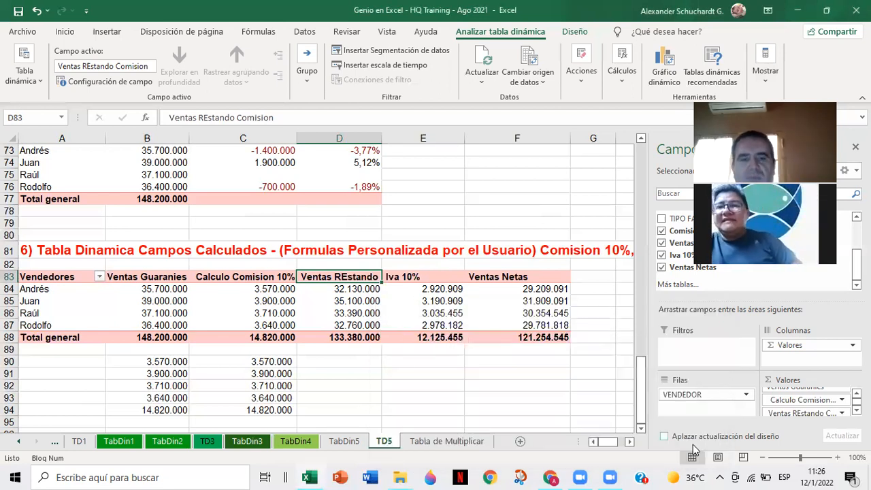
Try to correct the header in D83 to "Ventas Restando Comision" directly in the cell.
click(207, 122)
key(BackSpace)
text(e)
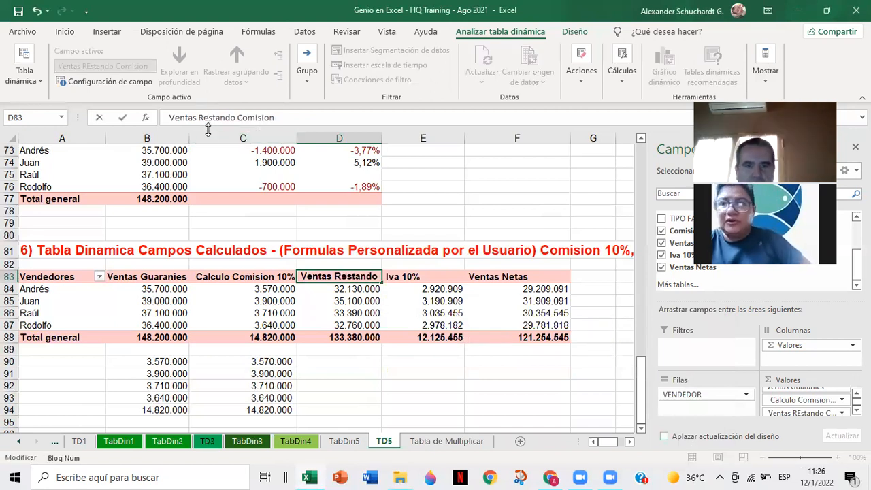
click(393, 372)
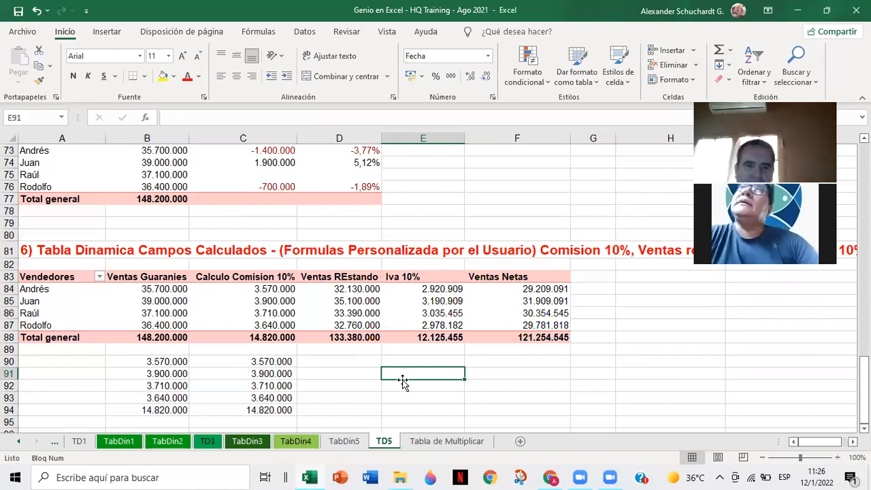
Try to set the custom name in D83's value field settings to "Ventas Restando Comision".
click(349, 276)
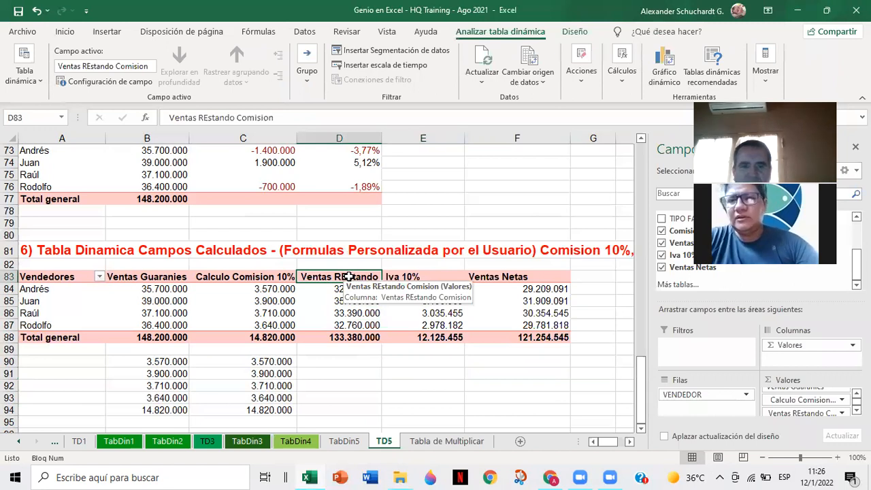
double_click(348, 276)
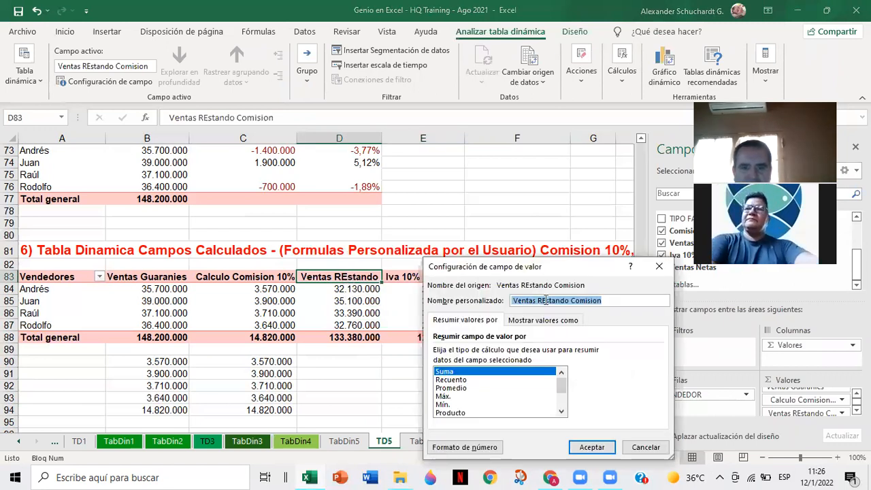
click(546, 299)
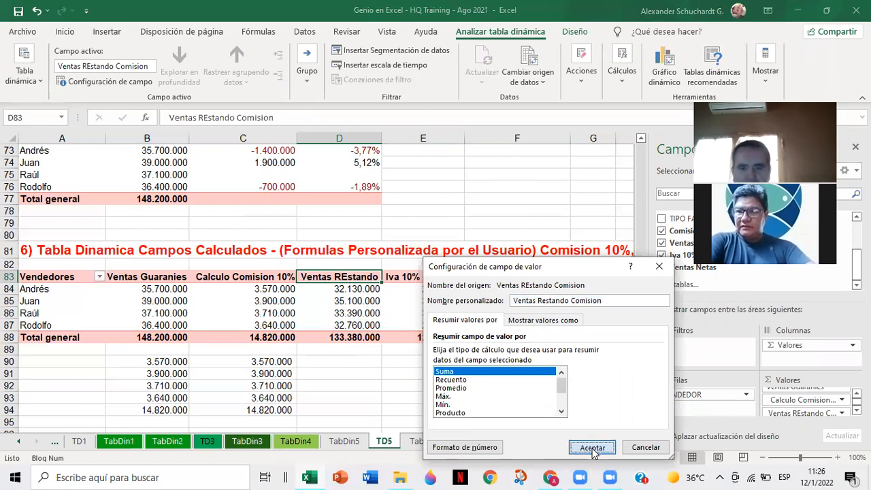
click(592, 448)
click(365, 371)
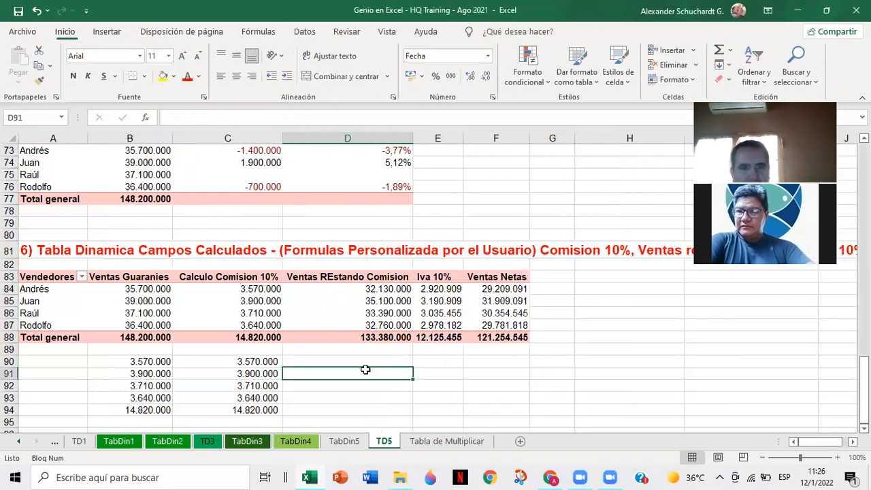
Open the pivot table's calculated field definitions and load the "Ventas REstando Comision" field with its formula.
click(348, 277)
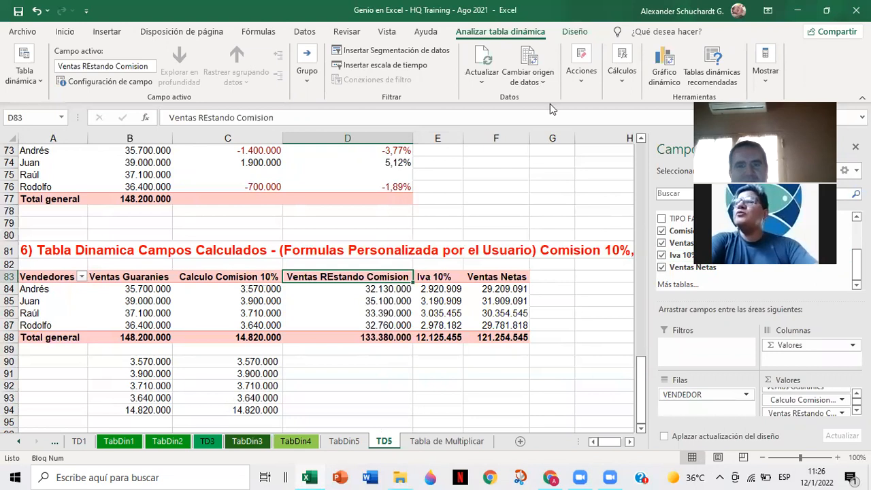
click(303, 33)
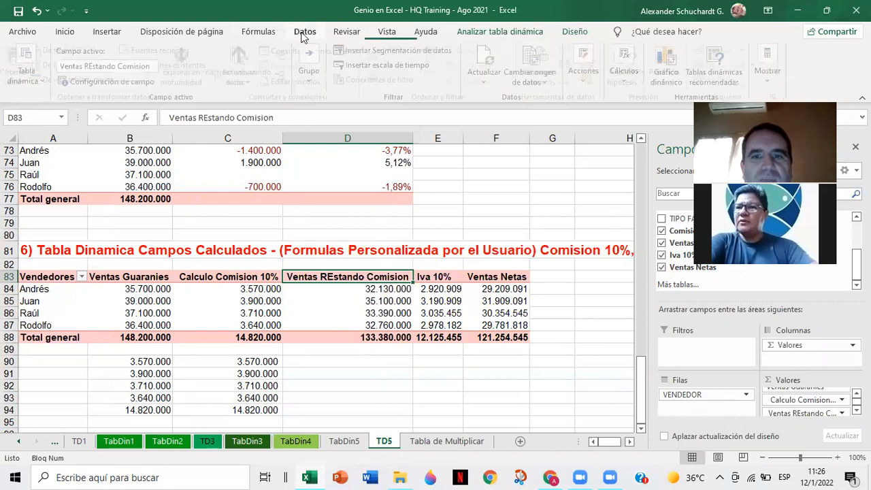
click(257, 32)
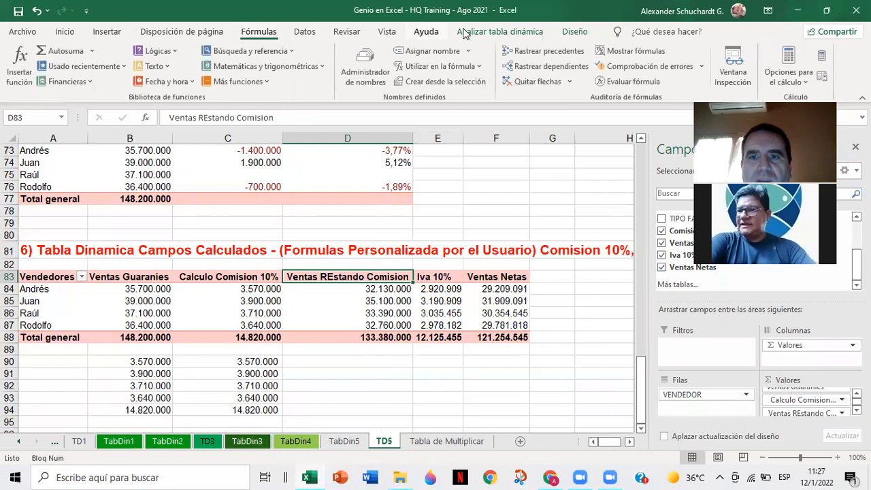
click(575, 32)
click(518, 34)
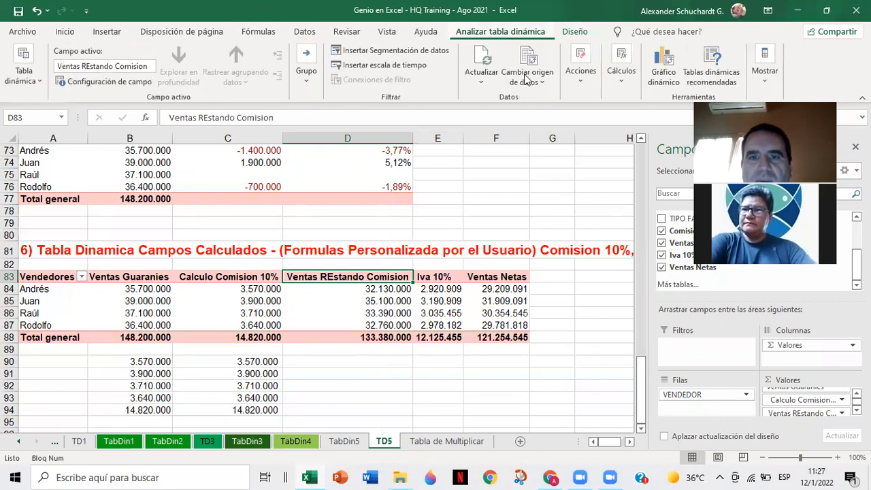
click(579, 75)
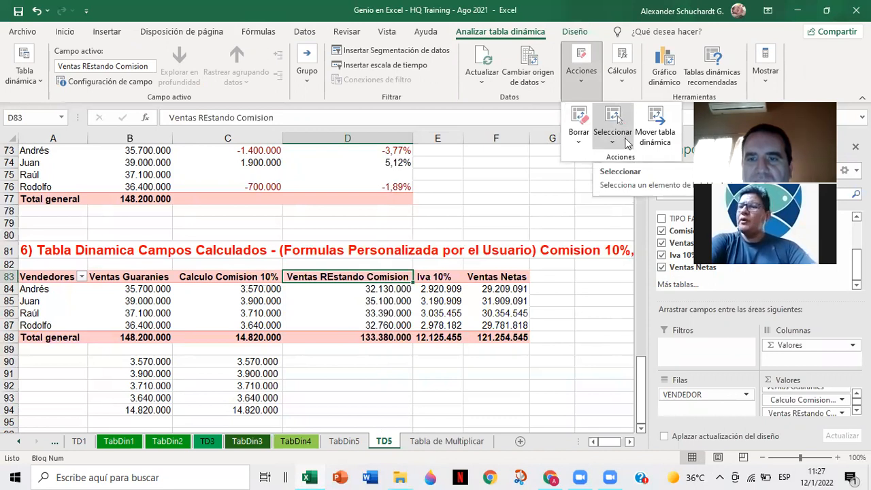
click(618, 81)
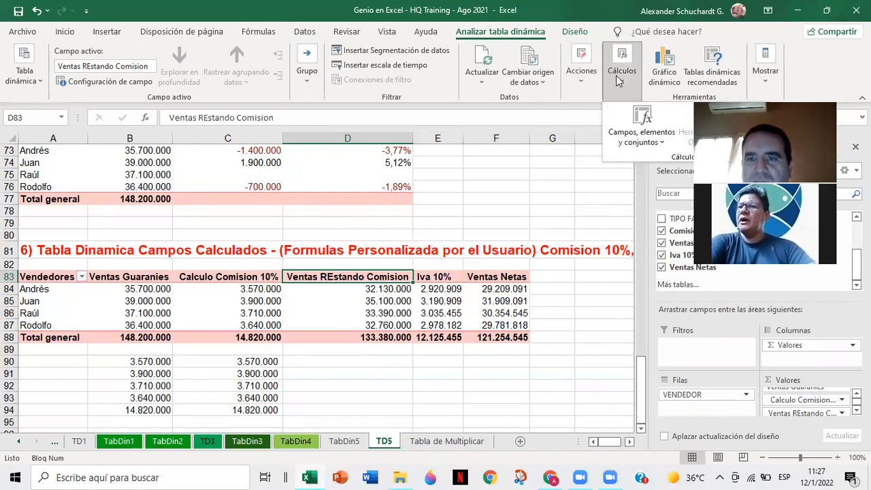
click(638, 124)
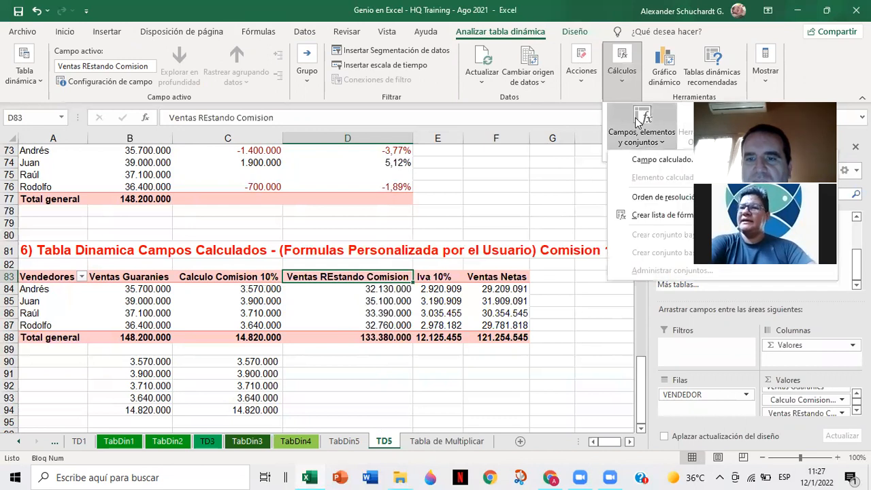
click(653, 160)
drag(540, 378, 539, 395)
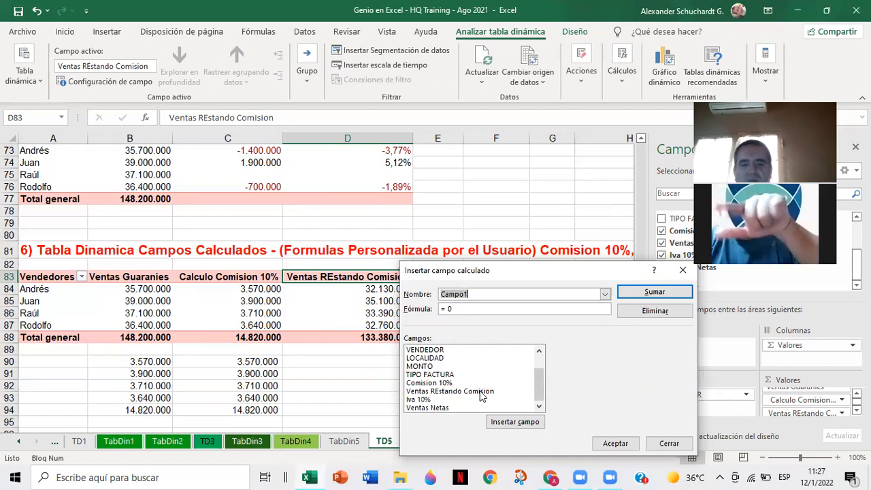
click(605, 294)
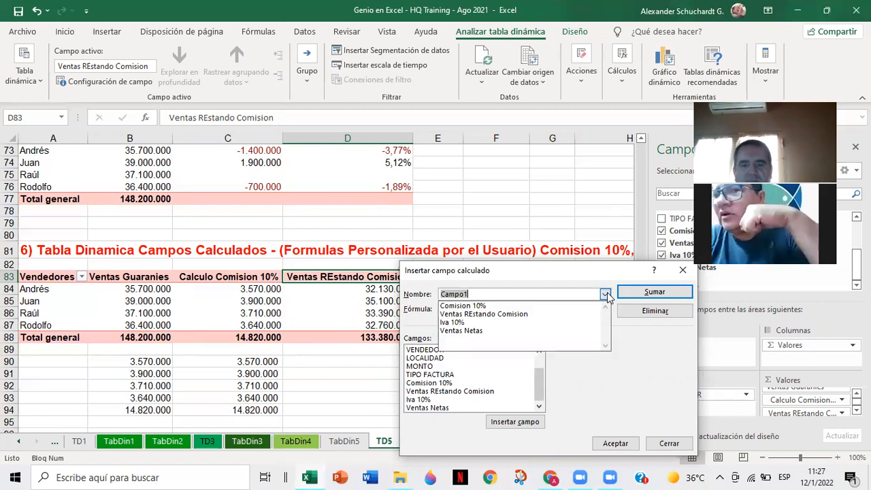
click(524, 314)
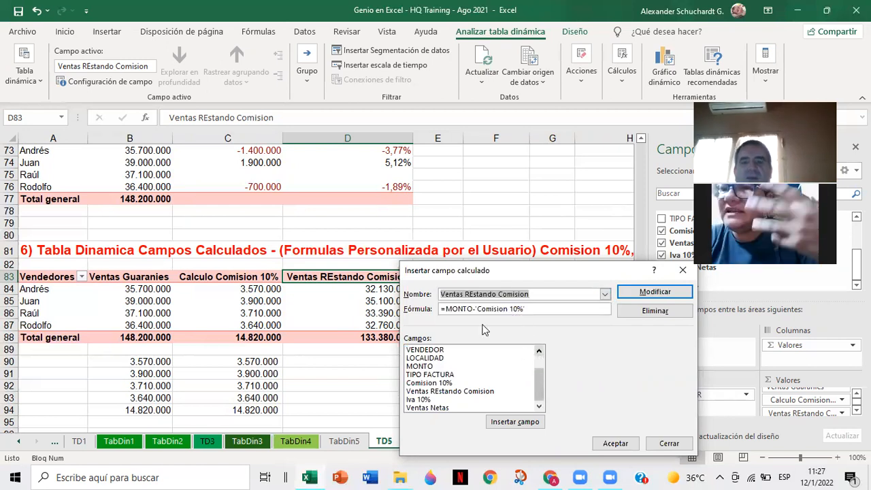
Change the loaded field's name to "Ventas sin Comision" and accept it as a calculated field with the formula =MONTO-'Comision 10%'.
click(474, 293)
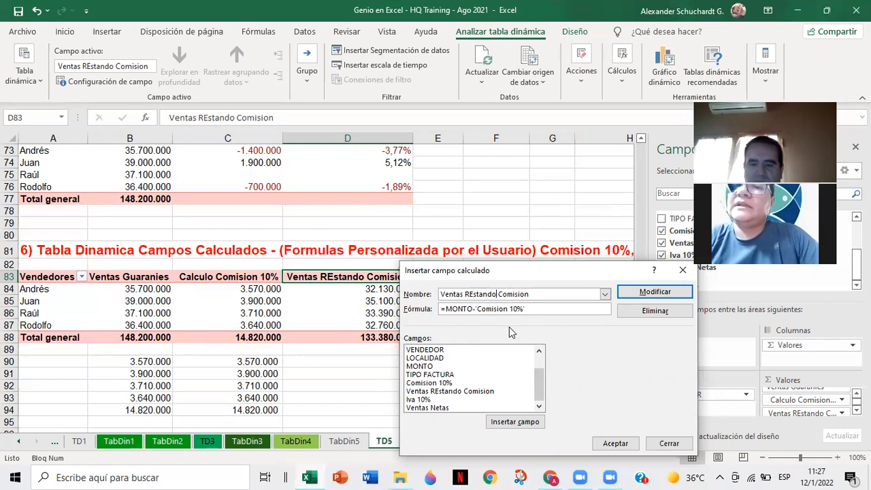
key(BackSpace)
key(BackSpace)
key(BackSpace)
key(BackSpace)
key(BackSpace)
key(BackSpace)
key(BackSpace)
key(BackSpace)
text(sin)
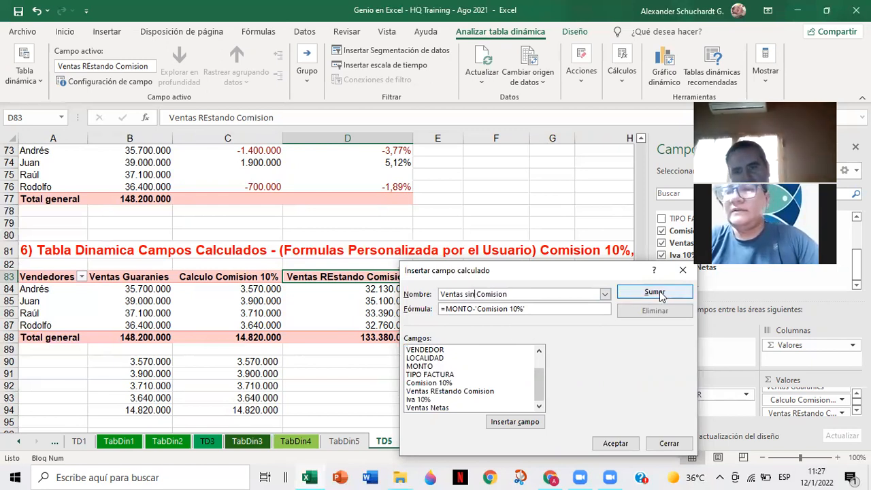
click(616, 443)
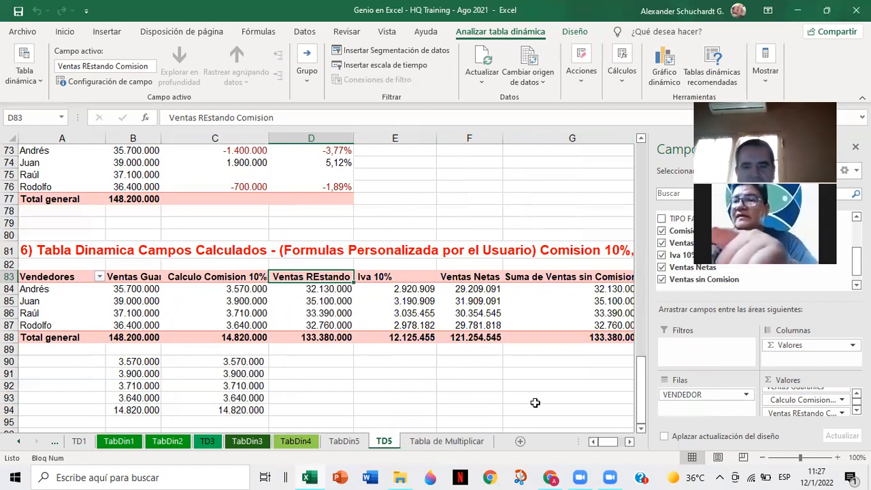
Reopen the calculated field definitions and bring up the formula of "Ventas REstando Comision".
scroll(535, 402, right, 1)
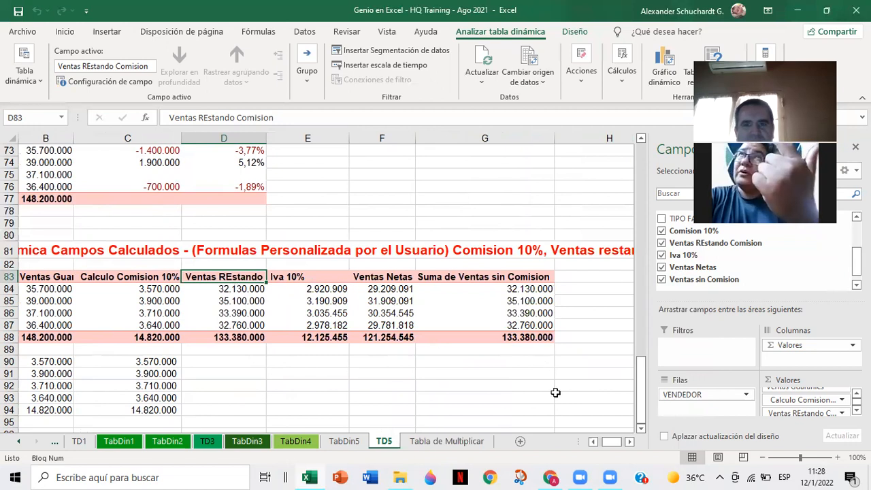
click(628, 70)
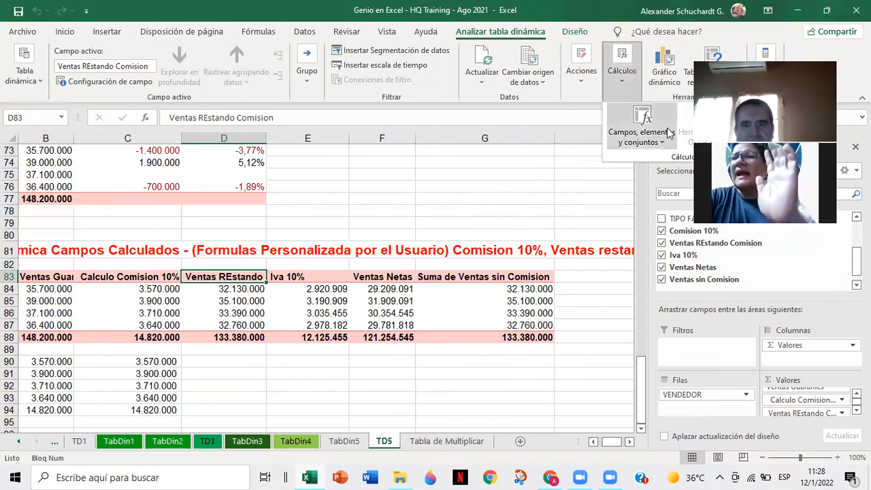
click(641, 129)
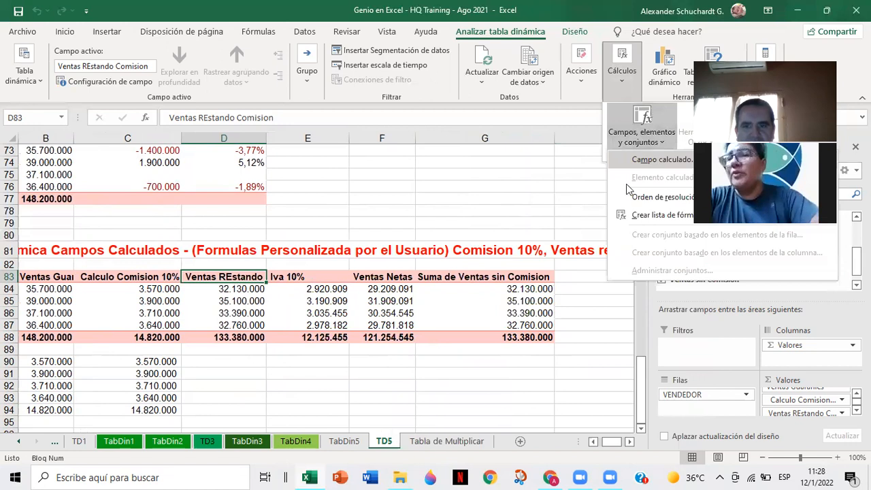
click(657, 159)
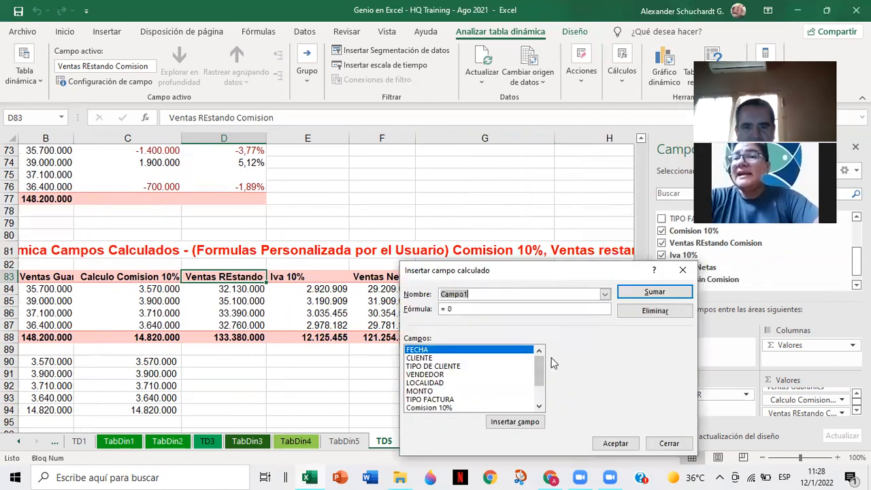
drag(540, 367, 539, 406)
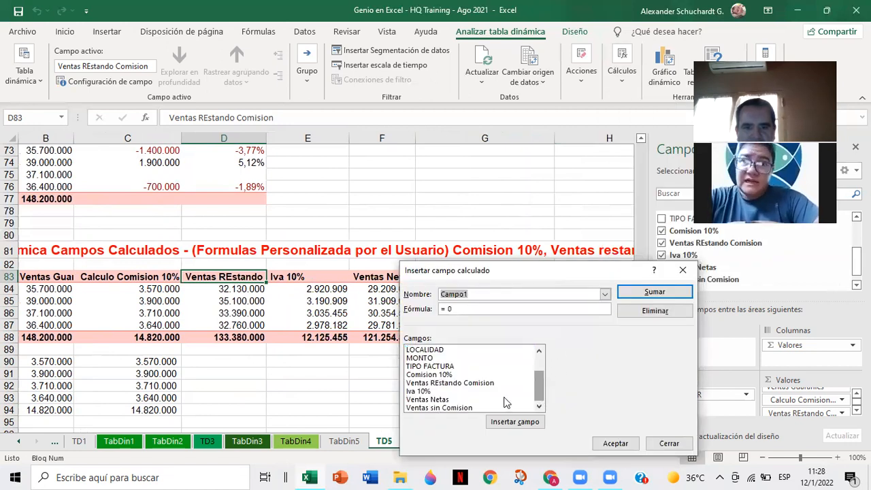
click(458, 383)
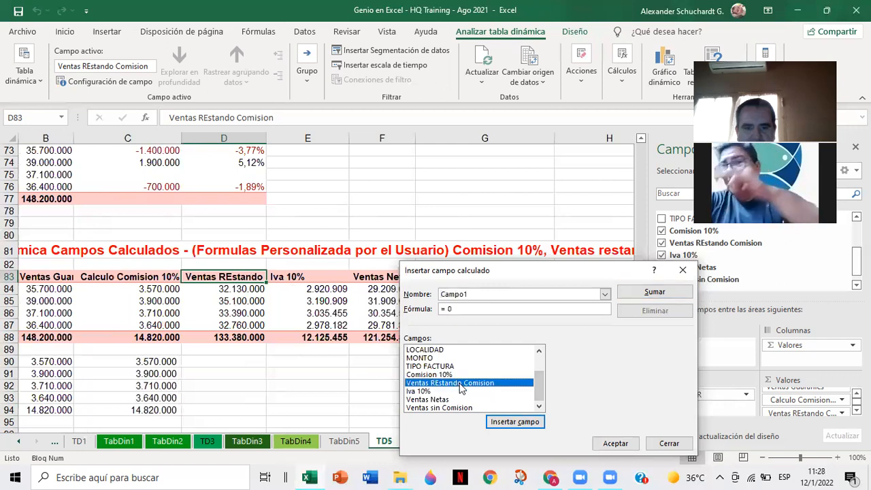
click(605, 294)
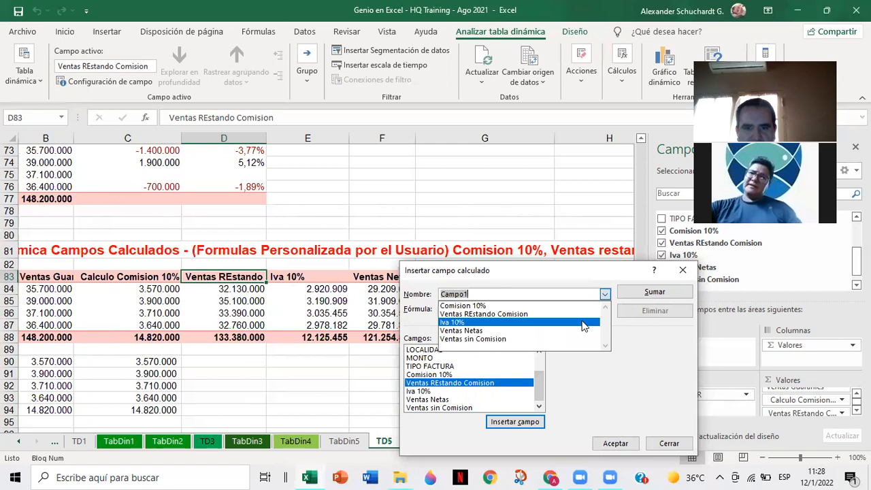
click(582, 315)
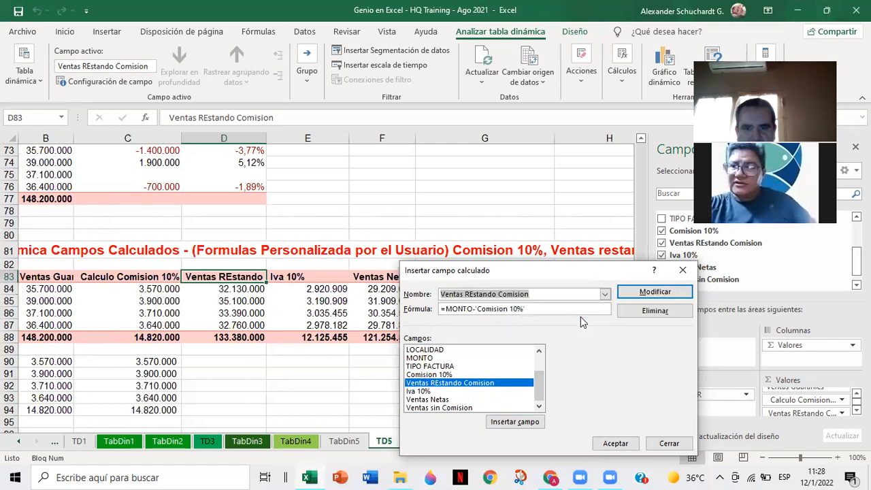
Try to modify the existing calculated field's name to "Ventas Restando Comision" and accept the definition.
click(654, 293)
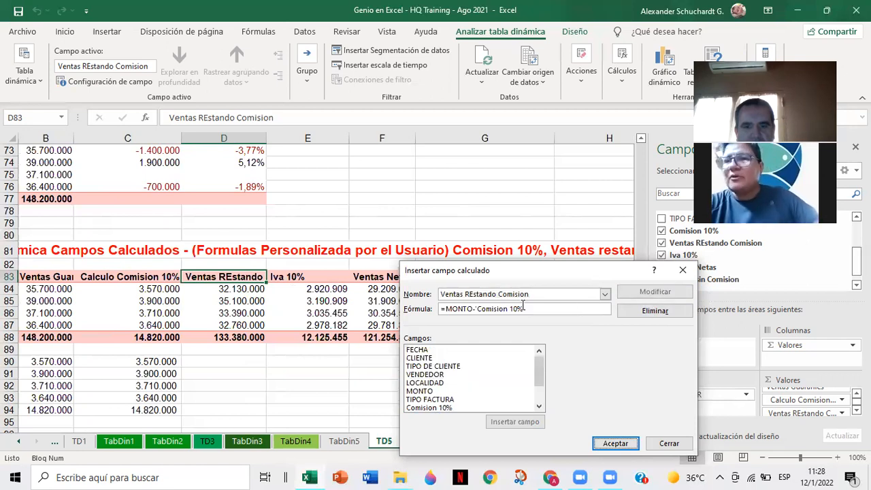
click(495, 294)
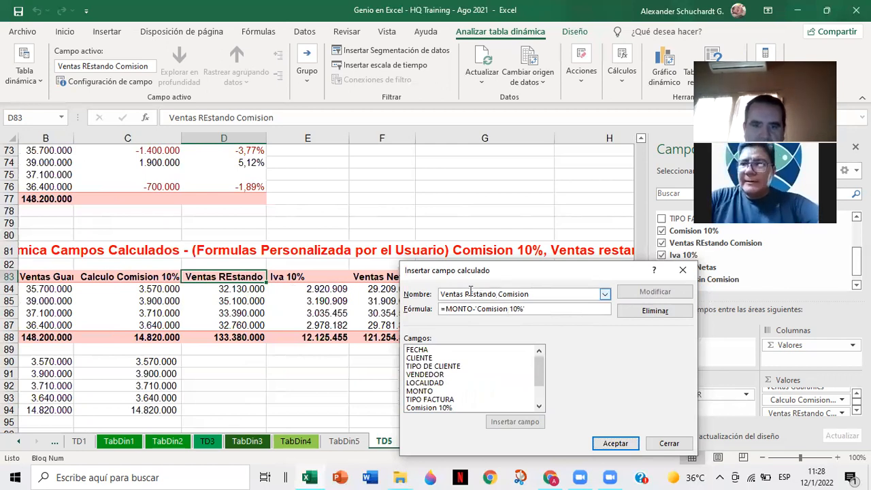
key(BackSpace)
text(e)
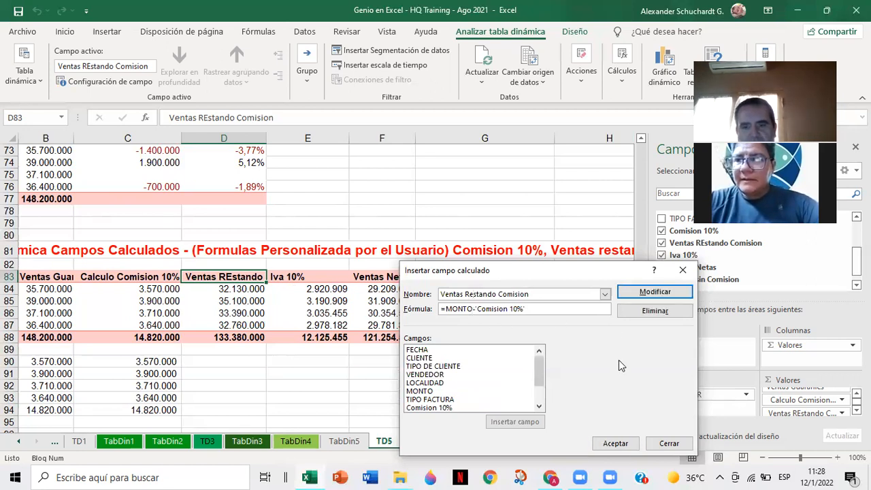
click(655, 291)
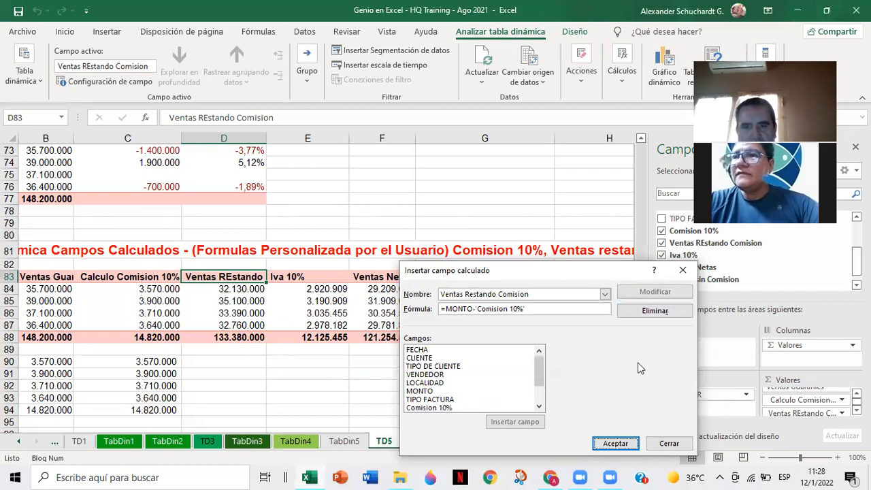
click(608, 443)
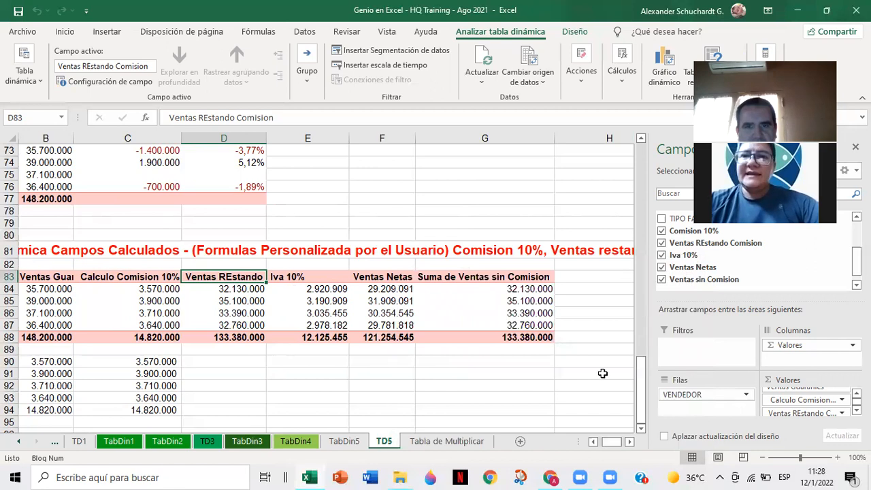
Refresh the pivot table and check the calculated field names in its field list.
click(482, 81)
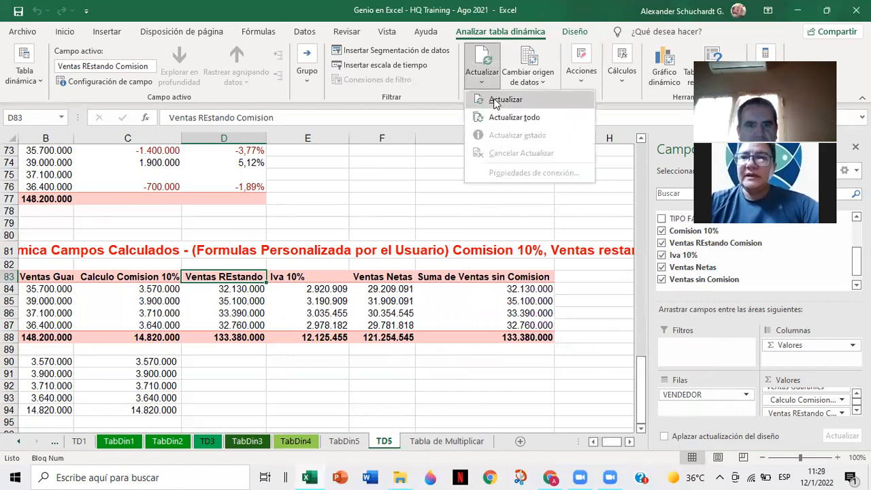
click(491, 98)
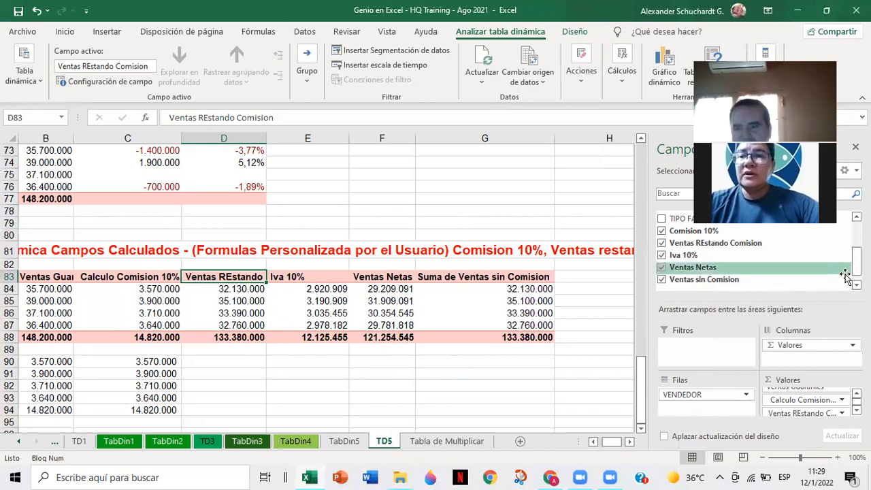
scroll(748, 251, down, 1)
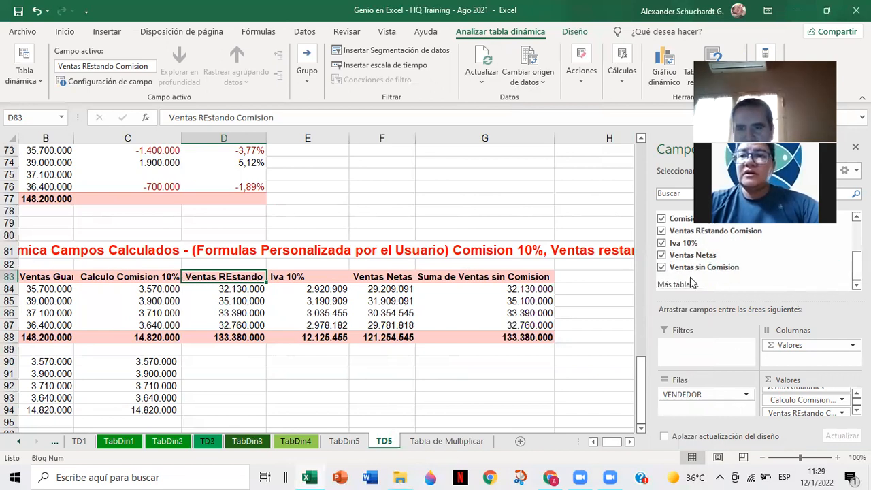
click(677, 285)
click(657, 397)
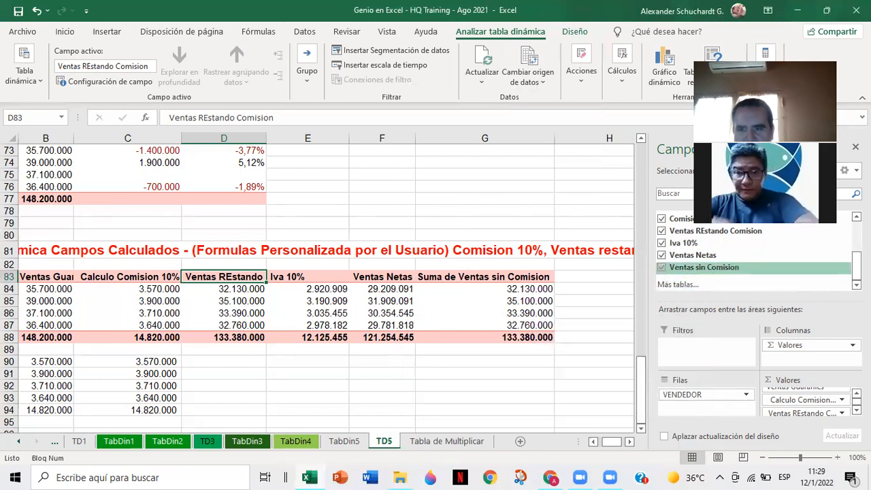
mouse_move(855, 267)
mouse_down()
mouse_move(856, 249)
mouse_move(855, 267)
mouse_up()
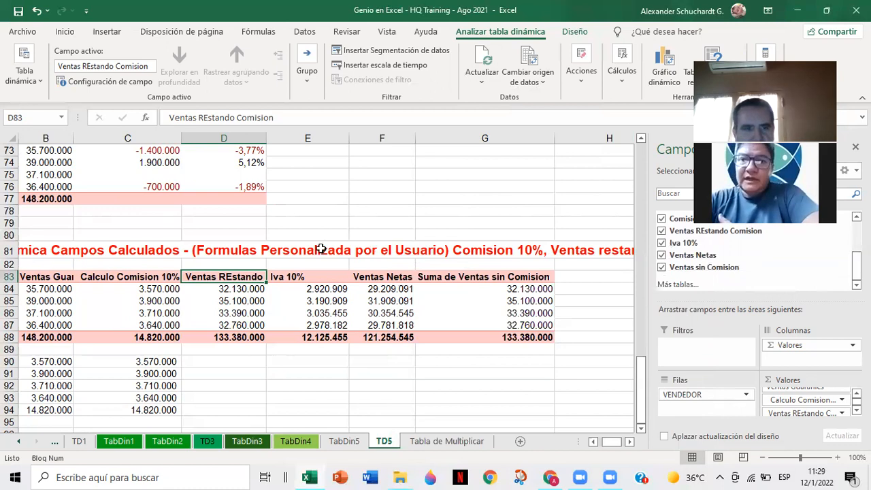
Try to correct the capital E in the "Ventas REstando Comision" column header to a lowercase e.
click(206, 117)
key(BackSpace)
text(e)
click(227, 306)
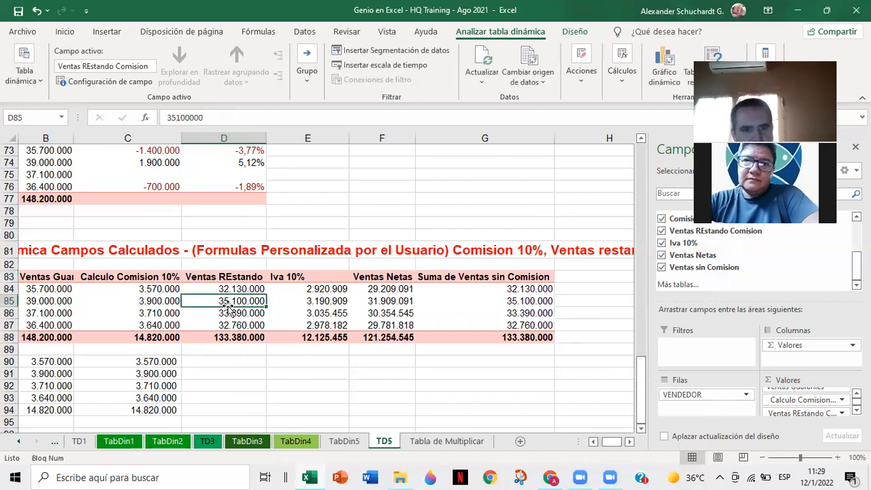
Delete the calculated field "Ventas REstando Comision" from the pivot table and accept the change.
click(239, 279)
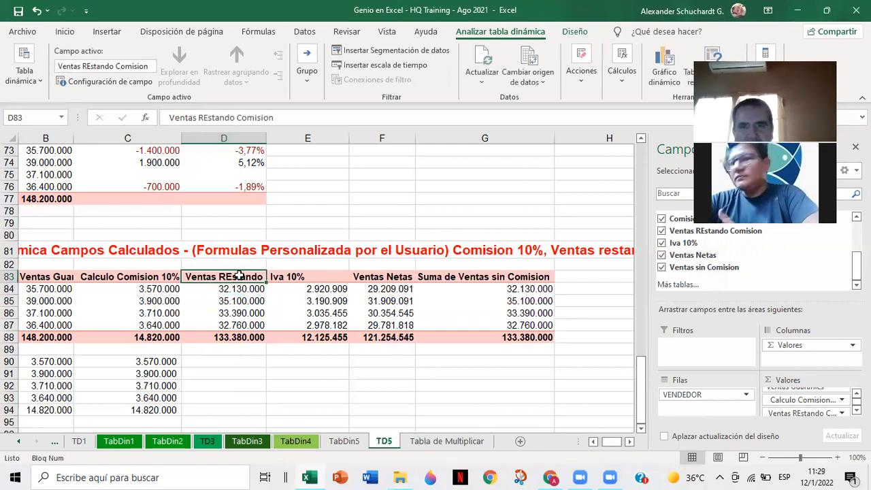
click(621, 92)
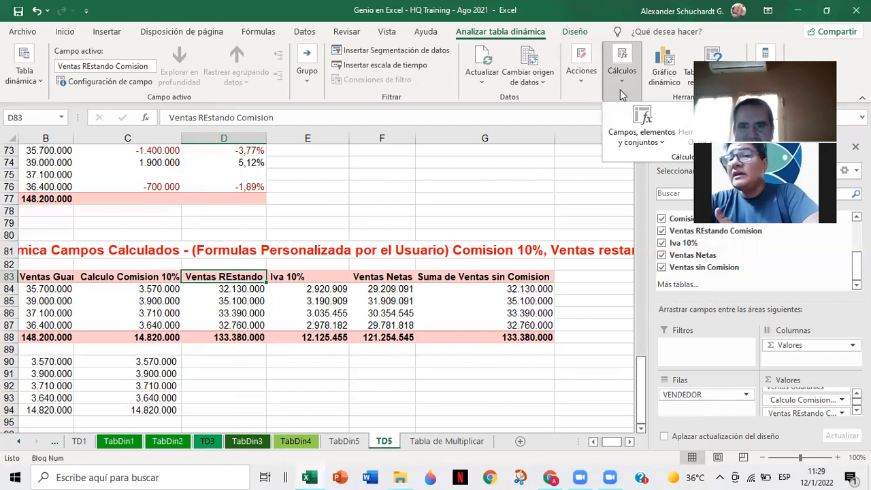
click(641, 131)
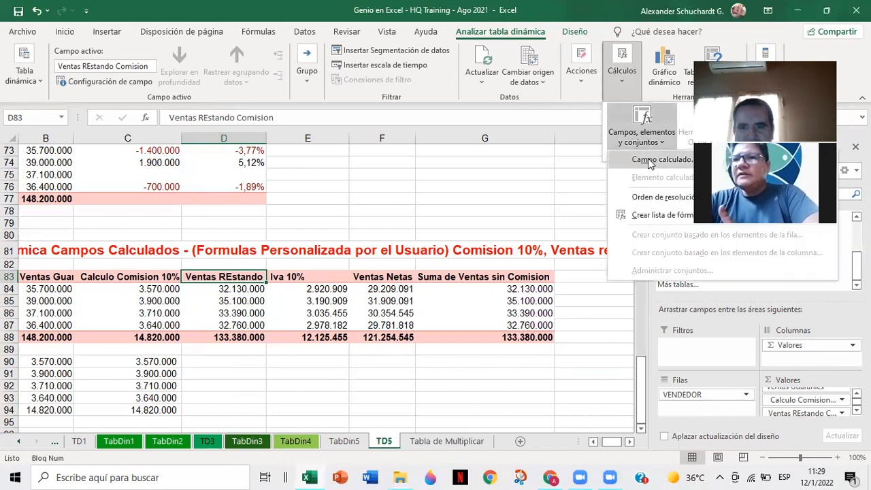
click(647, 159)
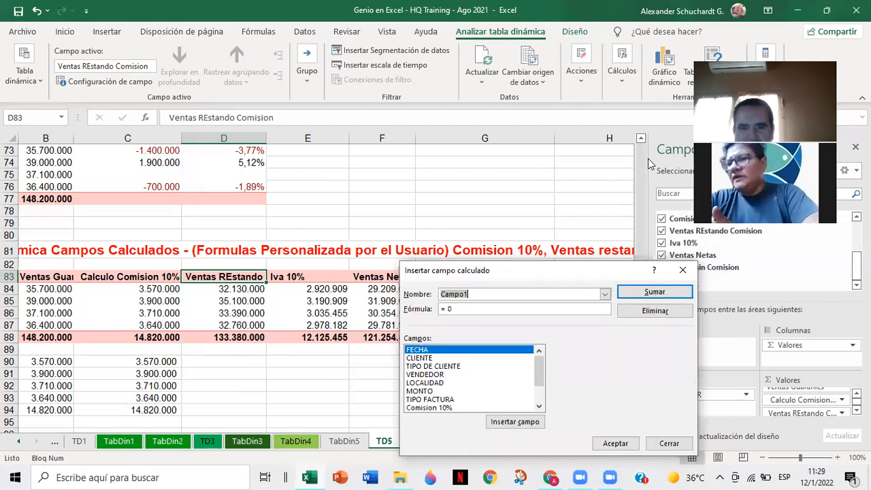
click(604, 294)
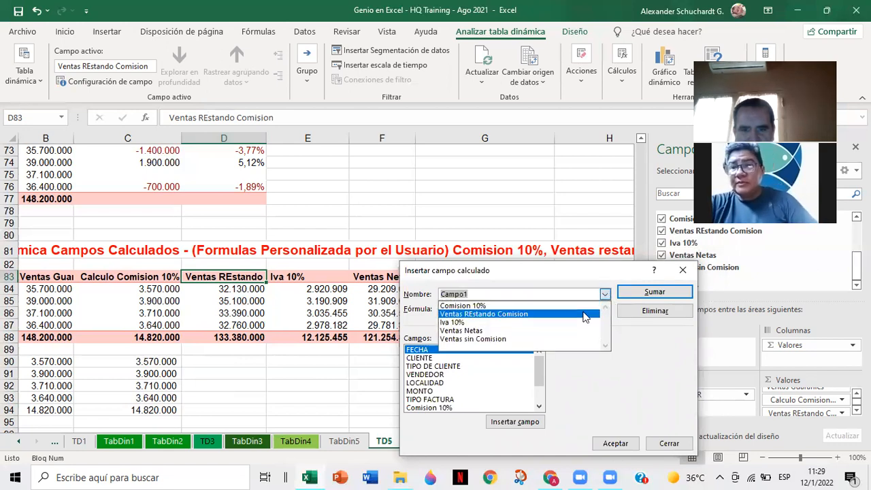
click(579, 315)
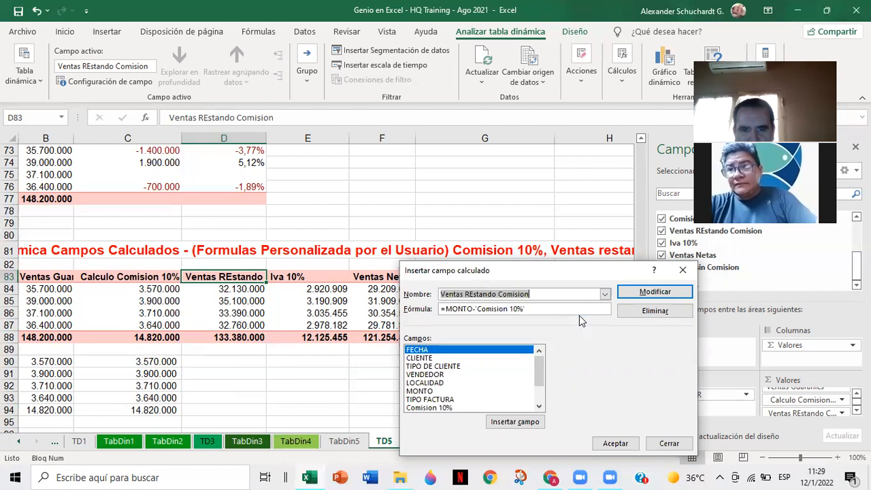
click(639, 311)
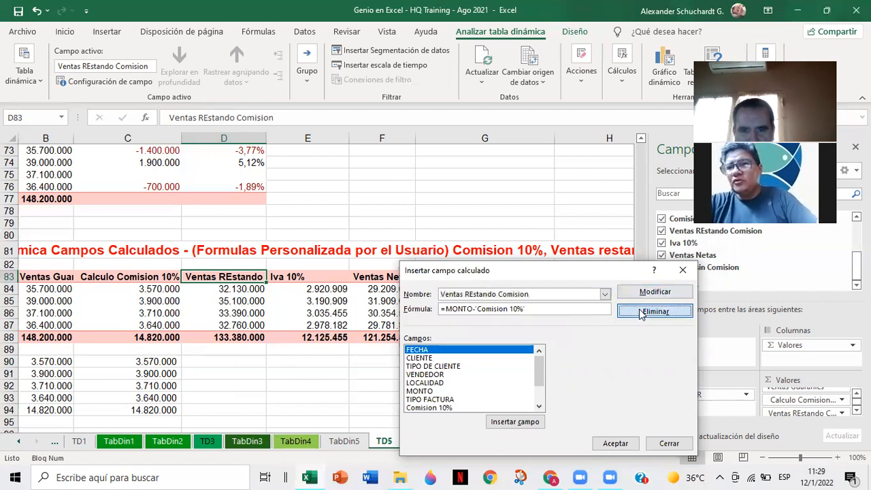
click(615, 443)
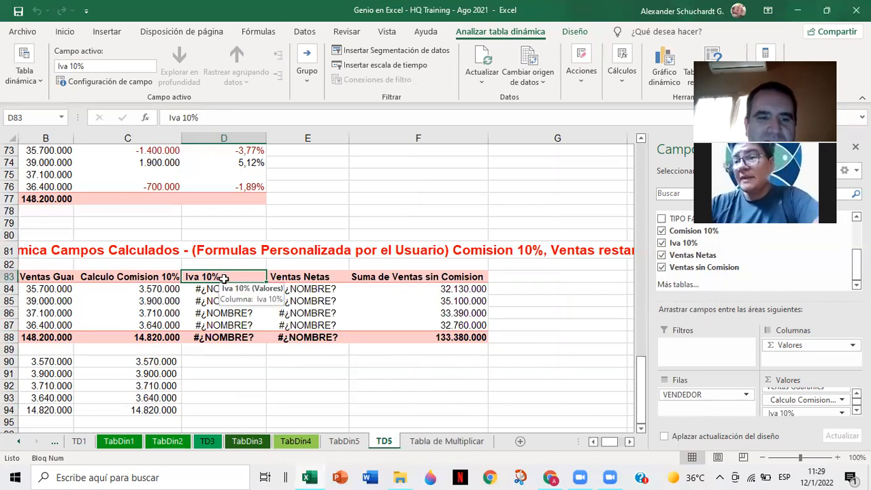
Reopen the calculated field definitions, check the "Ventas Netas" formula and load the "Iva 10%" definition.
click(621, 75)
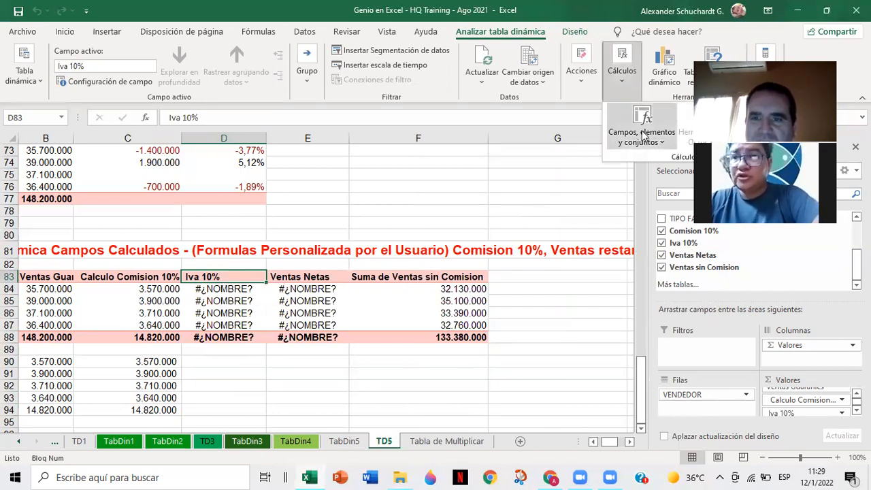
click(646, 135)
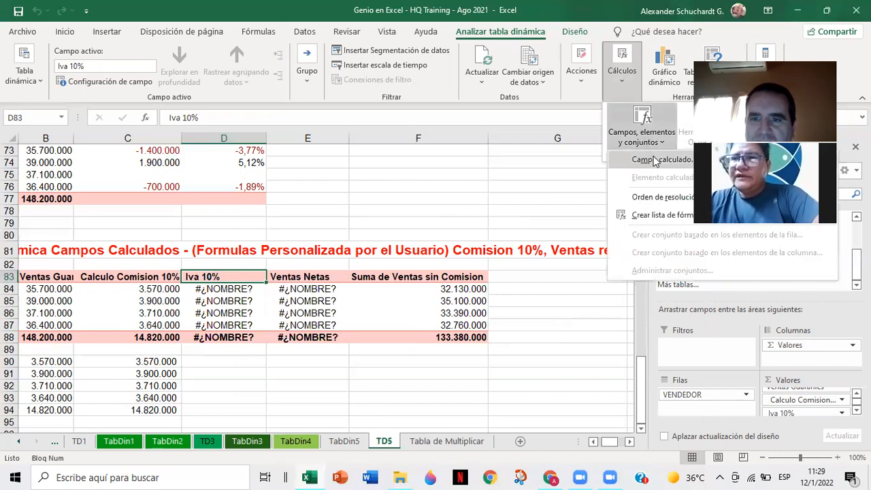
click(653, 159)
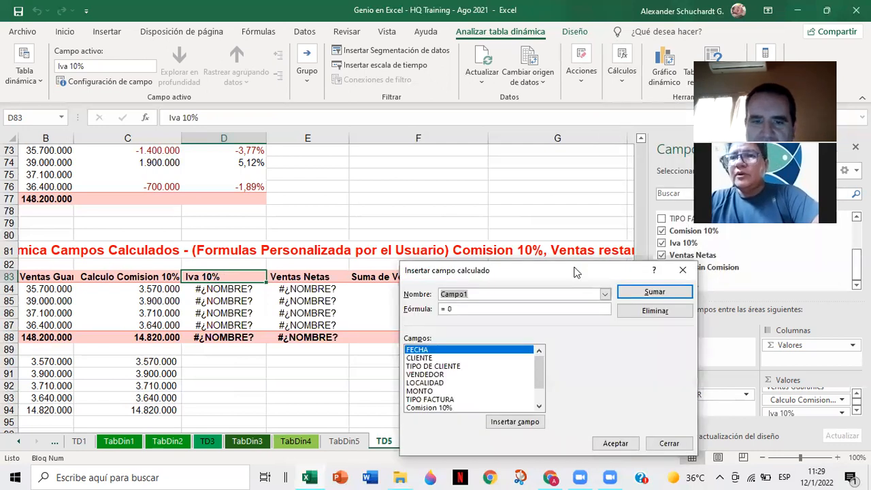
click(604, 294)
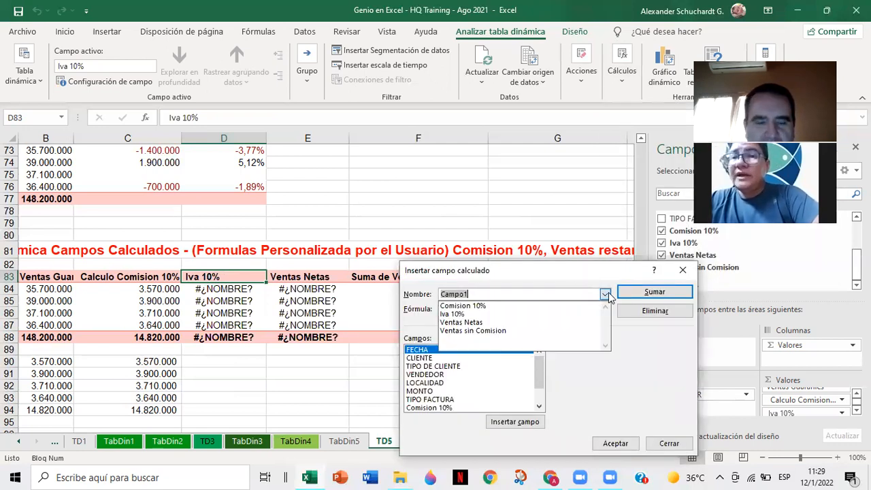
click(523, 322)
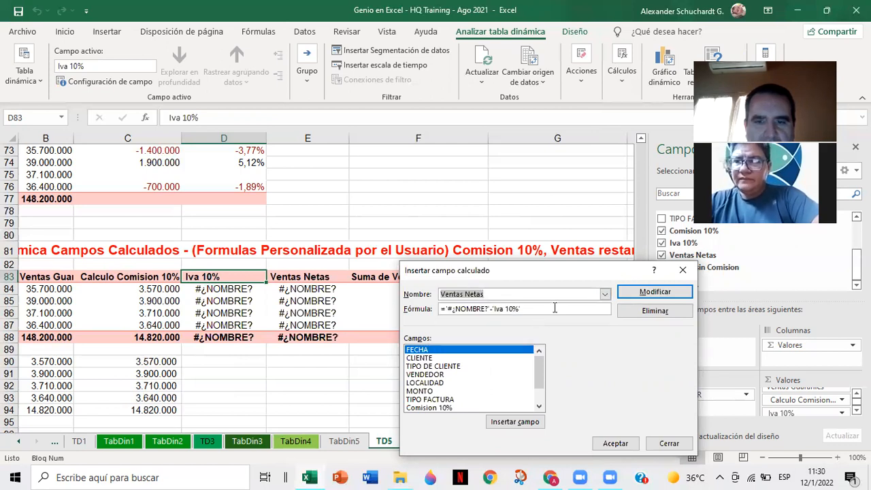
click(604, 294)
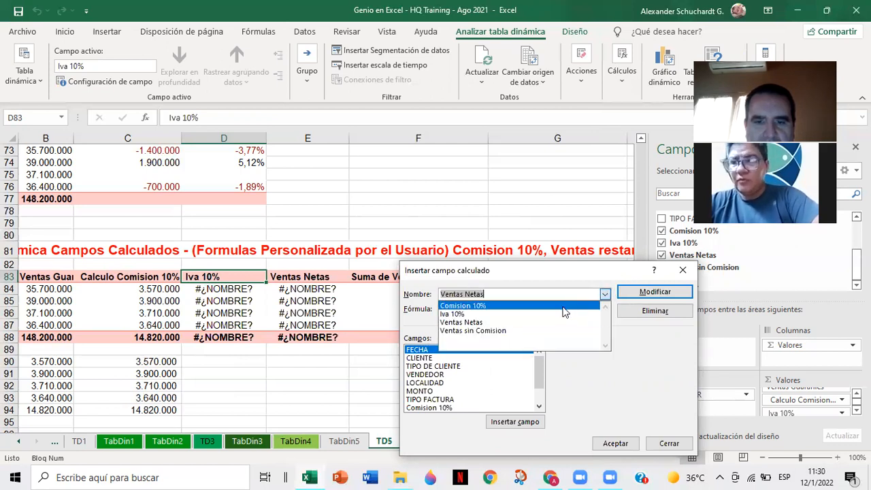
click(558, 317)
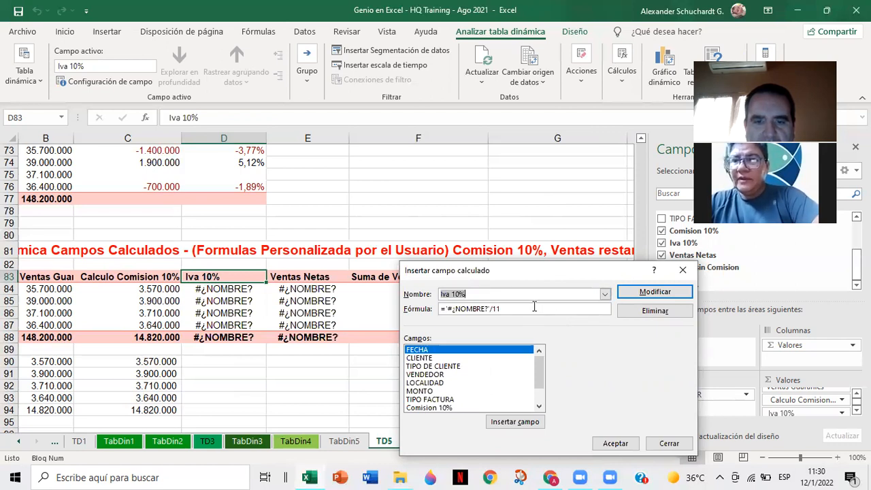
Remove the broken '#¿NOMBRE?' reference from the "Iva 10%" formula, leaving =/11.
click(487, 309)
key(BackSpace)
key(BackSpace)
key(BackSpace)
key(BackSpace)
key(BackSpace)
key(BackSpace)
key(BackSpace)
key(BackSpace)
key(BackSpace)
key(BackSpace)
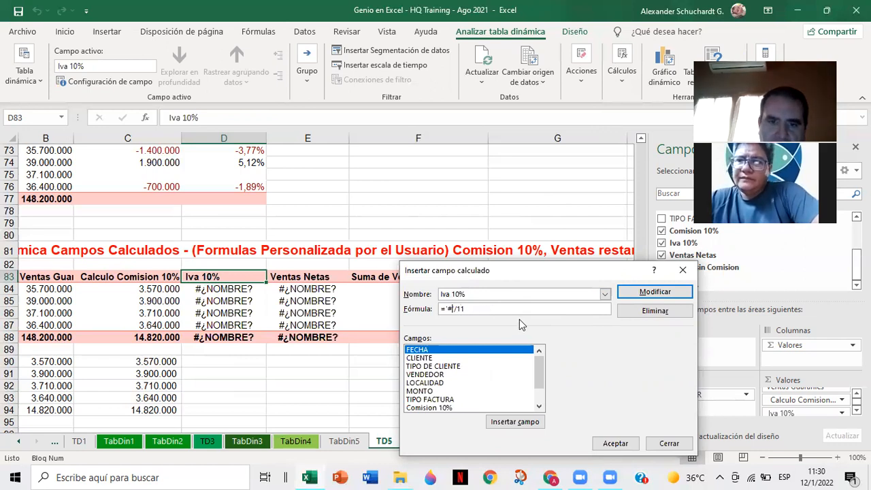
key(BackSpace)
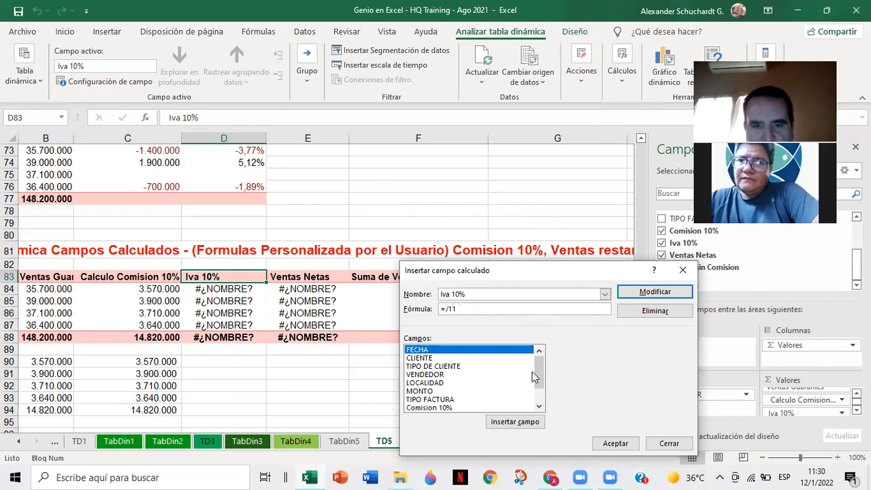
Insert the field 'Ventas sin Comision' before /11 in the "Iva 10%" formula, modify the calculated field and accept it.
click(539, 406)
click(538, 406)
click(538, 406)
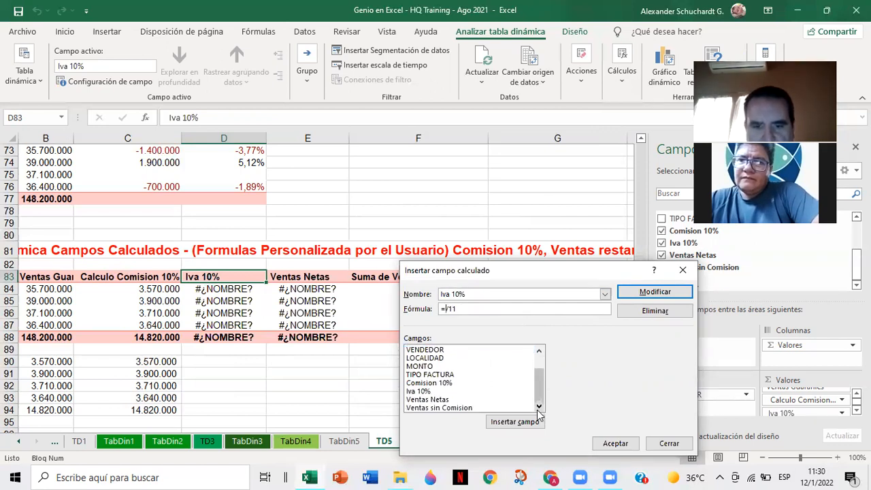
click(452, 408)
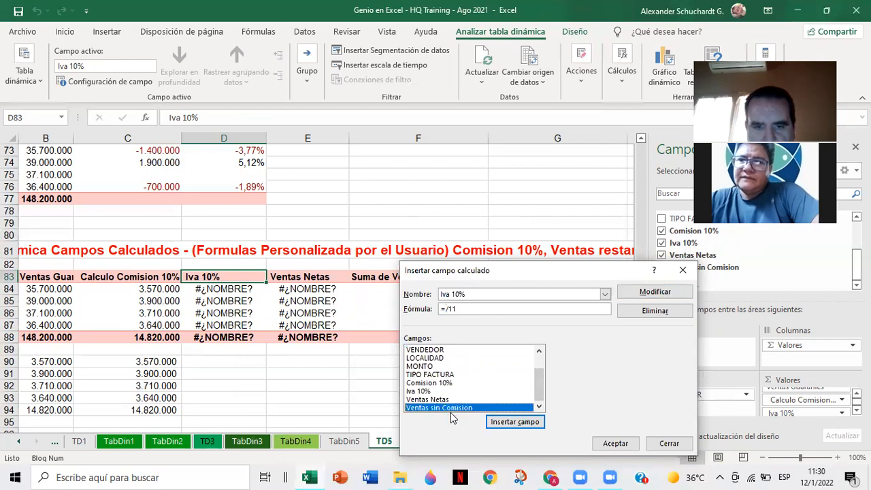
click(505, 422)
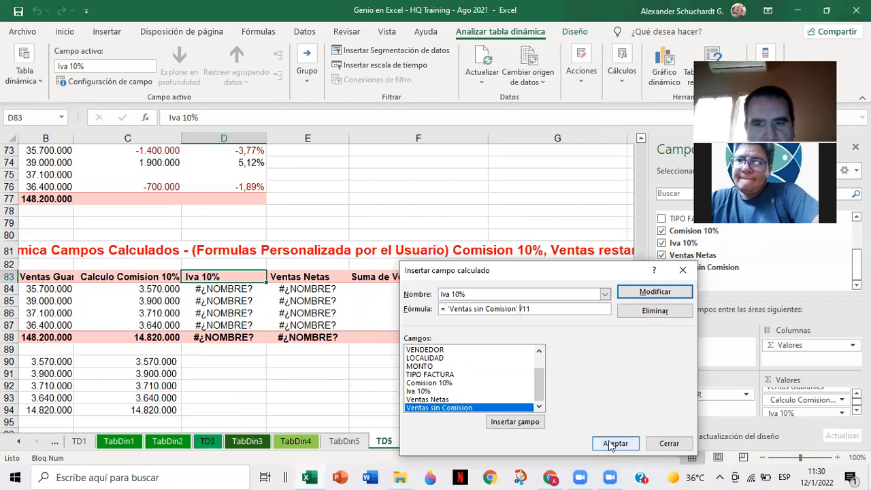
click(653, 291)
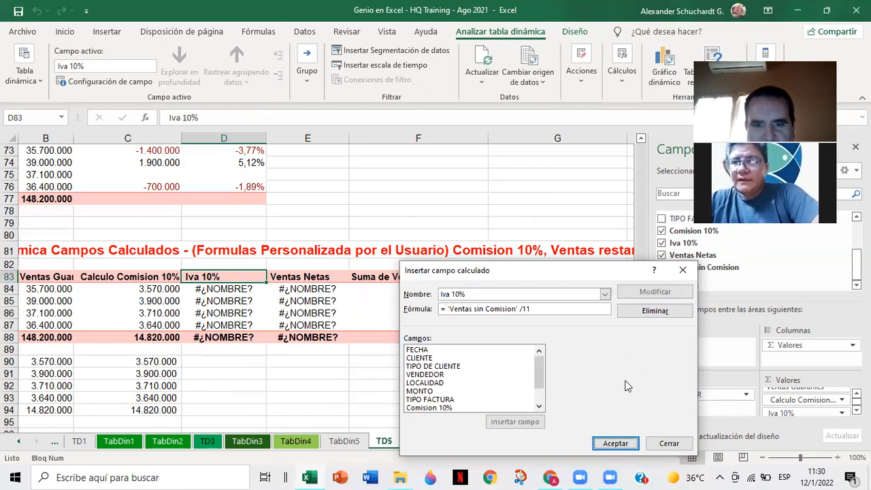
click(614, 442)
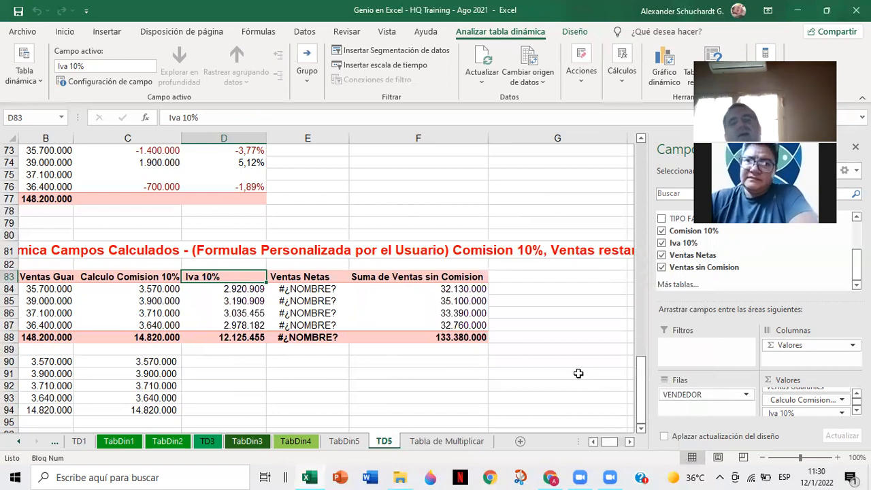
Open the calculated field definitions from the Ventas Netas column and load the "Ventas Netas" definition.
click(316, 288)
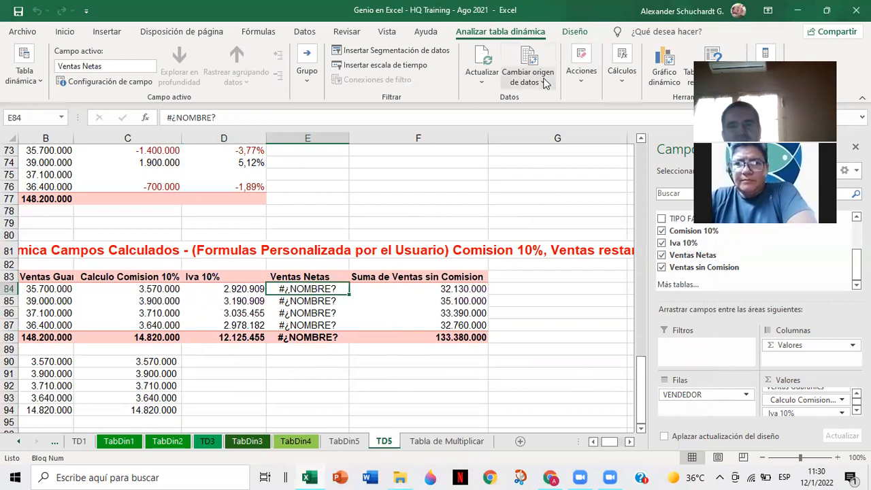
click(626, 92)
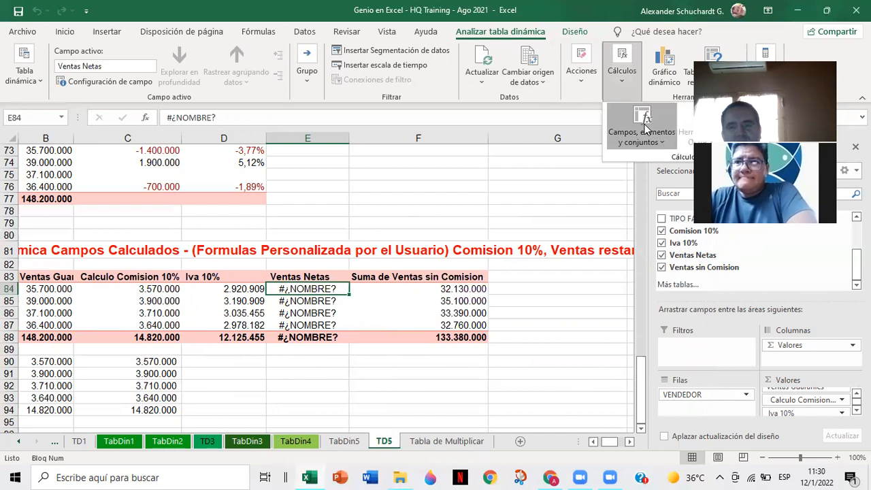
click(646, 129)
click(668, 161)
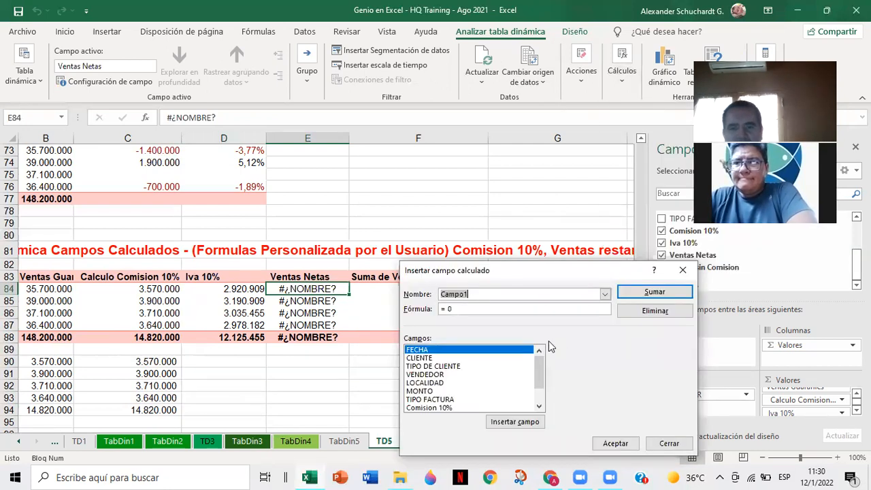
click(605, 294)
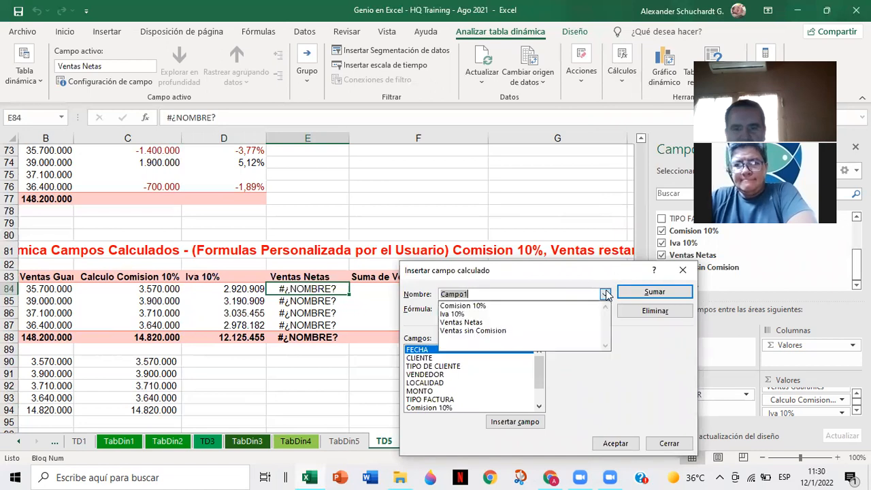
click(544, 322)
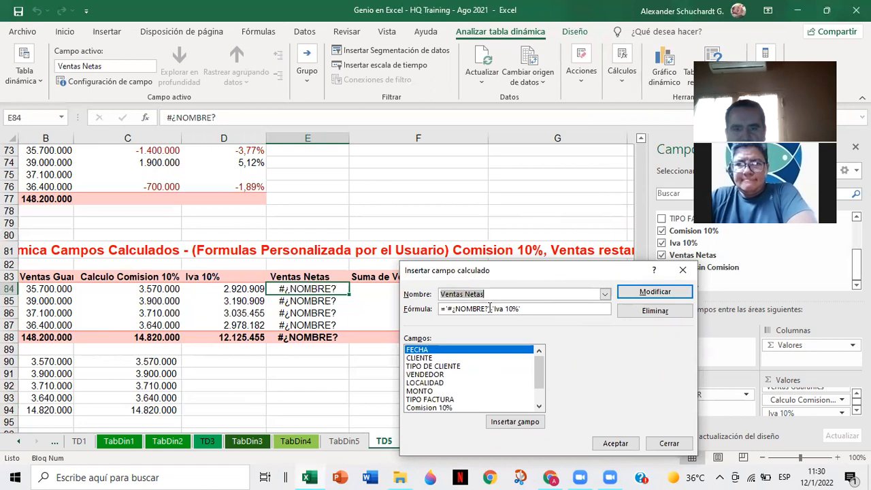
Remove the broken '#¿NOMBRE?' reference from the "Ventas Netas" formula, leaving =-'Iva 10%'.
click(489, 308)
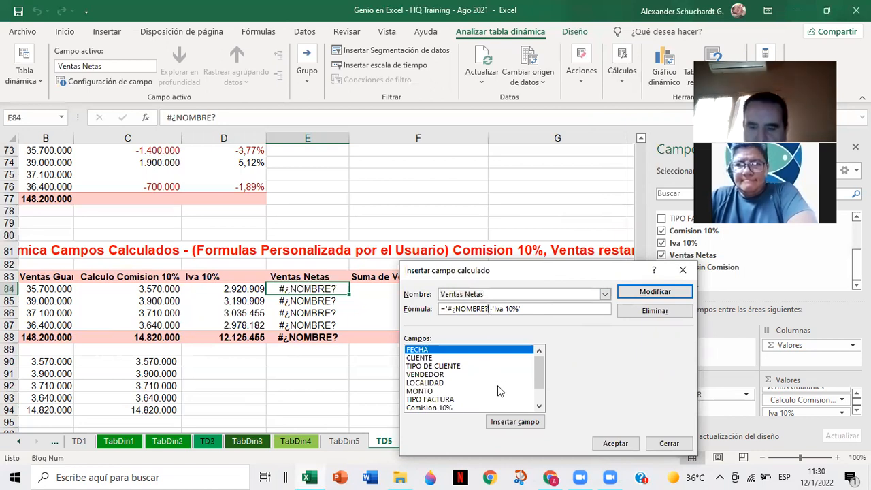
key(BackSpace)
key(BackSpace)
key(BackSpace)
key(BackSpace)
key(BackSpace)
key(BackSpace)
key(BackSpace)
key(BackSpace)
key(BackSpace)
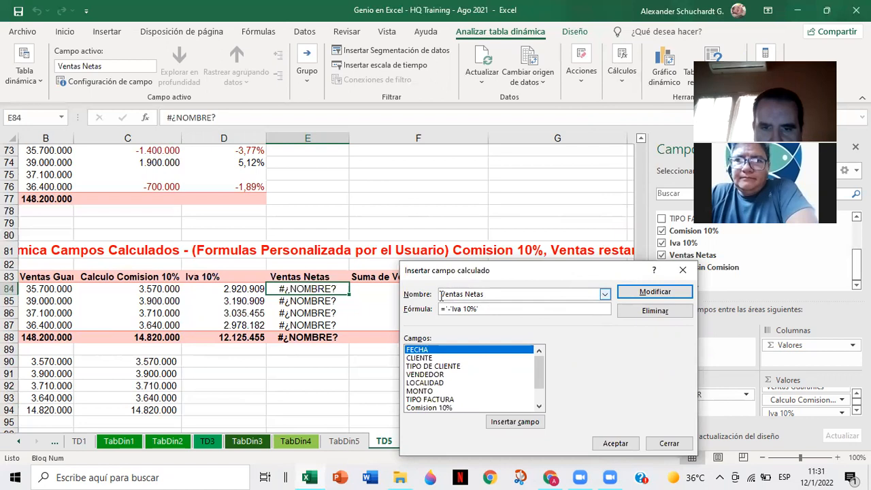
drag(458, 311, 466, 308)
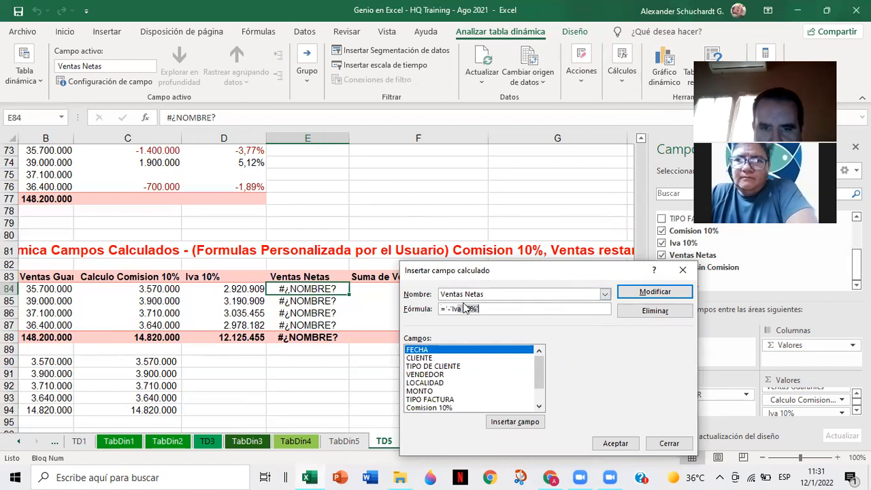
key(Left)
key(Left)
key(Left)
key(Left)
key(Left)
key(Left)
key(Left)
key(Left)
key(Left)
key(Left)
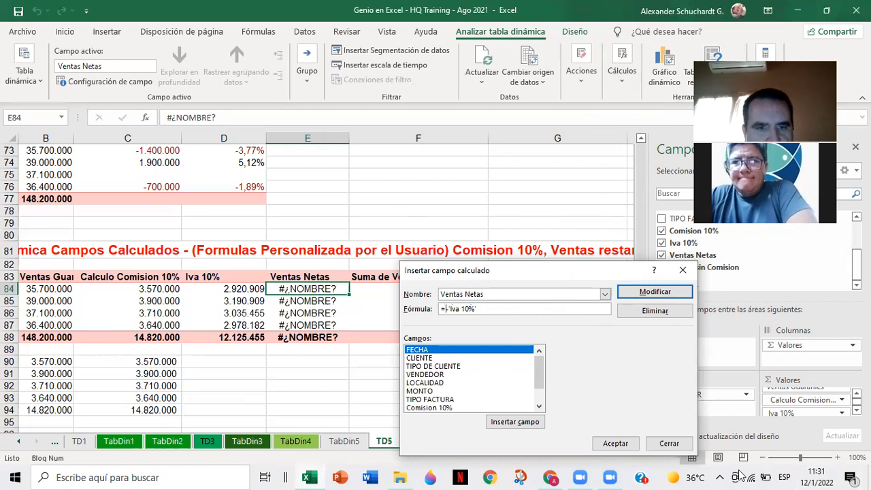
Insert the field 'Ventas sin Comision' before -'Iva 10%' in the "Ventas Netas" formula and accept the calculated field.
click(539, 407)
click(539, 406)
click(539, 407)
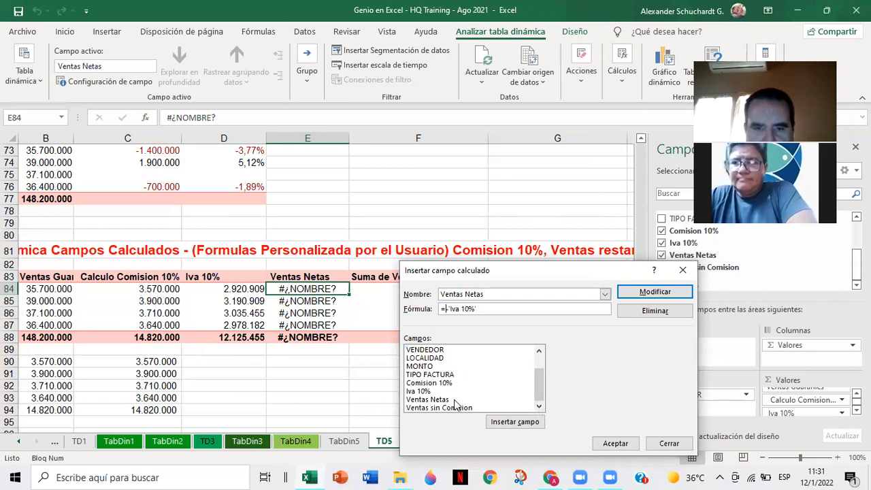
click(463, 407)
click(509, 422)
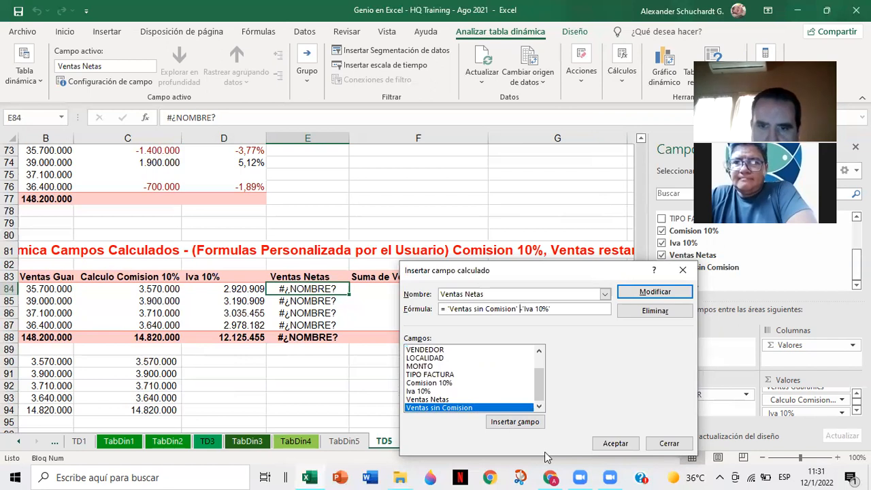
key(BackSpace)
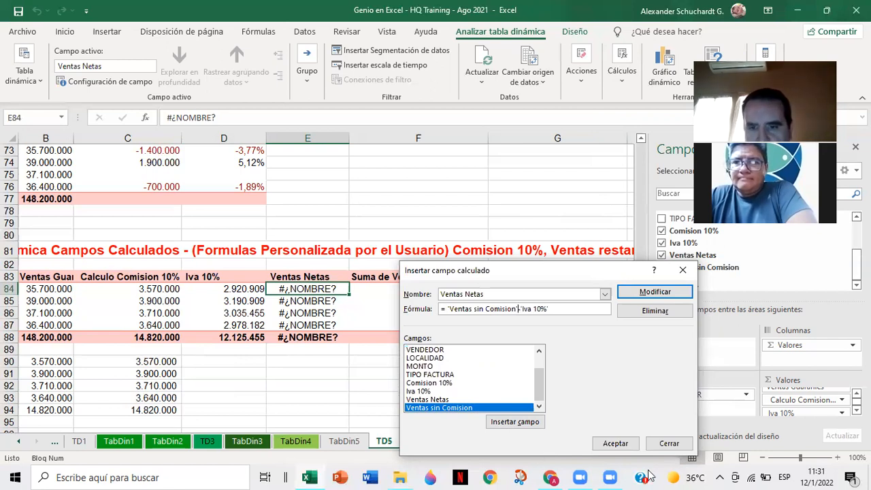
click(614, 442)
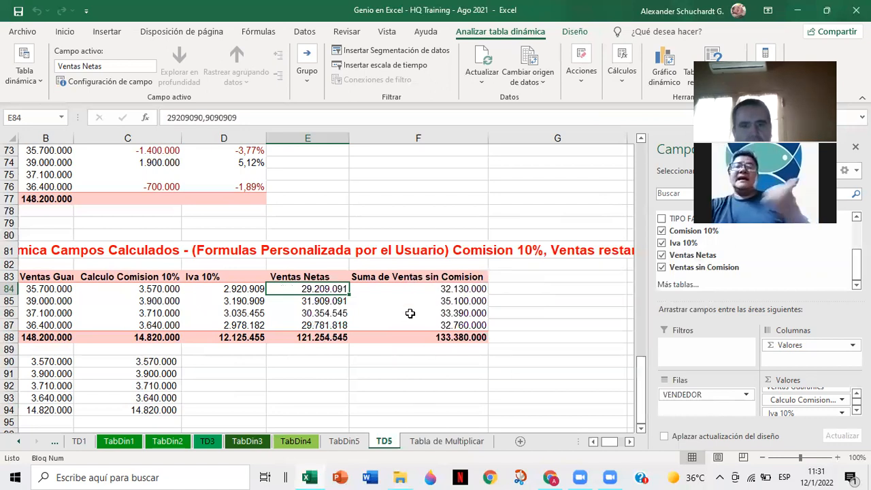
Remove the "Suma de" prefix from the column header in F83, leaving "Ventas sin Comision".
click(403, 277)
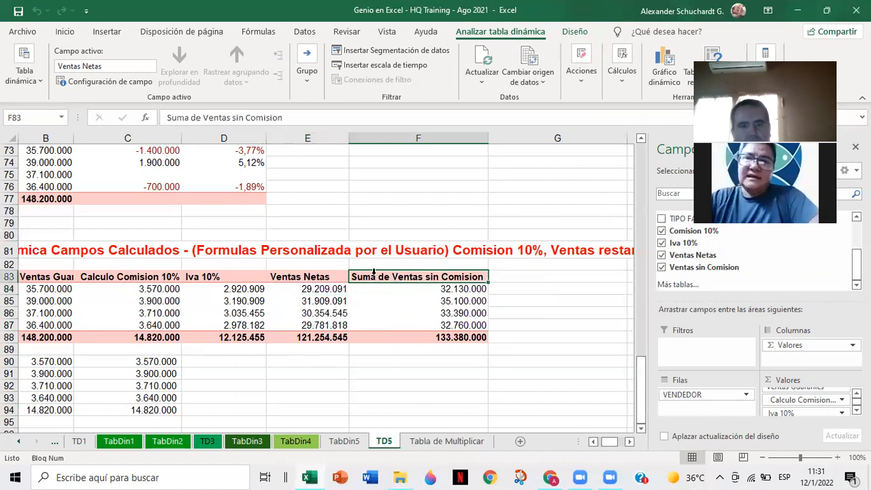
click(204, 117)
key(BackSpace)
key(BackSpace)
key(BackSpace)
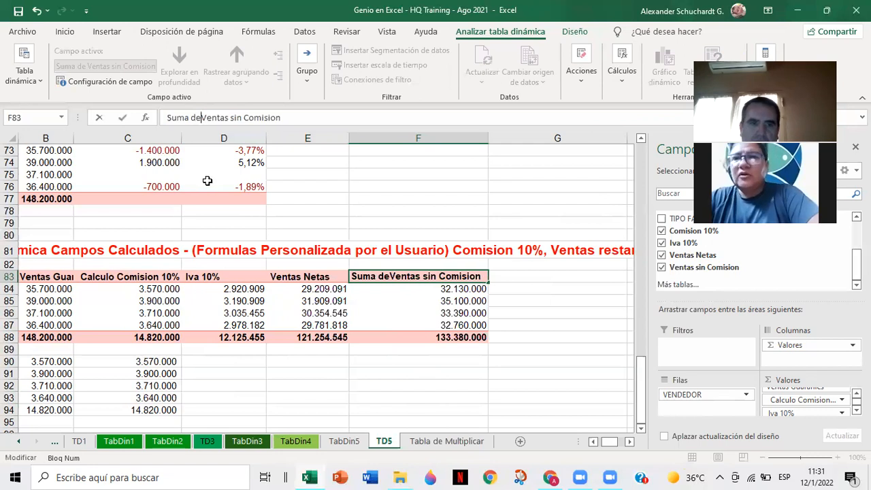
key(BackSpace)
key(BackSpace)
key(BackSpace)
key(BackSpace)
key(BackSpace)
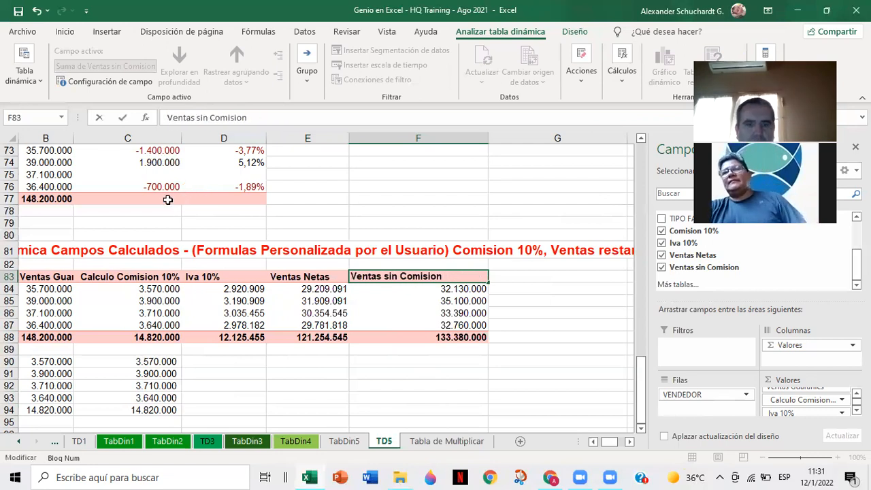
key(Return)
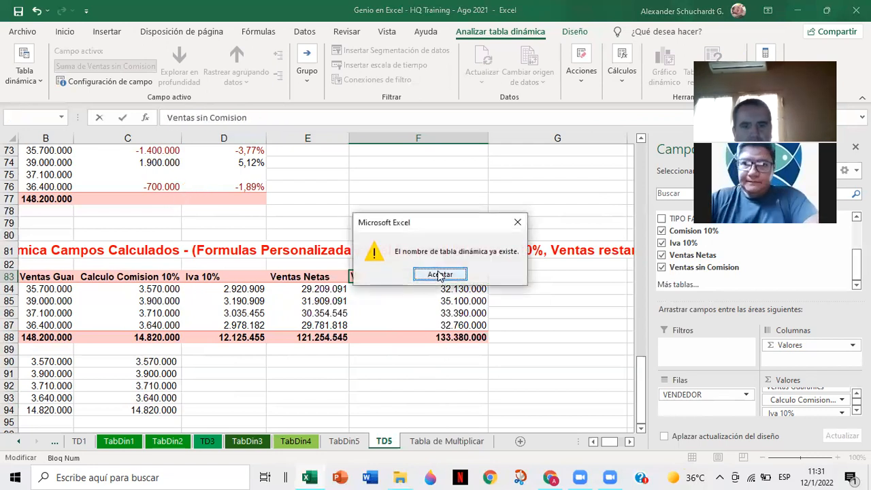
click(439, 272)
Add a leading space before "Ventas sin Comision" in the F83 header and accept the new name.
key(Return)
click(416, 274)
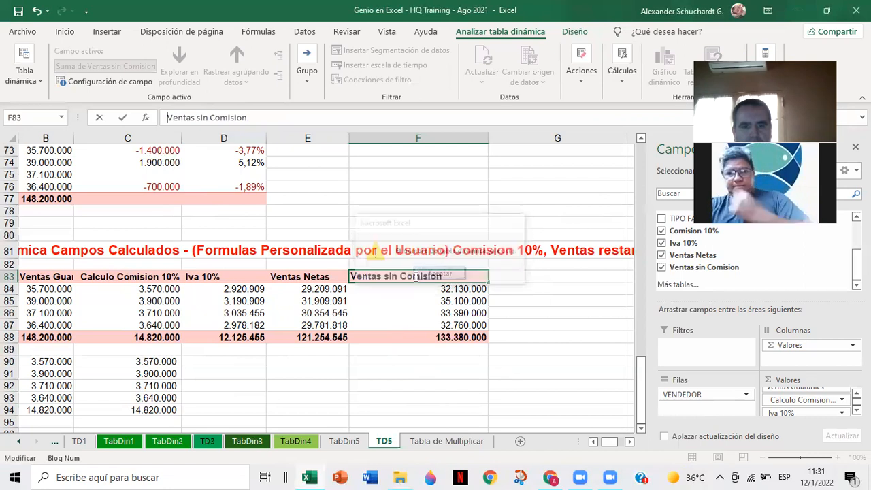
click(381, 313)
drag(397, 275, 399, 310)
click(400, 311)
click(409, 275)
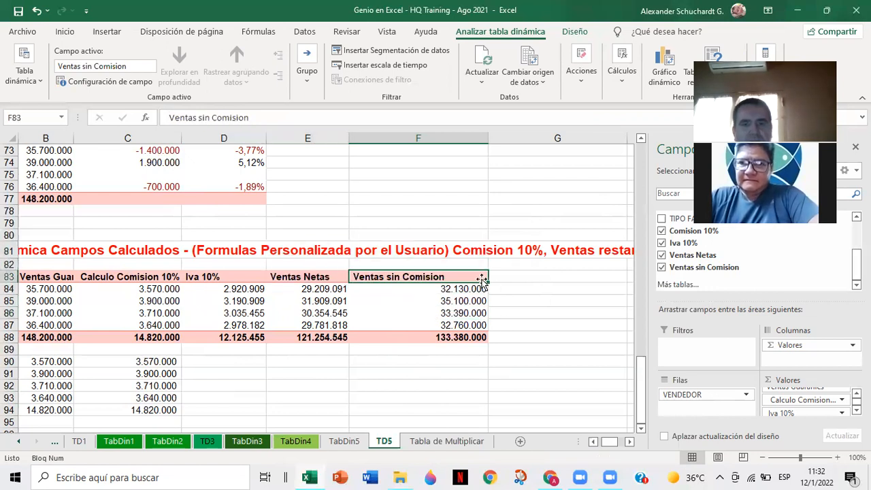
Try to relocate the "Ventas sin Comision" column within the pivot table.
click(416, 324)
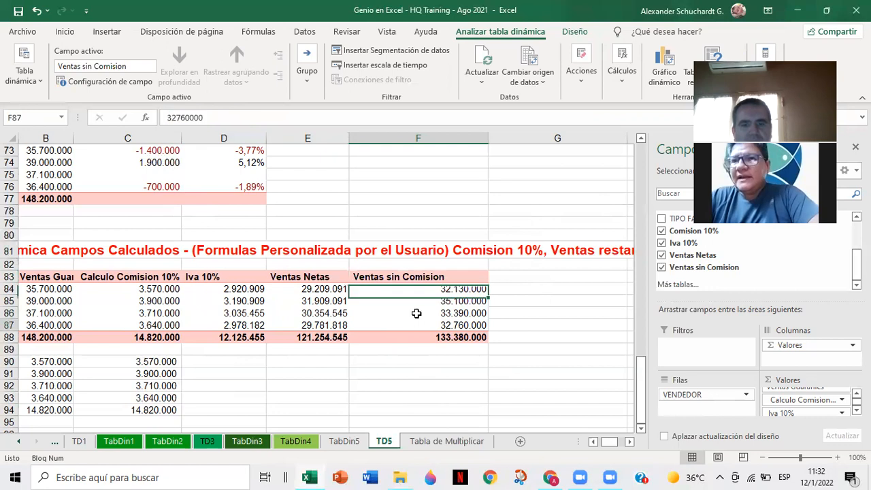
click(417, 277)
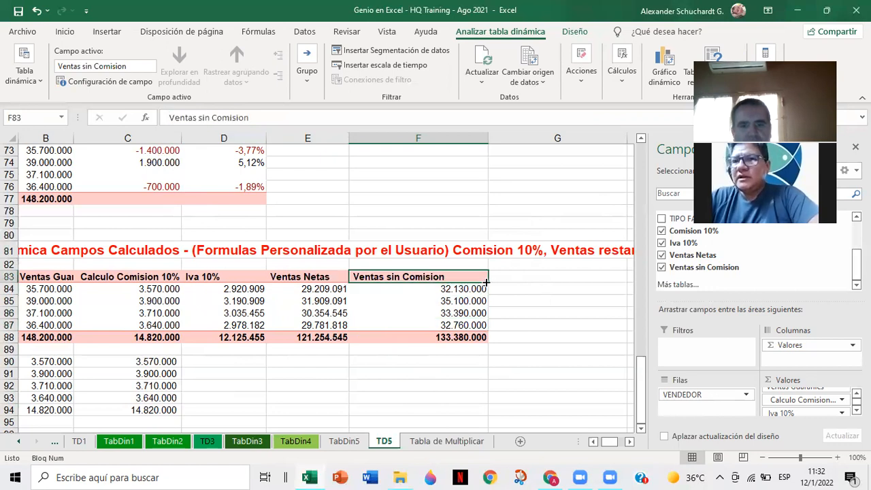
mouse_move(487, 282)
mouse_down()
mouse_move(419, 279)
mouse_move(413, 301)
mouse_up()
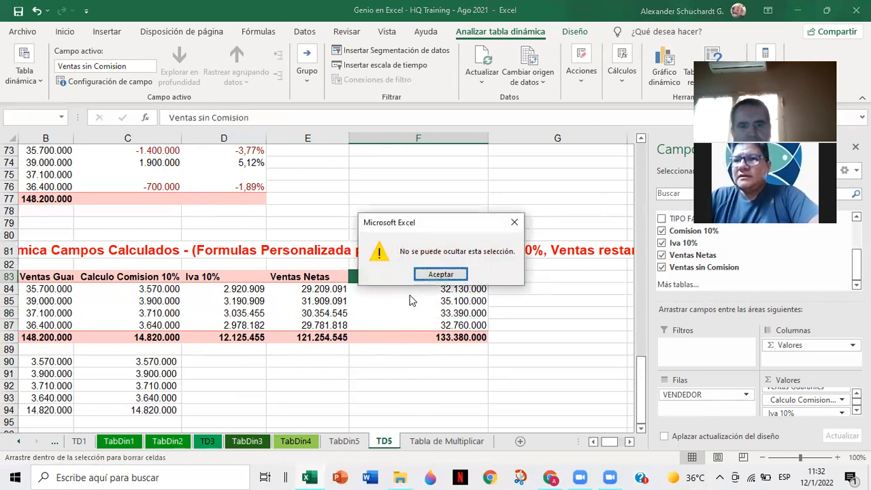
click(447, 273)
click(402, 314)
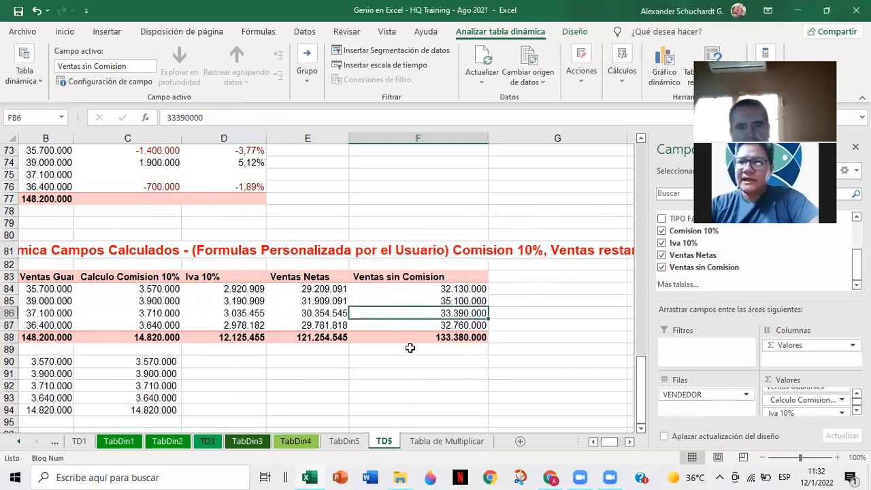
click(411, 335)
mouse_move(418, 334)
mouse_down()
mouse_move(342, 325)
mouse_move(402, 336)
mouse_up()
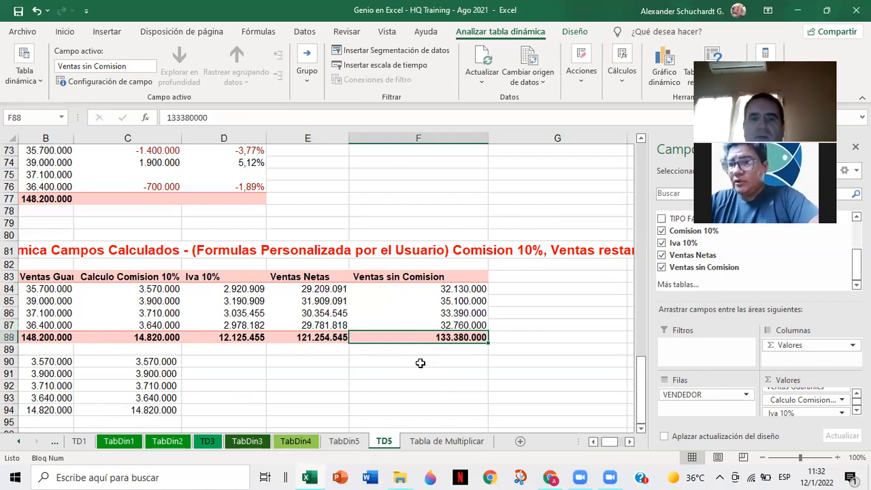
Move the "Ventas sin Comision" column between "Calculo Comision 10%" and "Iva 10%" in the pivot table.
click(397, 279)
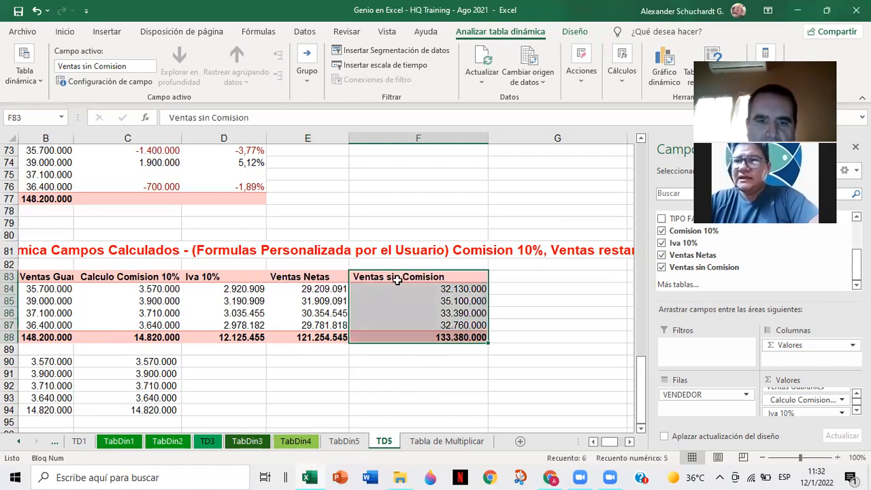
click(398, 279)
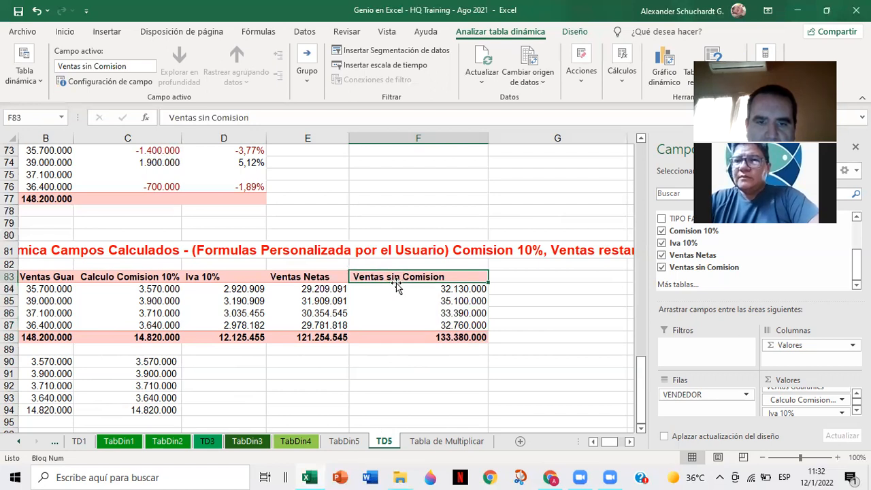
drag(398, 285, 192, 283)
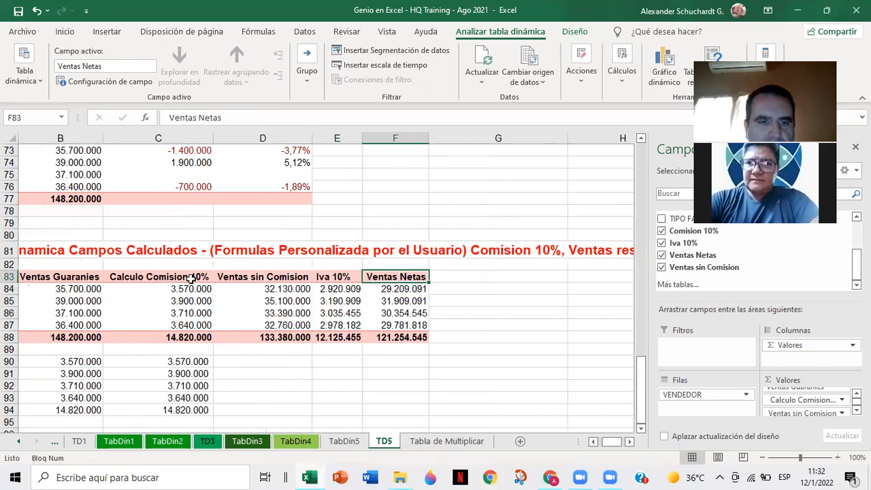
click(412, 380)
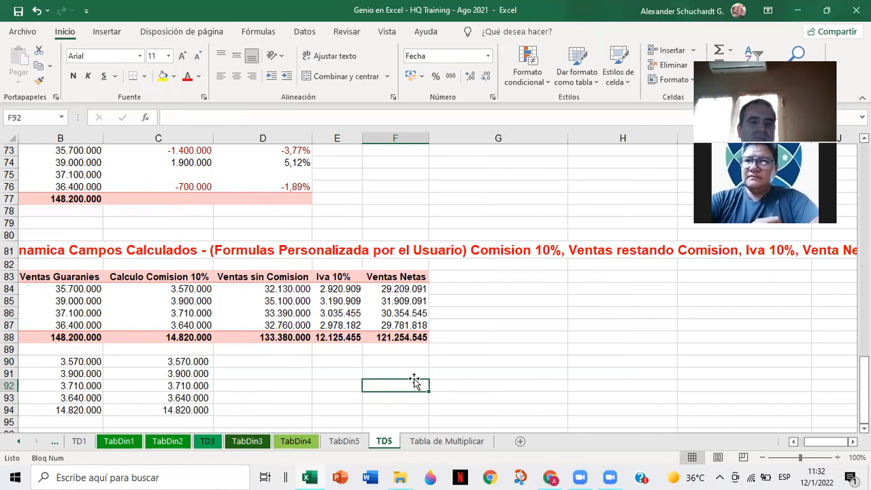
Move the commission check formulas from B90:C94 to the block starting at G83, beside the pivot table.
scroll(554, 403, left, 2)
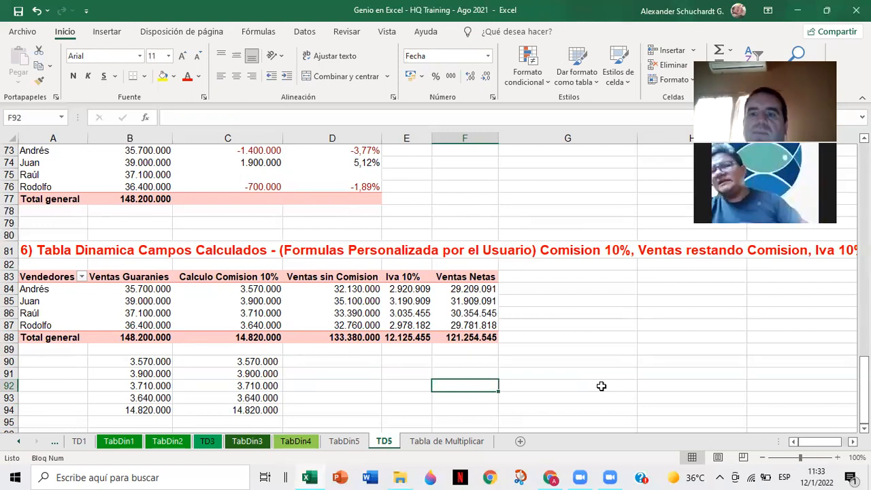
drag(166, 361, 174, 406)
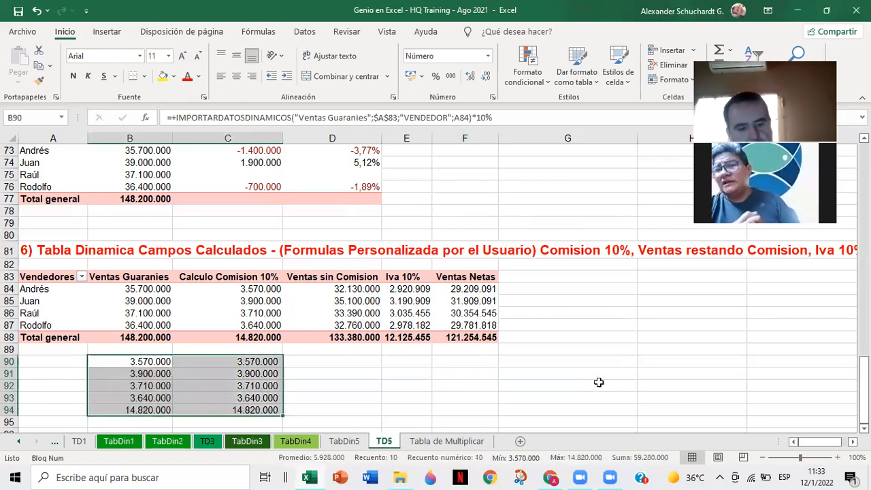
key(ctrl+c)
click(537, 276)
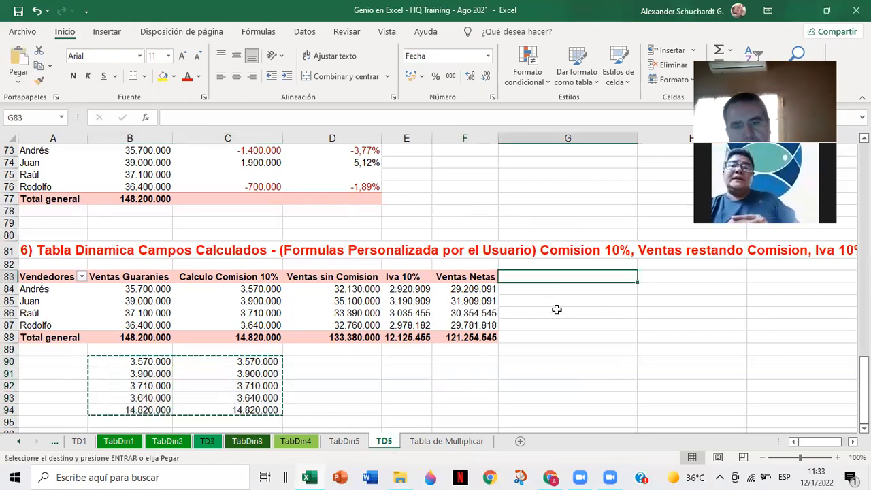
key(ctrl+v)
click(581, 369)
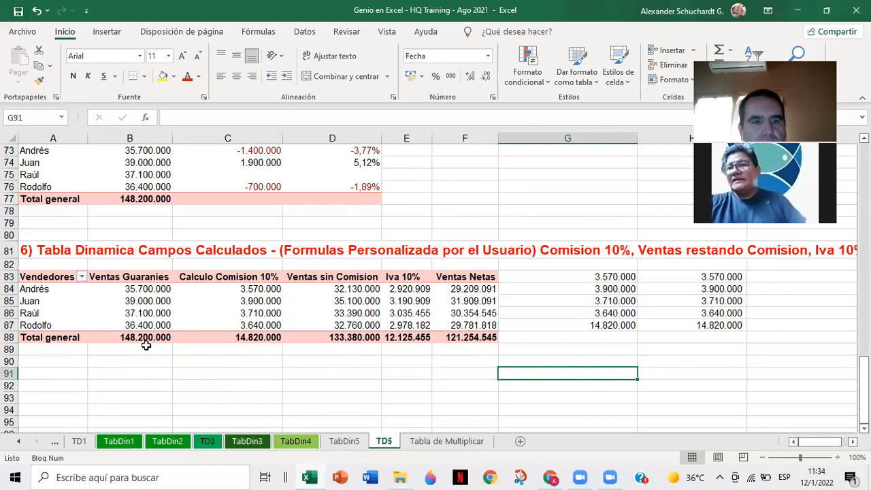
Copy the section 6 title from A81 to A92 below the pivot table.
click(23, 250)
drag(22, 251, 71, 250)
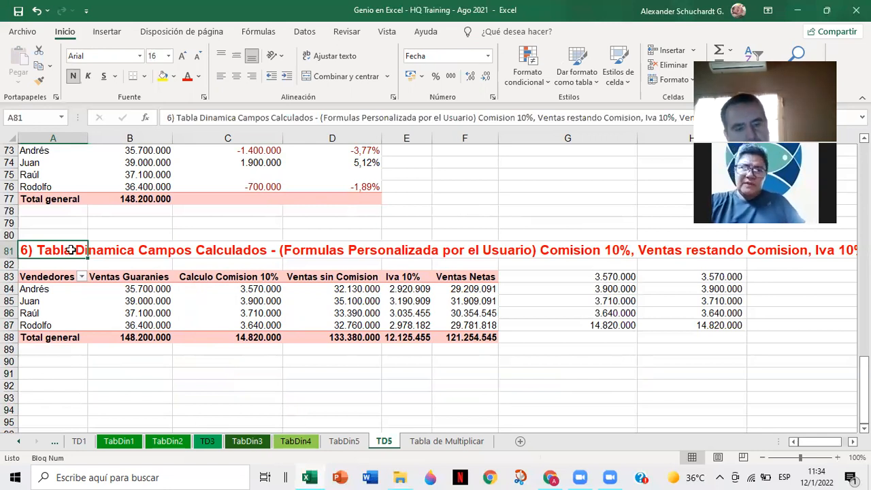
key(ctrl+c)
scroll(39, 340, down, 1)
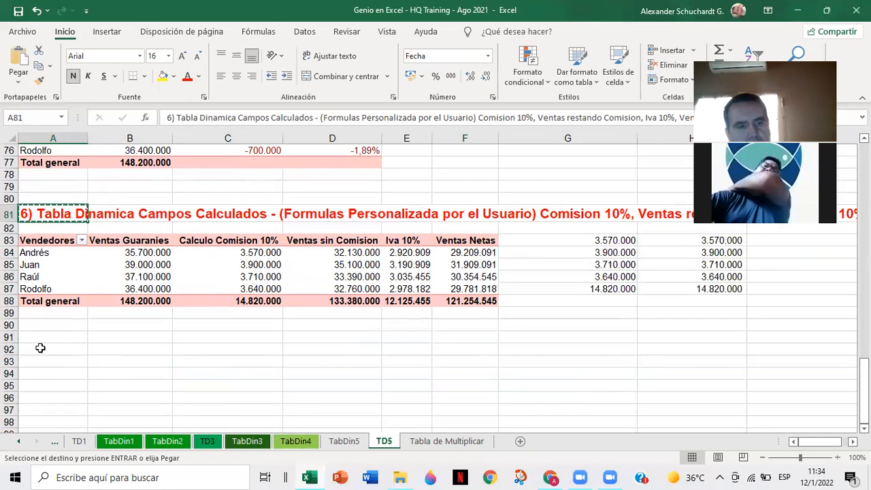
click(40, 347)
key(ctrl+v)
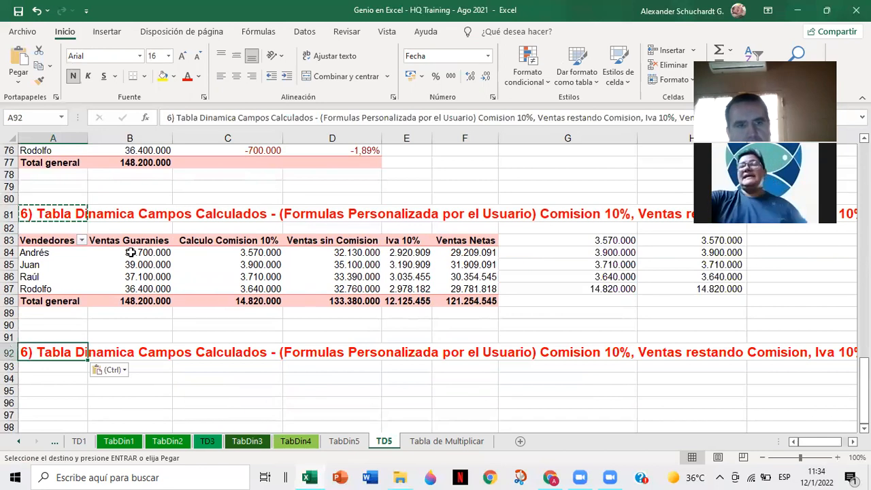
Change the number of the copied title in A92 to 7.
click(177, 120)
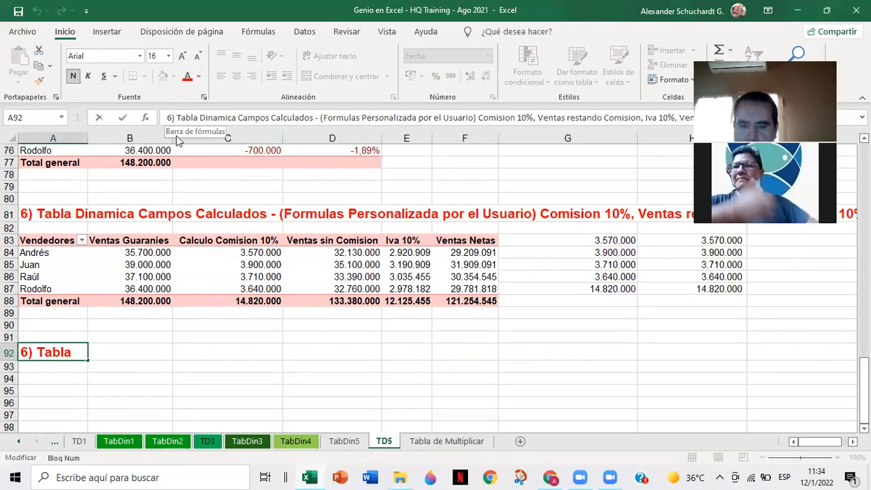
key(BackSpace)
text(7)
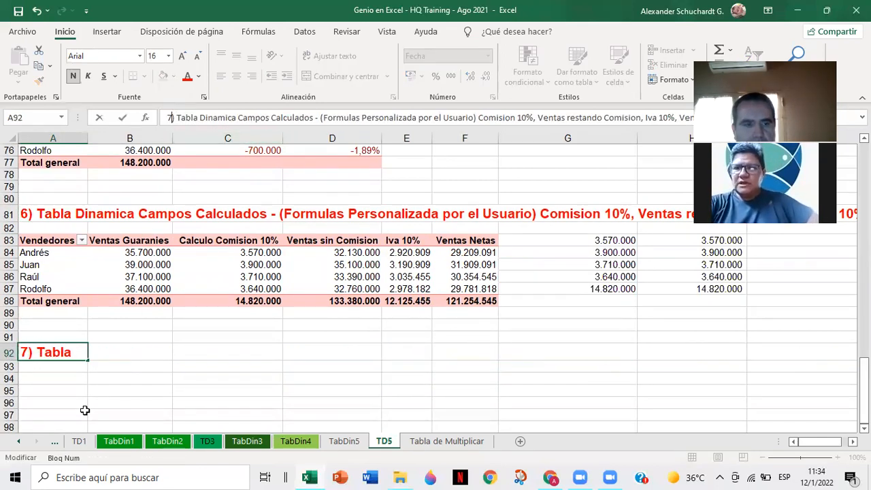
click(86, 390)
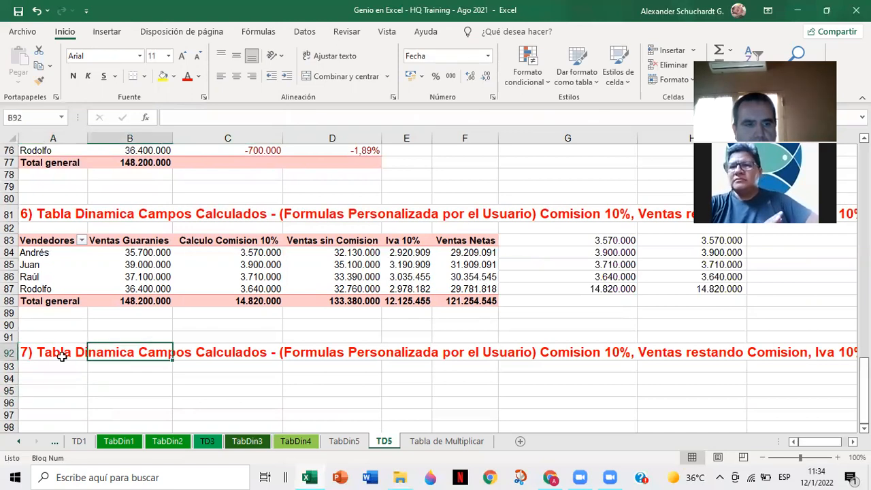
Delete everything after "Campos Calculados" from the section 7 title in A92.
click(63, 353)
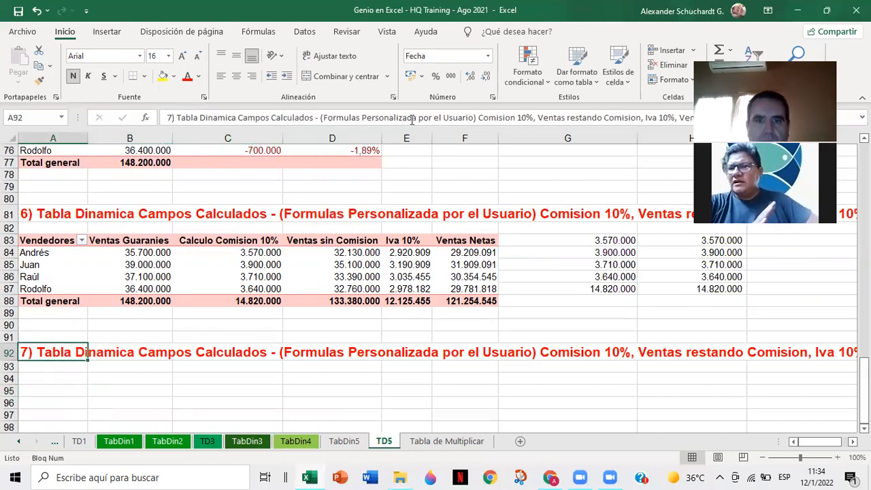
click(313, 119)
key(Delete)
key(Delete)
key(Delete)
key(Delete)
key(Delete)
key(Delete)
key(Delete)
key(Delete)
key(Delete)
key(Delete)
key(Delete)
key(Delete)
key(Delete)
key(Delete)
key(Delete)
key(Delete)
key(Delete)
key(Delete)
key(Delete)
key(Delete)
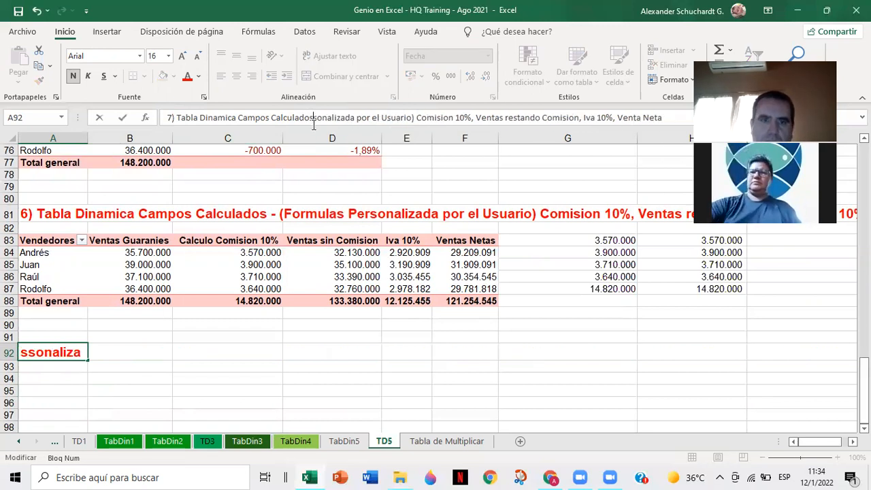
key(Delete)
key(Delete)
key(Delete)
key(Delete)
key(Delete)
key(Delete)
key(Delete)
key(Delete)
key(Delete)
key(Delete)
key(Delete)
key(Delete)
key(Delete)
key(Delete)
key(Delete)
key(Delete)
key(Delete)
key(Delete)
key(Delete)
key(Delete)
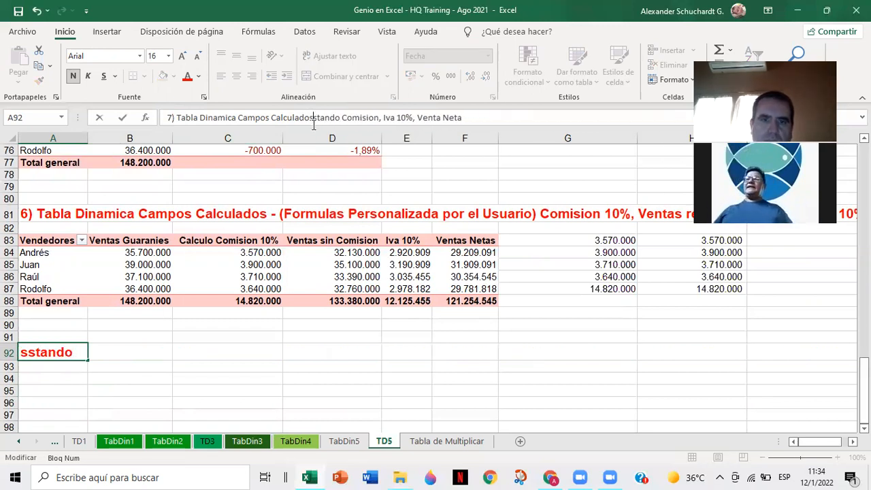
key(Delete)
key(Delete)
key(Delete)
key(Delete)
key(Delete)
key(Delete)
key(Delete)
key(Delete)
key(Delete)
key(Delete)
key(Delete)
key(Delete)
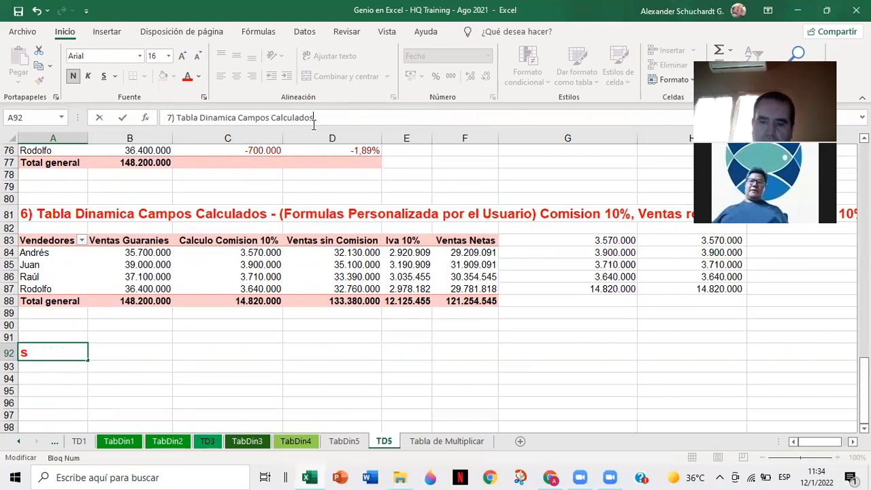
Replace the wording after "7)" in the A92 section title with "Segmentacion de Datos".
key(BackSpace)
key(BackSpace)
key(BackSpace)
key(BackSpace)
key(BackSpace)
key(BackSpace)
key(BackSpace)
key(BackSpace)
key(BackSpace)
key(BackSpace)
key(BackSpace)
key(BackSpace)
key(BackSpace)
key(BackSpace)
key(BackSpace)
key(BackSpace)
key(BackSpace)
key(BackSpace)
key(BackSpace)
key(BackSpace)
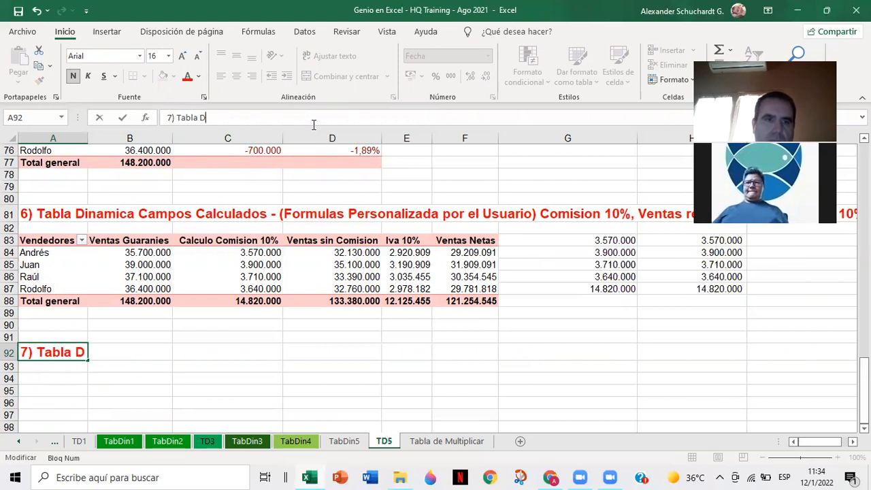
key(BackSpace)
key(BackSpace)
key(BackSpace)
text(Segmentaci)
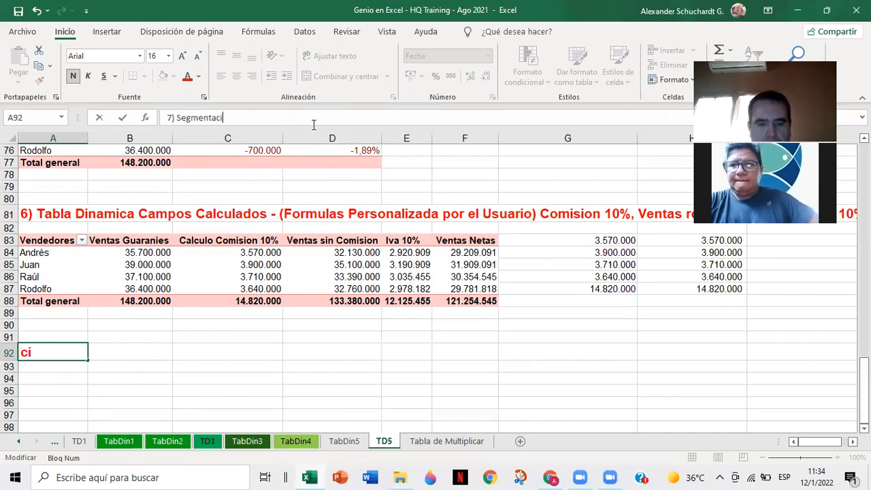
text({on de)
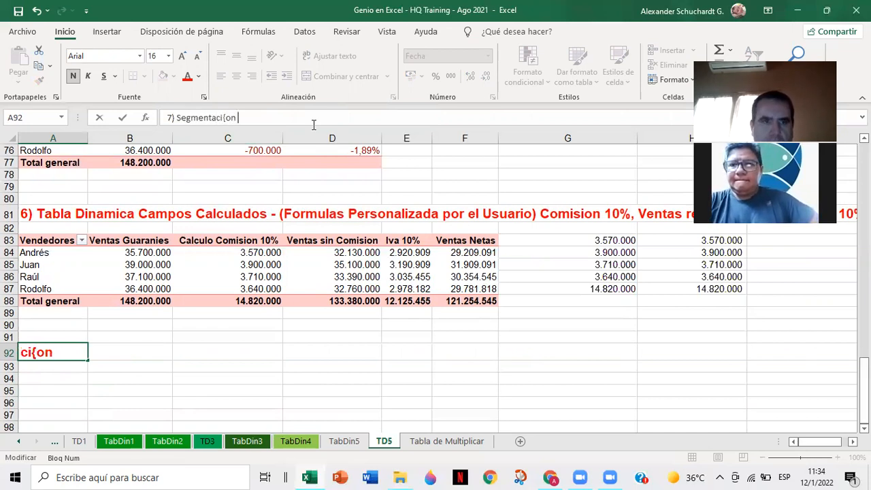
key(BackSpace)
key(BackSpace)
key(BackSpace)
key(BackSpace)
key(BackSpace)
key(BackSpace)
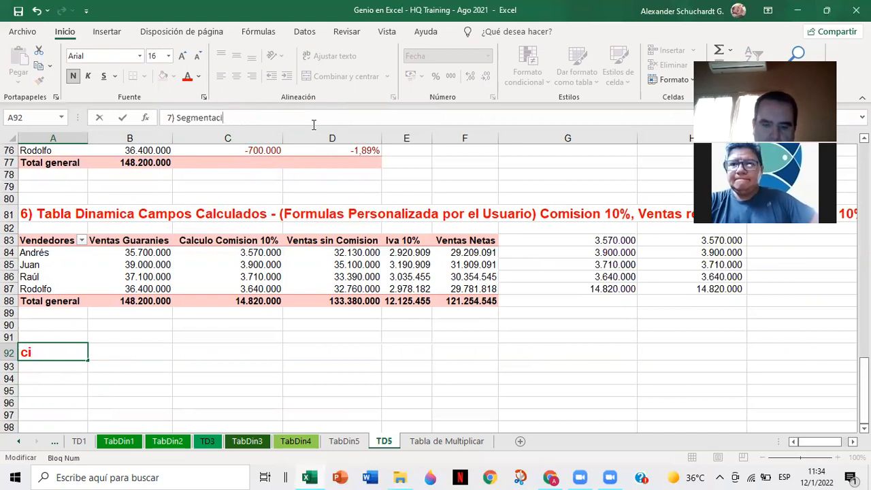
text(on de Da)
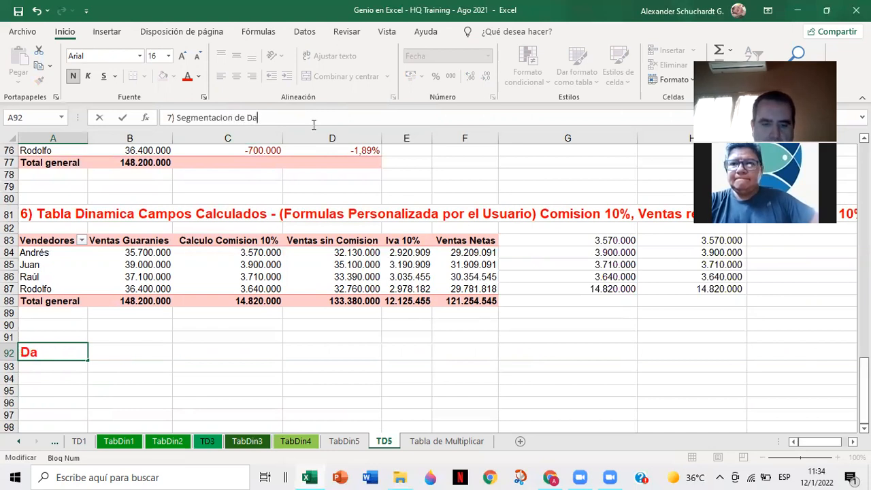
text(tos)
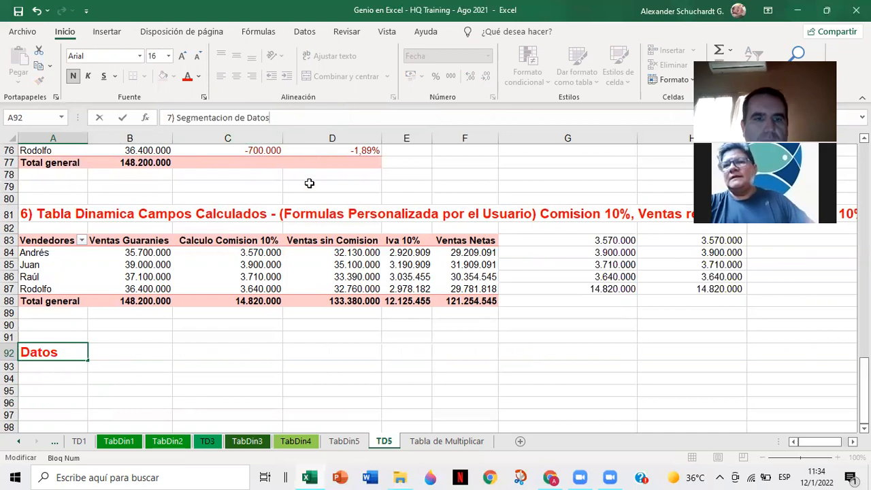
click(104, 387)
Insert a slicer for the TIPO FACTURA field on the section 6 pivot table.
scroll(202, 342, down, 1)
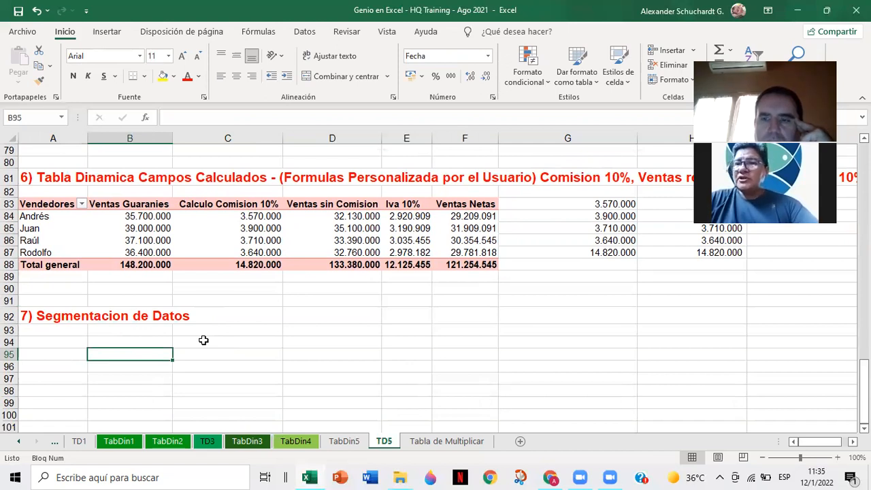
click(90, 240)
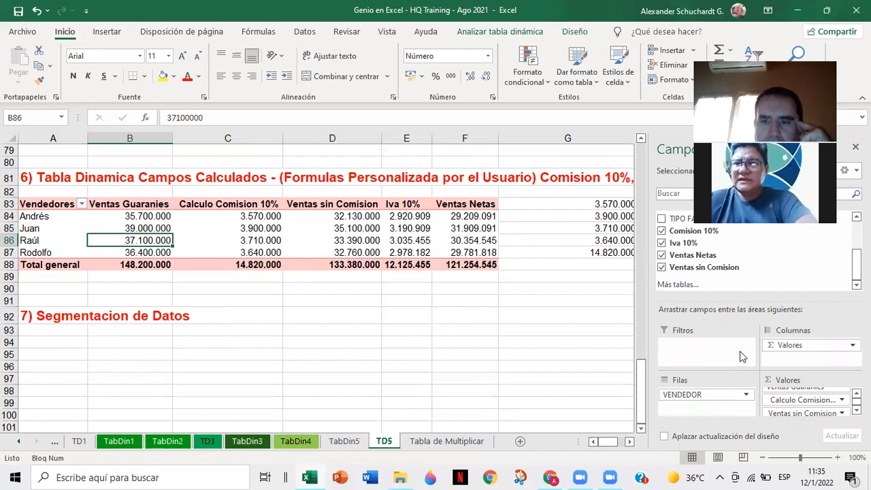
click(508, 32)
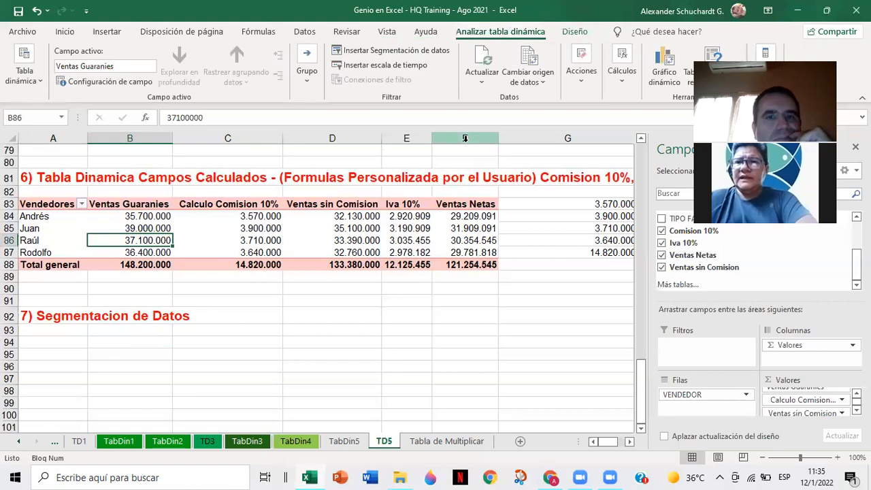
click(417, 55)
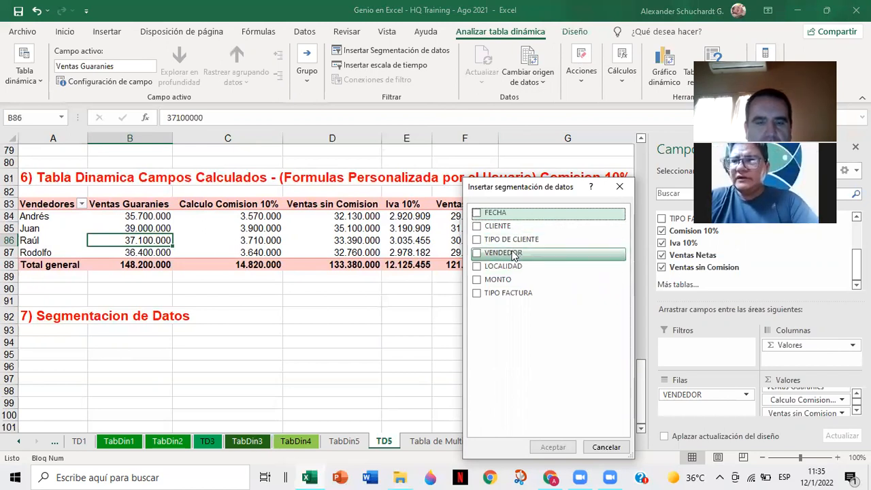
click(476, 252)
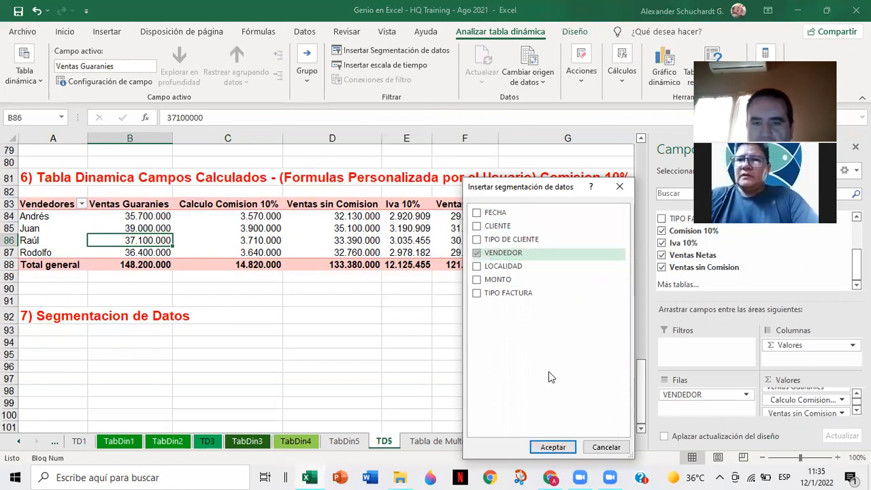
click(475, 254)
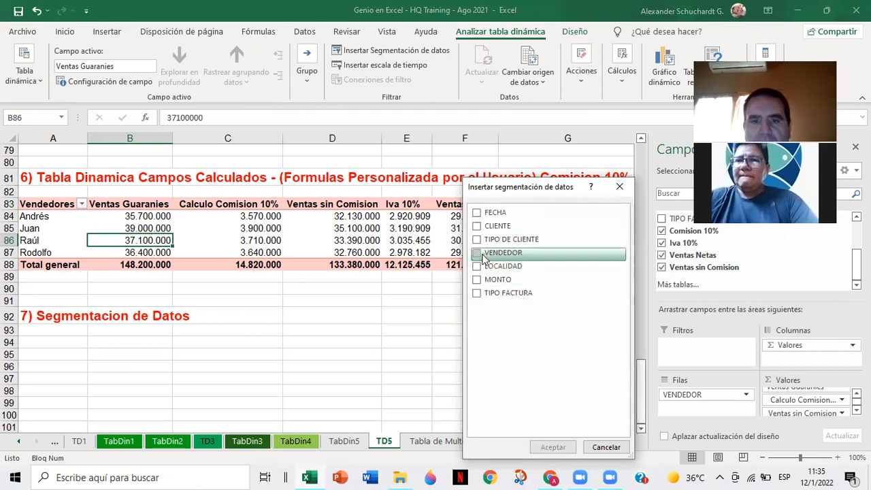
click(479, 294)
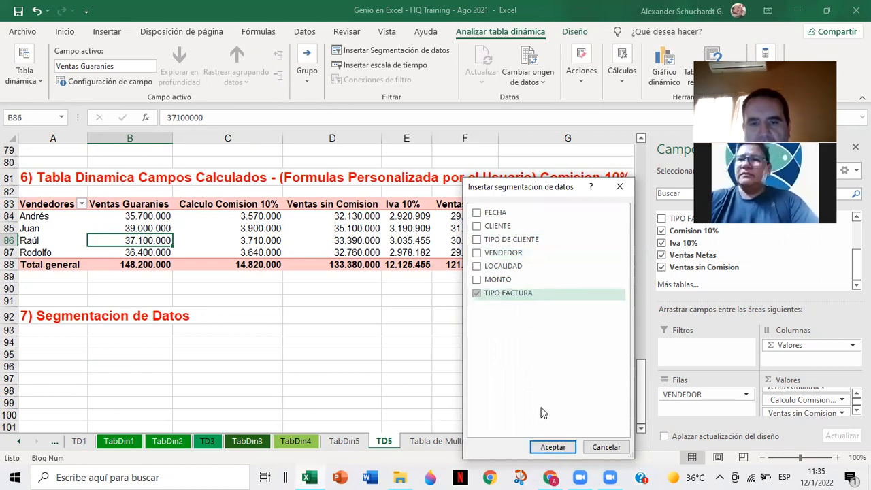
click(552, 447)
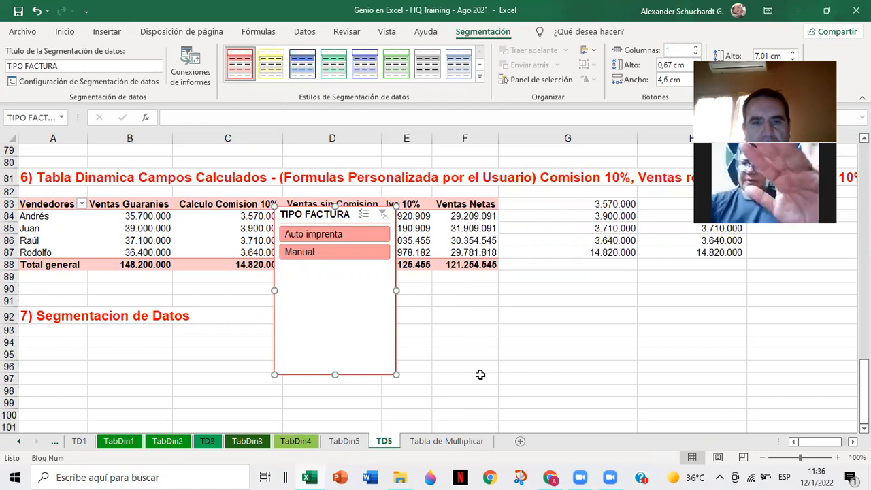
Move the TIPO FACTURA slicer below the section 7 title, starting at row 94, and reduce its height to about 2.8 cm.
drag(356, 294, 104, 380)
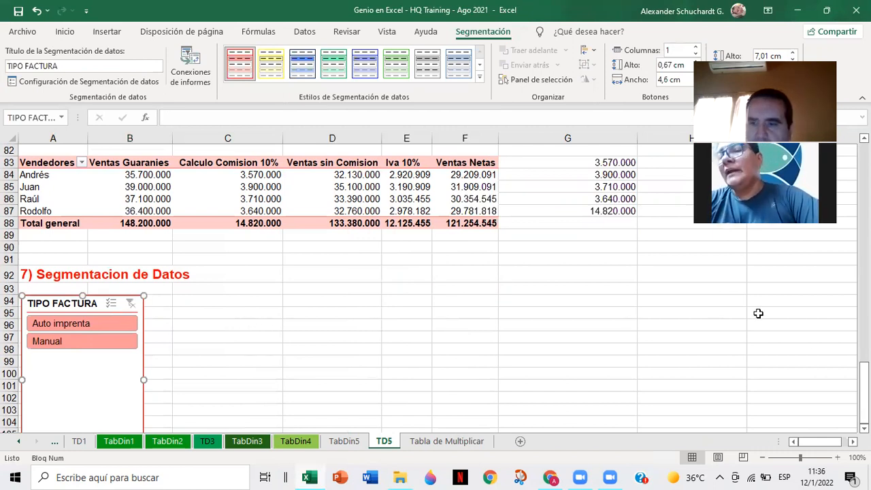
scroll(200, 387, down, 2)
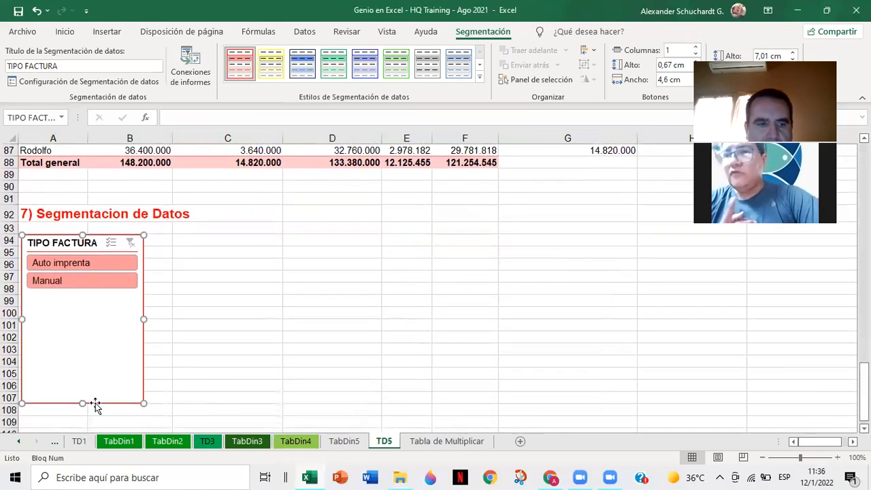
drag(82, 402, 83, 302)
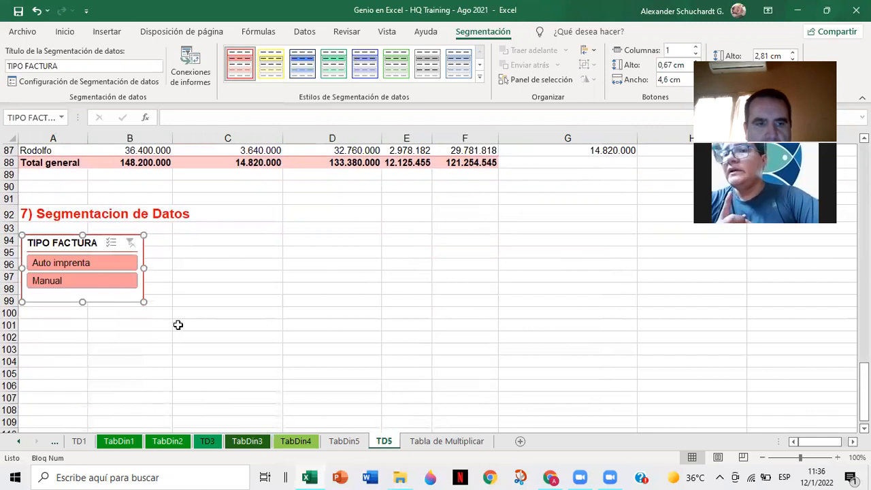
drag(178, 325, 136, 325)
Compare the pivot figures by filtering the TIPO FACTURA slicer alternately on Auto imprenta and Manual, ending on Auto imprenta.
scroll(285, 329, up, 2)
scroll(285, 329, up, 1)
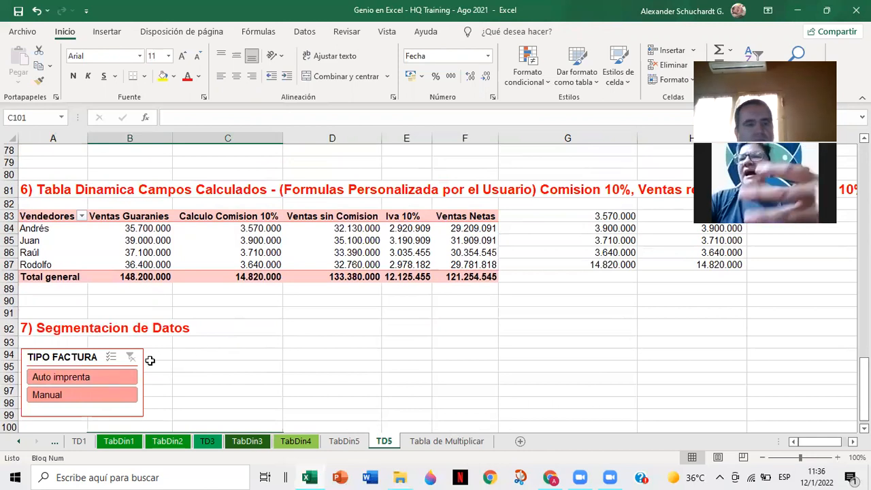
click(100, 376)
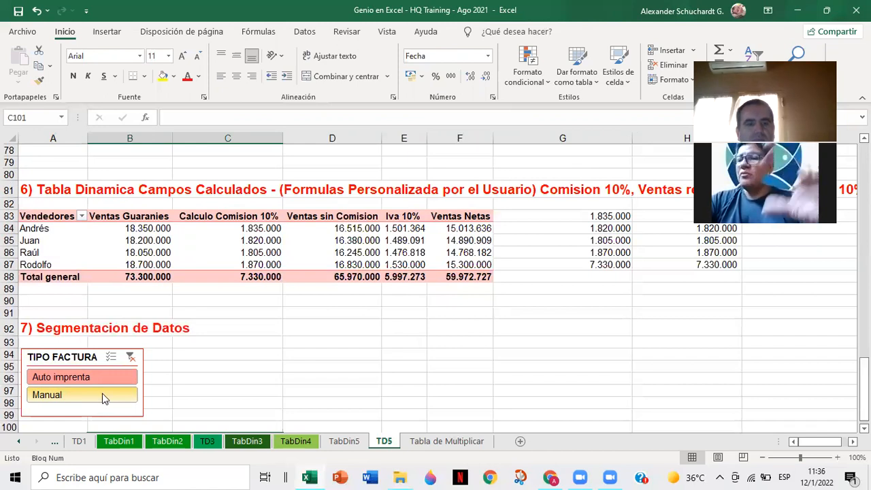
click(103, 393)
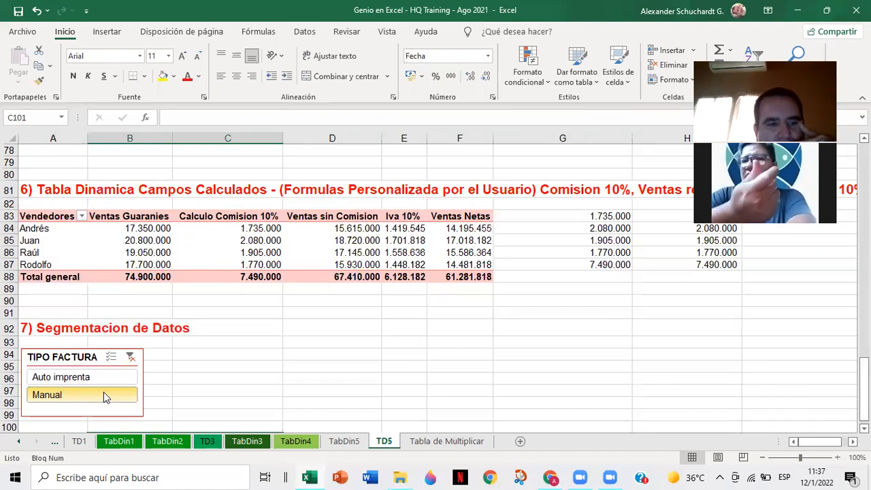
click(111, 377)
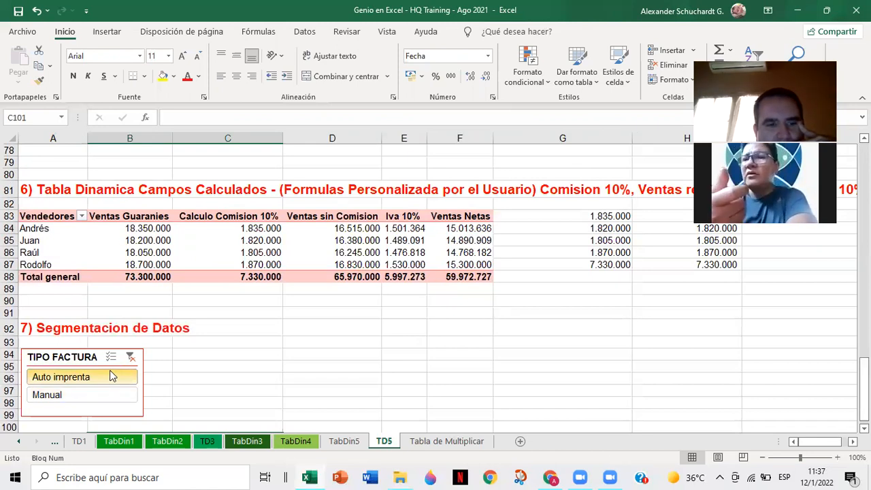
click(113, 393)
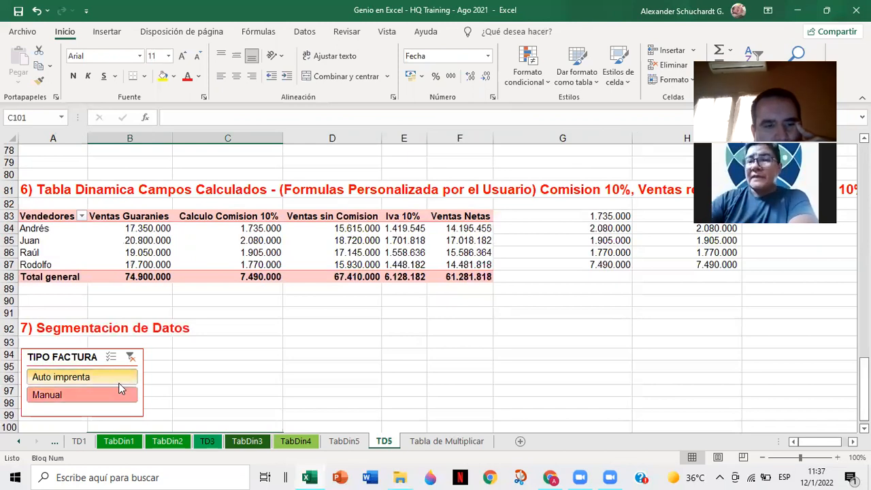
click(120, 378)
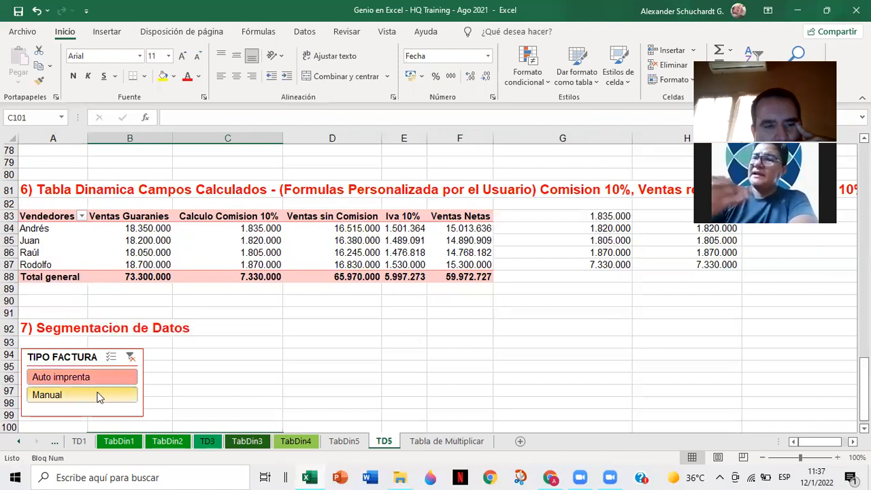
click(78, 395)
click(90, 377)
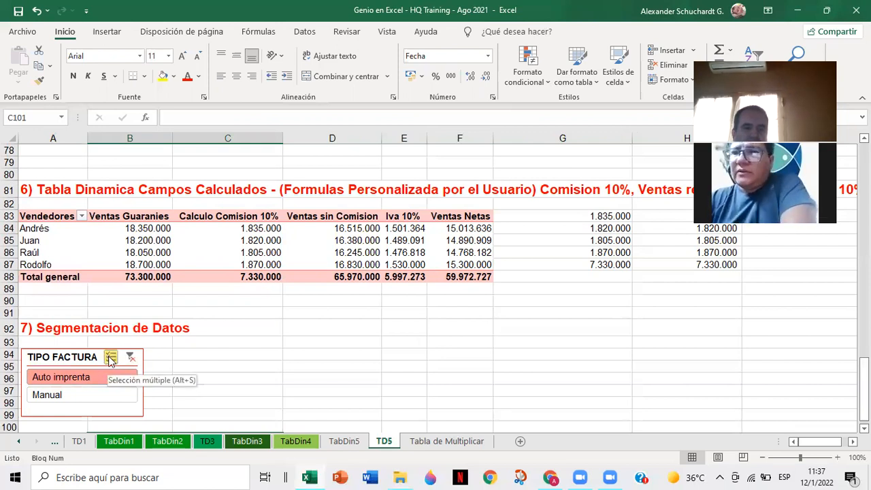
Enable multiple selection in the TIPO FACTURA slicer and add Manual to the Auto imprenta filter.
click(111, 358)
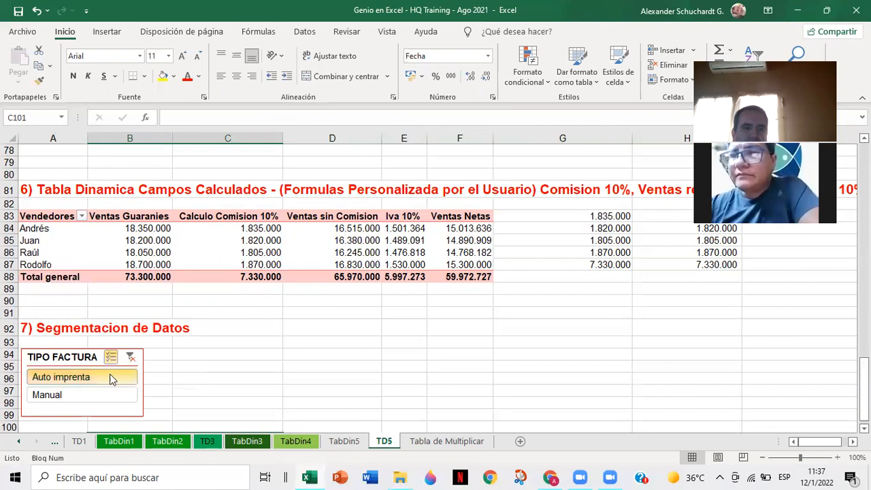
click(90, 397)
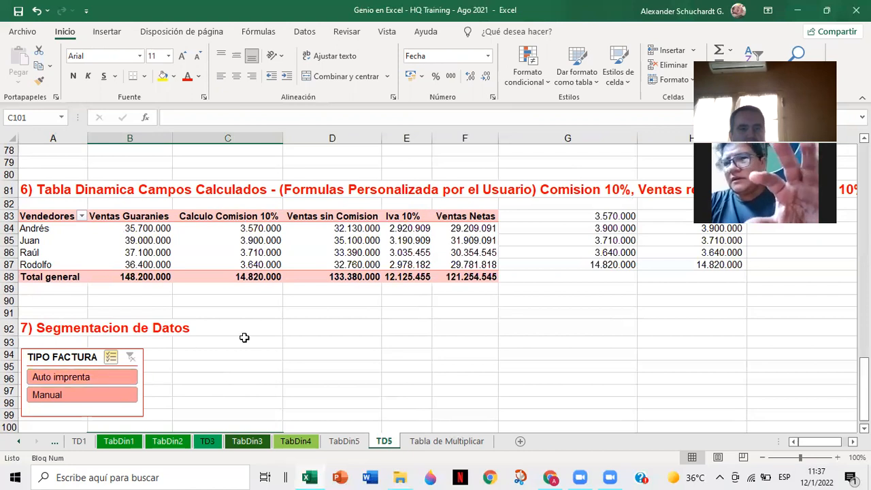
click(228, 354)
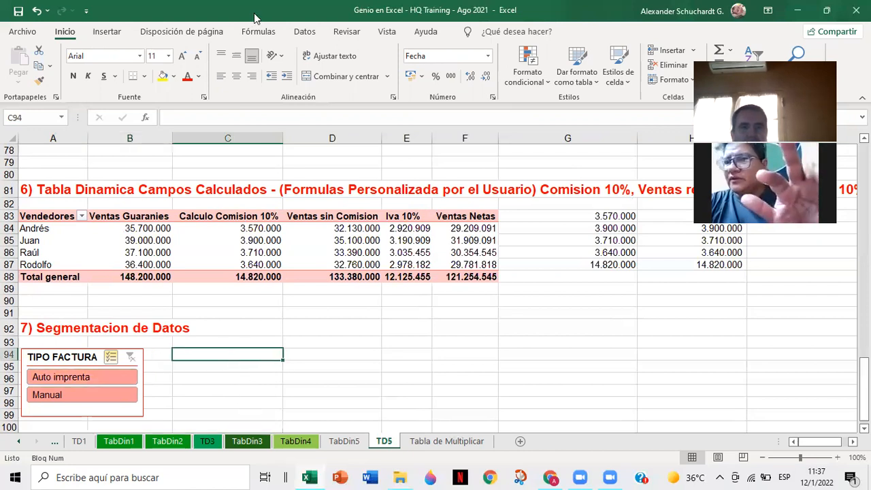
click(77, 358)
right_click(77, 359)
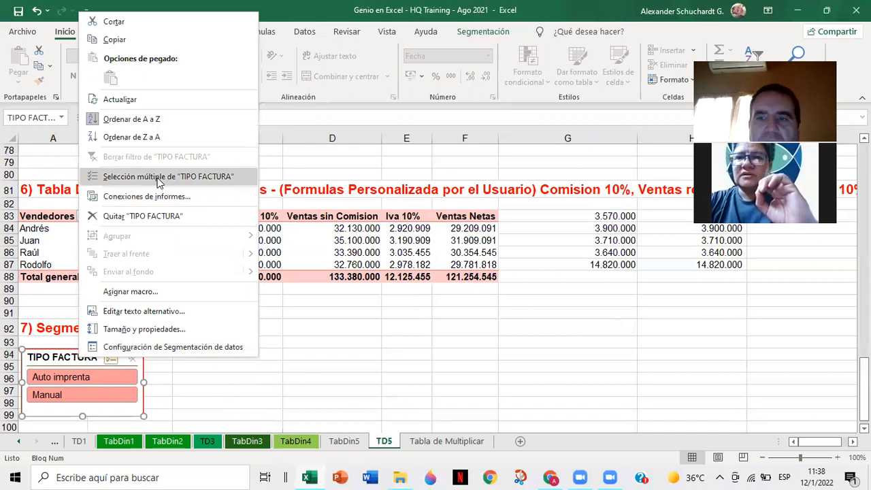
click(246, 398)
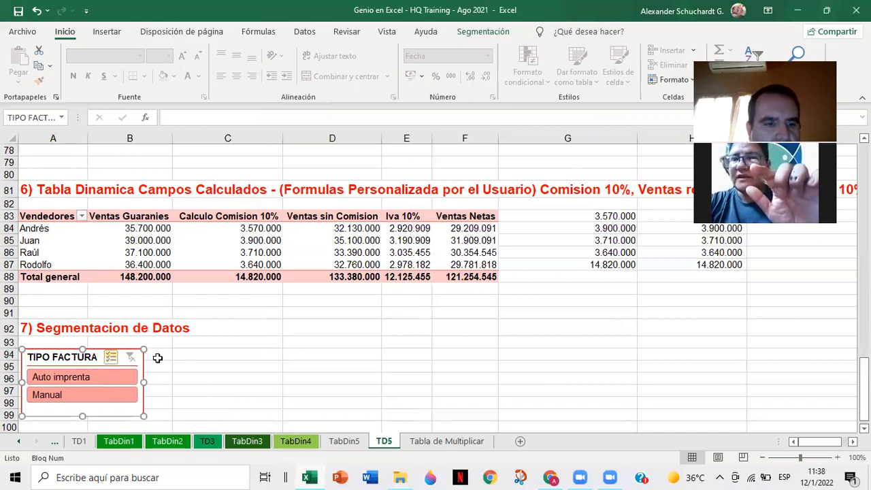
click(110, 357)
right_click(84, 366)
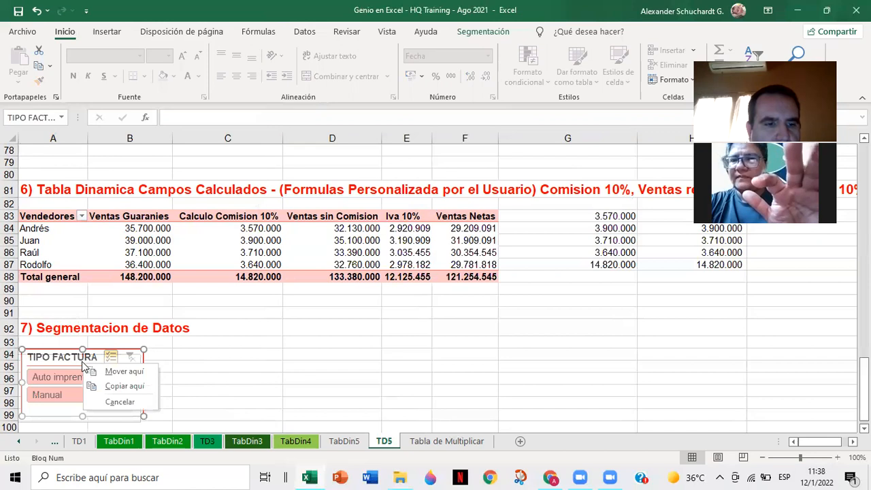
click(197, 367)
Connect the TIPO FACTURA slicer to TablaDinámica1 through TablaDinámica5 through its report connections, in addition to TablaDinámica6.
right_click(87, 355)
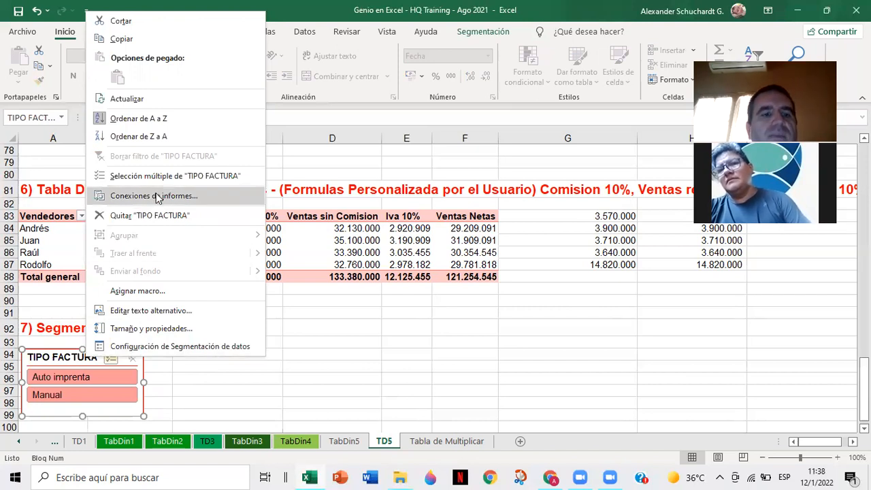
click(156, 197)
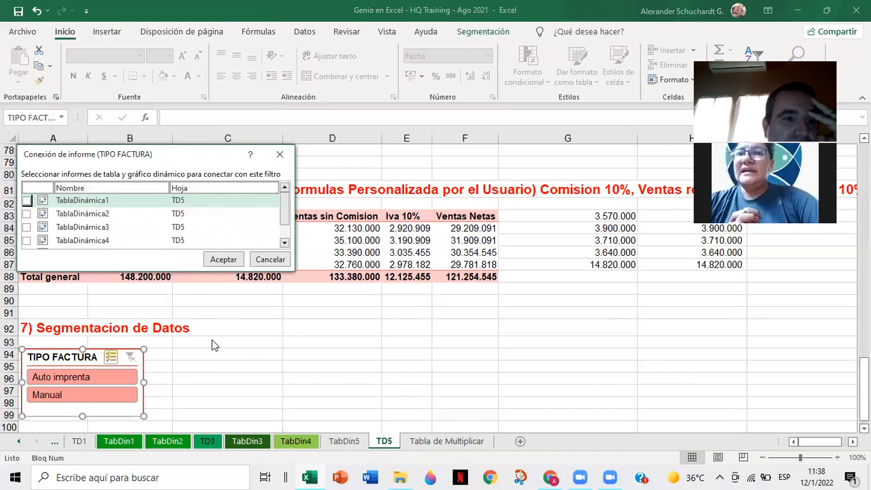
click(26, 201)
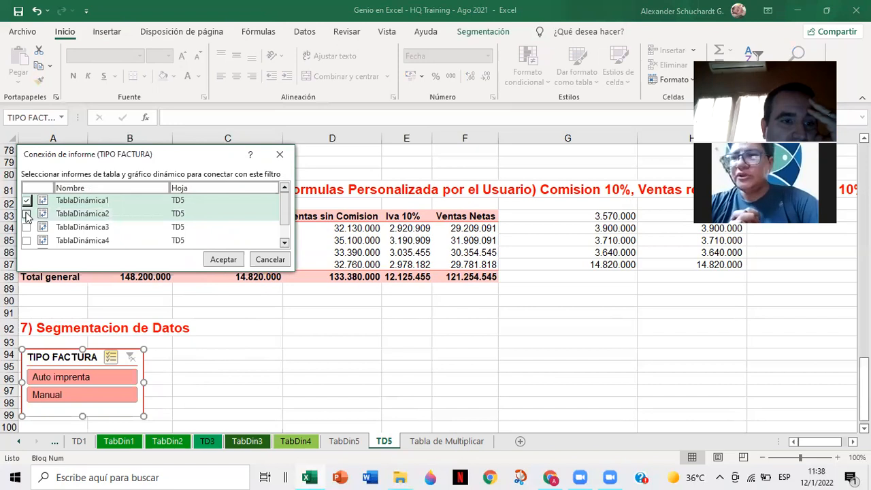
click(27, 214)
click(26, 227)
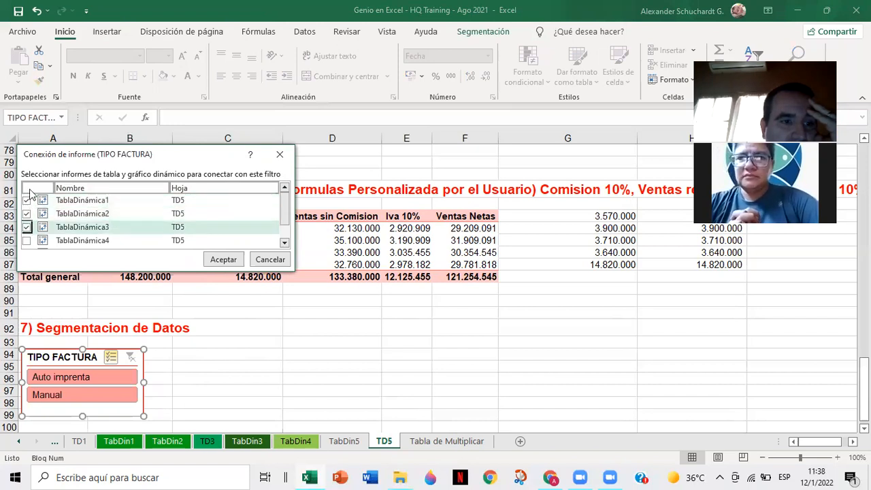
click(27, 242)
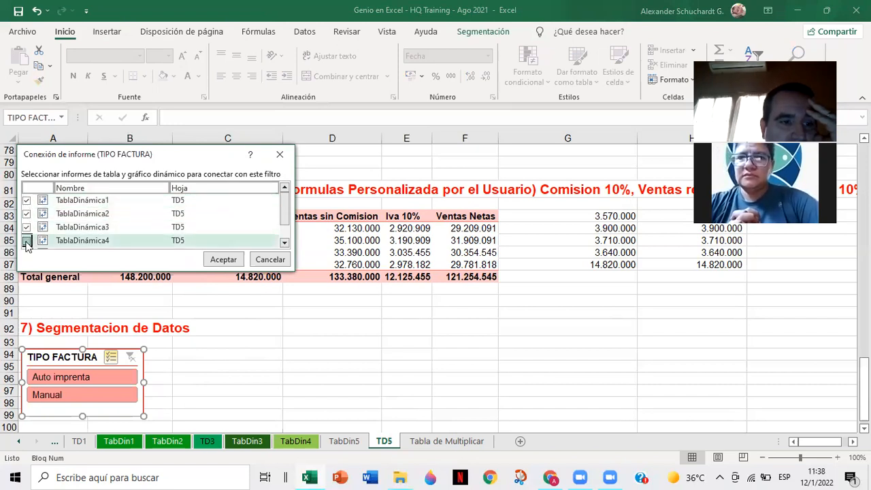
click(283, 244)
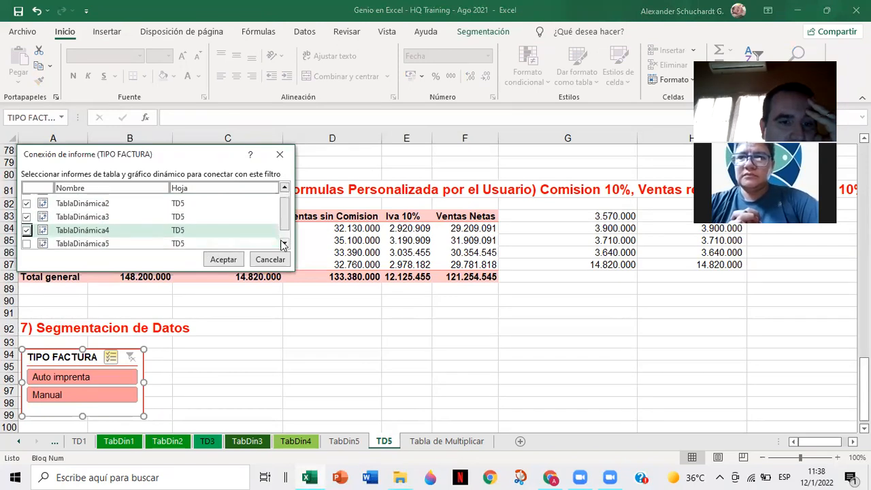
click(284, 243)
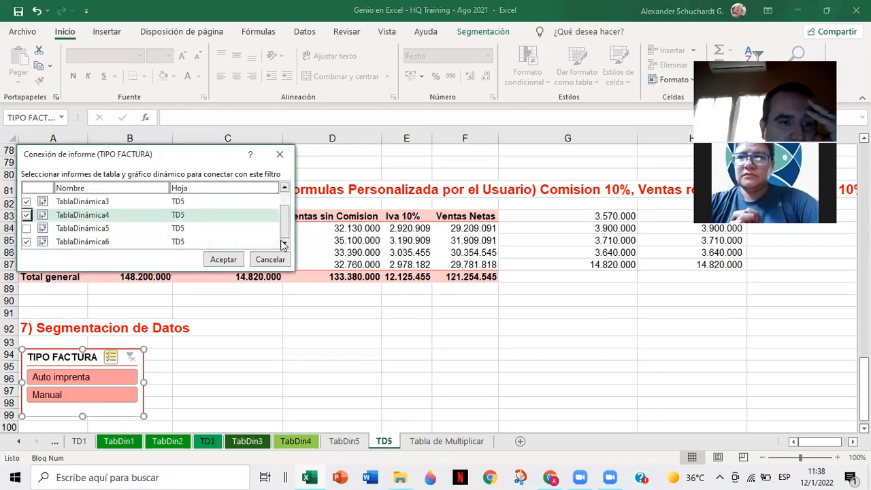
click(27, 228)
click(221, 259)
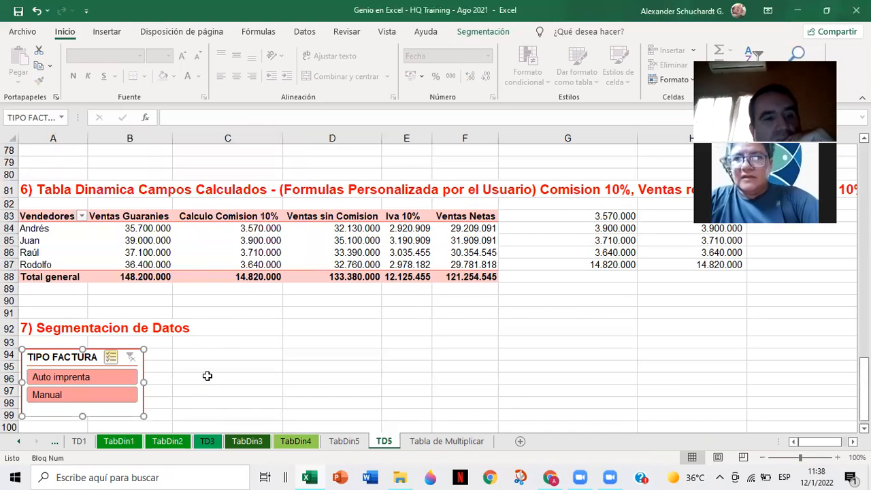
click(218, 359)
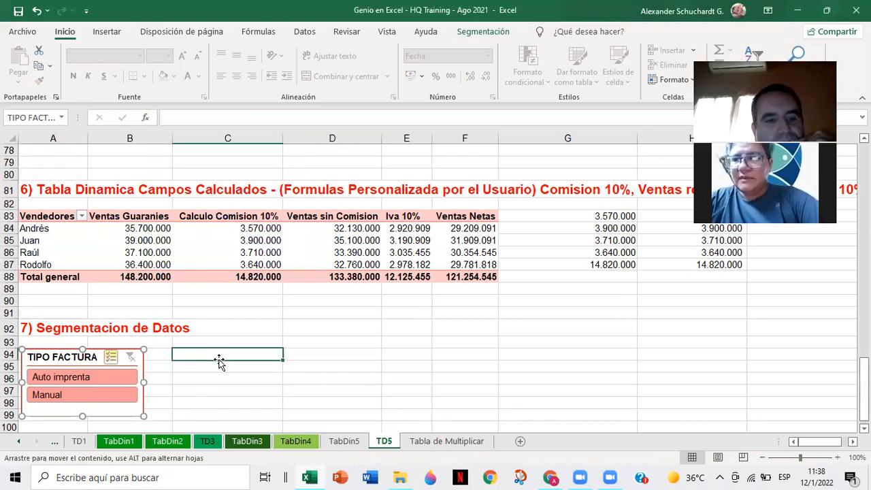
Filter the connected pivot tables with the TIPO FACTURA slicer, on Manual alone and on Auto imprenta alone, ending on Auto imprenta.
click(113, 370)
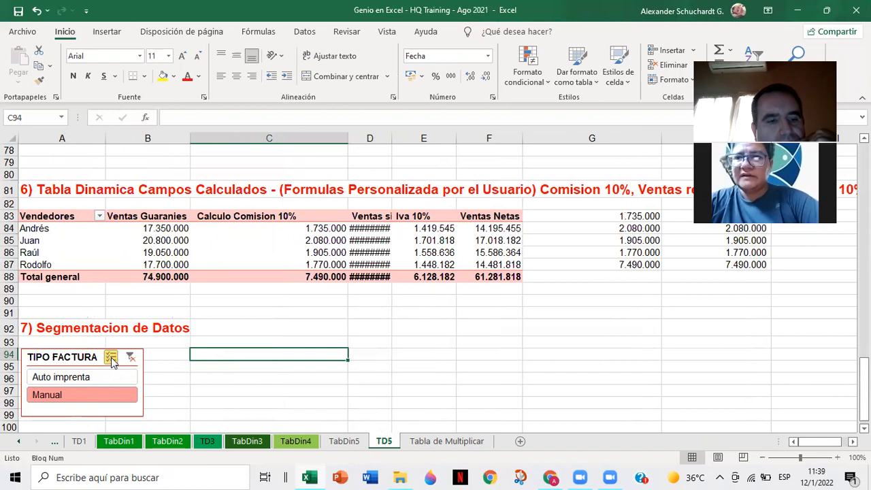
click(111, 359)
click(126, 395)
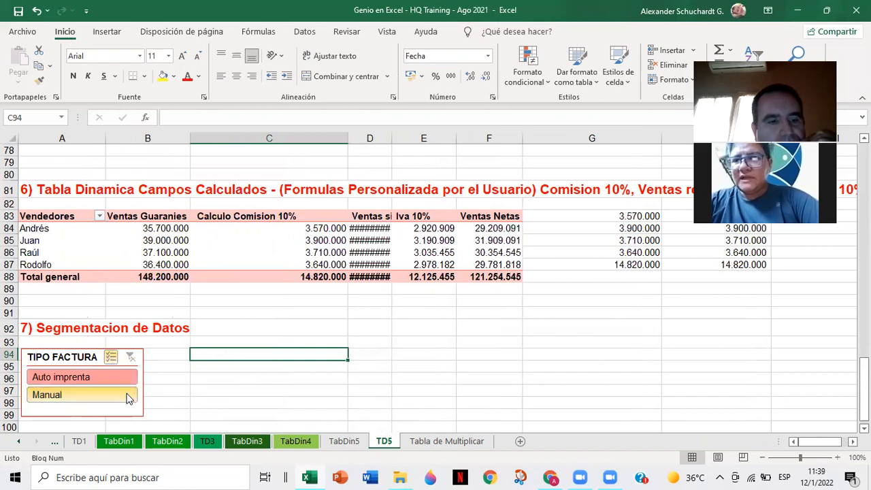
click(126, 395)
Examine the figures filtered on Auto imprenta in the pivot tables of sections 1 to 6, and add Manual back to the slicer filter.
scroll(197, 379, up, 3)
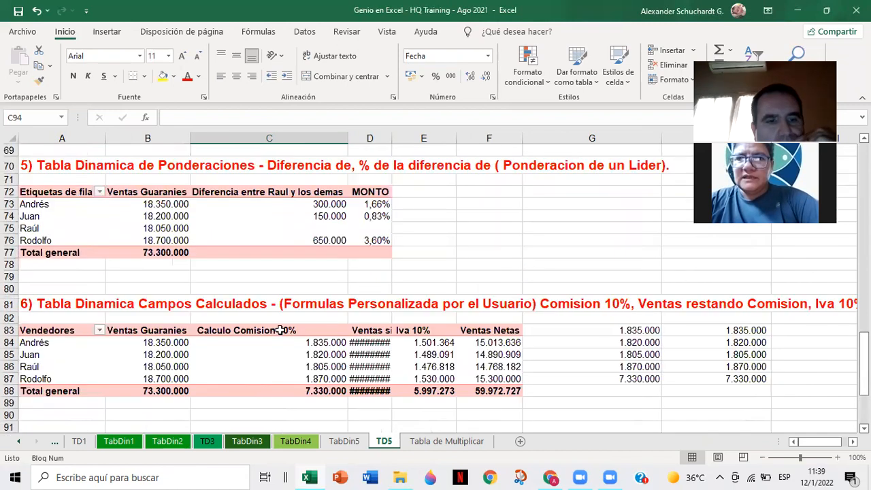
scroll(280, 330, up, 8)
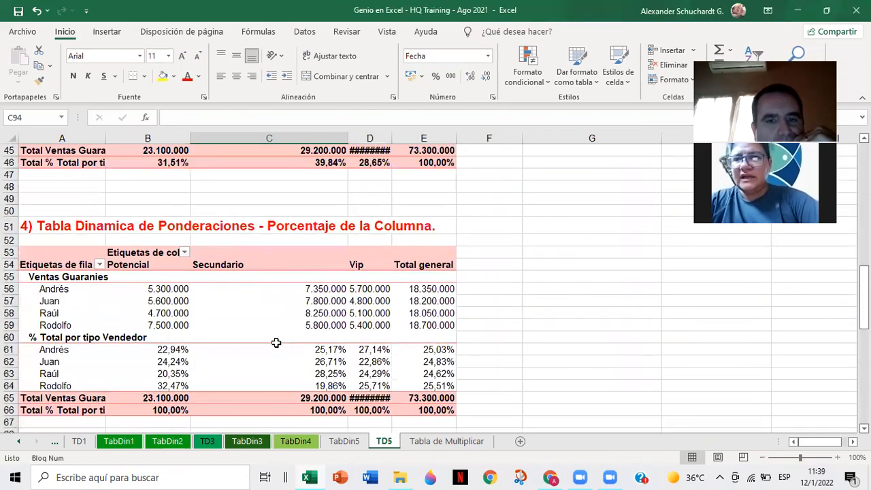
scroll(276, 342, up, 8)
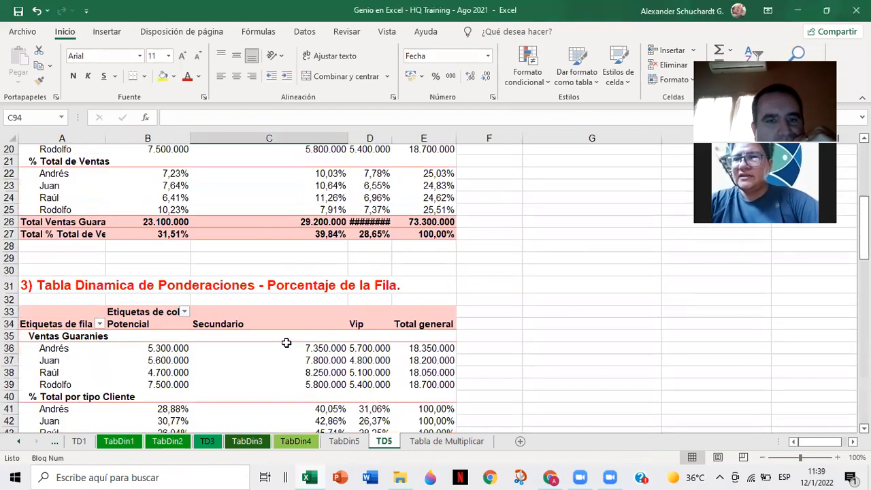
scroll(286, 343, up, 6)
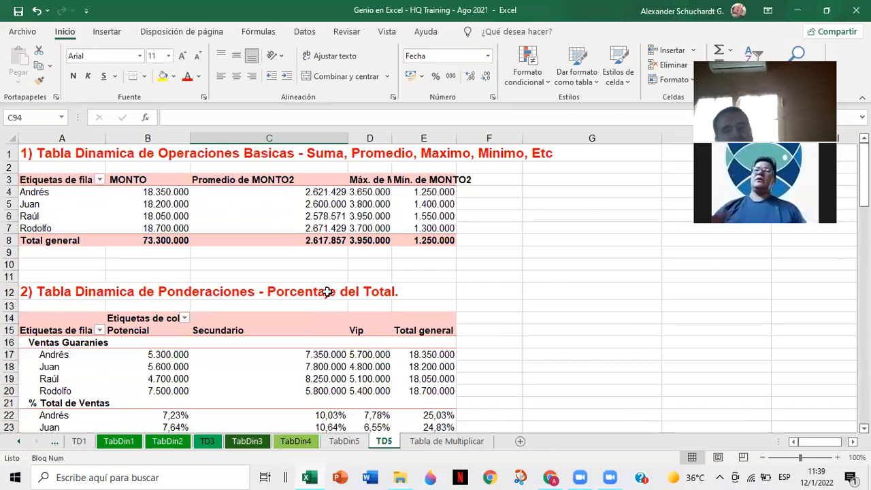
scroll(325, 299, down, 2)
scroll(329, 302, down, 2)
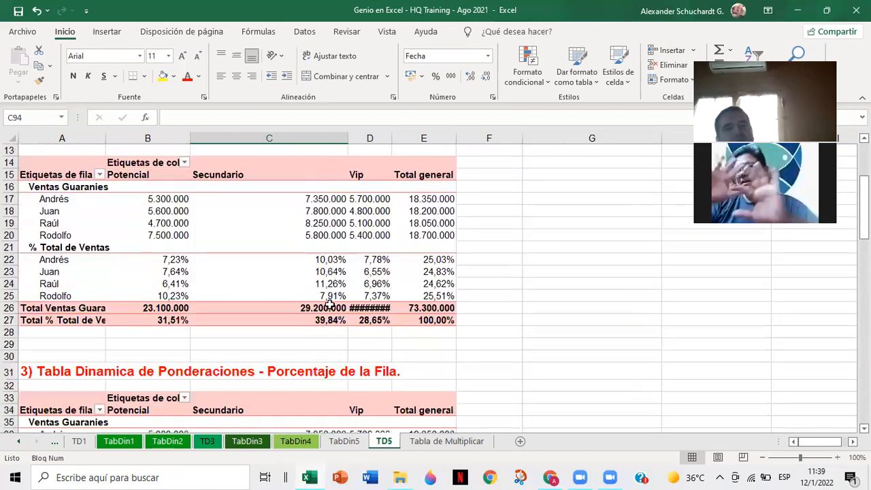
scroll(329, 301, down, 2)
scroll(329, 304, down, 6)
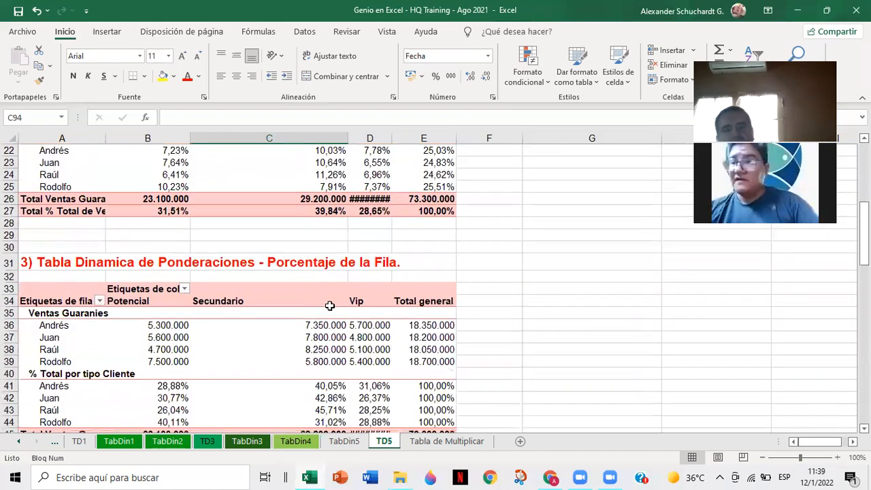
scroll(330, 305, down, 7)
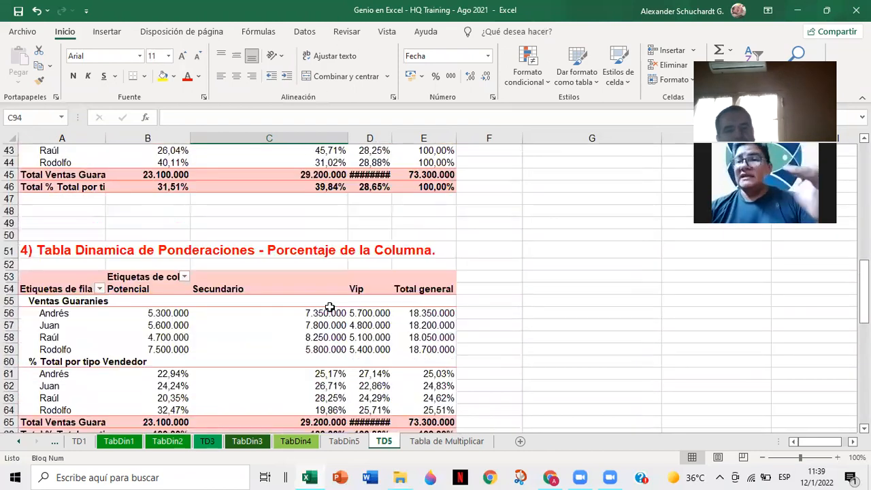
scroll(324, 318, down, 7)
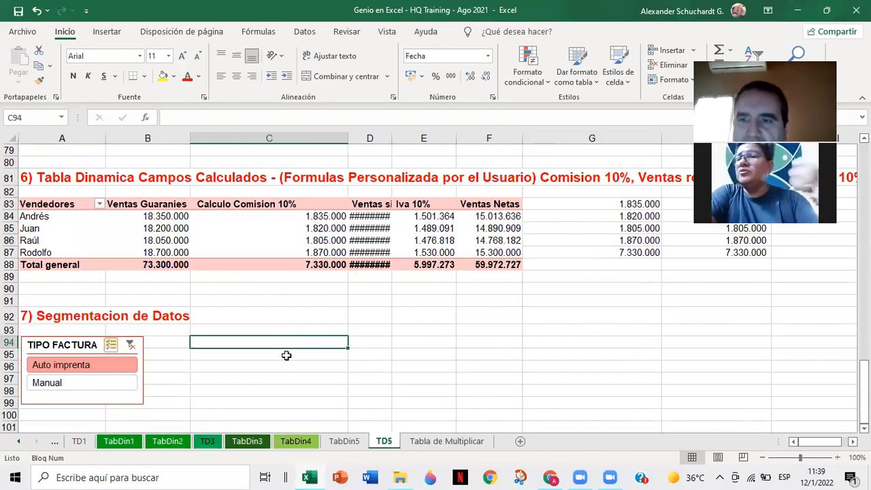
click(44, 392)
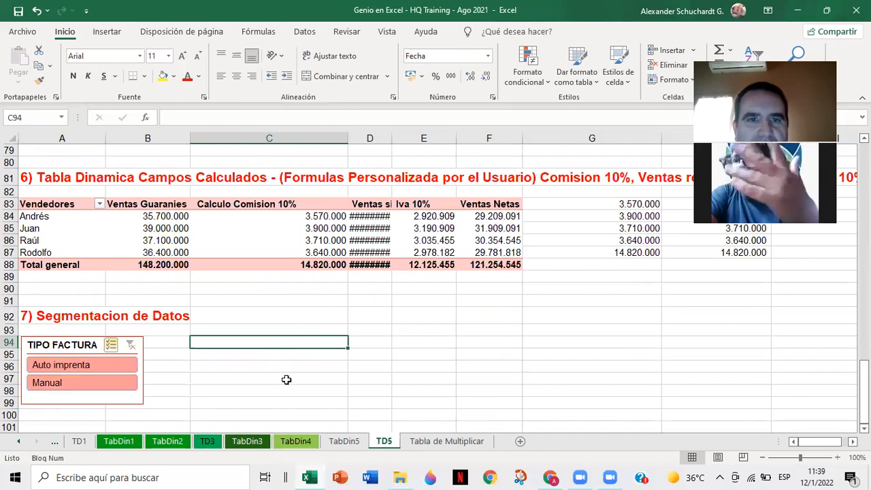
Insert a slicer for the LOCALIDAD field on the section 6 pivot table and place it beside the TIPO FACTURA slicer, starting at row 93.
click(173, 240)
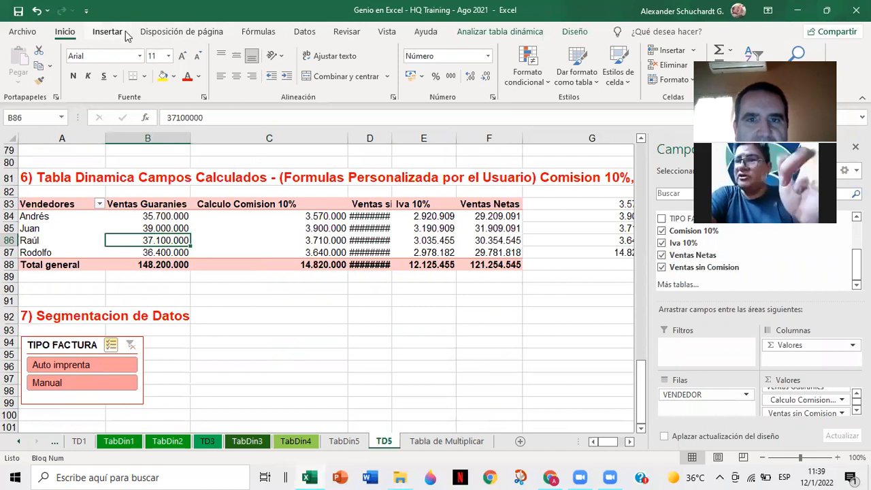
click(500, 32)
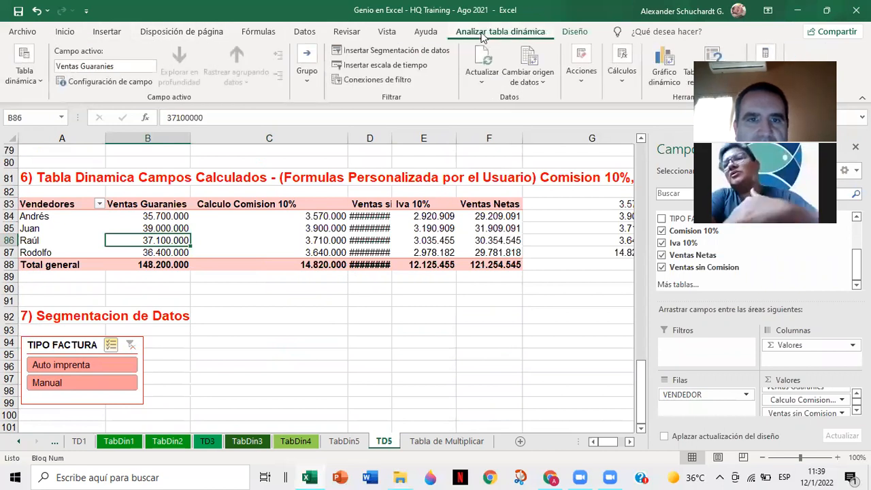
click(426, 51)
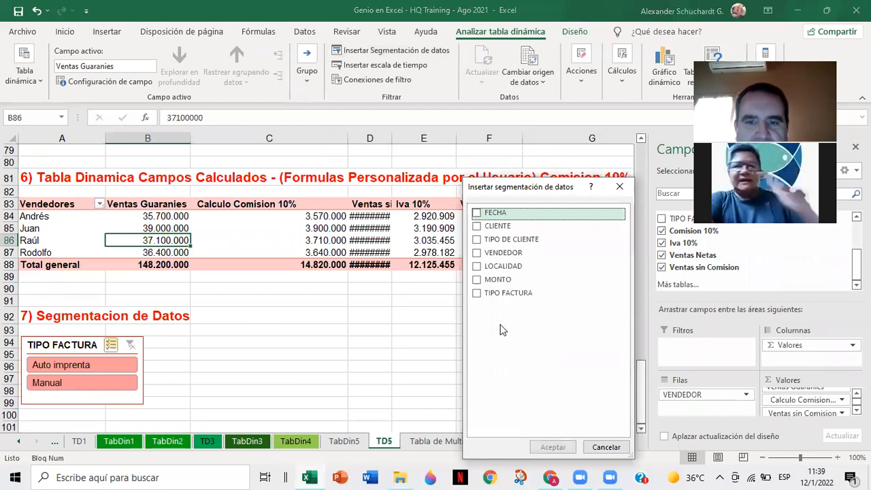
click(481, 267)
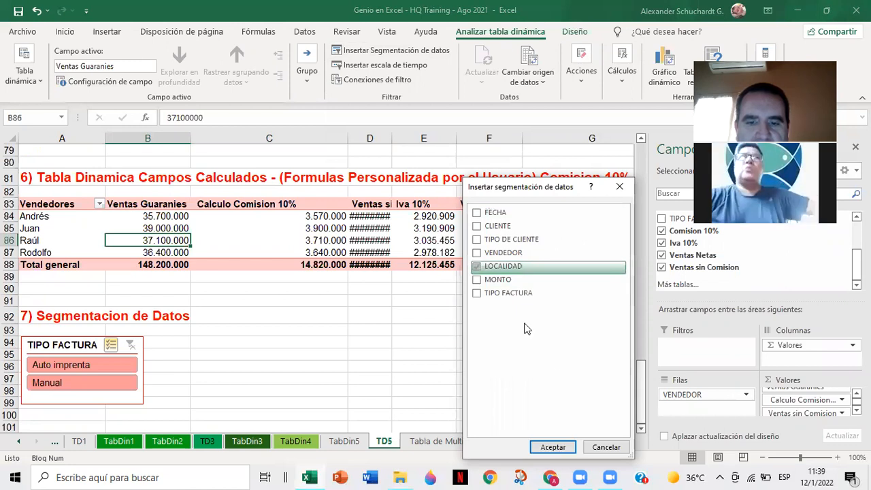
click(546, 449)
drag(286, 215, 199, 333)
click(317, 363)
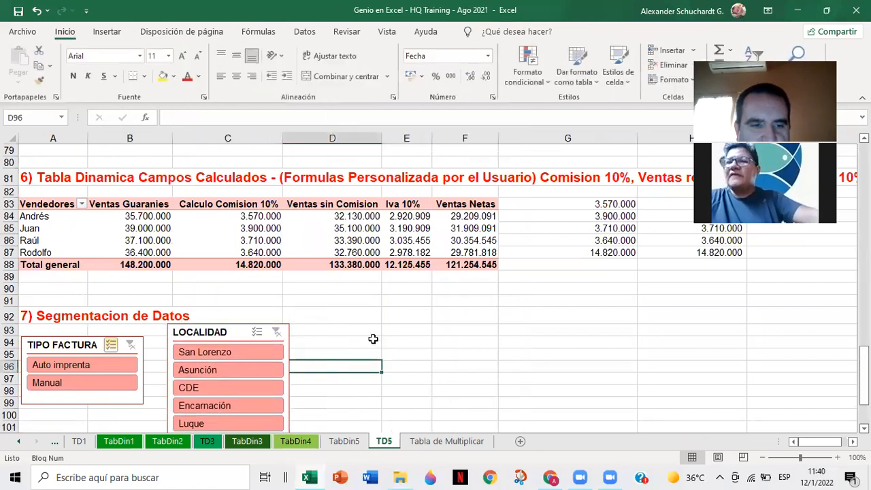
scroll(353, 324, down, 1)
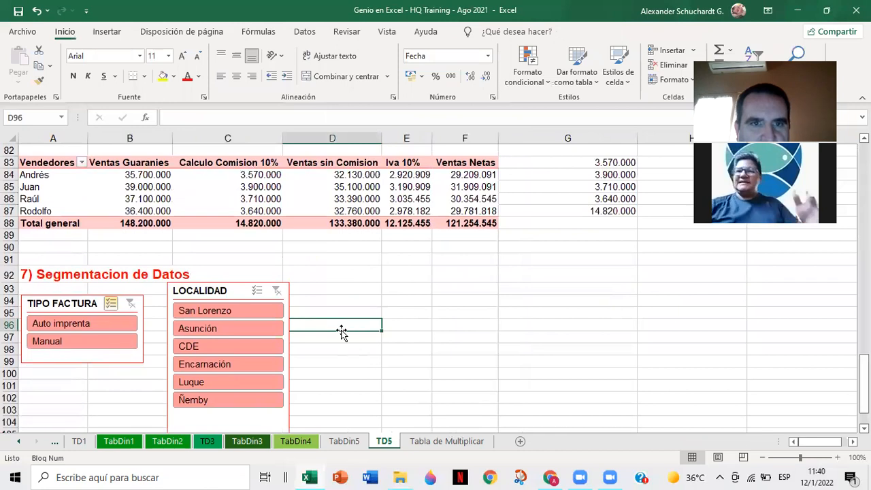
Connect the LOCALIDAD slicer to TablaDinámica1 through TablaDinámica5 through its report connections, in addition to TablaDinámica6.
right_click(237, 294)
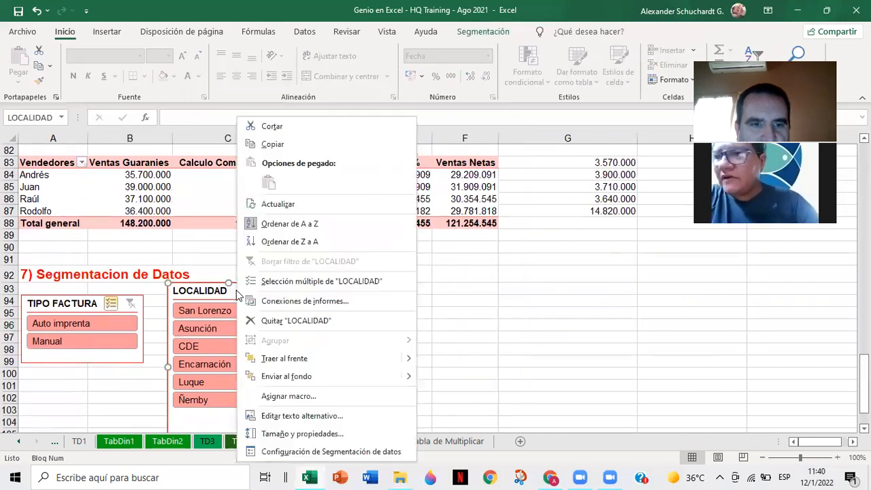
click(307, 301)
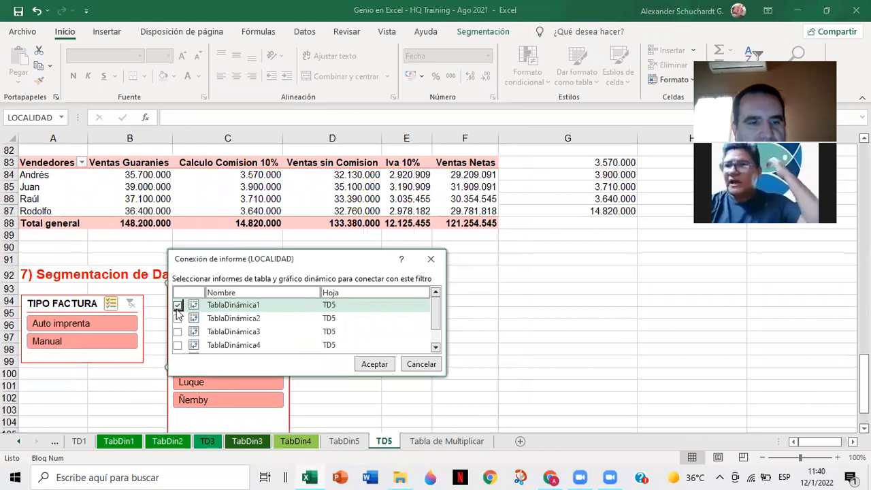
click(178, 317)
click(177, 331)
click(177, 345)
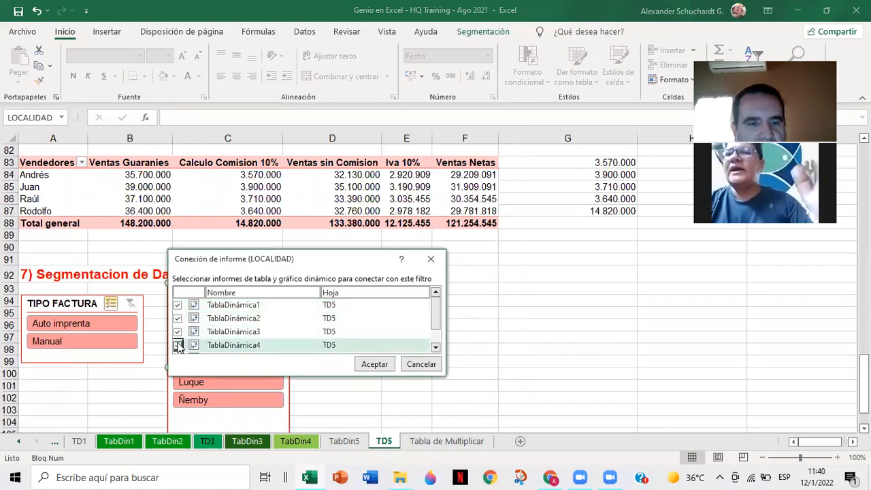
scroll(408, 320, down, 1)
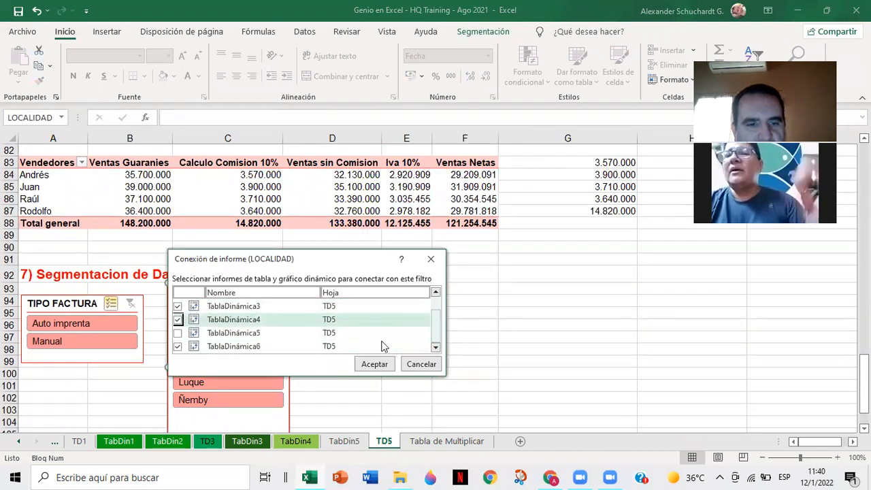
click(178, 333)
click(373, 364)
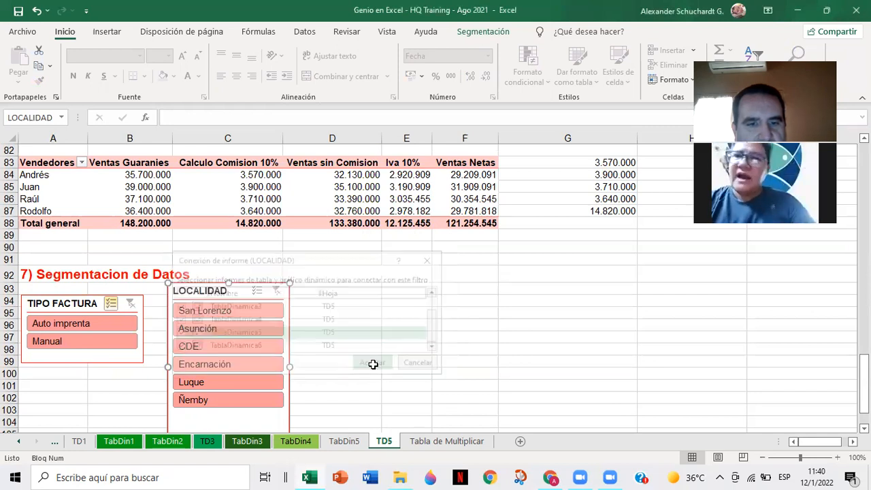
Toggle Manual off and on in the TIPO FACTURA slicer and disable its multiple selection.
click(93, 340)
click(93, 338)
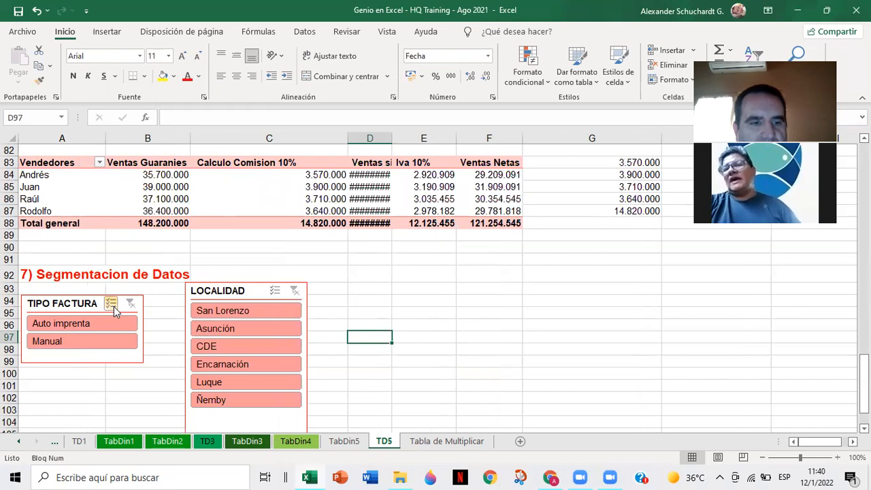
right_click(113, 326)
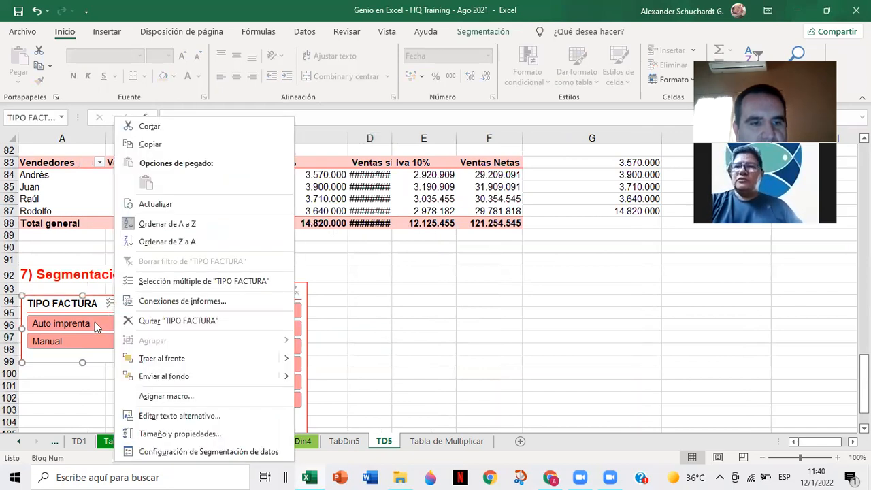
click(110, 311)
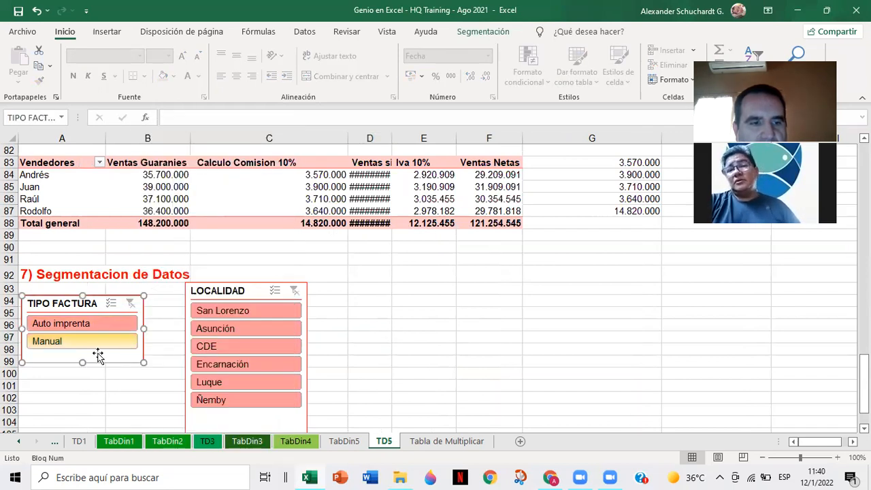
click(144, 394)
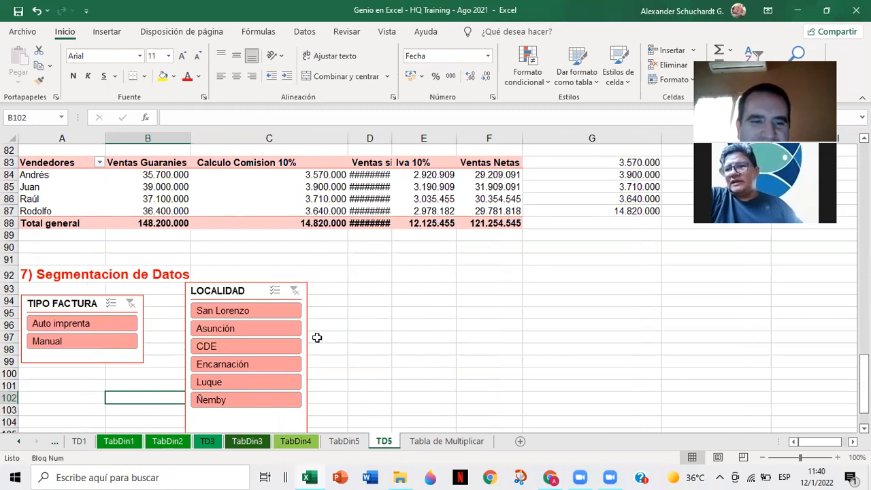
Filter the LOCALIDAD slicer on San Lorenzo and examine the resulting figures in the pivot tables of sections 1 to 6.
click(270, 310)
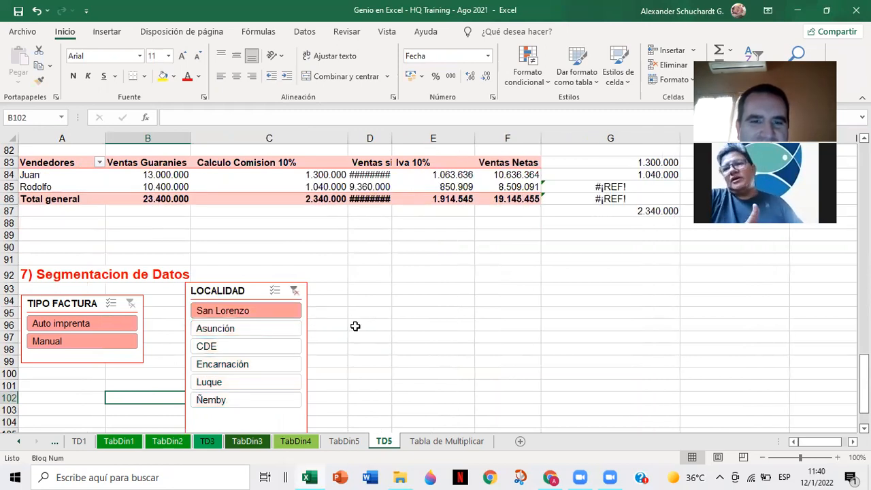
scroll(384, 315, up, 8)
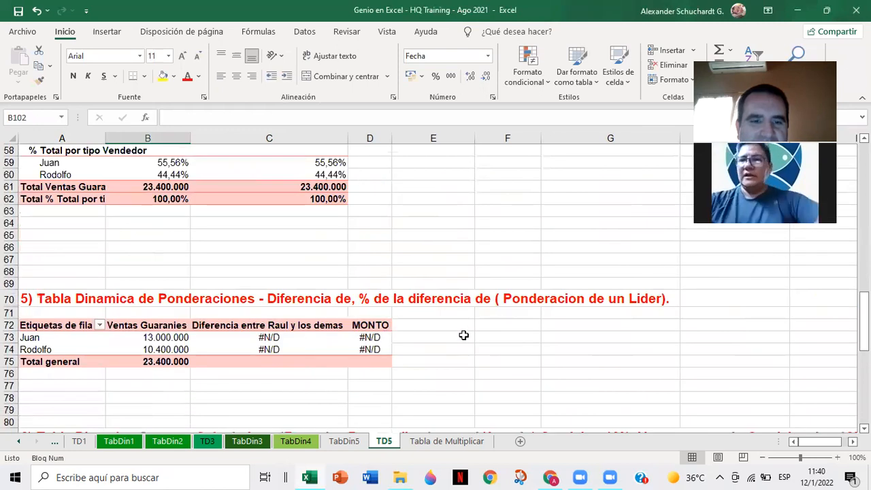
scroll(466, 336, up, 1)
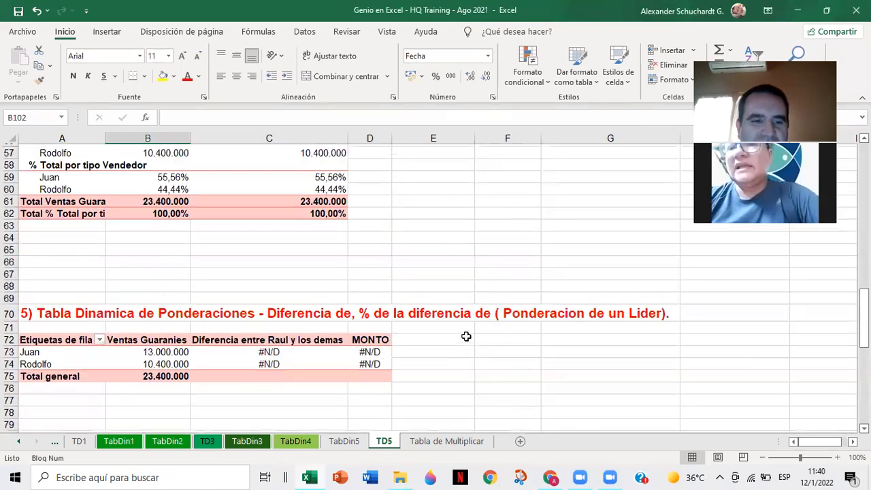
scroll(468, 333, down, 7)
scroll(467, 333, down, 3)
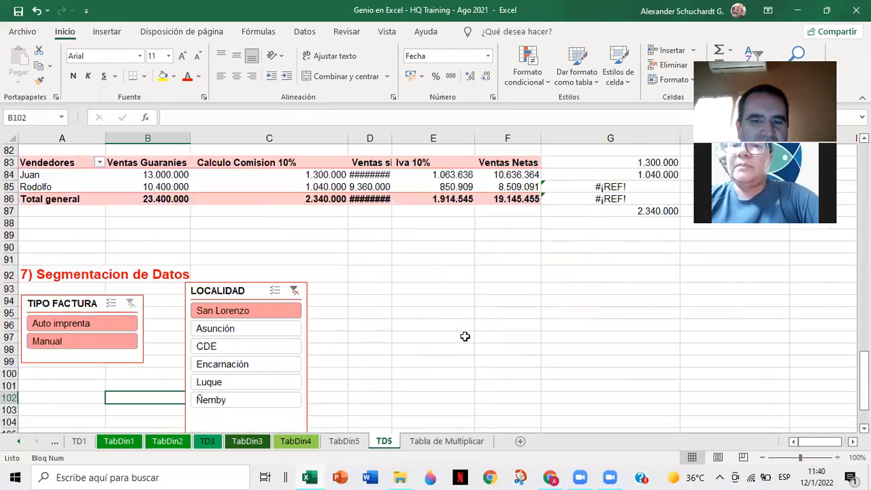
scroll(461, 338, up, 2)
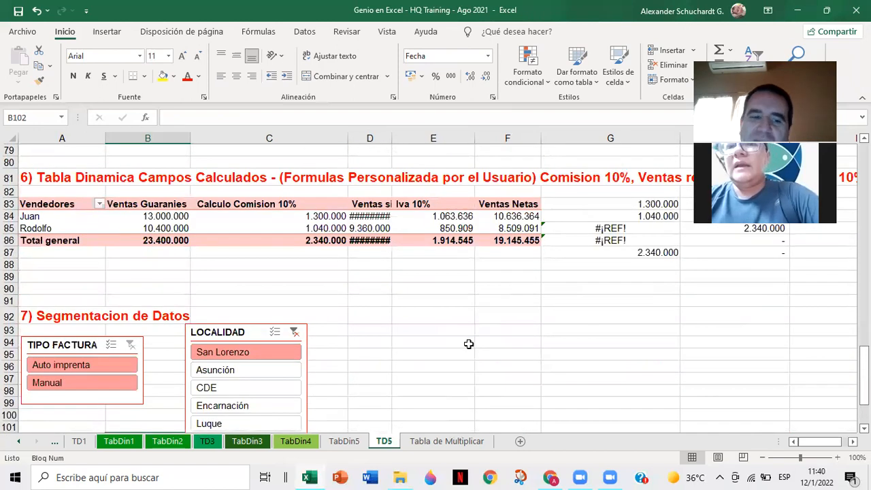
scroll(476, 357, up, 4)
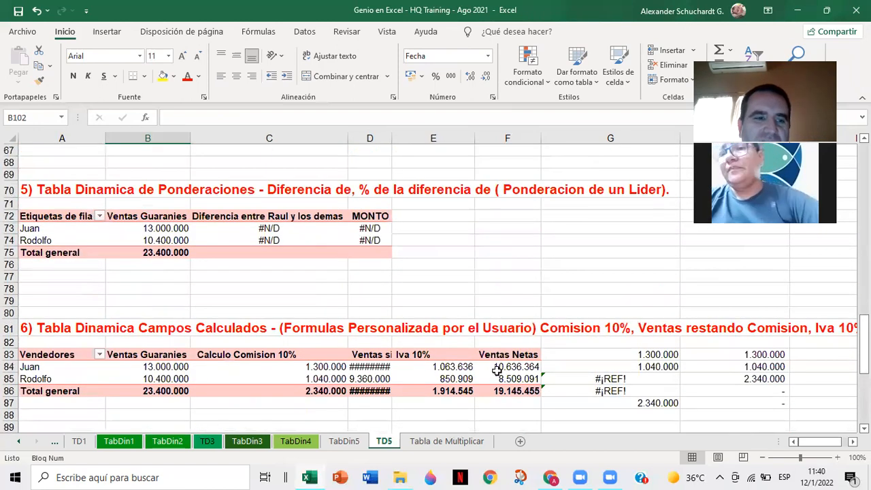
scroll(497, 366, up, 10)
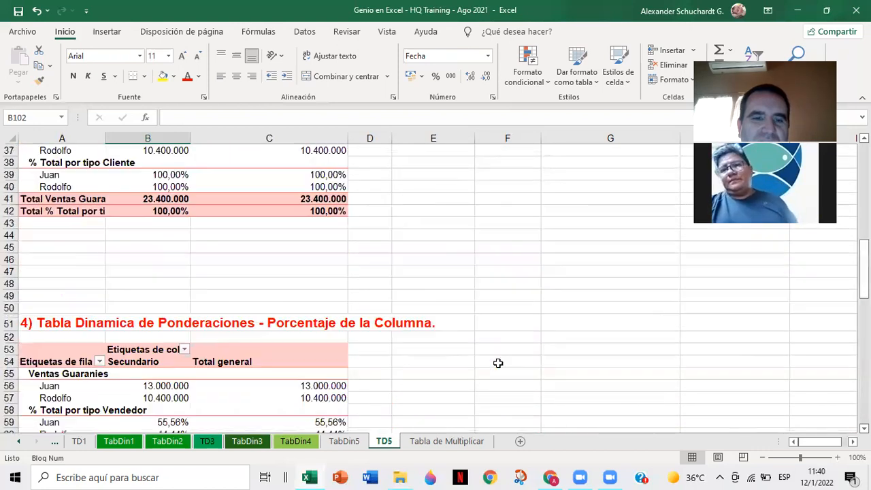
scroll(498, 363, up, 12)
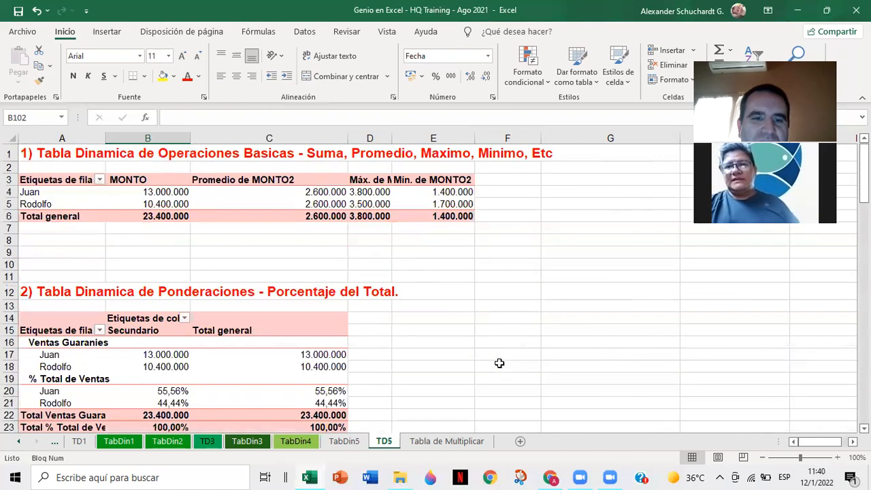
scroll(499, 367, down, 20)
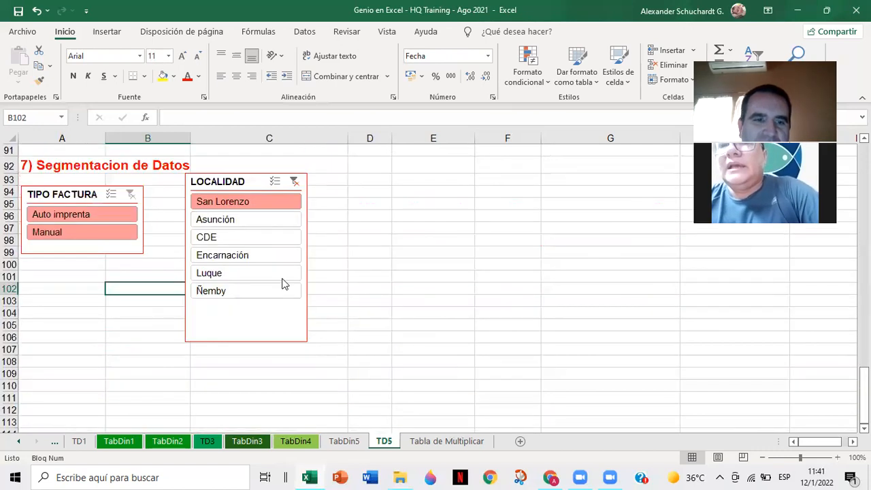
Filter the LOCALIDAD slicer on Asunción and review the figures in the pivot tables from section 6 up to section 1.
click(268, 218)
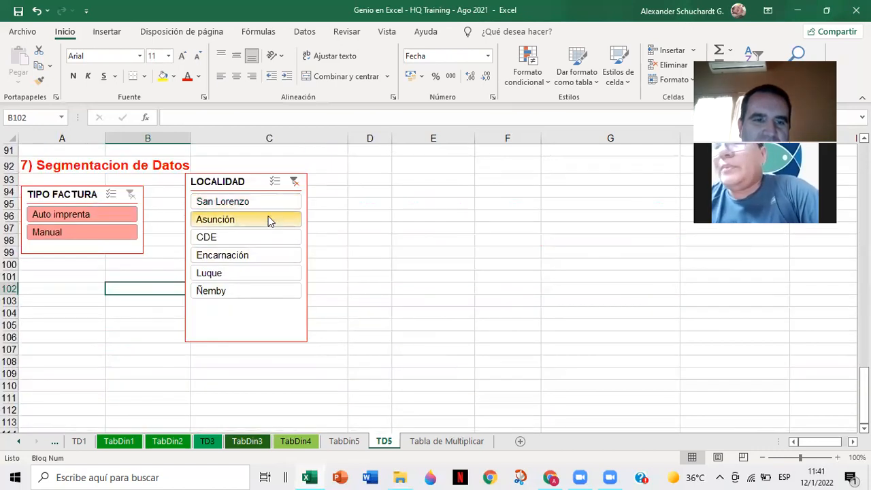
scroll(455, 331, up, 3)
scroll(445, 361, up, 3)
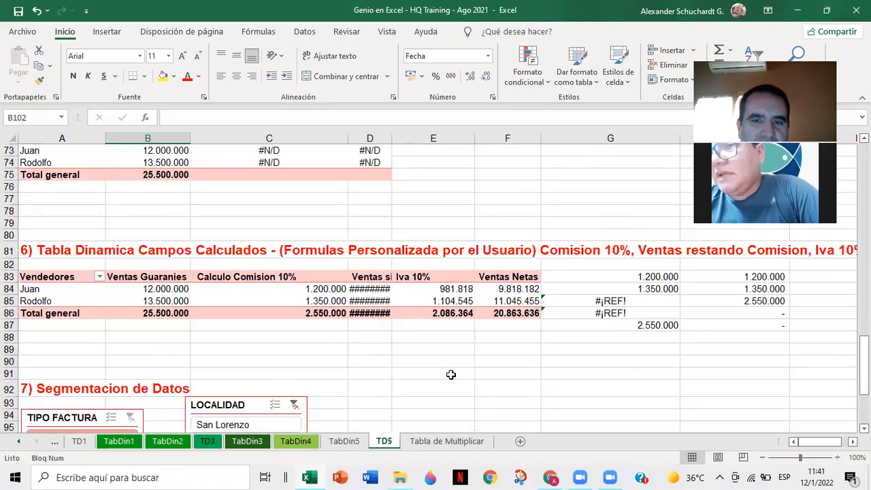
scroll(450, 373, up, 4)
scroll(457, 388, up, 15)
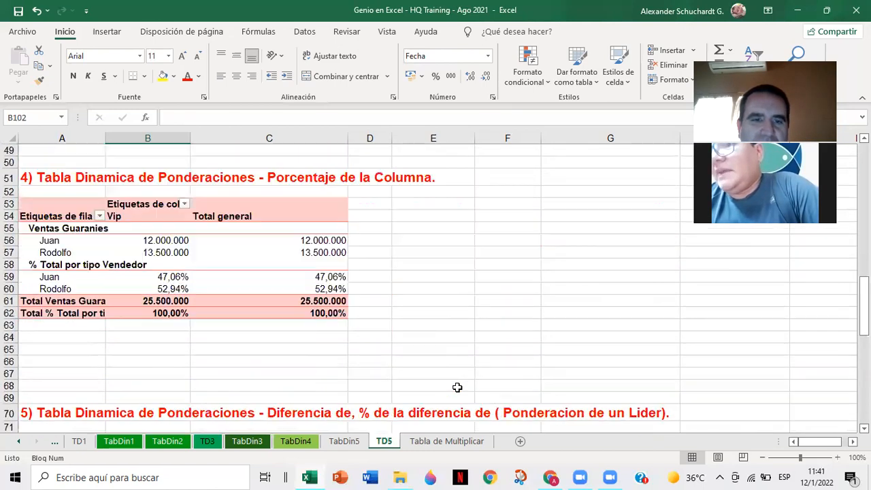
scroll(457, 392, up, 5)
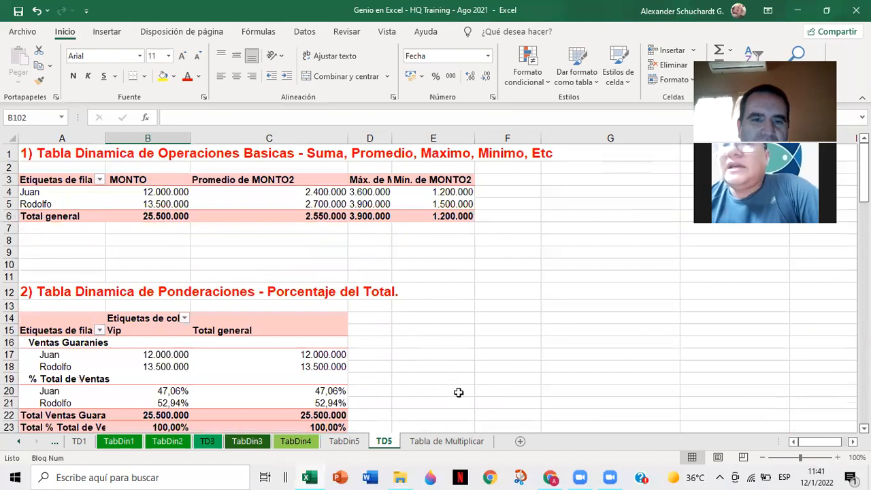
scroll(457, 392, down, 13)
scroll(422, 402, down, 15)
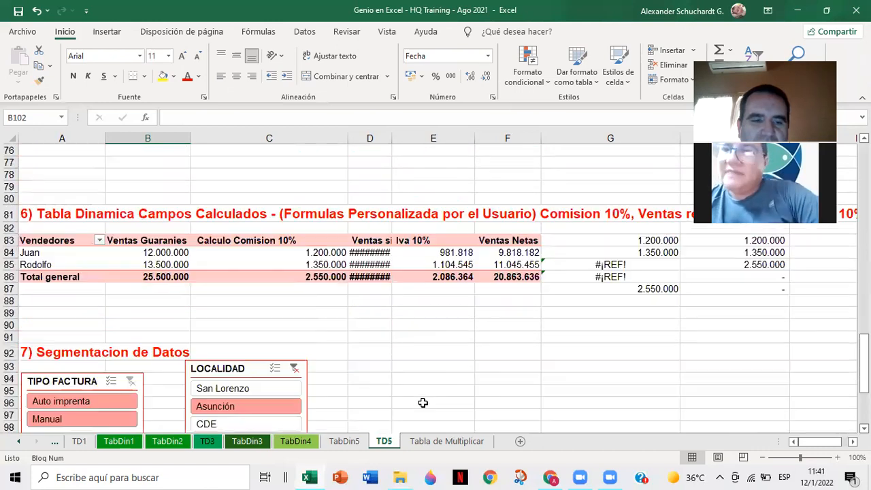
Enable multiple selection in the LOCALIDAD slicer and add San Lorenzo, CDE, Encarnación, Luque and Ñemby to its filter.
click(274, 253)
click(265, 274)
click(244, 313)
click(242, 329)
click(238, 346)
click(237, 364)
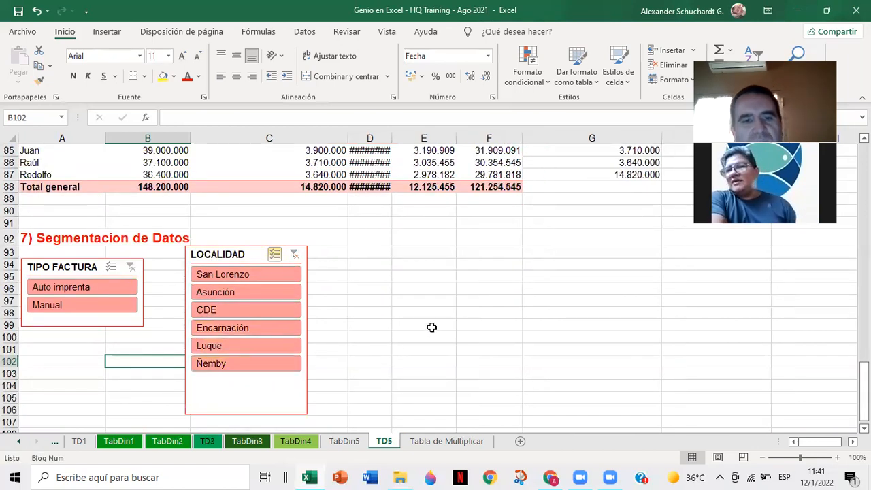
scroll(431, 327, up, 1)
scroll(431, 327, down, 1)
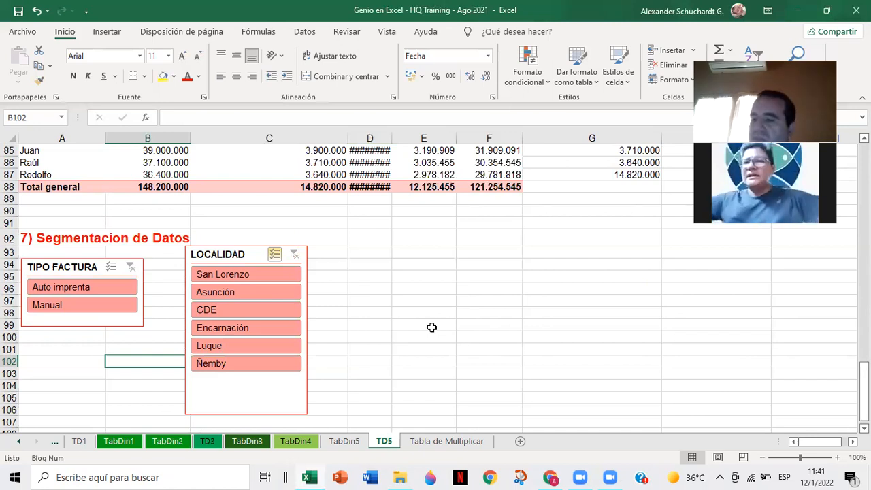
Shorten the LOCALIDAD slicer to about 5.77 cm high and raise its button layout to 6 columns.
click(233, 255)
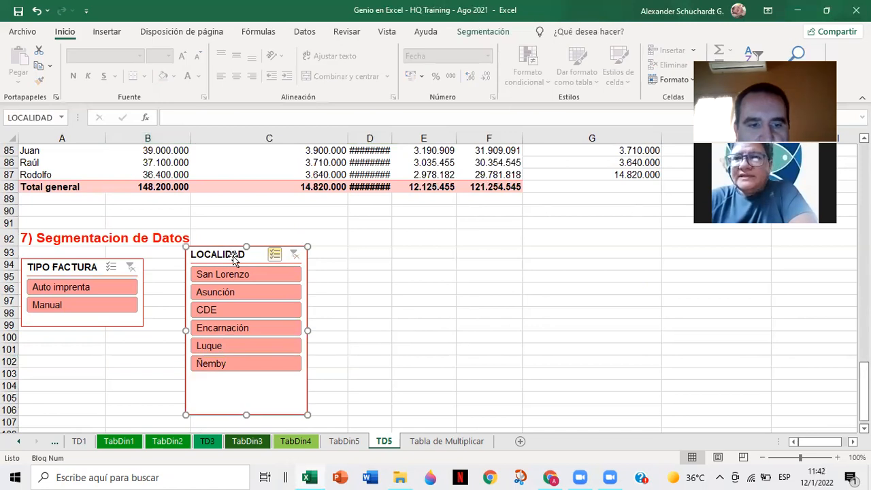
drag(246, 412, 252, 386)
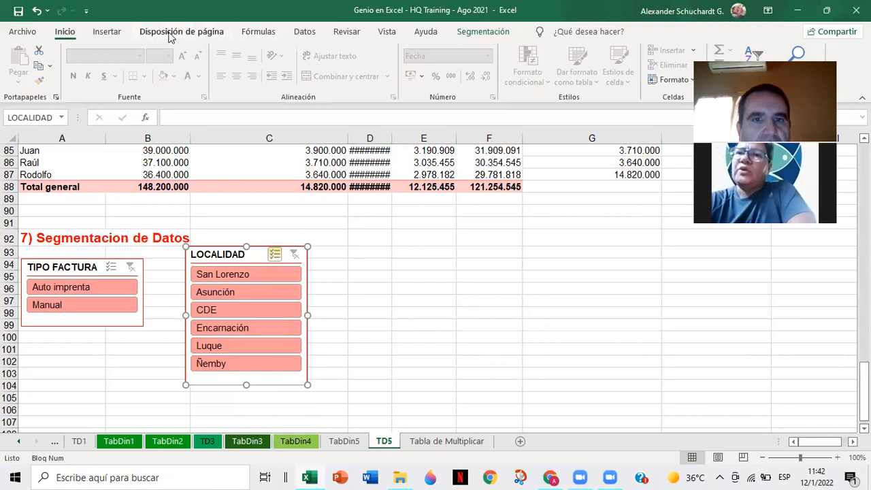
click(481, 32)
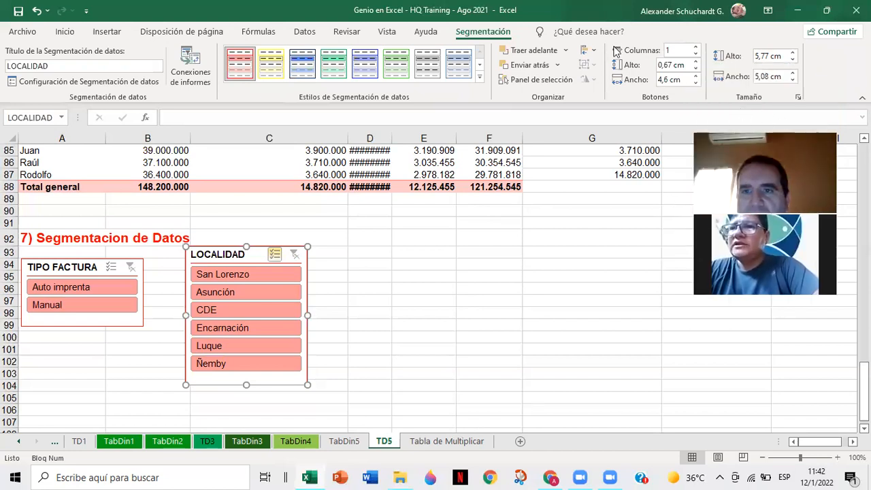
click(696, 48)
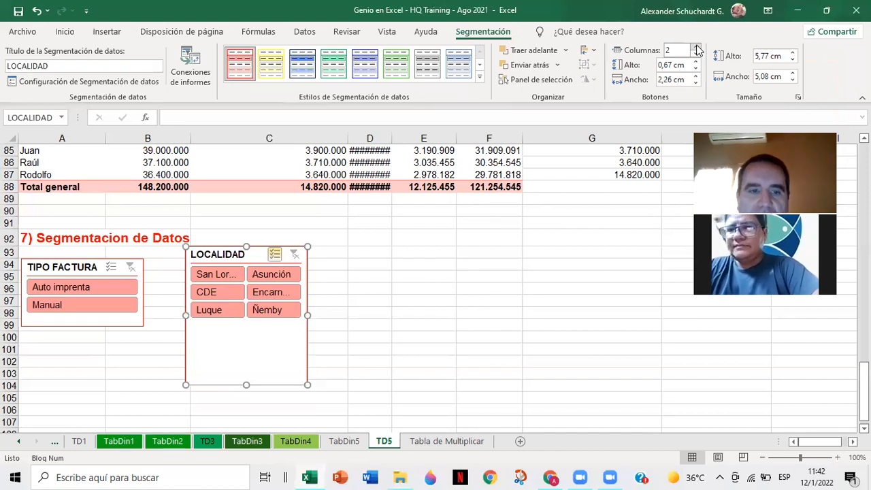
click(696, 47)
click(697, 47)
click(696, 47)
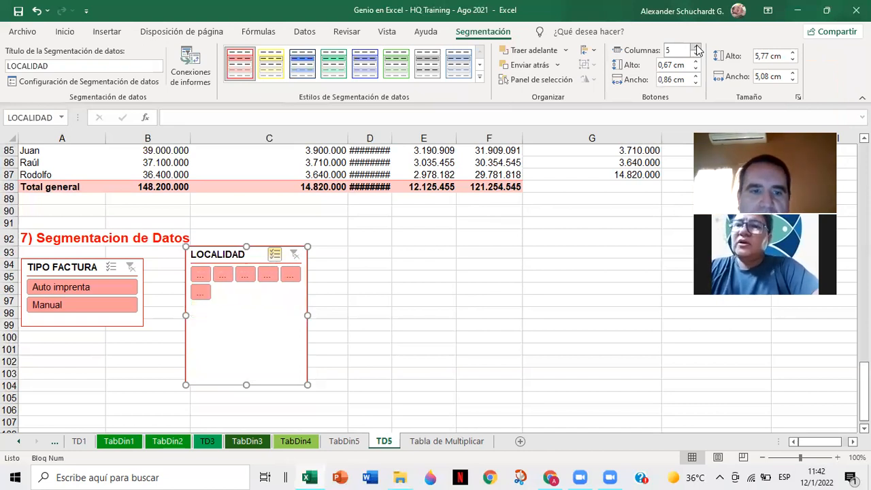
click(696, 47)
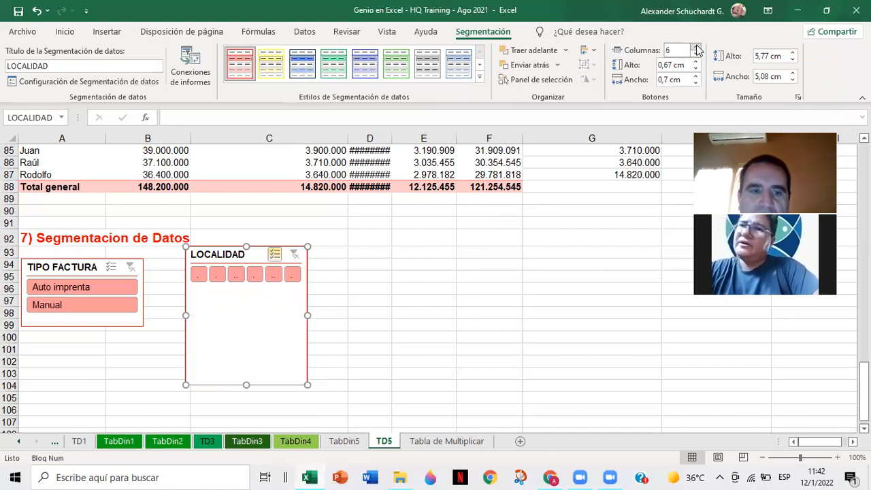
Reduce the LOCALIDAD slicer's buttons to 3 columns and resize it to about 2.7 cm high and 6.75 cm wide.
click(696, 55)
click(696, 55)
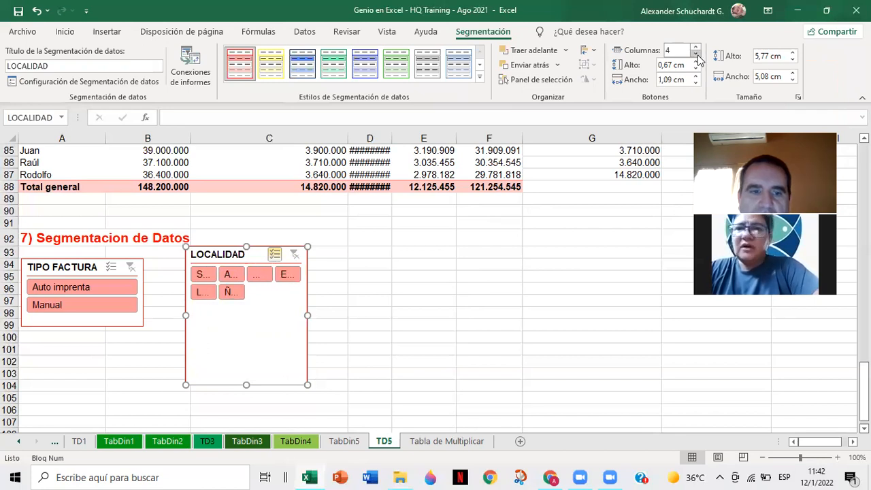
click(696, 54)
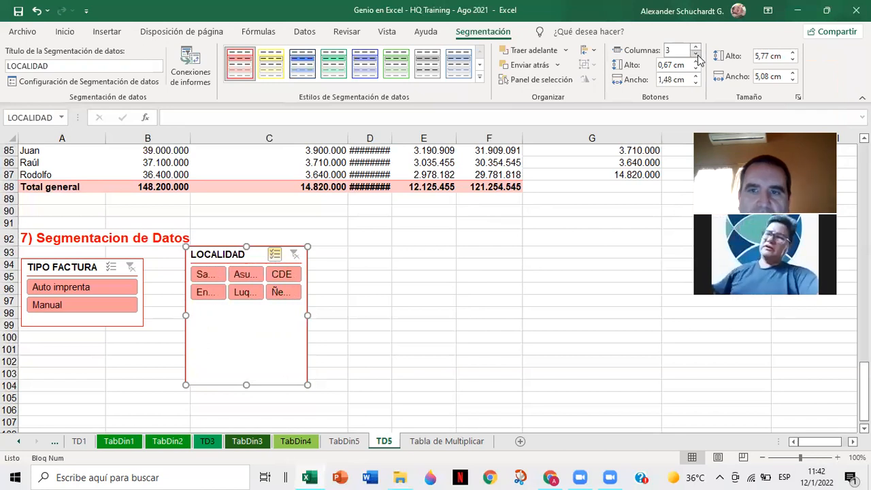
click(696, 54)
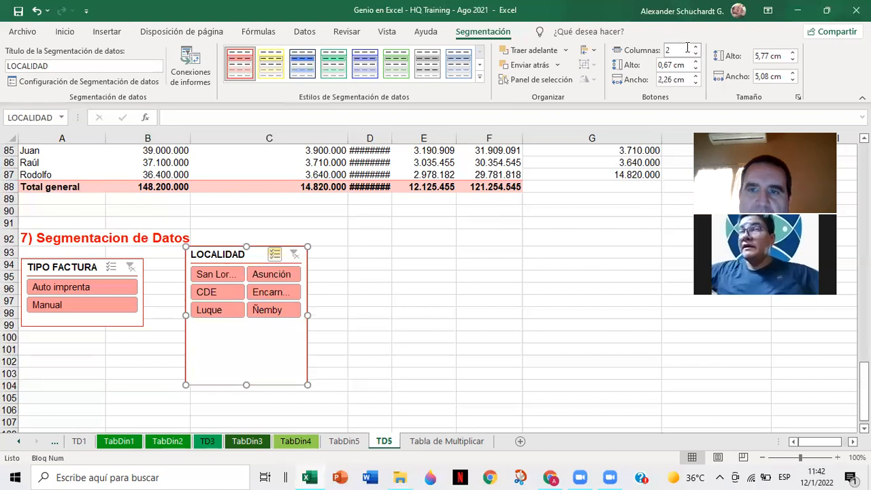
click(696, 47)
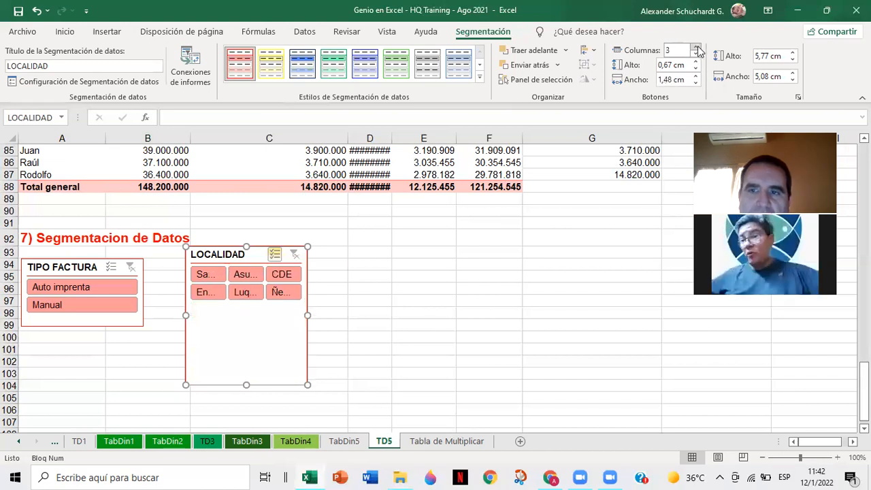
drag(247, 385, 259, 311)
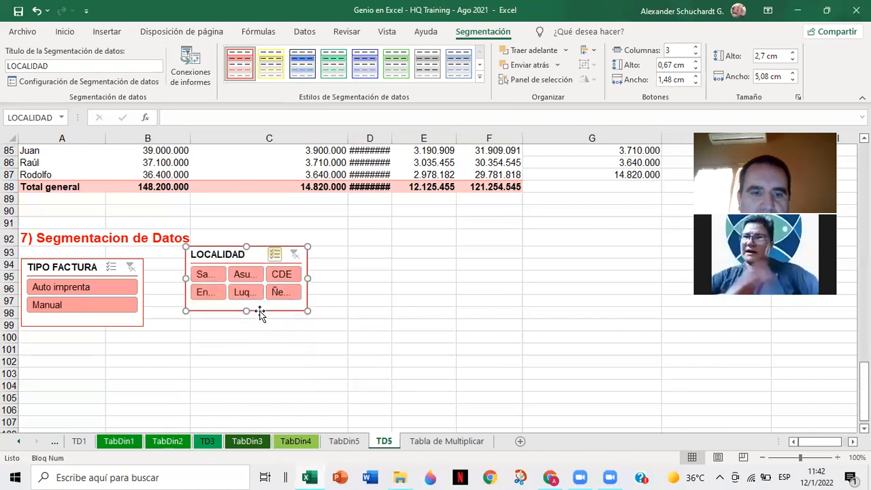
drag(307, 277, 347, 276)
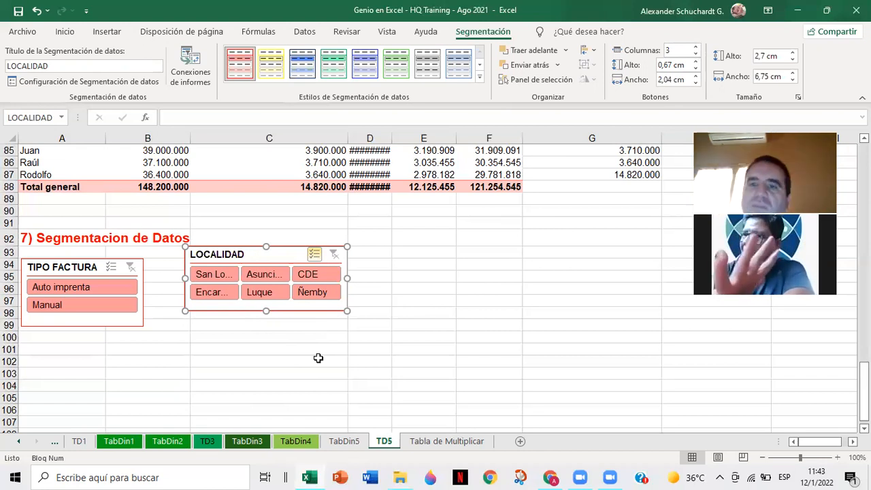
Set the LOCALIDAD slicer to 6 columns and widen it to about 18.76 cm so the locality names fit in full.
click(695, 47)
click(695, 47)
click(695, 47)
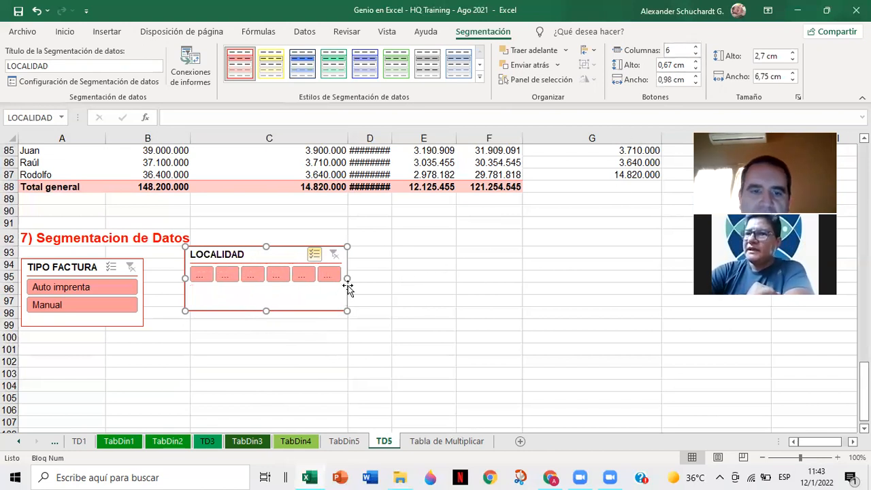
drag(347, 279, 628, 276)
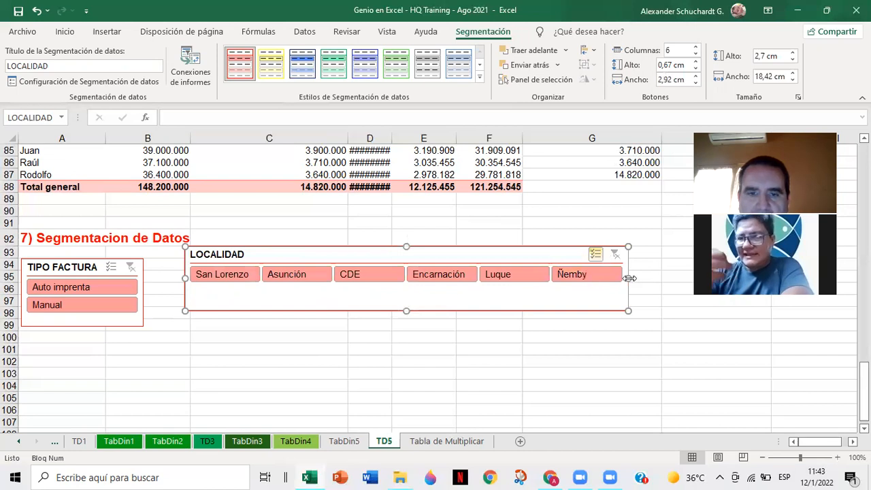
drag(628, 276, 638, 278)
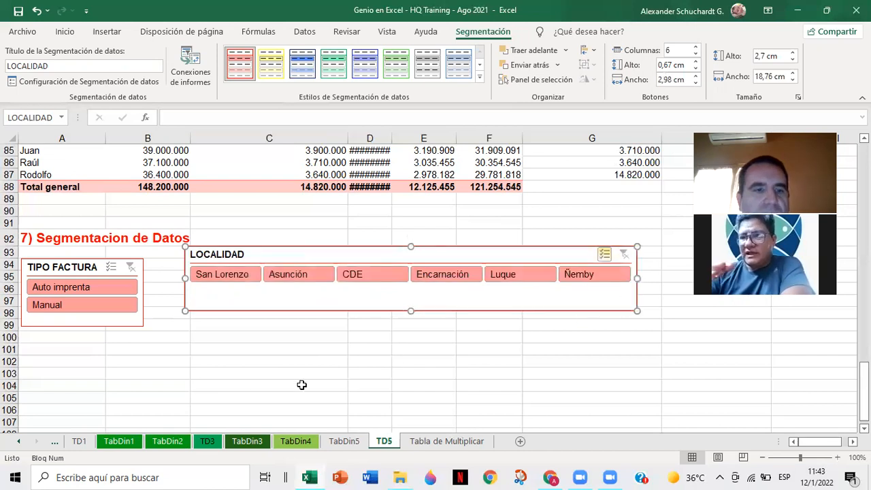
Reduce the LOCALIDAD slicer's height to about 1.75 cm so it closely fits its single row of buttons.
click(173, 351)
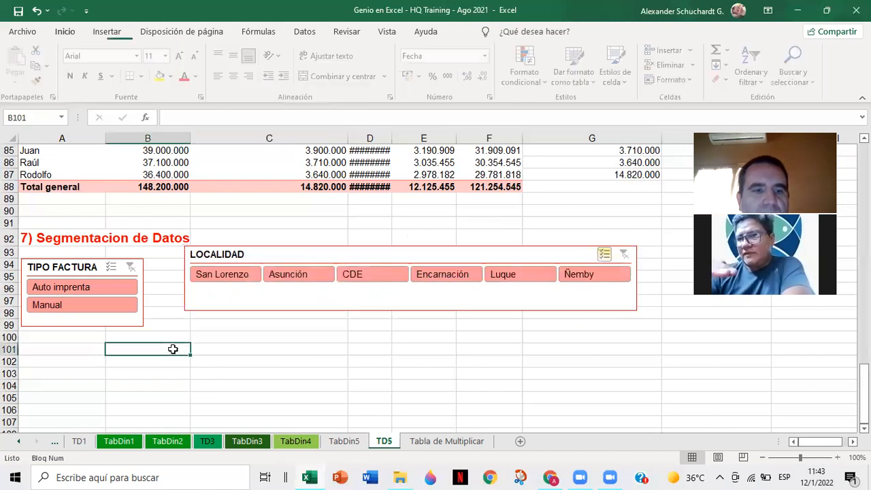
click(316, 306)
drag(411, 309, 411, 286)
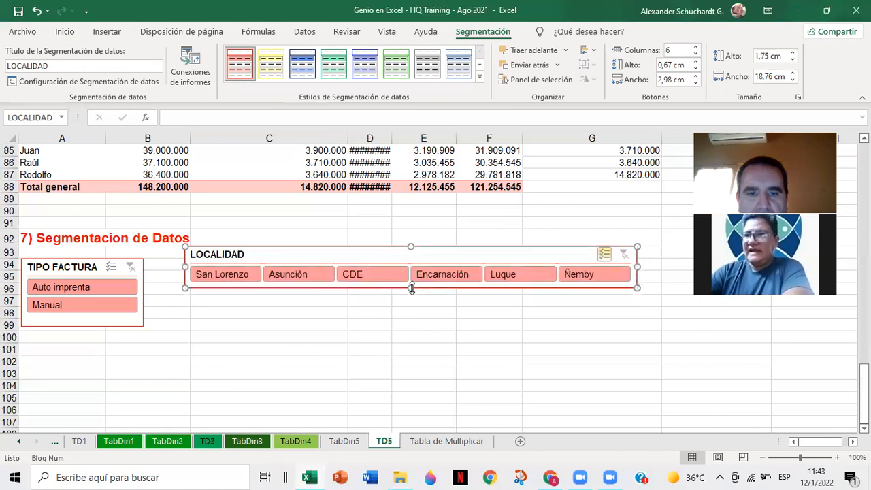
click(412, 324)
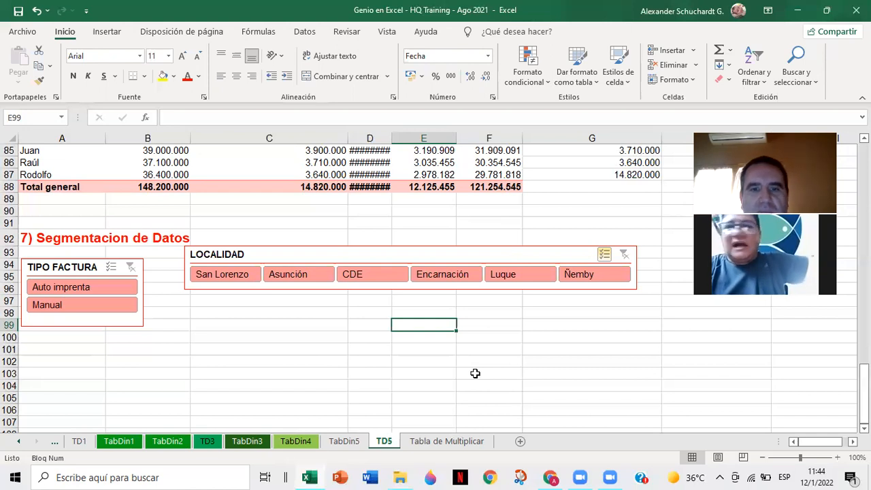
Autofit the width of column D to its contents.
double_click(390, 139)
click(406, 360)
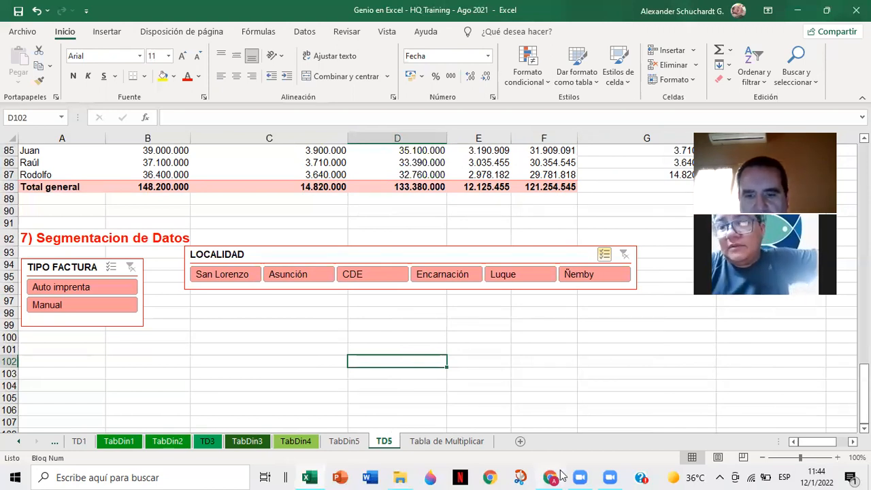
Switch to Zoom's pending folder-selection dialog, create the folder Video Curso Excel on the desktop, and accept it for the recorded files.
mouse_move(582, 475)
mouse_move(610, 476)
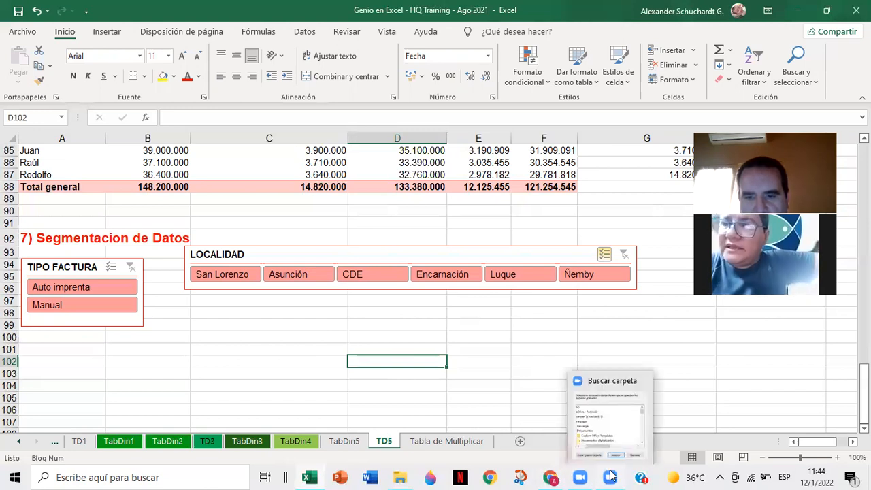
click(624, 436)
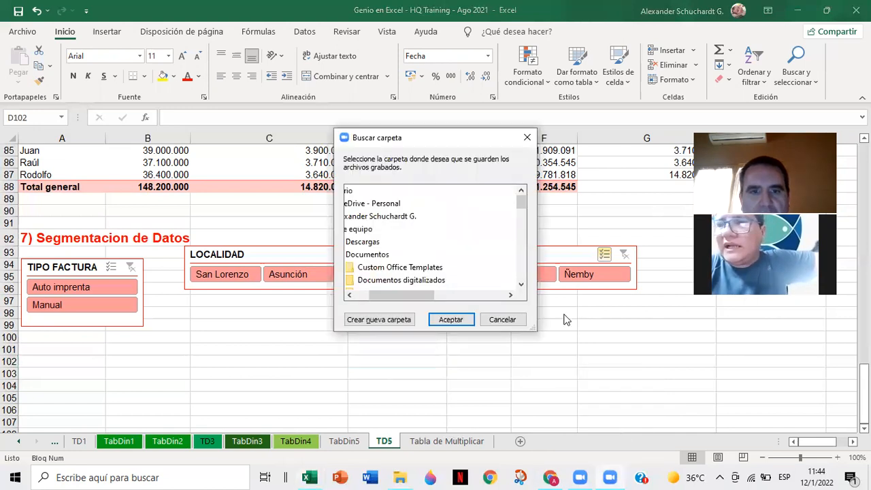
drag(384, 296, 367, 296)
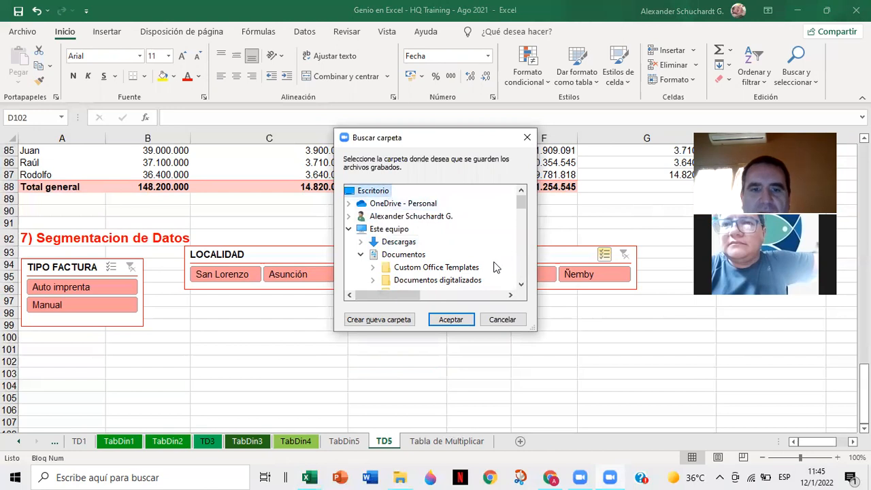
click(391, 319)
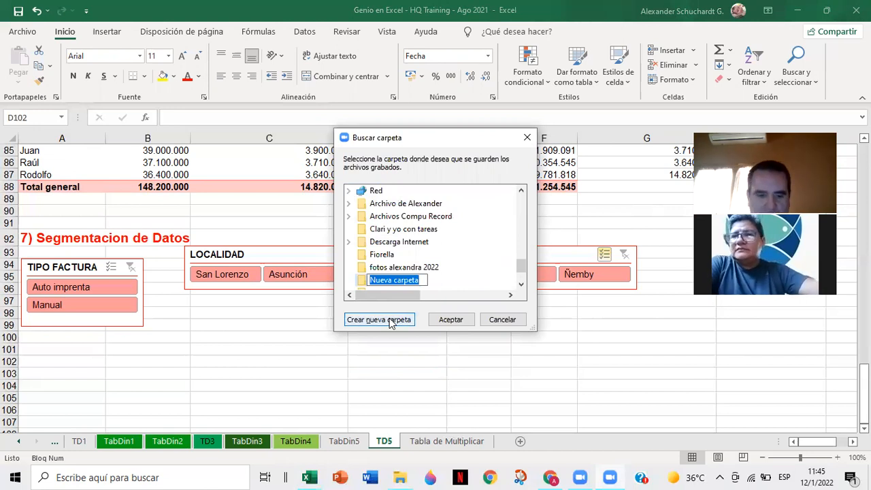
text(Video Curso Excel)
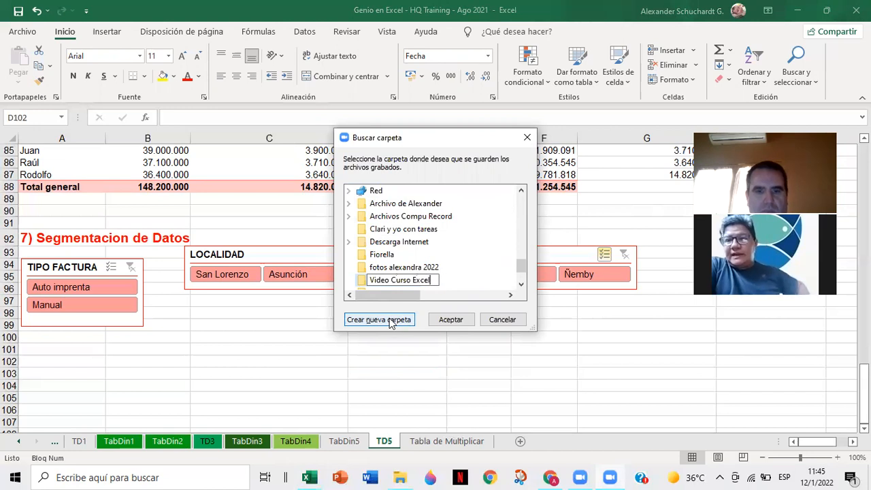
click(451, 320)
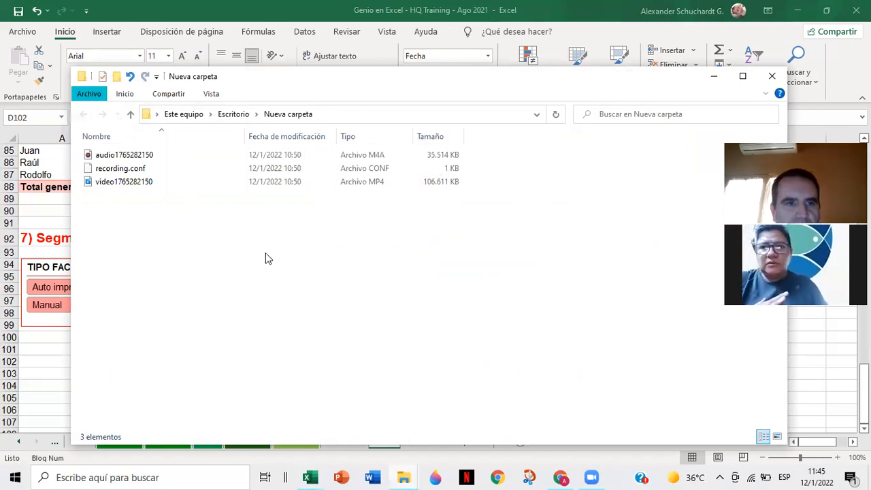
Clear the open windows to show the desktop and check the contents of the Video Curso Excel folder.
click(772, 75)
click(797, 10)
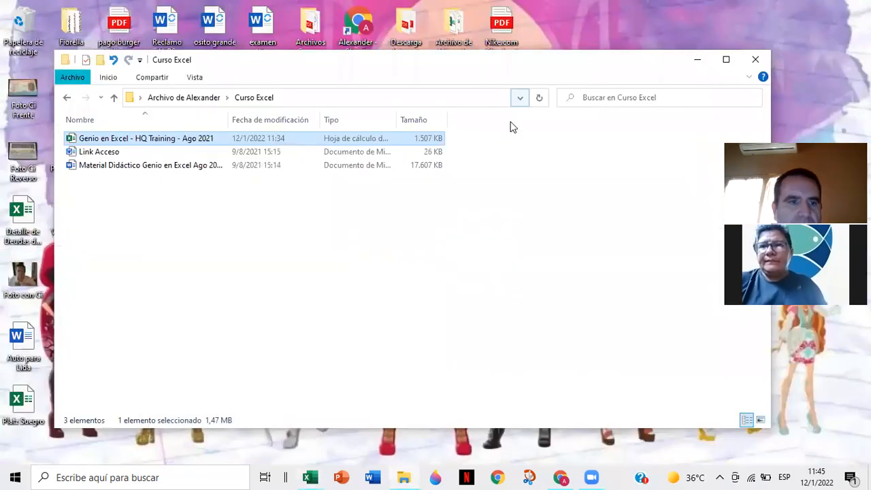
click(696, 59)
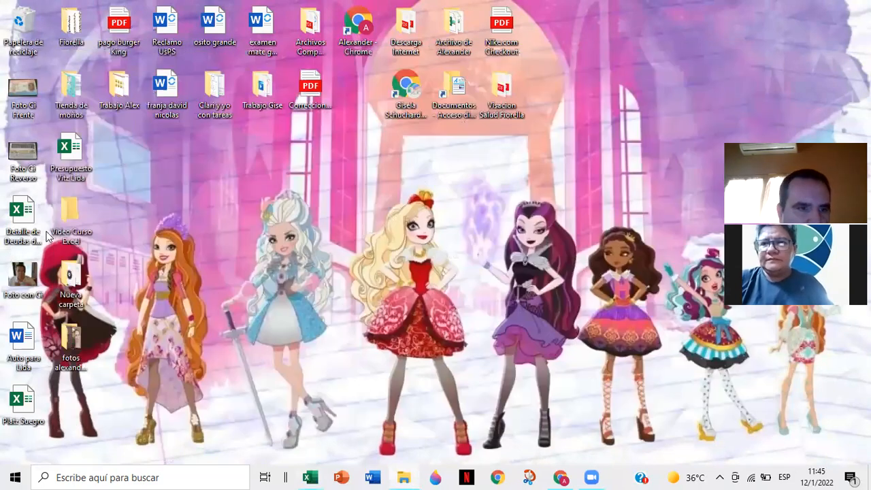
double_click(69, 219)
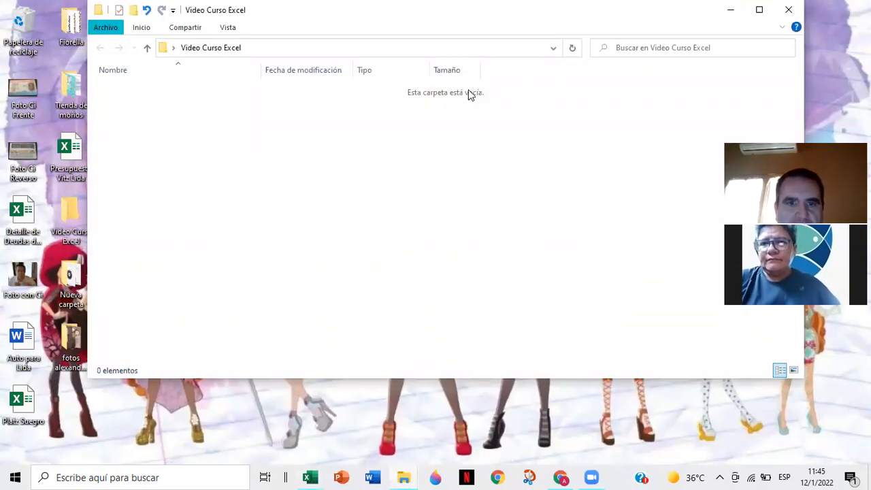
click(788, 10)
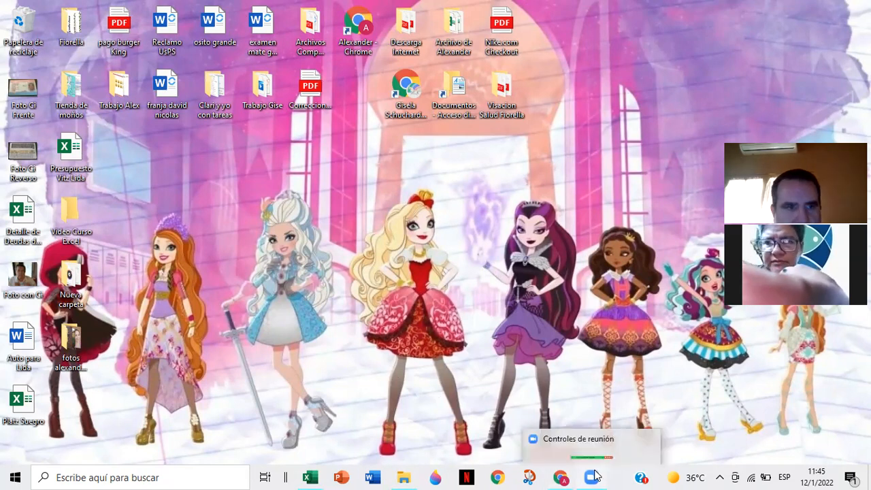
Check the recording files in the desktop folder Nueva carpeta and move that folder into Video Curso Excel.
double_click(67, 273)
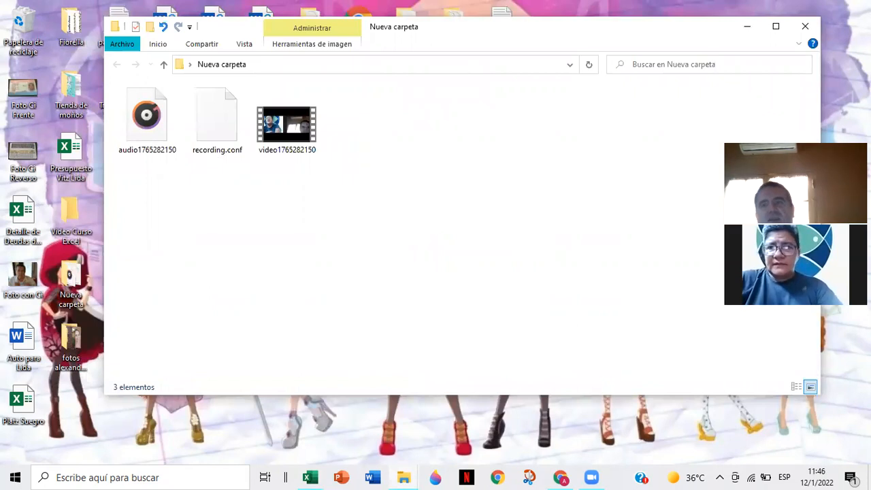
click(804, 26)
key(Delete)
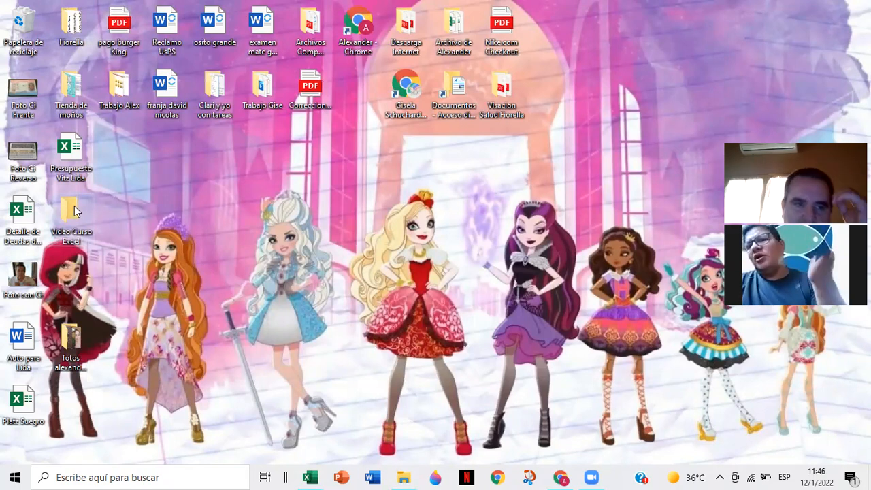
Examine the recording files in Nueva carpeta inside the Video Curso Excel folder, closing the window when done.
click(74, 202)
double_click(74, 203)
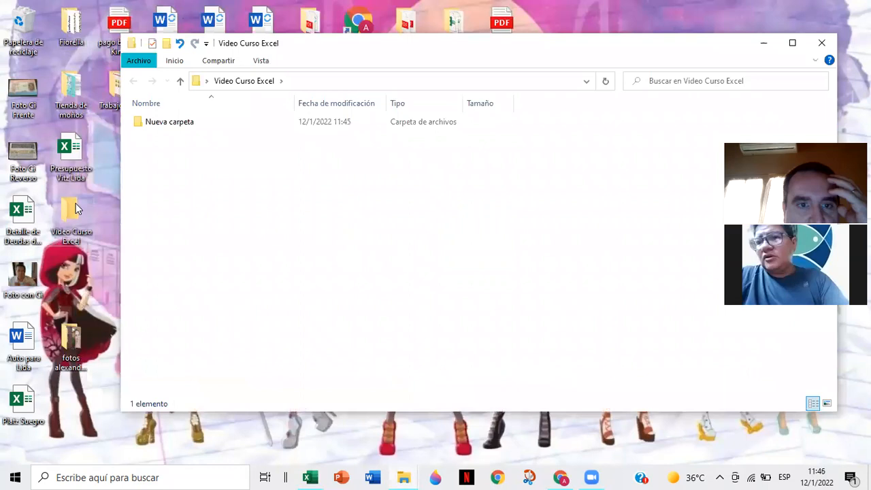
double_click(194, 122)
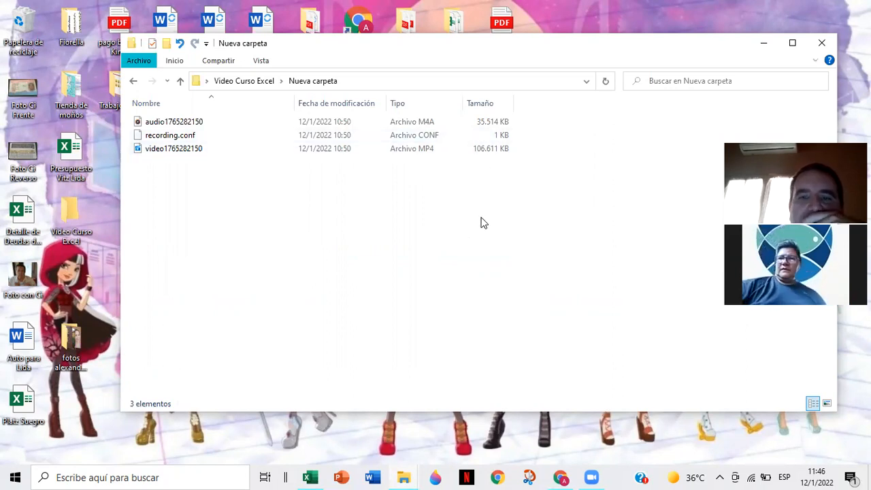
click(823, 43)
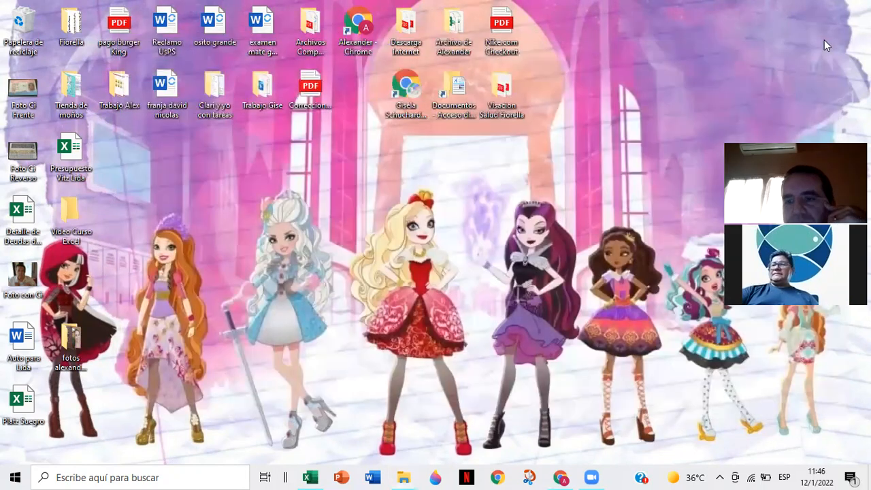